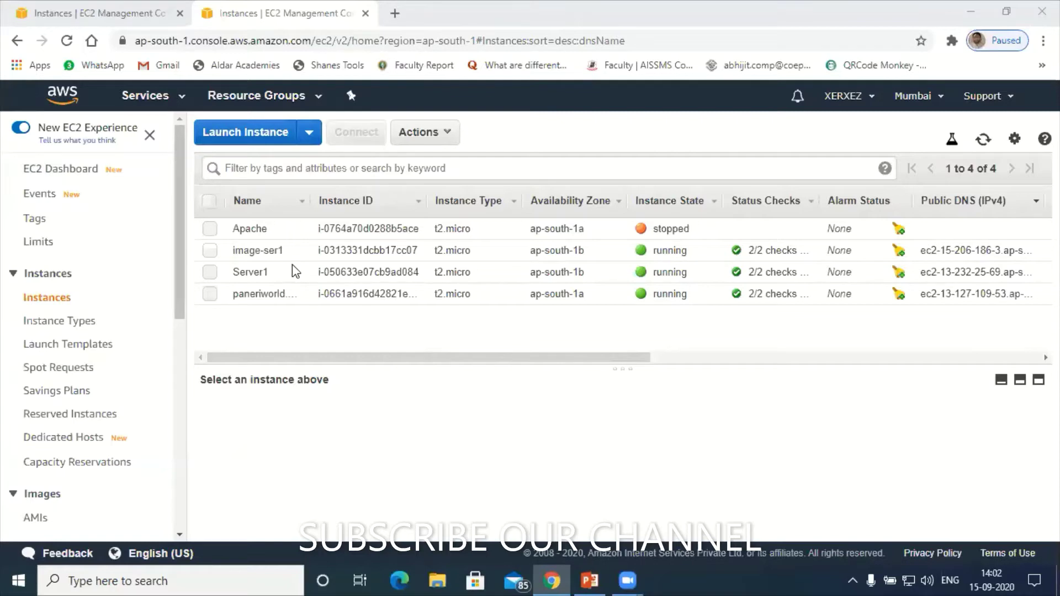
Step: Select the Server1 instance to view its details and open the list of load balancers
{"action": "left_click", "coordinate": [210, 272]}
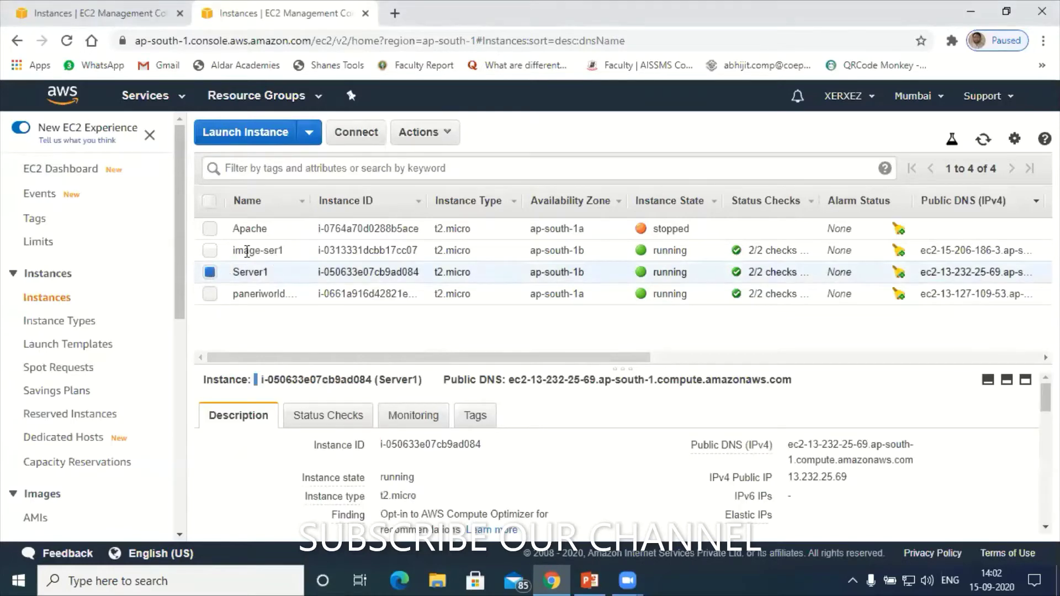
{"action": "mouse_move", "coordinate": [254, 252]}
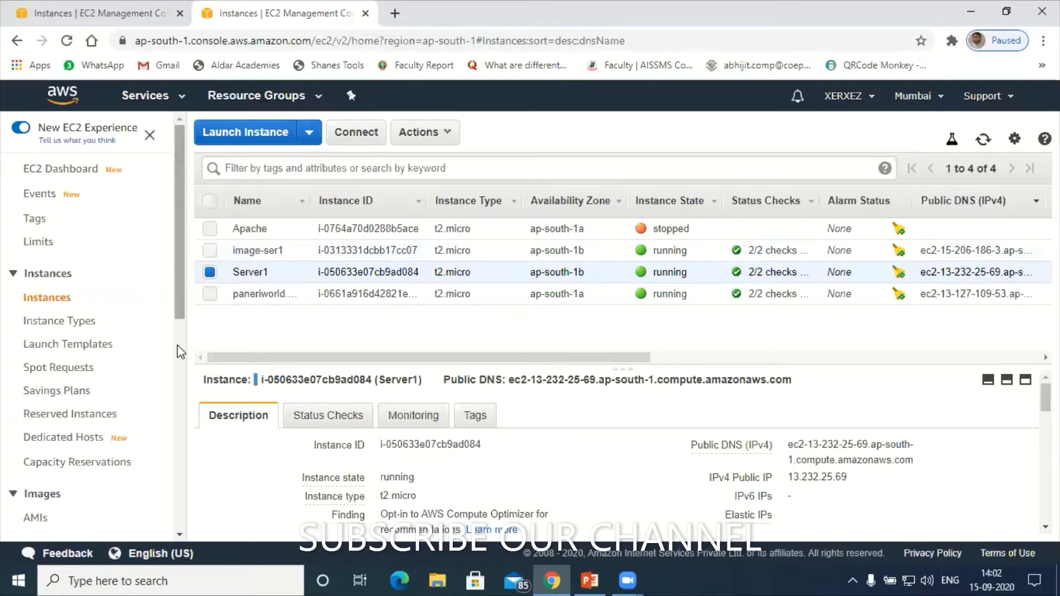
{"action": "scroll", "coordinate": [178, 346], "scroll_direction": "down", "scroll_amount": 1}
{"action": "scroll", "coordinate": [175, 431], "scroll_direction": "down", "scroll_amount": 5}
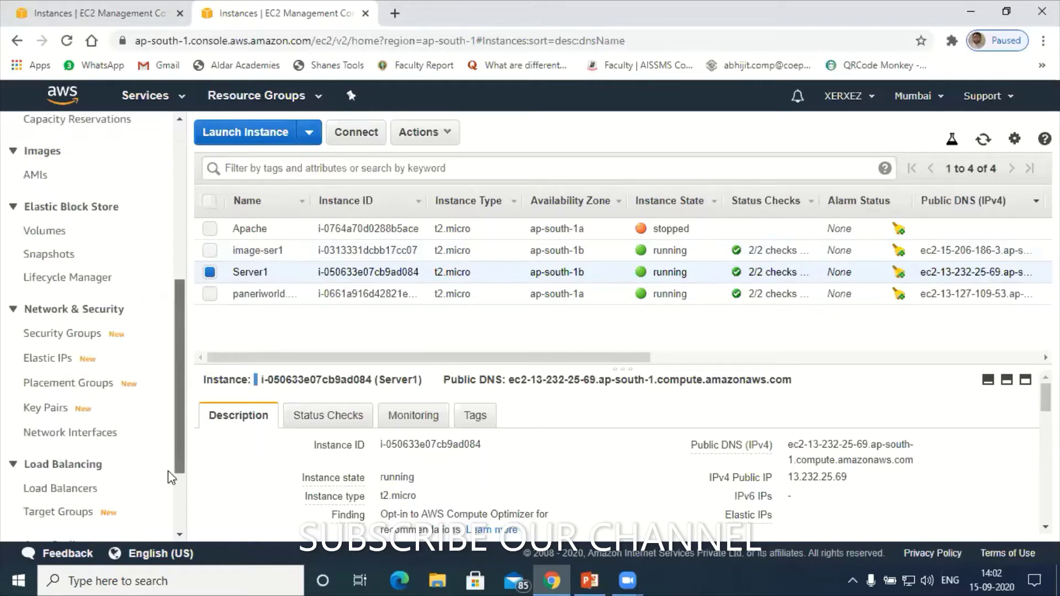
{"action": "scroll", "coordinate": [168, 471], "scroll_direction": "down", "scroll_amount": 1}
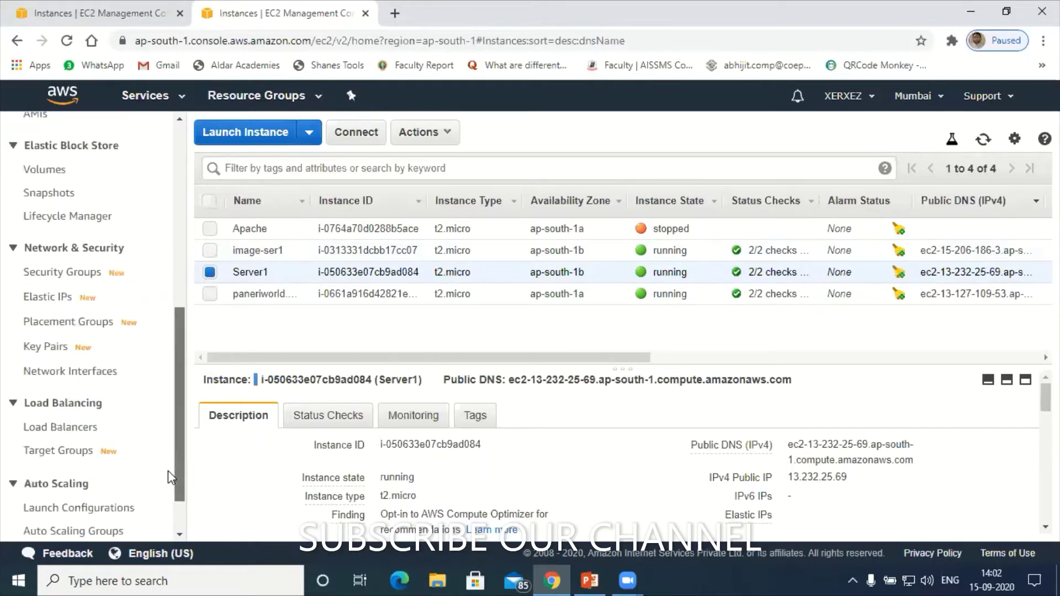
{"action": "left_click", "coordinate": [60, 431]}
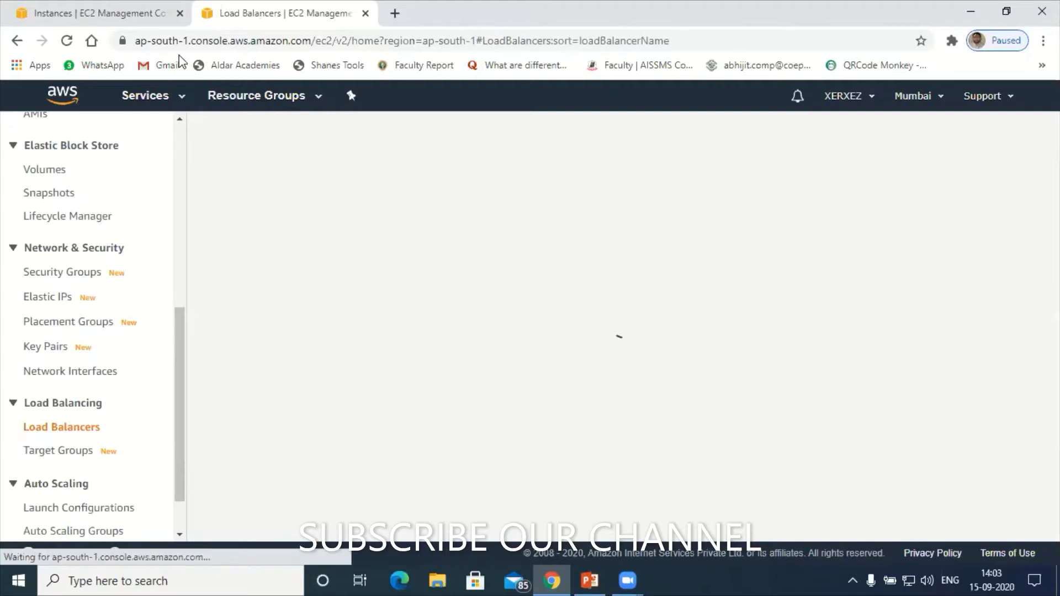
{"action": "left_click", "coordinate": [98, 10]}
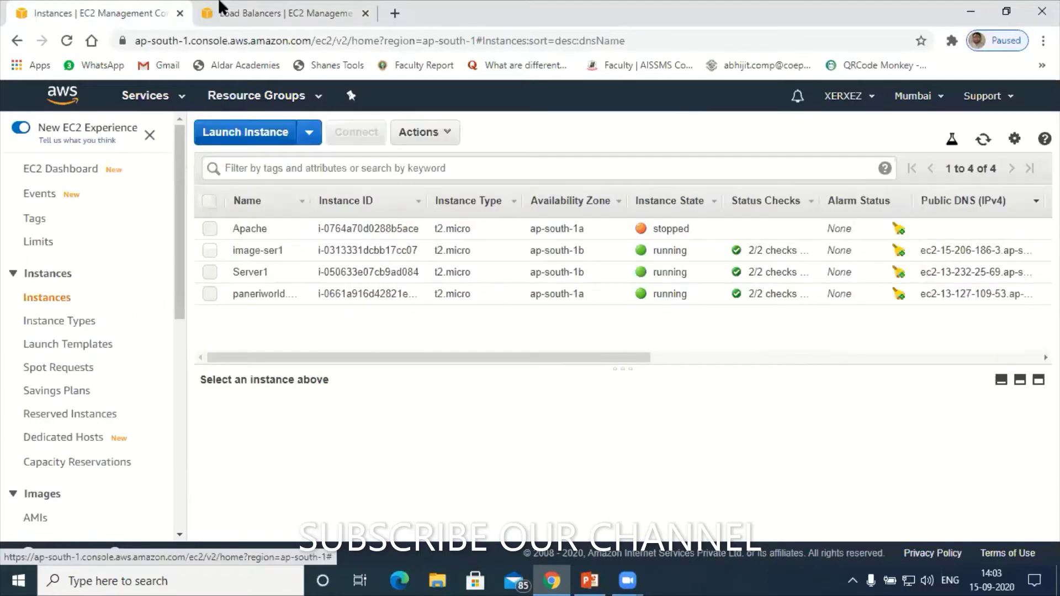
{"action": "left_click", "coordinate": [232, 12]}
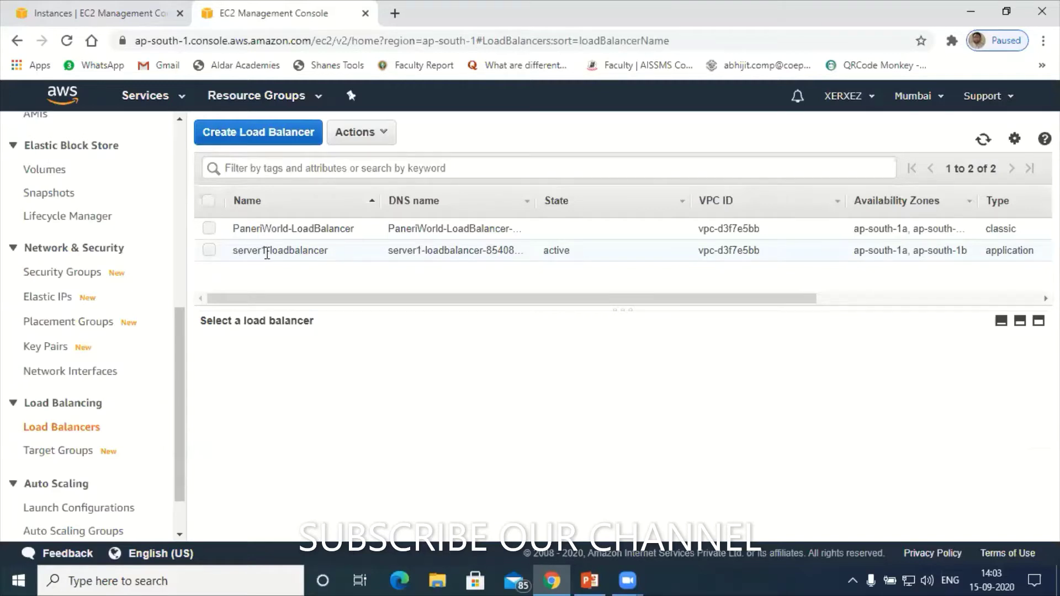
Step: Copy the DNS name of server1-loadbalancer and open it as a website in a new browser tab
{"action": "left_click", "coordinate": [209, 251]}
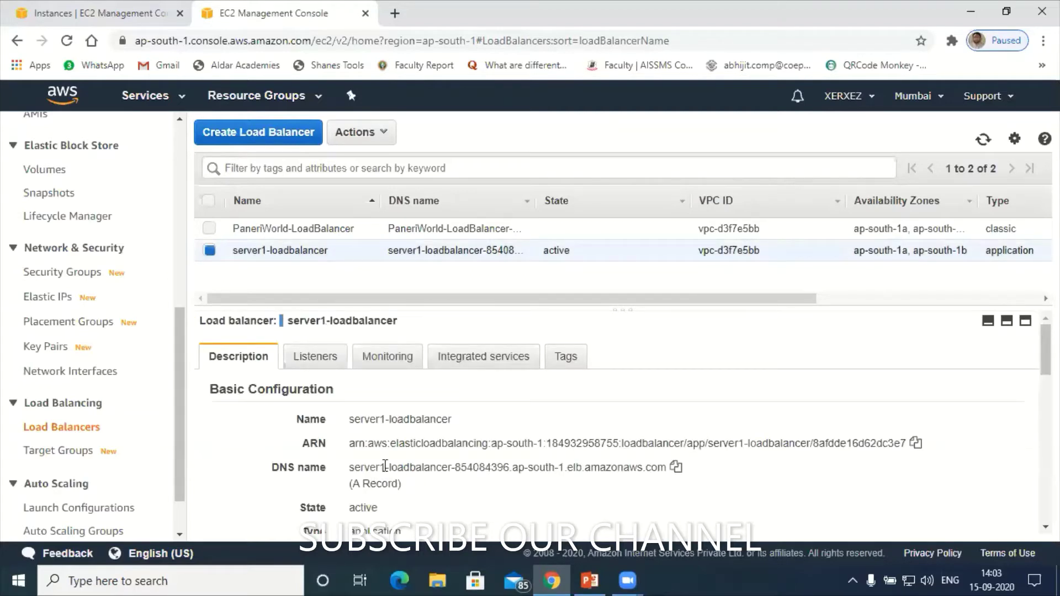
{"action": "left_click", "coordinate": [676, 469]}
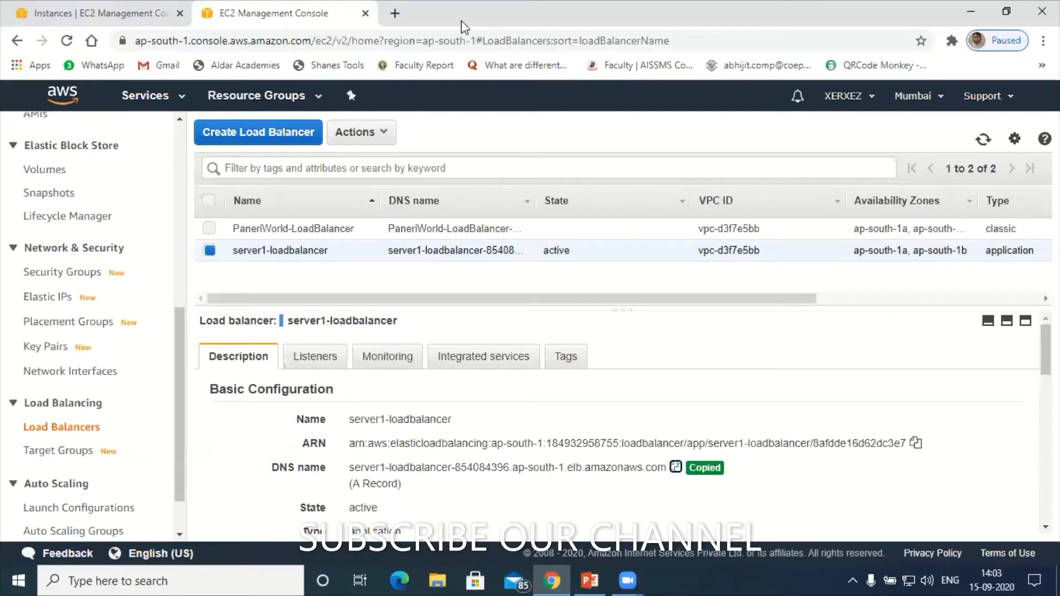
{"action": "left_click", "coordinate": [396, 14]}
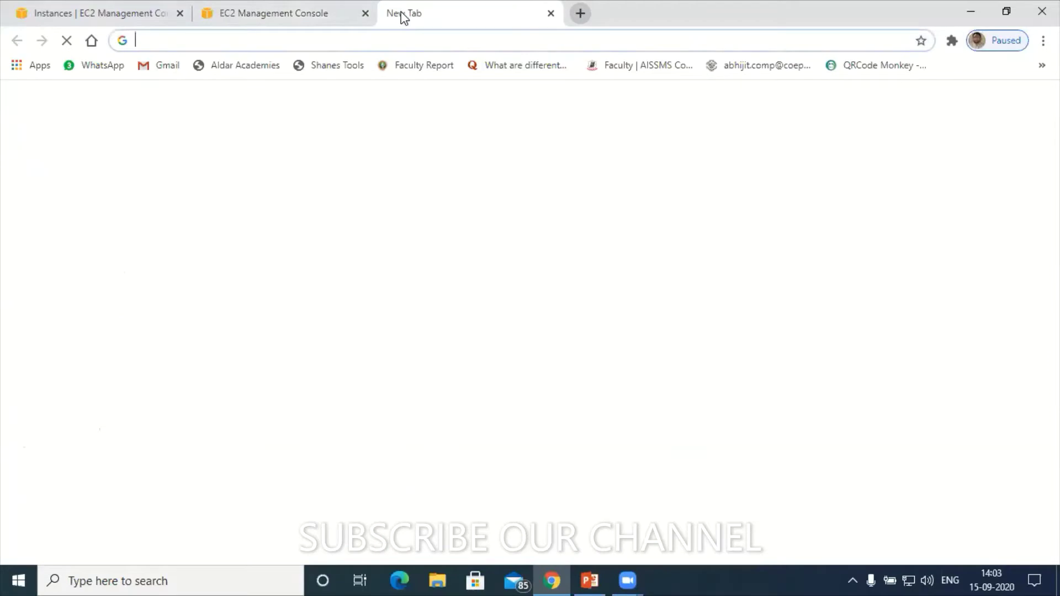
{"action": "key", "text": "ctrl+v"}
{"action": "key", "text": "Return"}
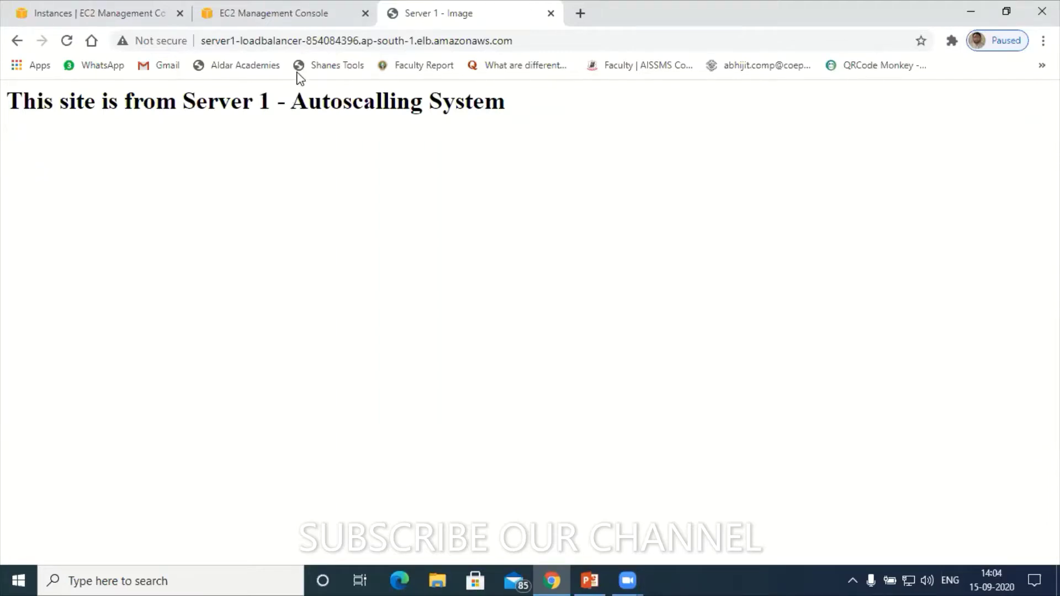
Step: Copy the IPv4 public IP of the Server1 instance and open it in a new browser tab
{"action": "left_click", "coordinate": [294, 15]}
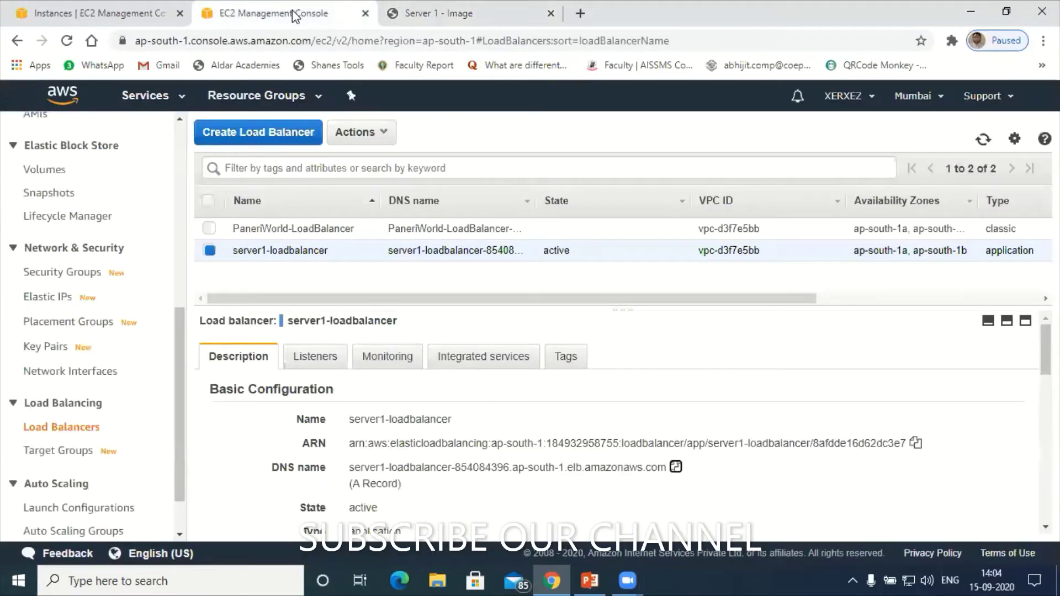
{"action": "left_click", "coordinate": [71, 7]}
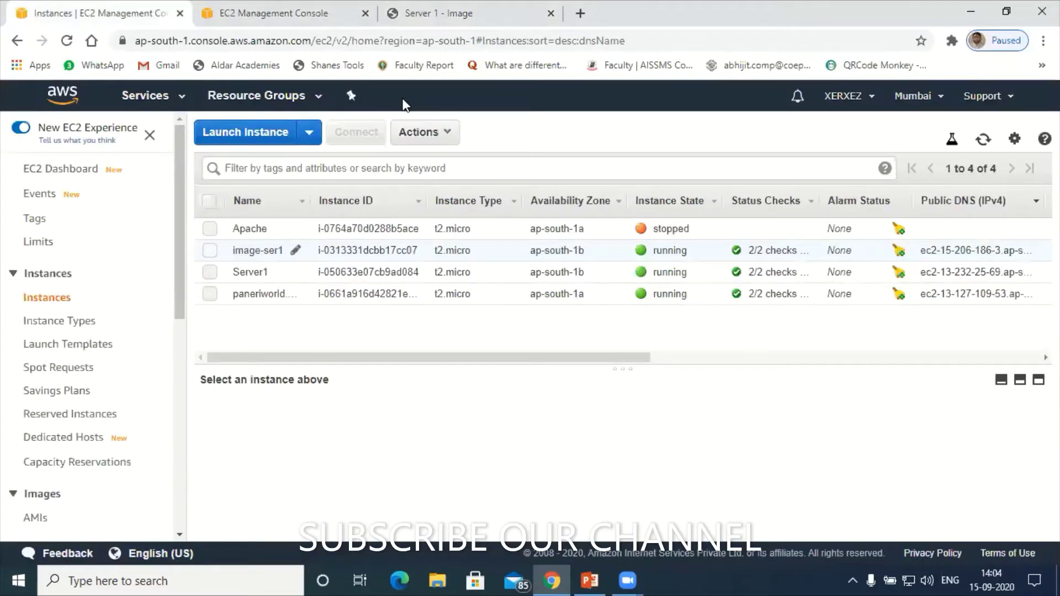
{"action": "left_click", "coordinate": [209, 273]}
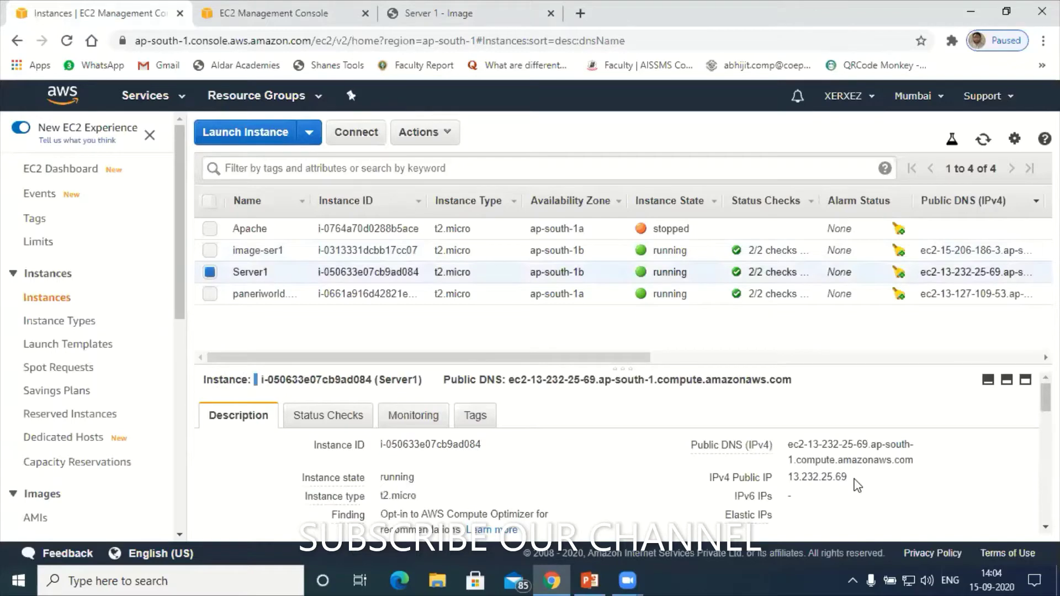
{"action": "mouse_move", "coordinate": [862, 485]}
{"action": "left_click", "coordinate": [860, 480]}
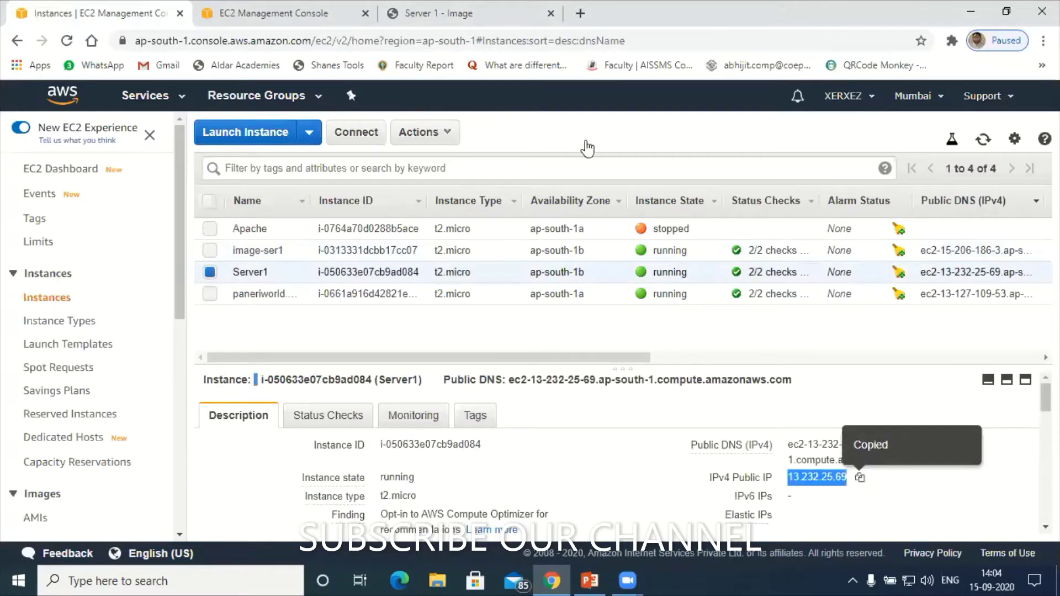
{"action": "left_click", "coordinate": [579, 12]}
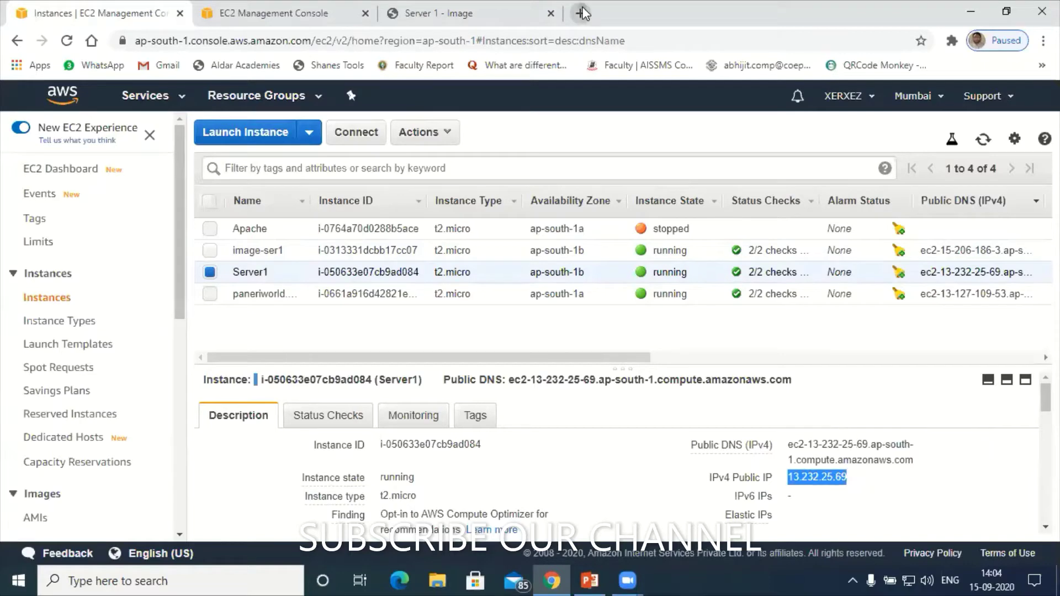
{"action": "key", "text": "ctrl+v"}
{"action": "key", "text": "Return"}
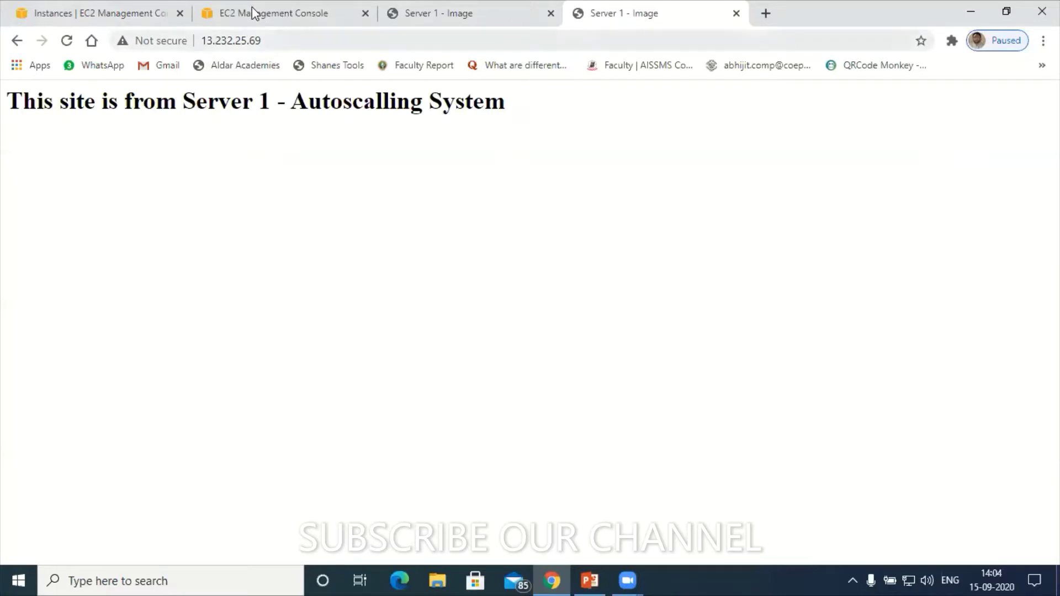
Step: Deselect Server1, copy the IPv4 public IP of the image-ser1 instance and open it in a new browser tab
{"action": "left_click", "coordinate": [121, 11]}
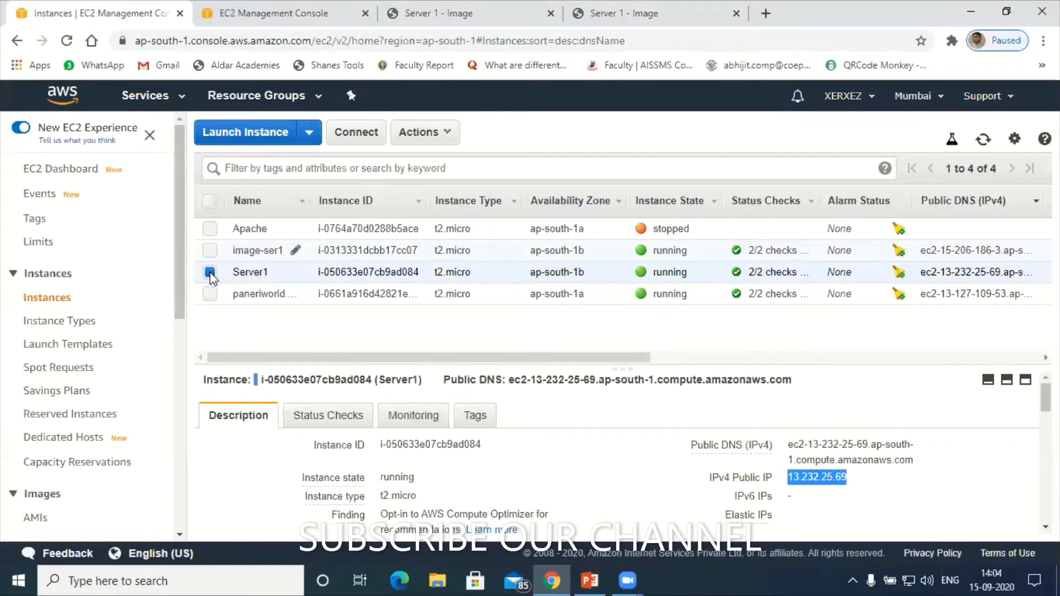
{"action": "left_click", "coordinate": [210, 272]}
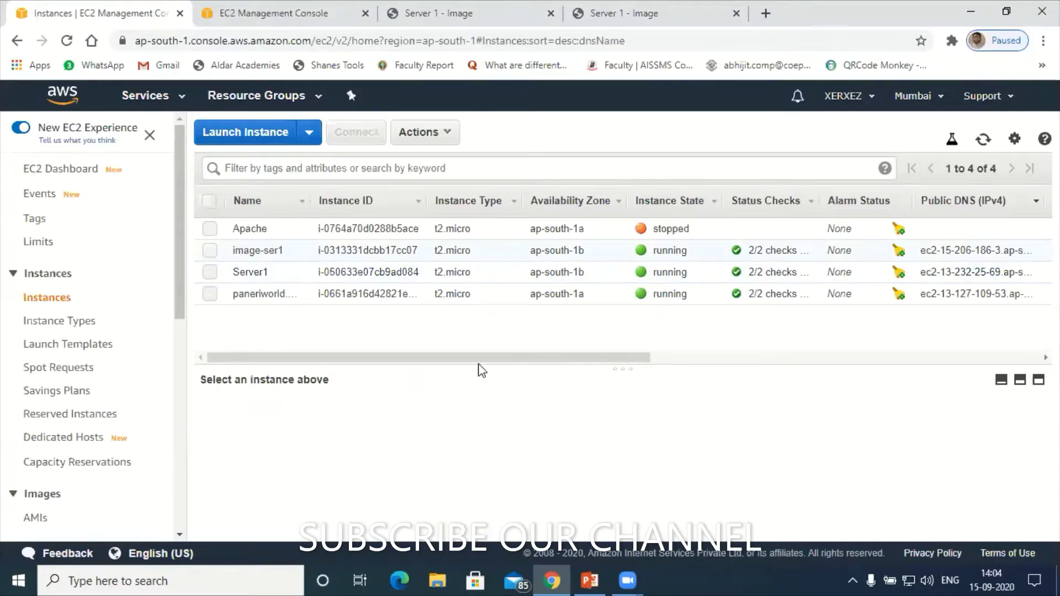
{"action": "left_click", "coordinate": [210, 250]}
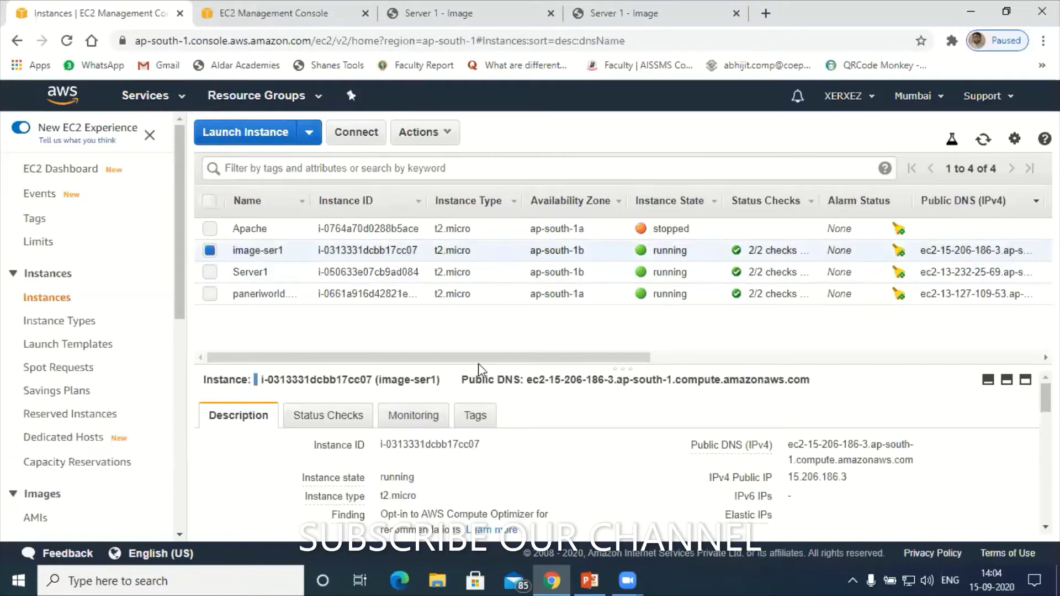
{"action": "left_click", "coordinate": [860, 479]}
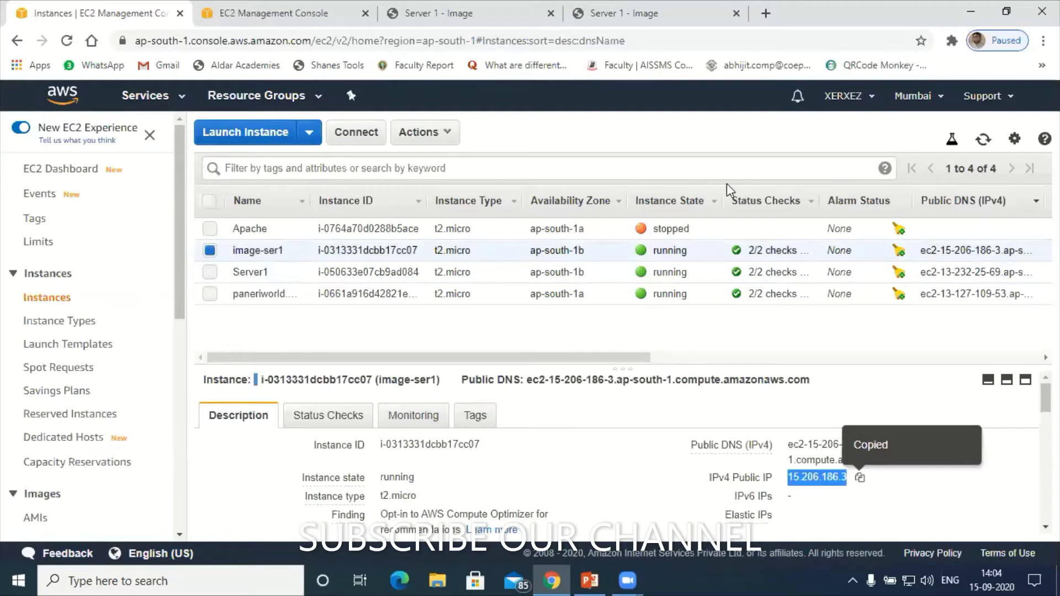
{"action": "left_click", "coordinate": [768, 13]}
{"action": "key", "text": "ctrl+v"}
{"action": "key", "text": "Return"}
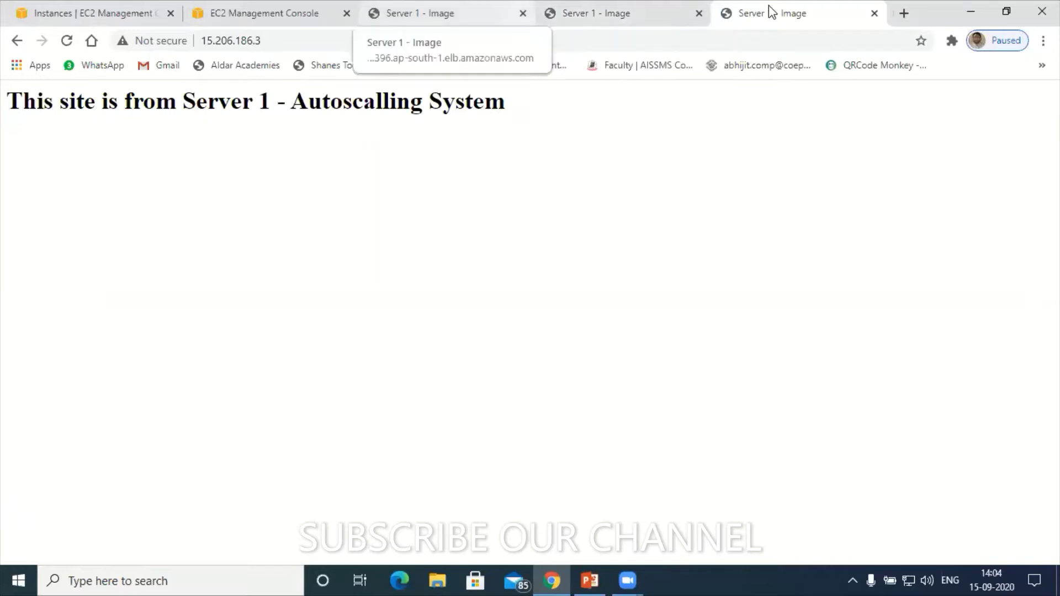
Step: Compare the image-ser1 and Server1 pages with the page served through the load balancer's DNS name
{"action": "key", "text": "ctrl+shift+Tab"}
{"action": "key", "text": "ctrl+Tab"}
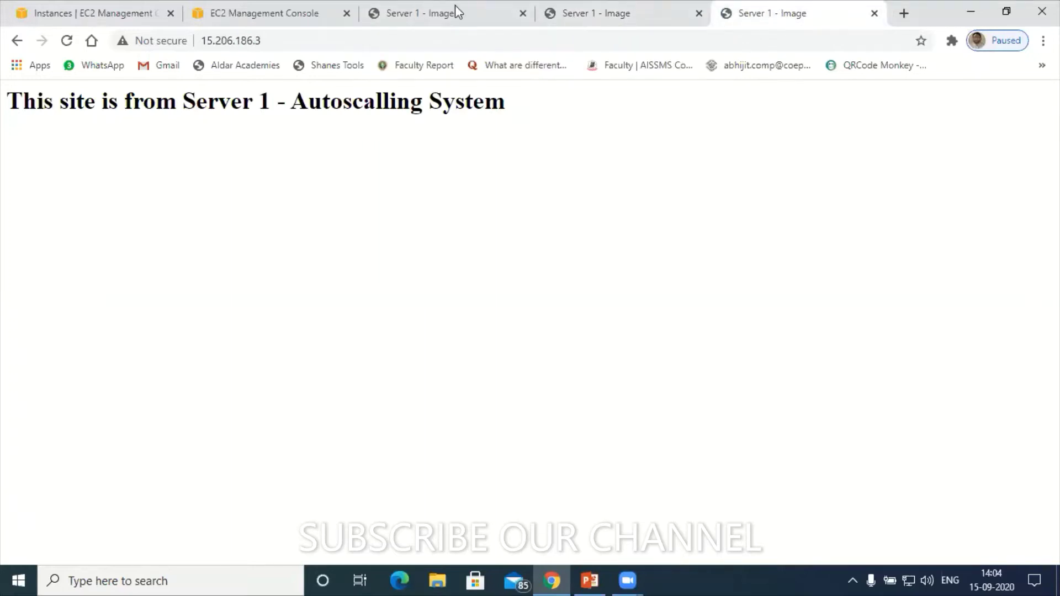
{"action": "key", "text": "ctrl+shift+Tab"}
{"action": "key", "text": "ctrl+shift+Tab"}
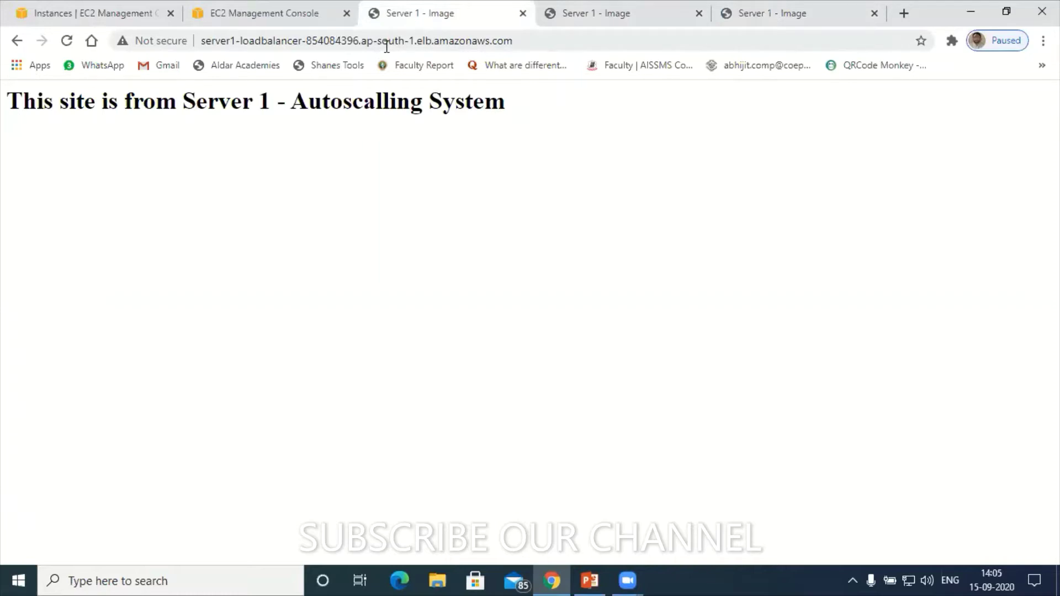
Step: Close the three opened site pages and return to the EC2 instances list
{"action": "left_click", "coordinate": [523, 14]}
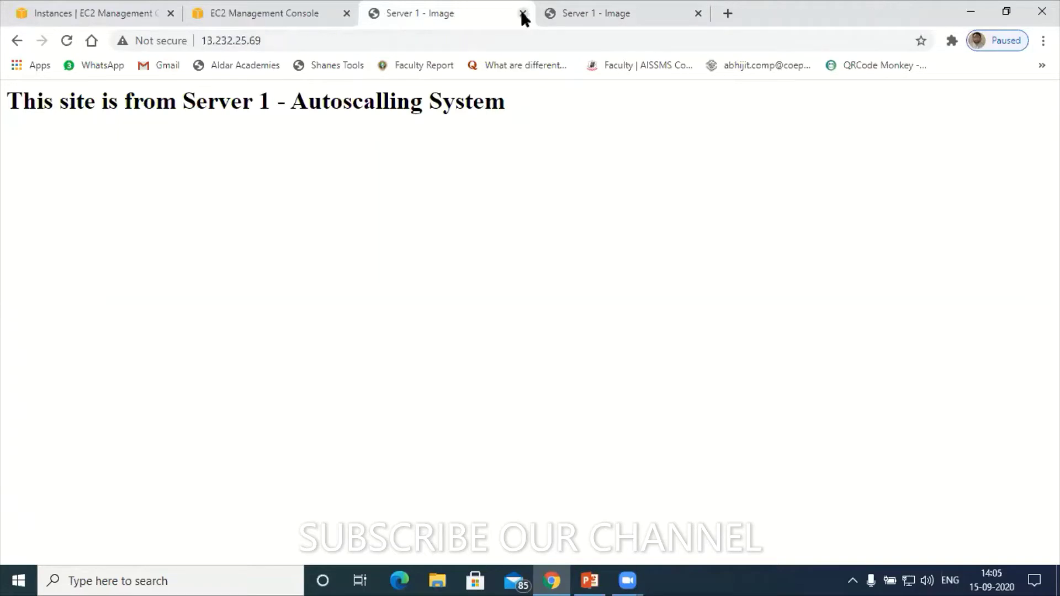
{"action": "left_click", "coordinate": [523, 13]}
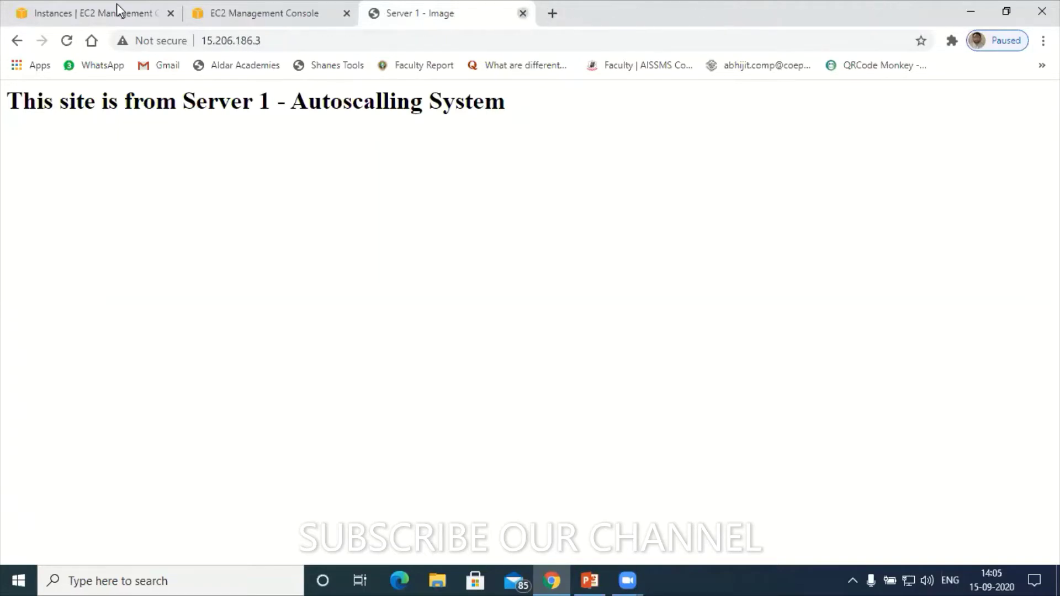
{"action": "key", "text": "ctrl+w"}
{"action": "key", "text": "ctrl+Page_Up"}
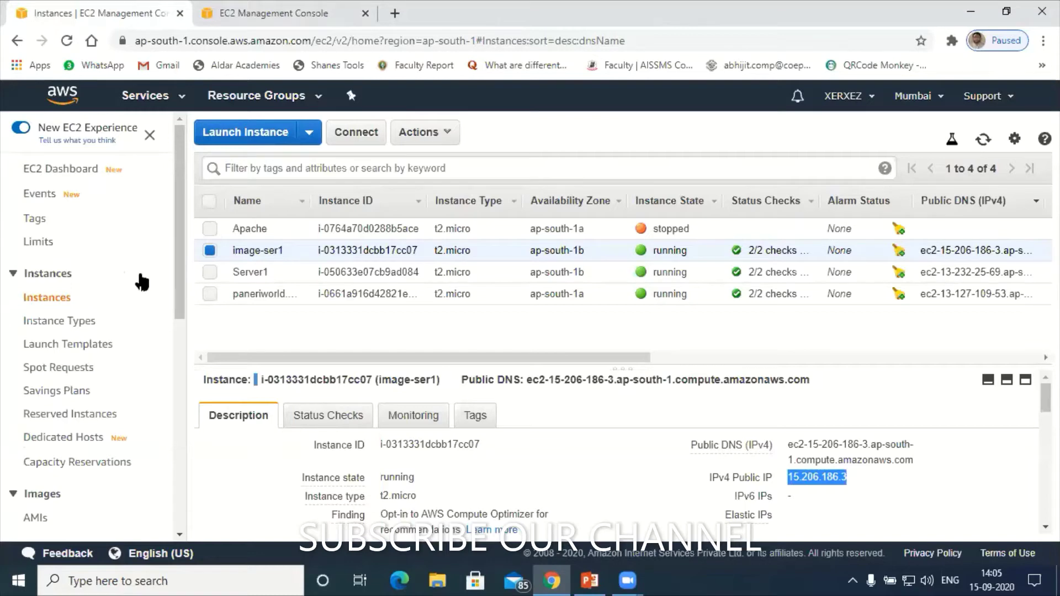
Step: Start launching a new instance and choose the 64-bit (x86) Ubuntu Server 18.04 LTS (HVM), SSD Volume Type AMI
{"action": "left_click", "coordinate": [275, 131]}
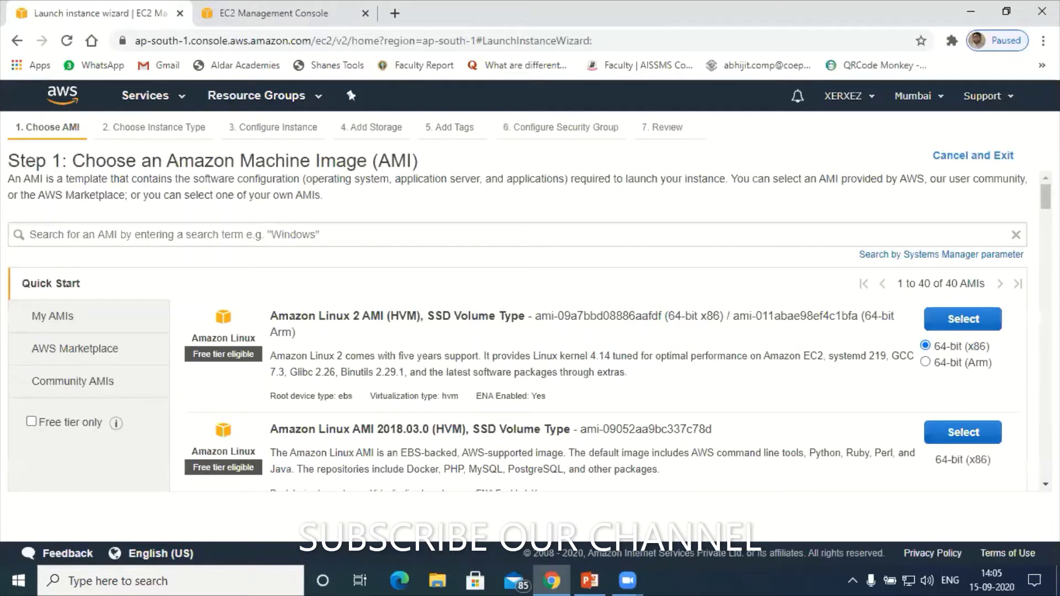
{"action": "scroll", "coordinate": [530, 331], "scroll_direction": "down", "scroll_amount": 8}
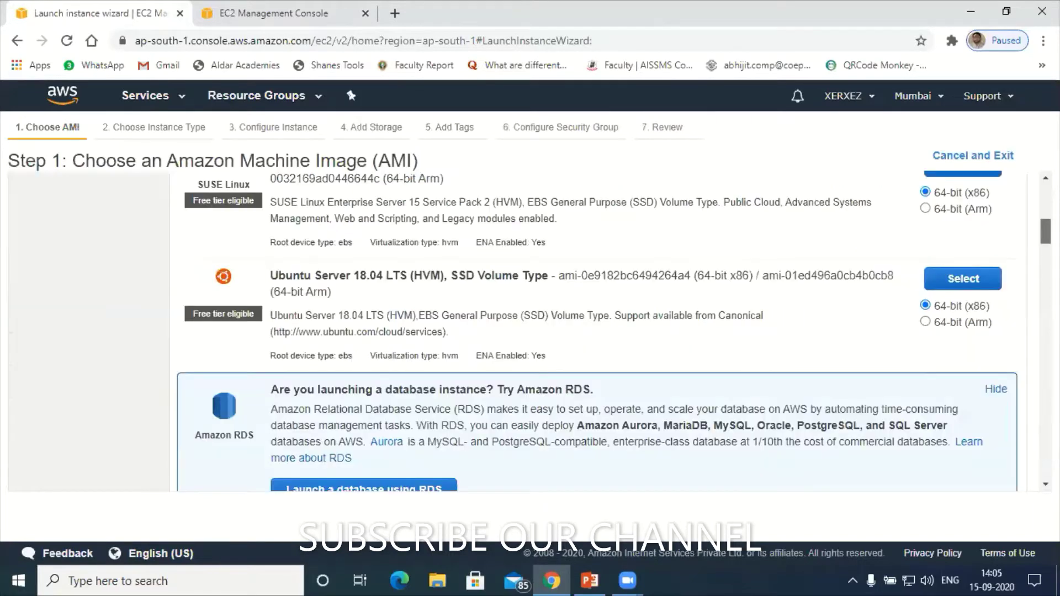
{"action": "scroll", "coordinate": [608, 331], "scroll_direction": "down", "scroll_amount": 3}
{"action": "scroll", "coordinate": [607, 331], "scroll_direction": "down", "scroll_amount": 5}
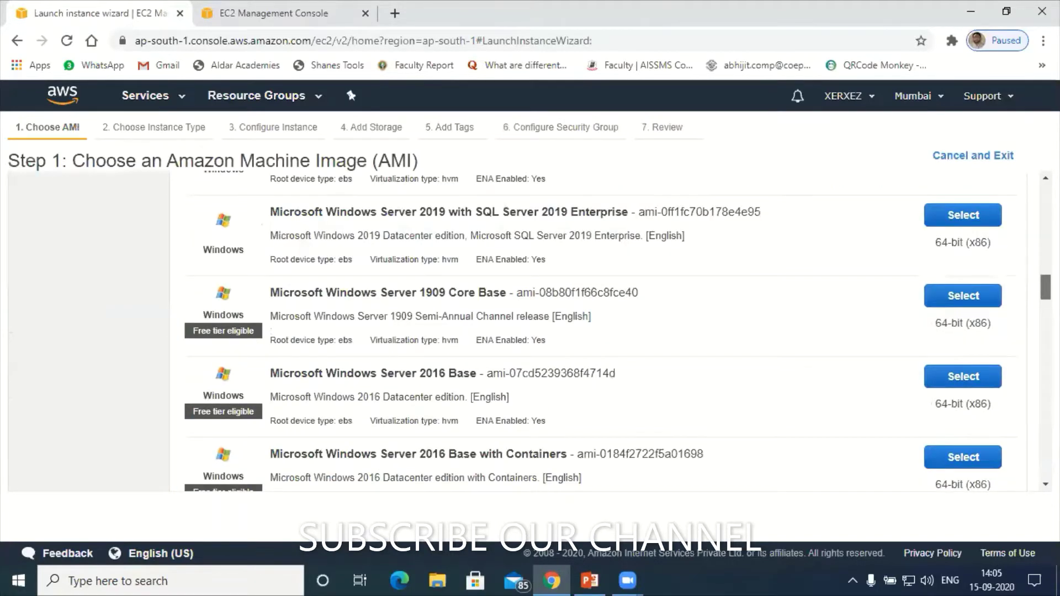
{"action": "scroll", "coordinate": [954, 262], "scroll_direction": "up", "scroll_amount": 12}
{"action": "scroll", "coordinate": [958, 279], "scroll_direction": "down", "scroll_amount": 2}
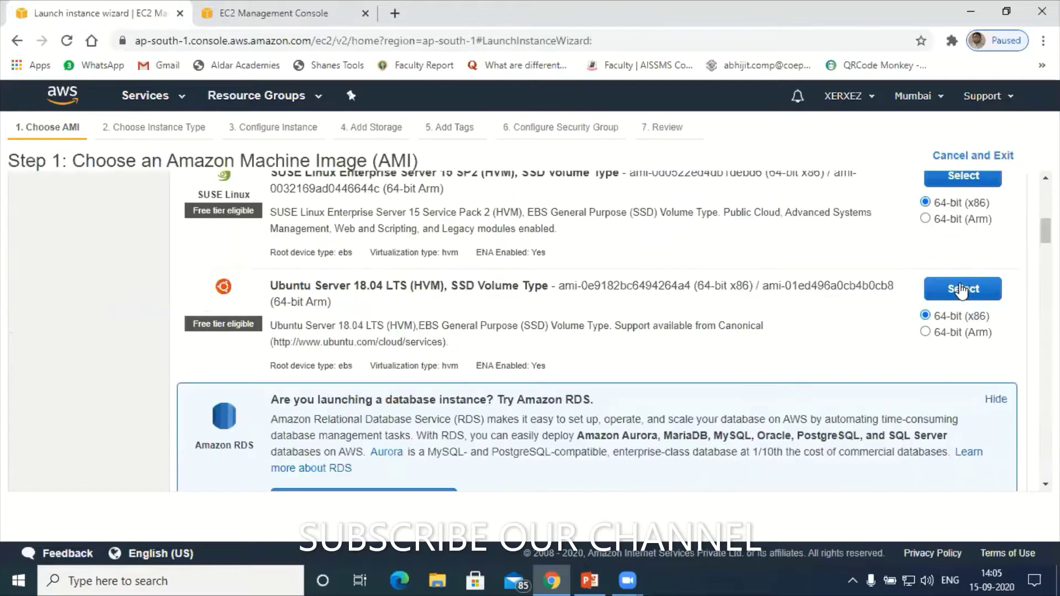
{"action": "left_click", "coordinate": [961, 289]}
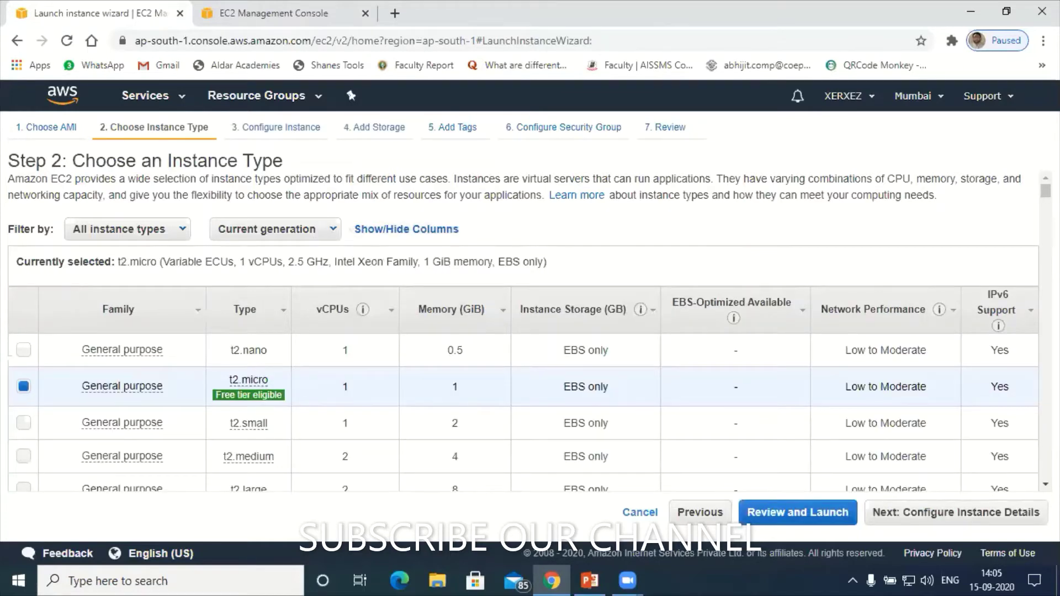
Step: Look through the instance types, keep t2.micro and continue to the instance details configuration
{"action": "scroll", "coordinate": [524, 331], "scroll_direction": "down", "scroll_amount": 6}
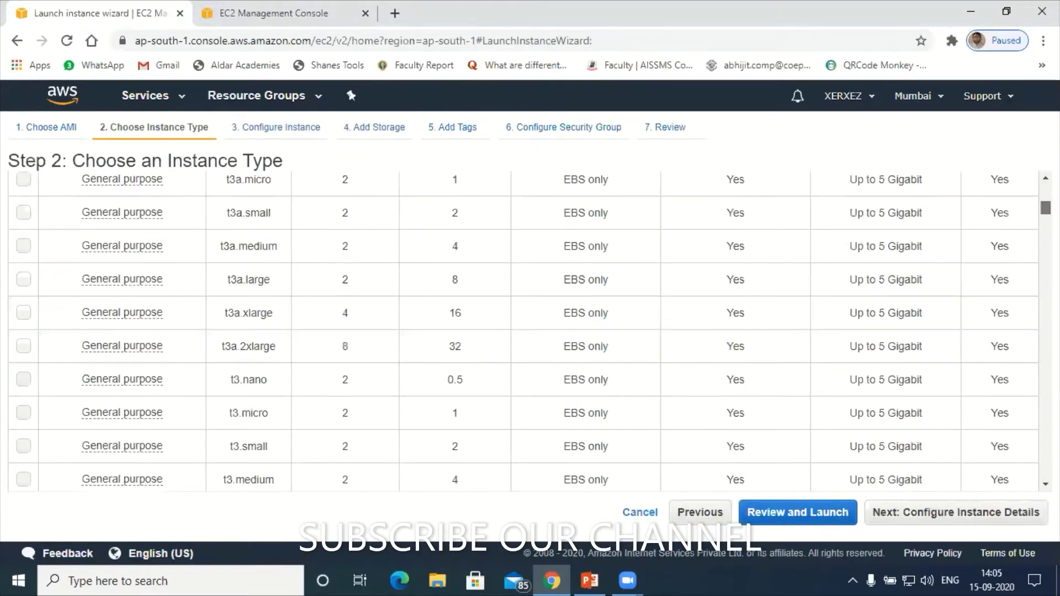
{"action": "scroll", "coordinate": [524, 332], "scroll_direction": "down", "scroll_amount": 10}
{"action": "scroll", "coordinate": [524, 331], "scroll_direction": "up", "scroll_amount": 20}
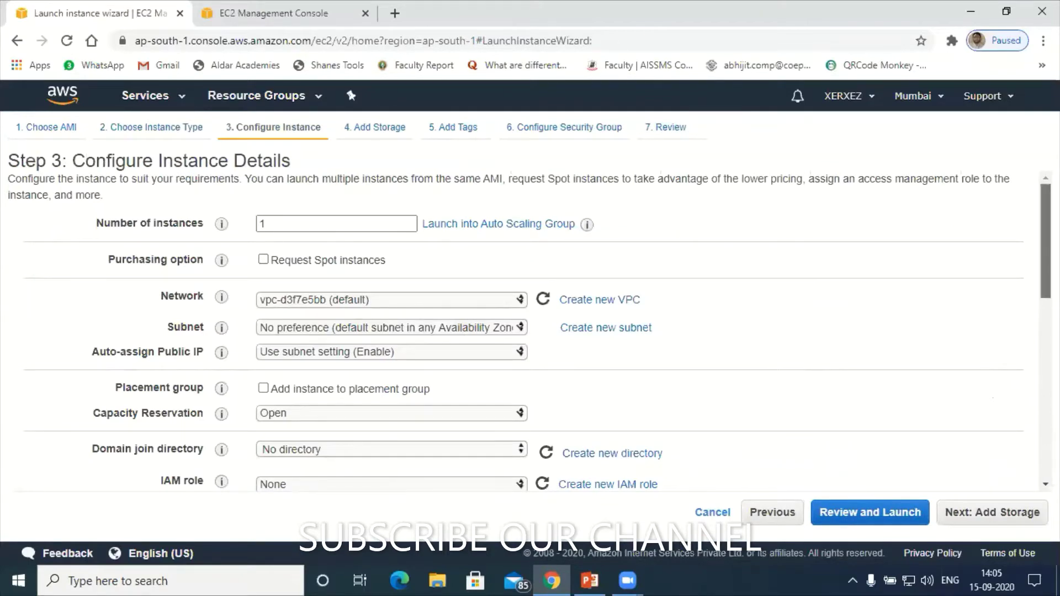
Step: Look over the instance details, keep the default details and storage settings, and continue to the tags
{"action": "scroll", "coordinate": [523, 331], "scroll_direction": "down", "scroll_amount": 3}
{"action": "scroll", "coordinate": [524, 332], "scroll_direction": "down", "scroll_amount": 1}
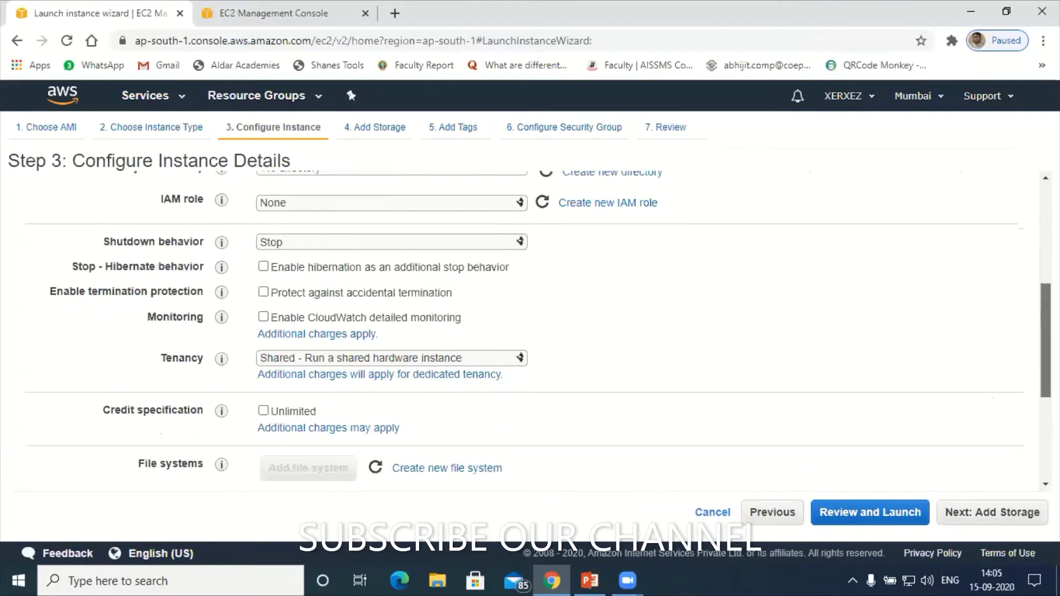
{"action": "scroll", "coordinate": [523, 331], "scroll_direction": "down", "scroll_amount": 1}
{"action": "scroll", "coordinate": [524, 331], "scroll_direction": "up", "scroll_amount": 10}
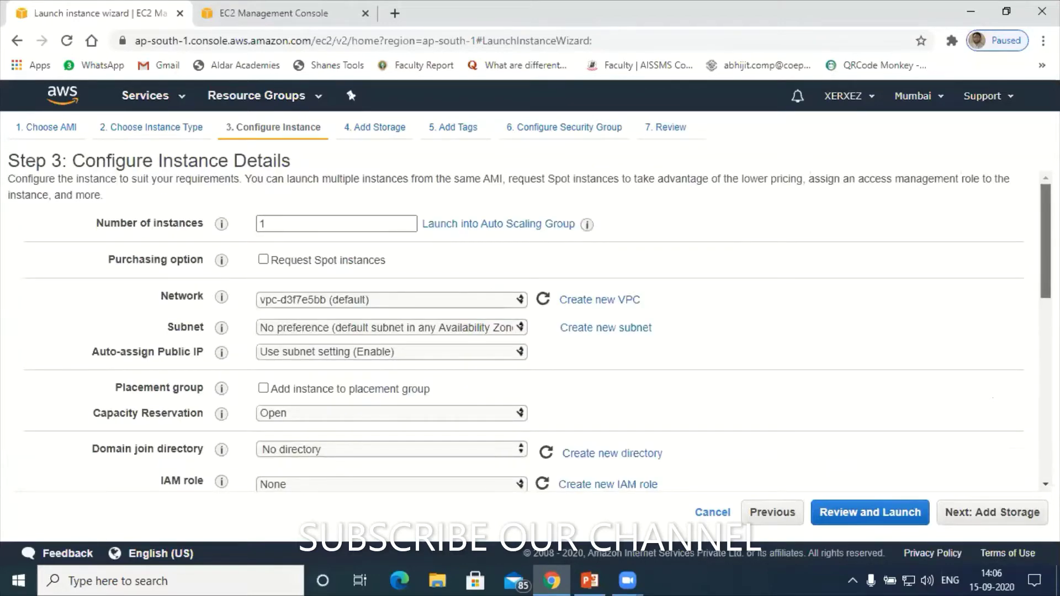
{"action": "scroll", "coordinate": [524, 331], "scroll_direction": "down", "scroll_amount": 10}
{"action": "left_click", "coordinate": [992, 512]}
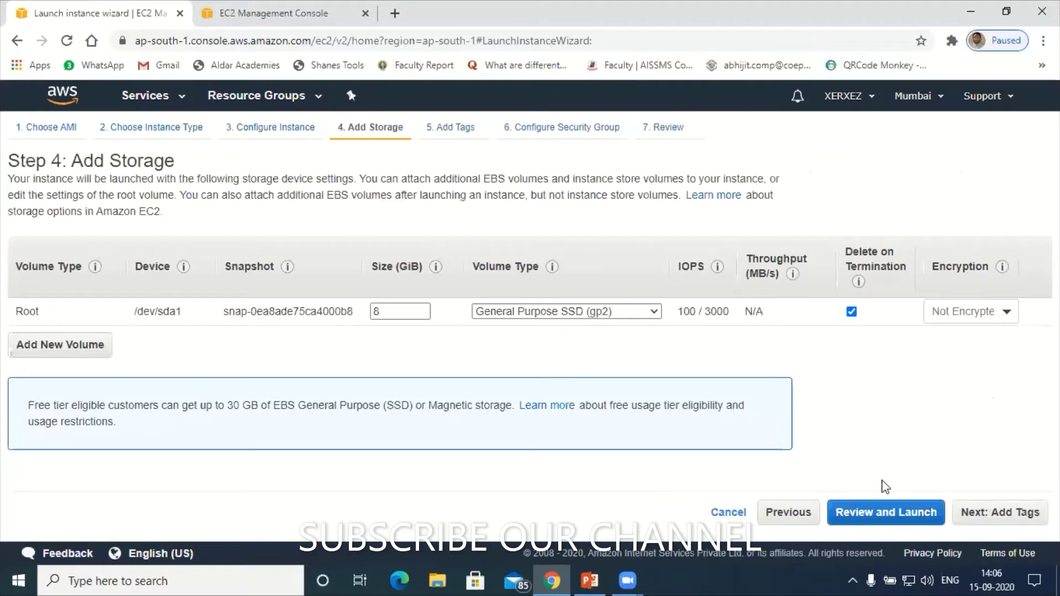
{"action": "left_click", "coordinate": [1000, 513]}
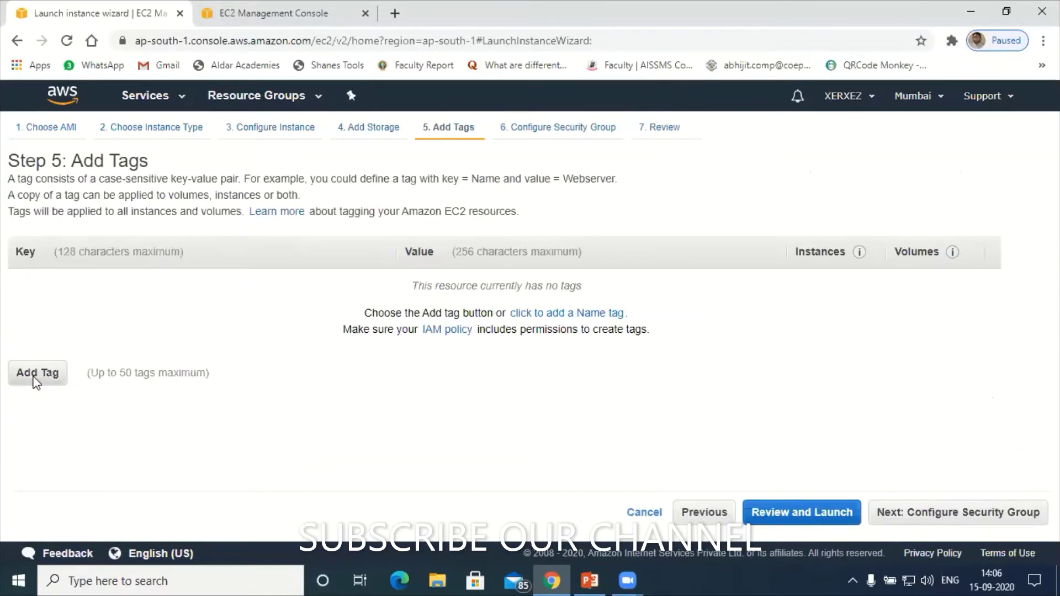
Step: Add a tag with key Name and value Server2, and continue to the security group configuration
{"action": "left_click", "coordinate": [37, 375]}
{"action": "type", "text": "Name"}
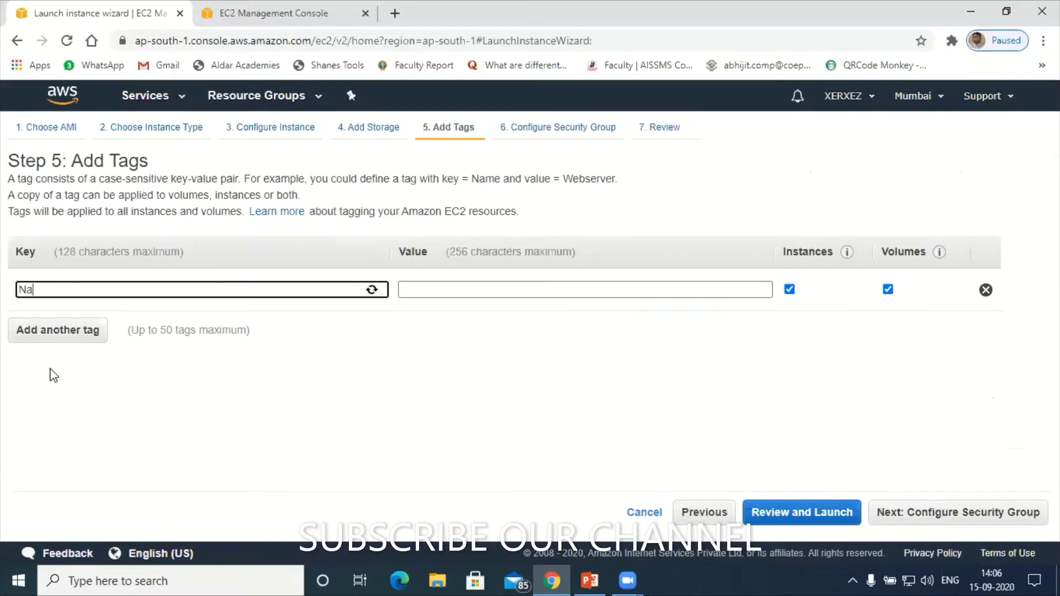
{"action": "left_click", "coordinate": [429, 288]}
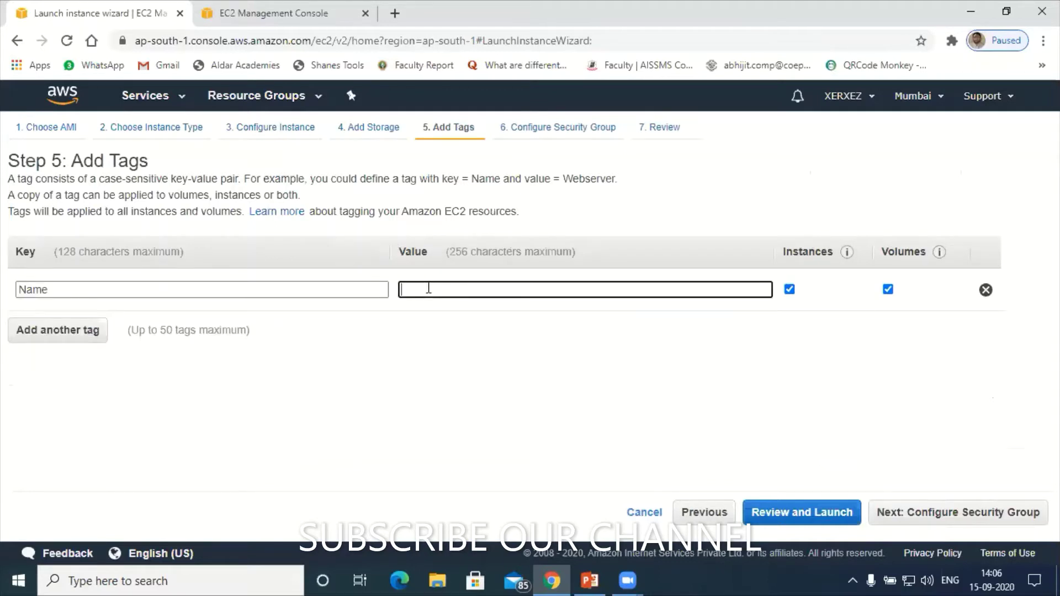
{"action": "type", "text": "Server"}
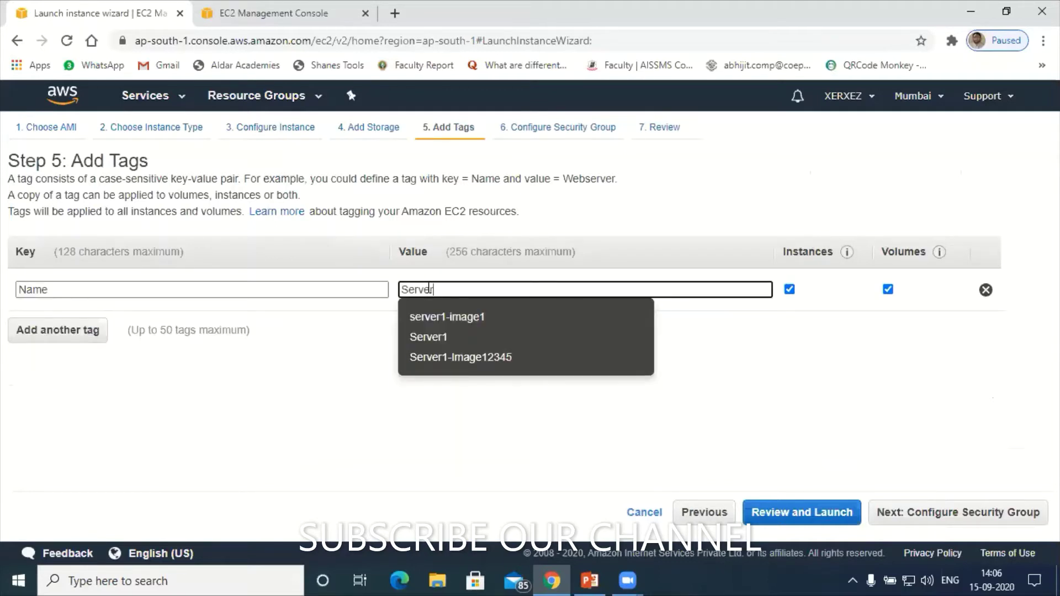
{"action": "type", "text": "1"}
{"action": "key", "text": "BackSpace"}
{"action": "type", "text": "2"}
{"action": "left_click", "coordinate": [429, 288]}
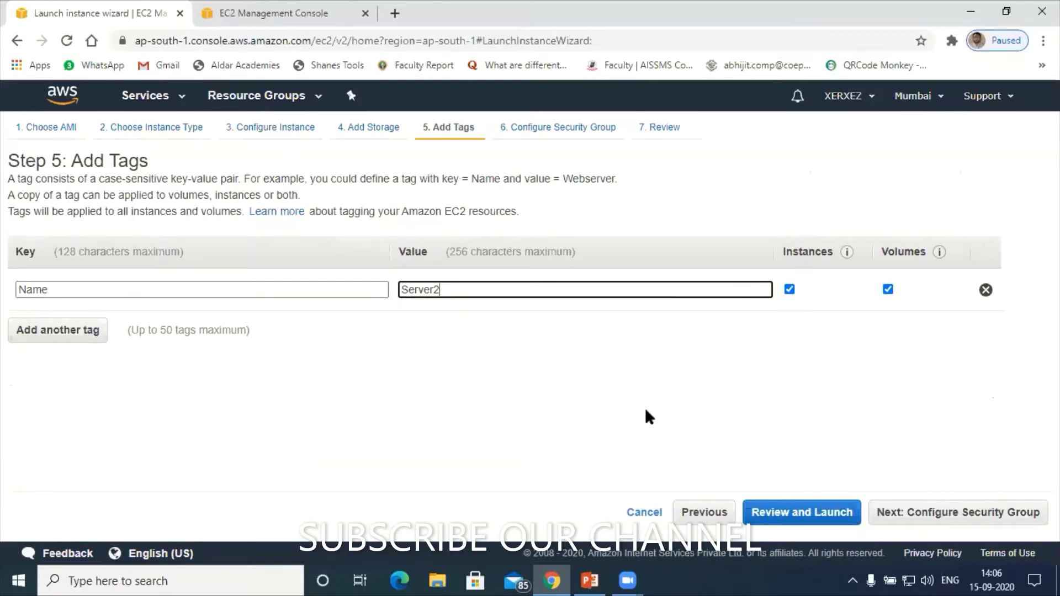
{"action": "key", "text": "Return"}
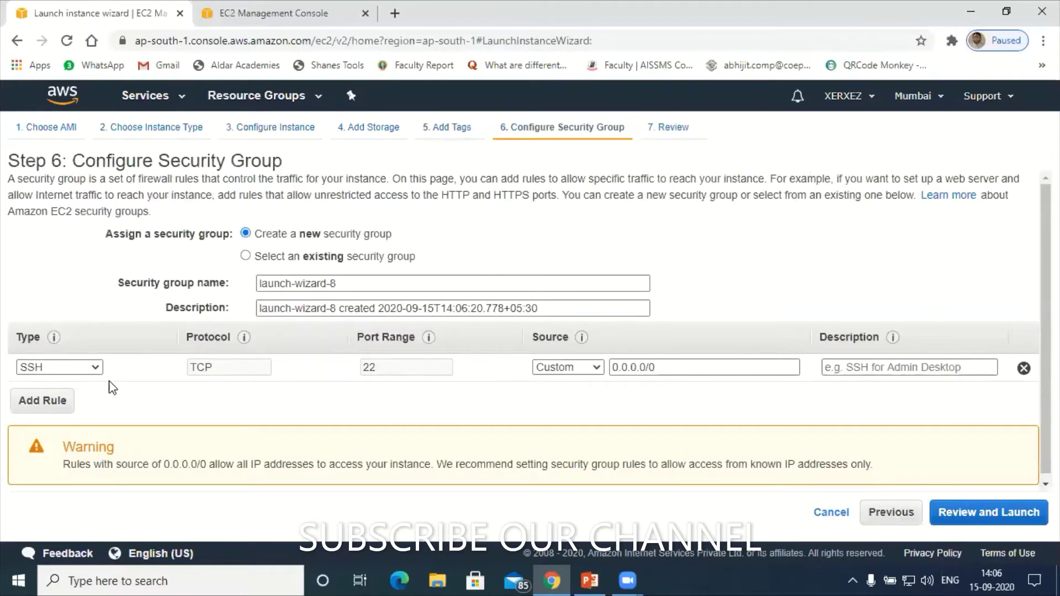
Step: Add a second rule of type HTTP to the new security group
{"action": "left_click", "coordinate": [68, 402]}
{"action": "left_click", "coordinate": [67, 395]}
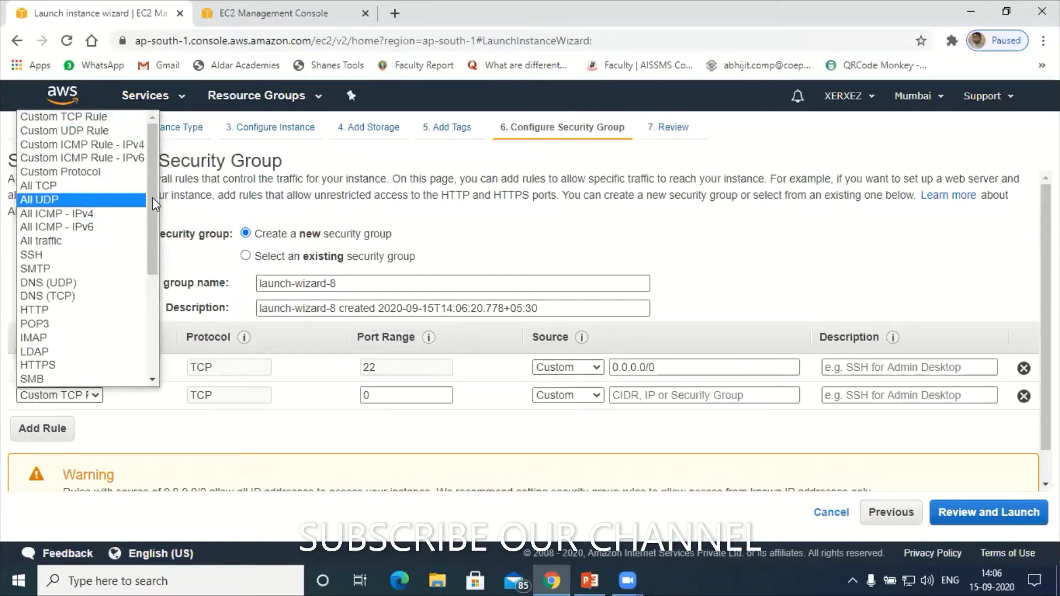
{"action": "scroll", "coordinate": [152, 198], "scroll_direction": "down", "scroll_amount": 1}
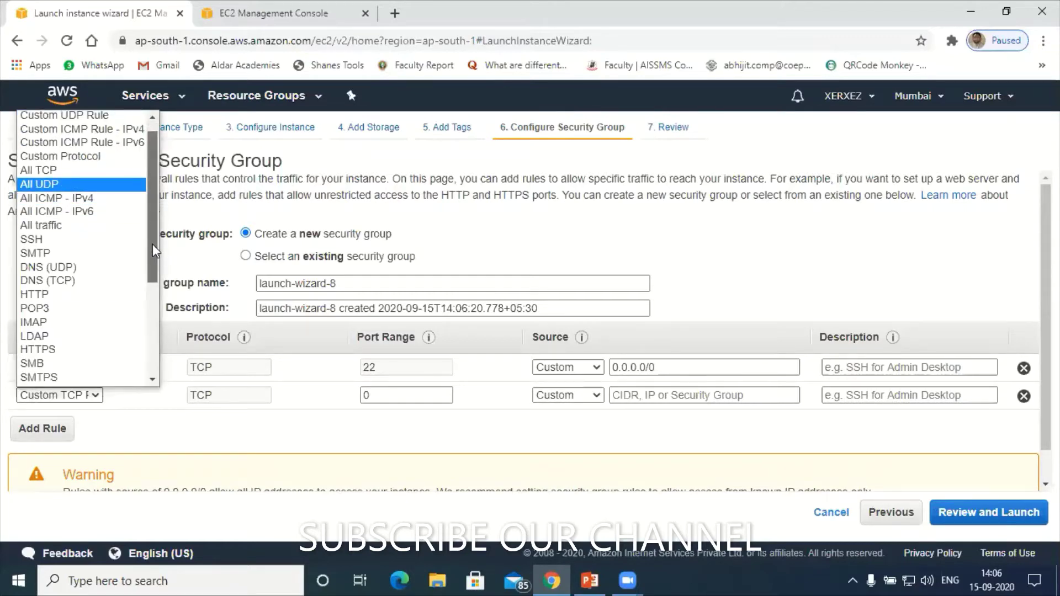
{"action": "left_click_drag", "start_coordinate": [153, 244], "coordinate": [153, 270]}
{"action": "scroll", "coordinate": [153, 278], "scroll_direction": "down", "scroll_amount": 2}
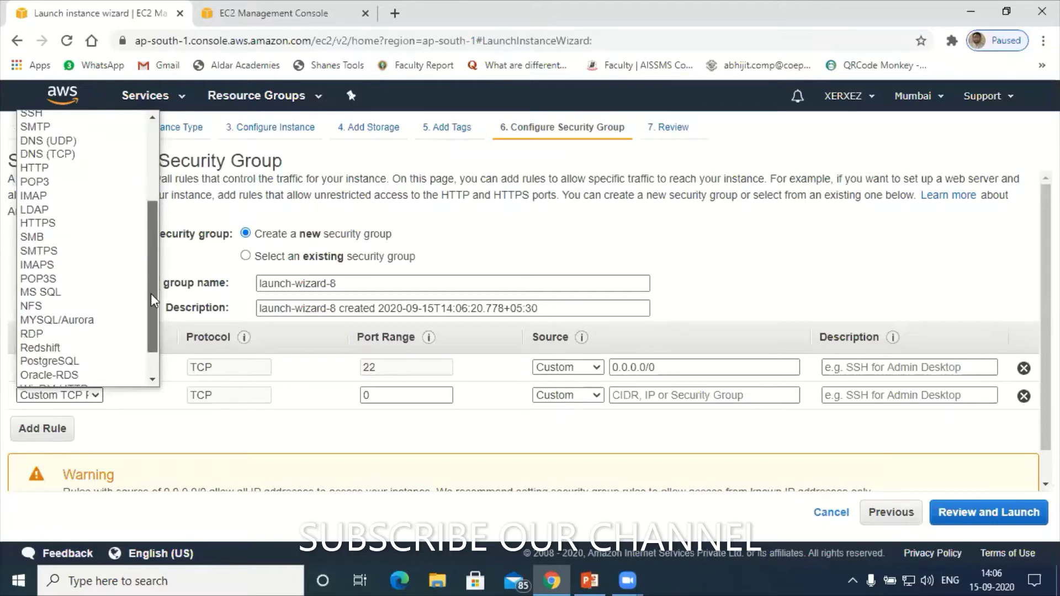
{"action": "scroll", "coordinate": [150, 295], "scroll_direction": "down", "scroll_amount": 2}
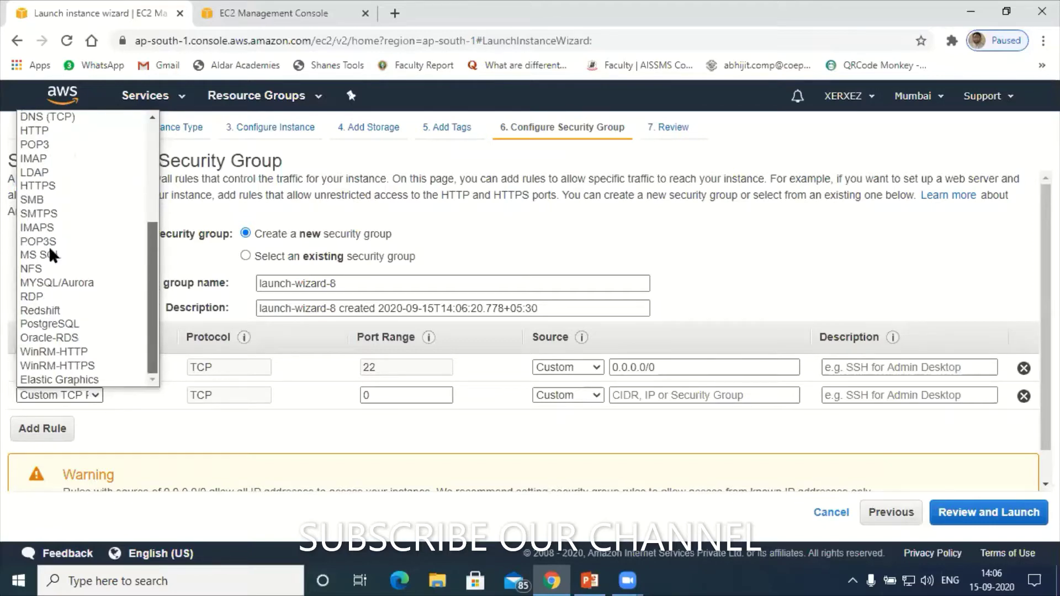
{"action": "scroll", "coordinate": [48, 247], "scroll_direction": "up", "scroll_amount": 4}
{"action": "key", "text": "h"}
{"action": "key", "text": "Return"}
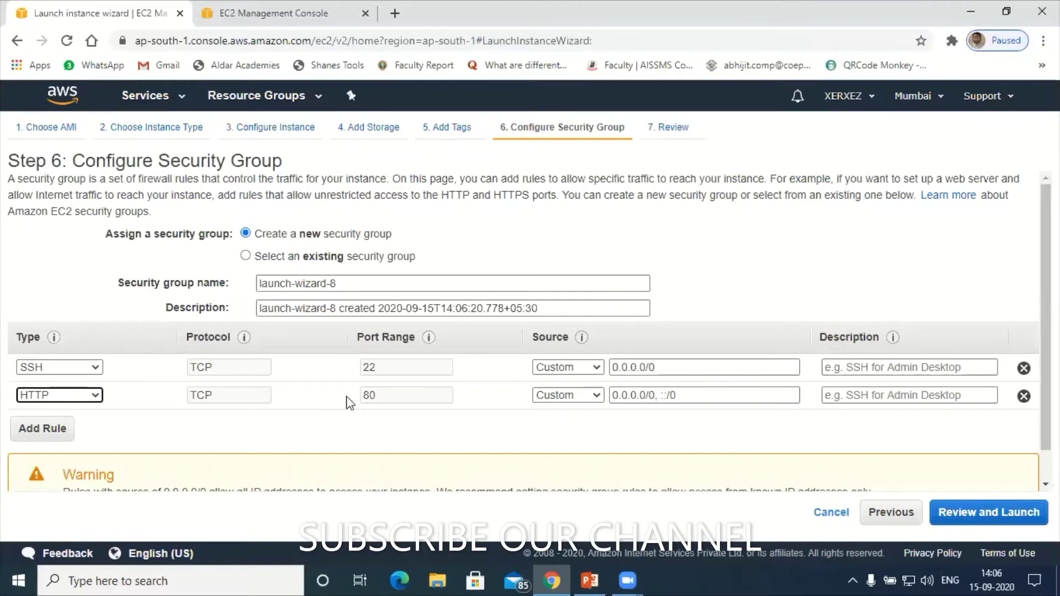
Step: Set the source of both the HTTP and SSH rules to Anywhere
{"action": "left_click", "coordinate": [569, 396]}
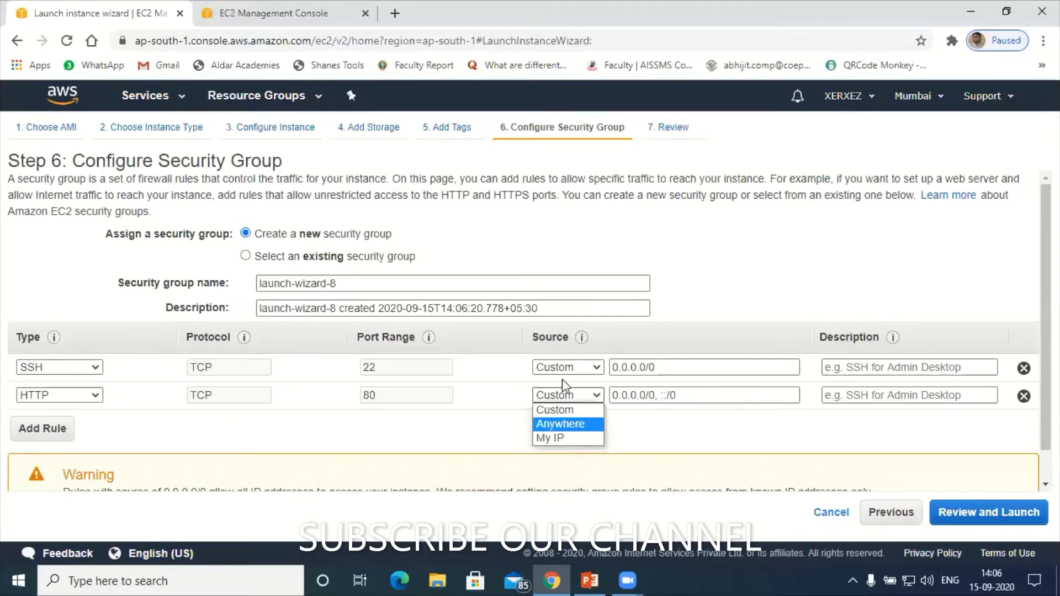
{"action": "left_click", "coordinate": [567, 423]}
{"action": "key", "text": "shift+Tab"}
{"action": "key", "text": "shift+Tab"}
{"action": "key", "text": "shift+Tab"}
{"action": "key", "text": "shift+Tab"}
{"action": "key", "text": "a"}
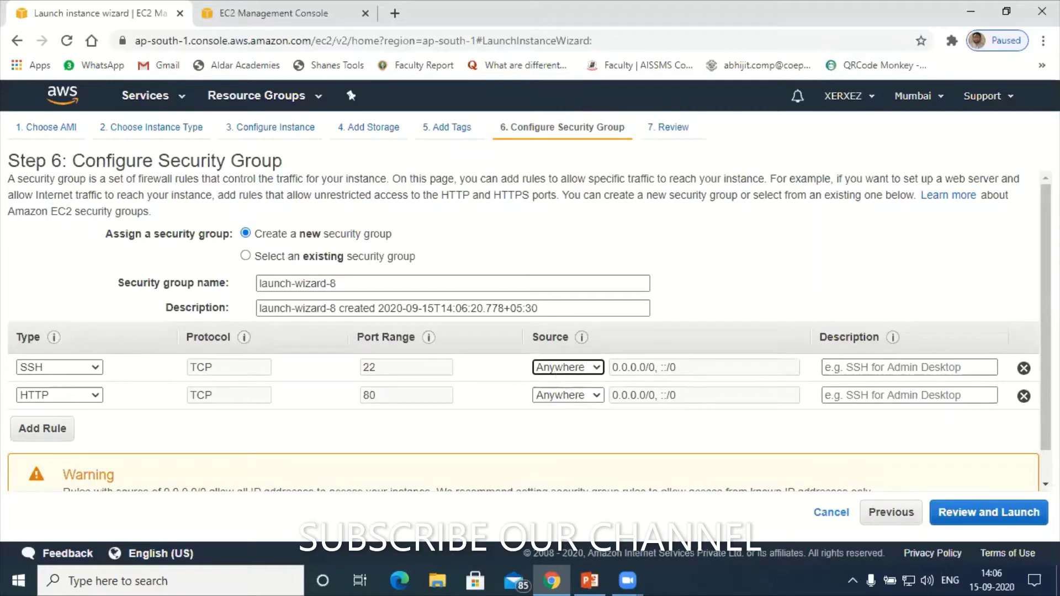
{"action": "key", "text": "ctrl+a"}
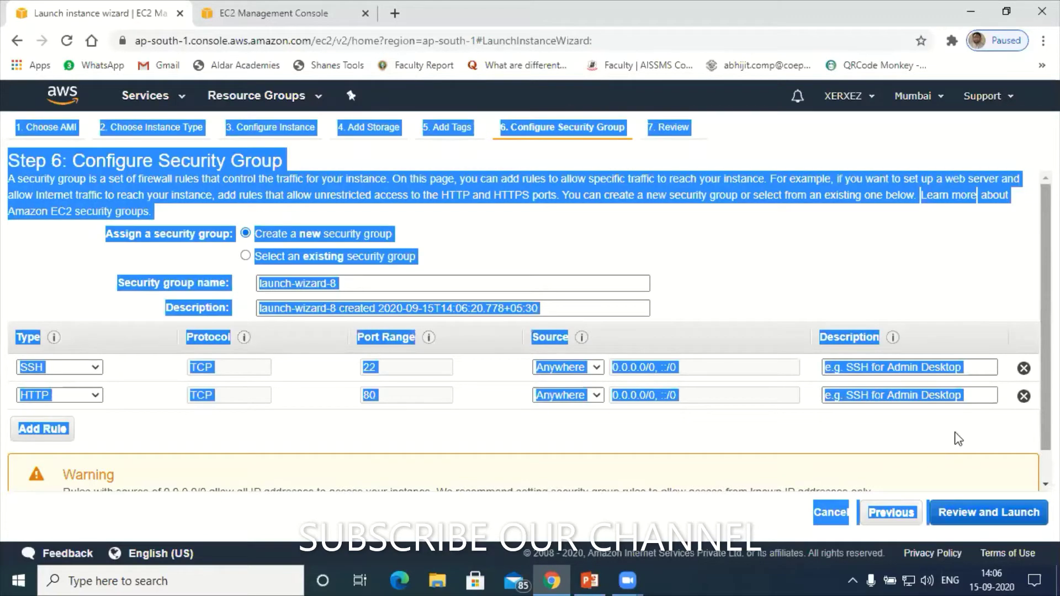
{"action": "key", "text": "Escape"}
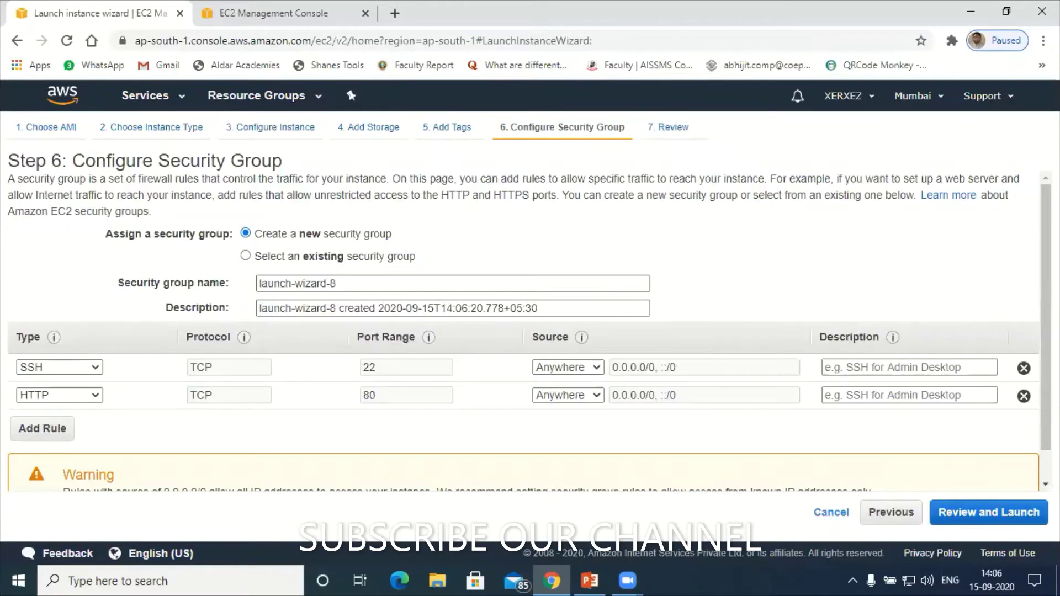
Step: Review the launch summary including the security group rules, and proceed to the key pair selection
{"action": "scroll", "coordinate": [1022, 480], "scroll_direction": "down", "scroll_amount": 1}
{"action": "scroll", "coordinate": [562, 421], "scroll_direction": "down", "scroll_amount": 2}
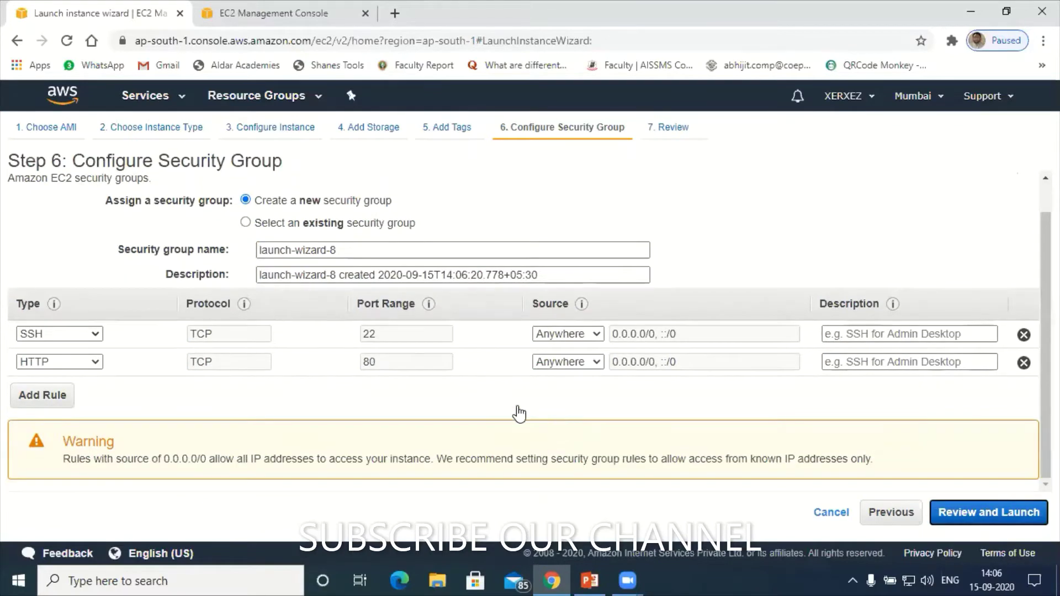
{"action": "key", "text": "Return"}
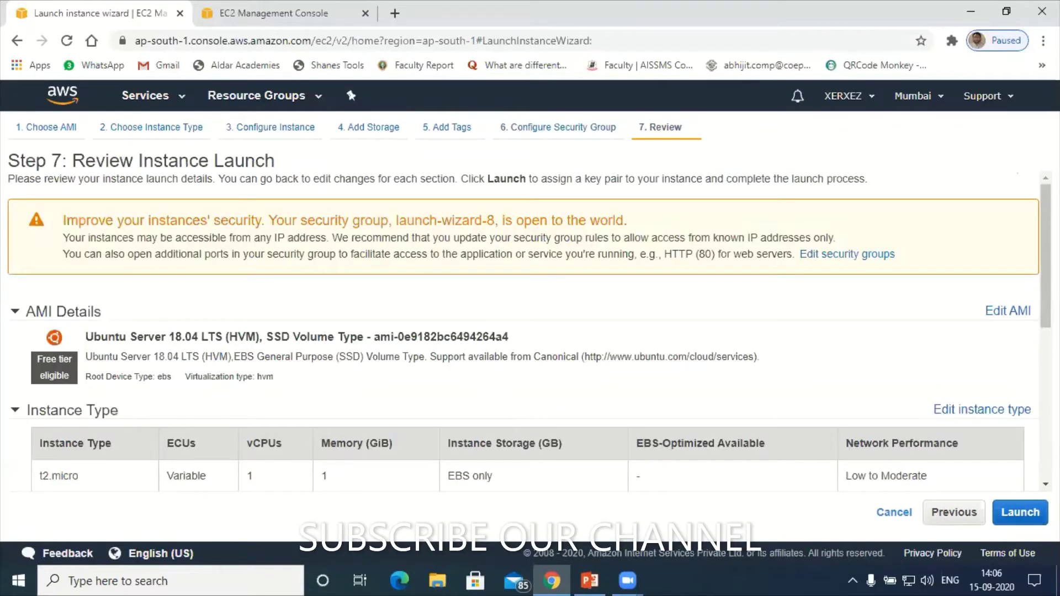
{"action": "scroll", "coordinate": [525, 331], "scroll_direction": "down", "scroll_amount": 2}
{"action": "scroll", "coordinate": [524, 332], "scroll_direction": "down", "scroll_amount": 3}
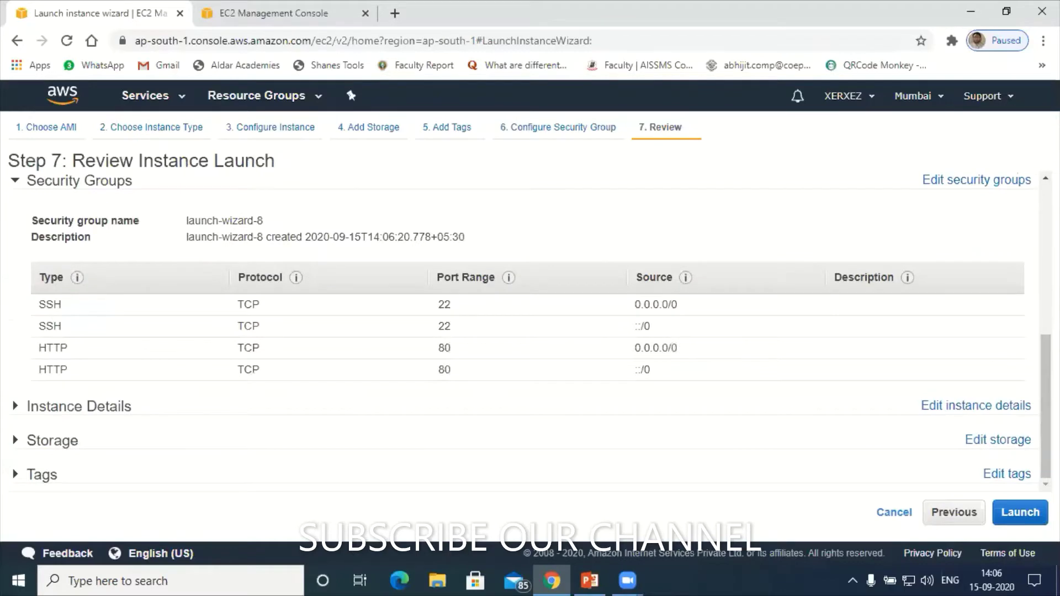
{"action": "left_click", "coordinate": [1021, 513]}
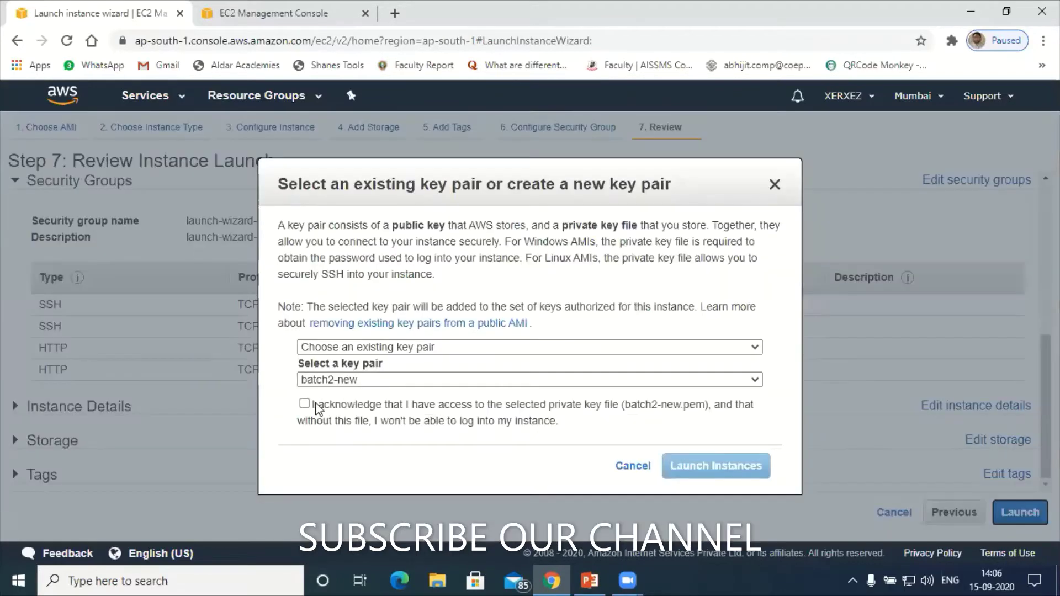
Step: Launch the instance with the existing batch2-new key pair, acknowledging access to its private key file, and view the instances list
{"action": "left_click", "coordinate": [334, 403]}
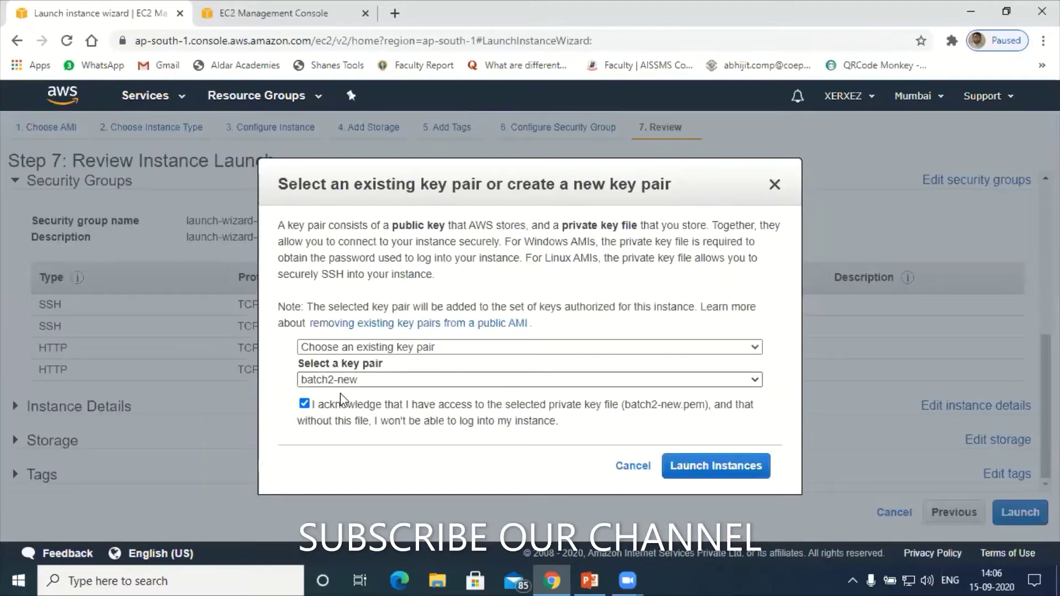
{"action": "left_click", "coordinate": [341, 380]}
{"action": "left_click", "coordinate": [331, 394]}
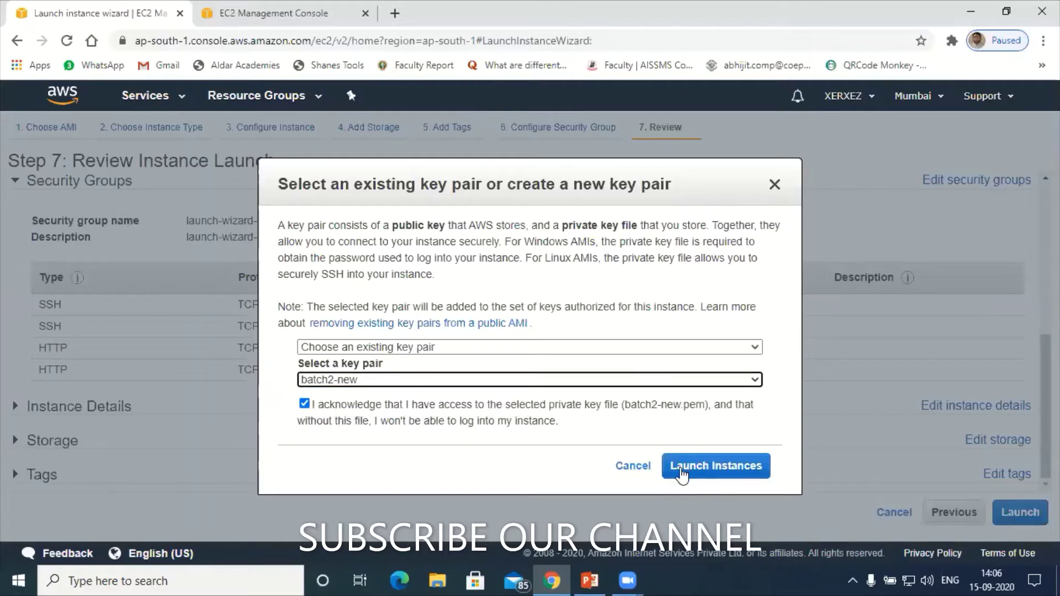
{"action": "key", "text": "Return"}
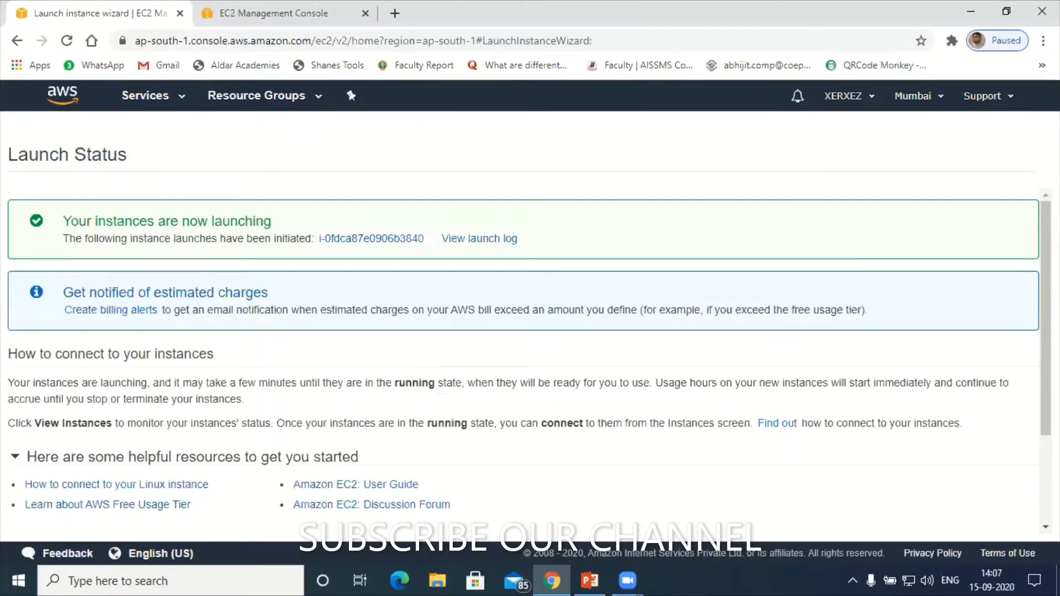
{"action": "scroll", "coordinate": [524, 359], "scroll_direction": "down", "scroll_amount": 2}
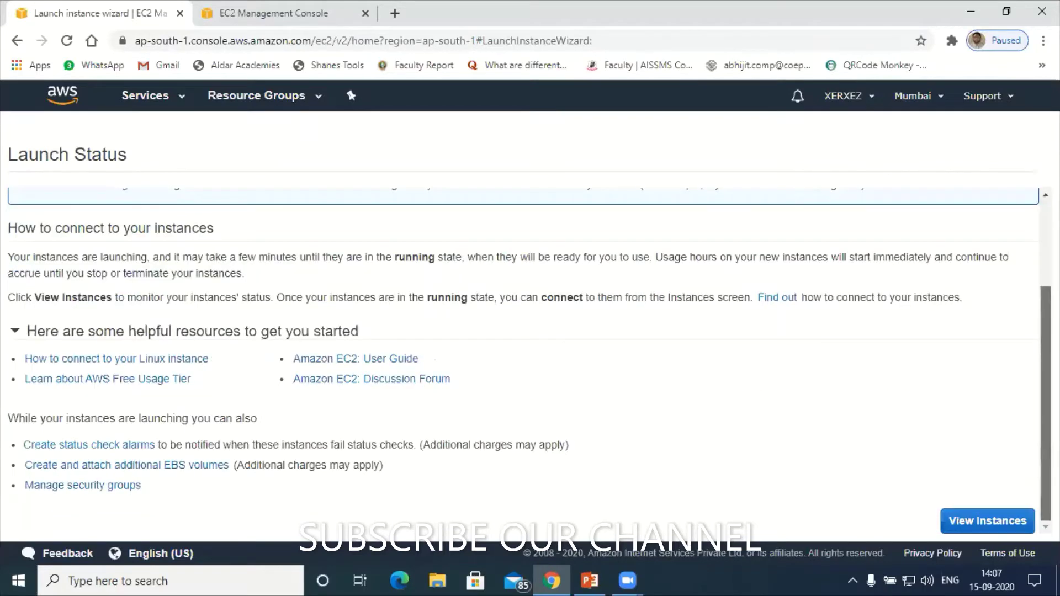
{"action": "left_click", "coordinate": [988, 521]}
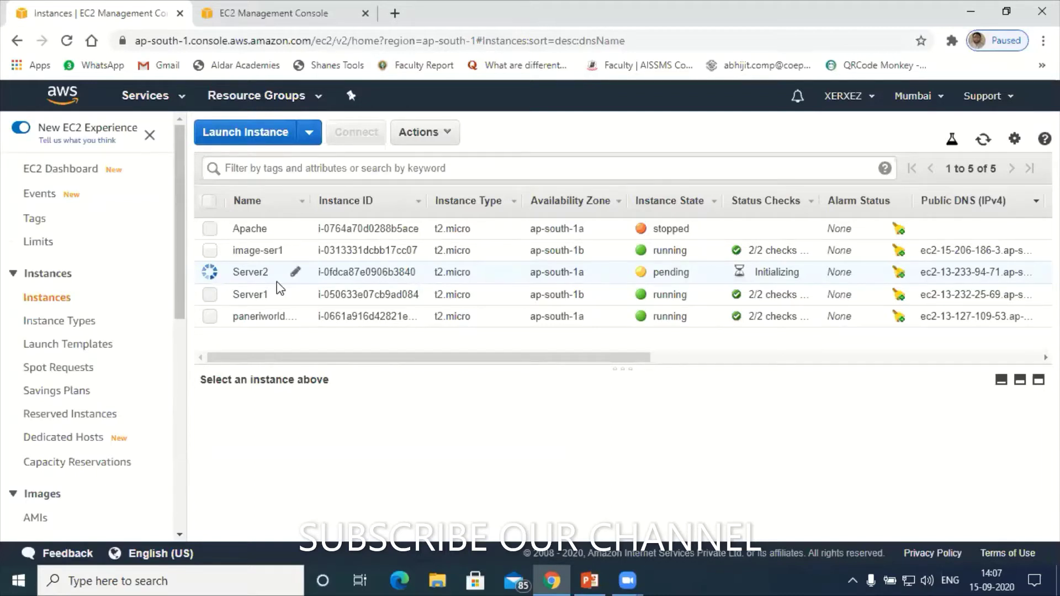
Step: Switch to the Windows desktop, check the local index page in the browser, and return to the desktop's index file
{"action": "left_click", "coordinate": [981, 7]}
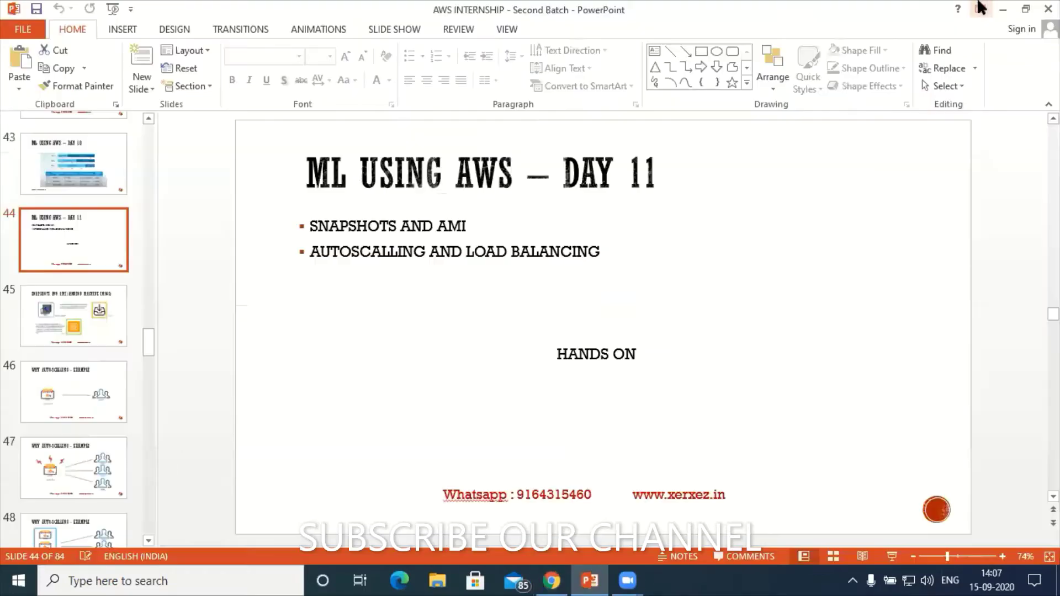
{"action": "left_click", "coordinate": [1005, 10]}
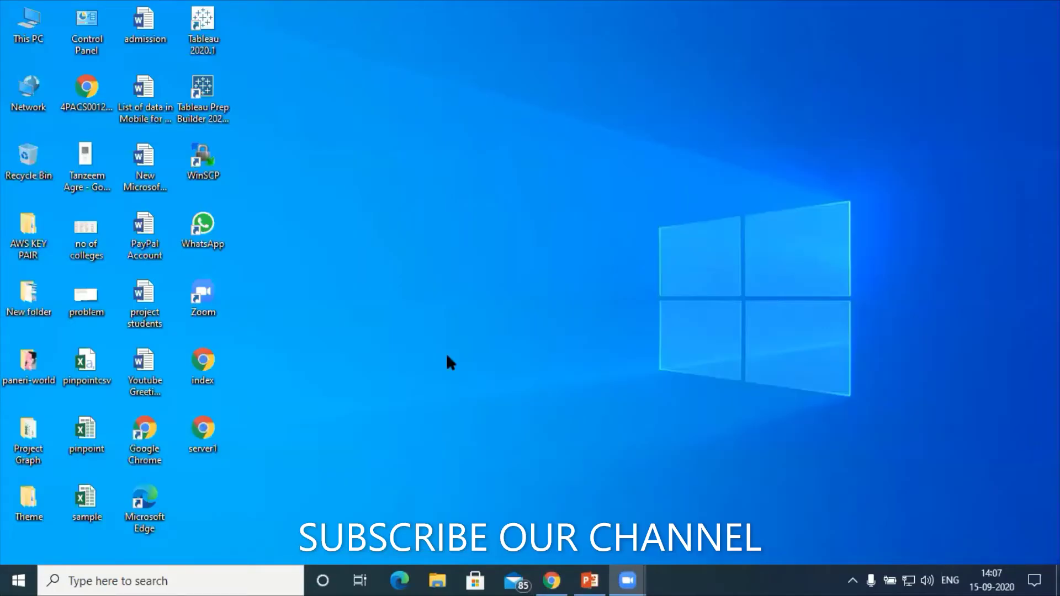
{"action": "left_click", "coordinate": [724, 579]}
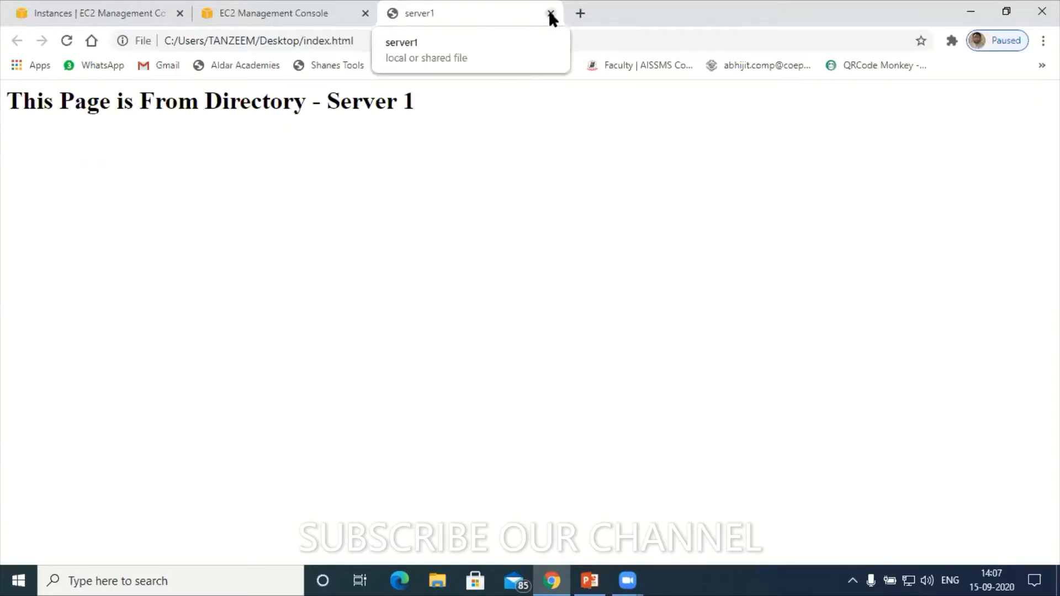
{"action": "key", "text": "ctrl+w"}
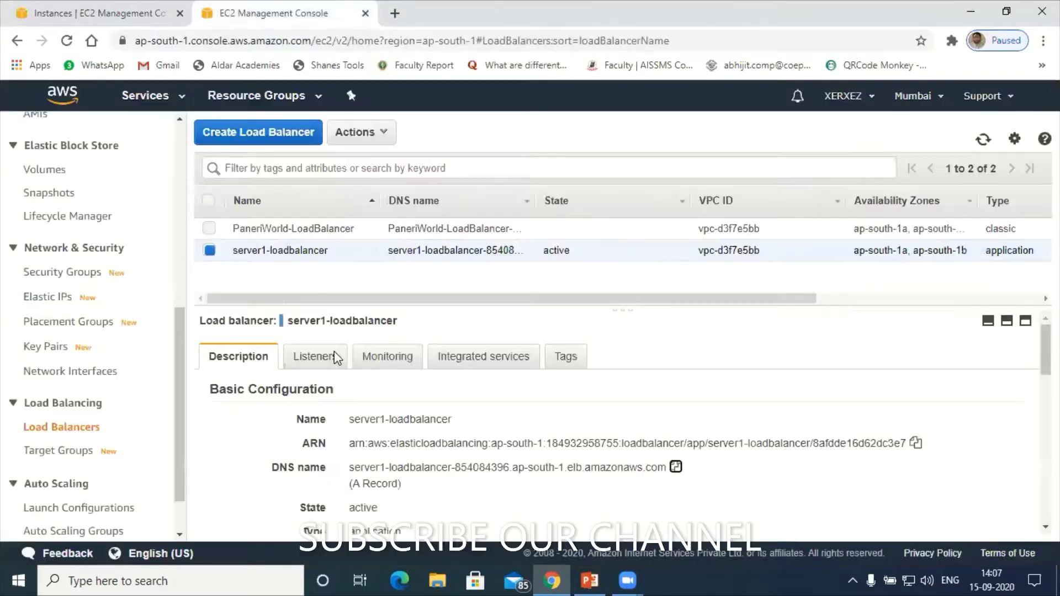
{"action": "key", "text": "super+d"}
{"action": "left_click", "coordinate": [196, 378]}
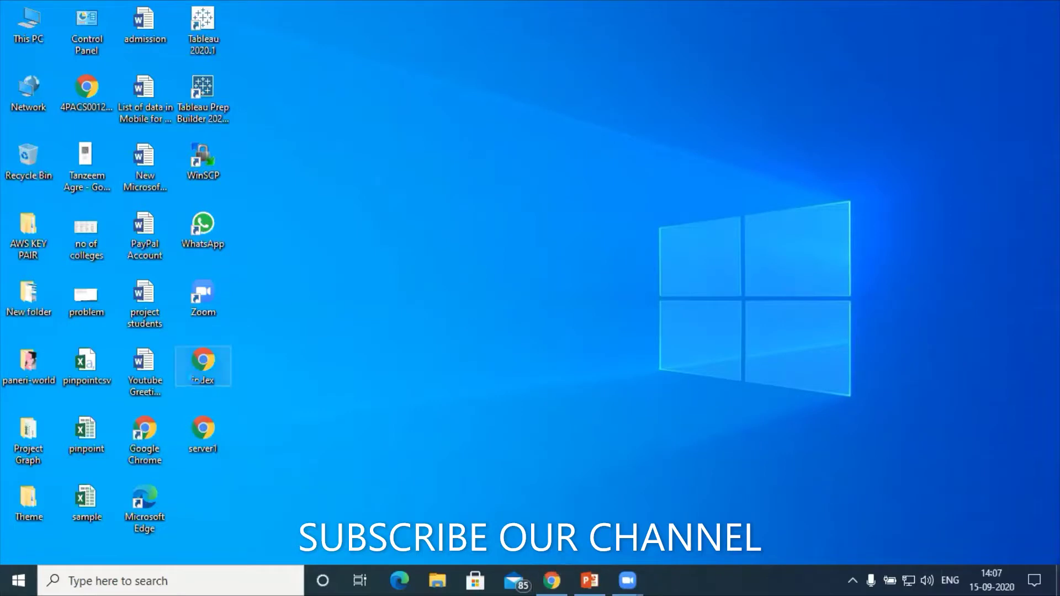
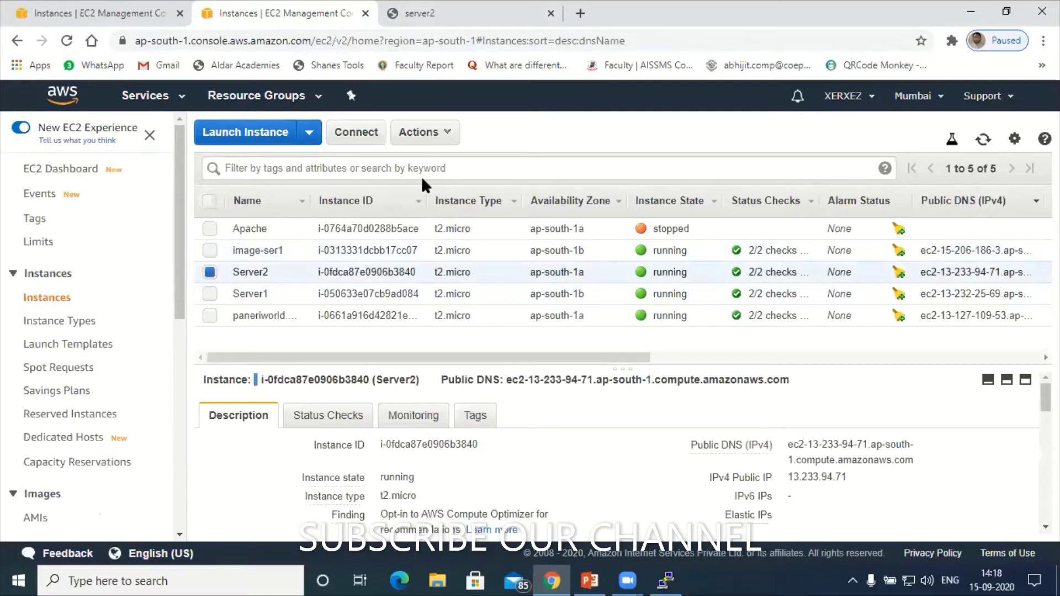
Step: Create an image of the Server2 instance named server2-image1, keeping the default volume settings, and dismiss the request confirmation
{"action": "left_click", "coordinate": [432, 143]}
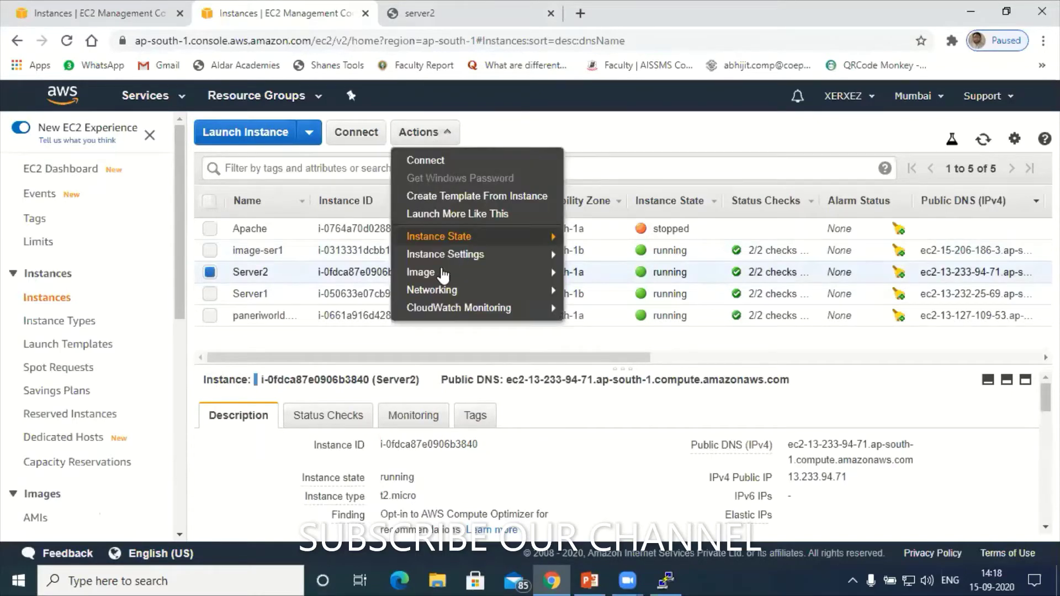
{"action": "mouse_move", "coordinate": [443, 272]}
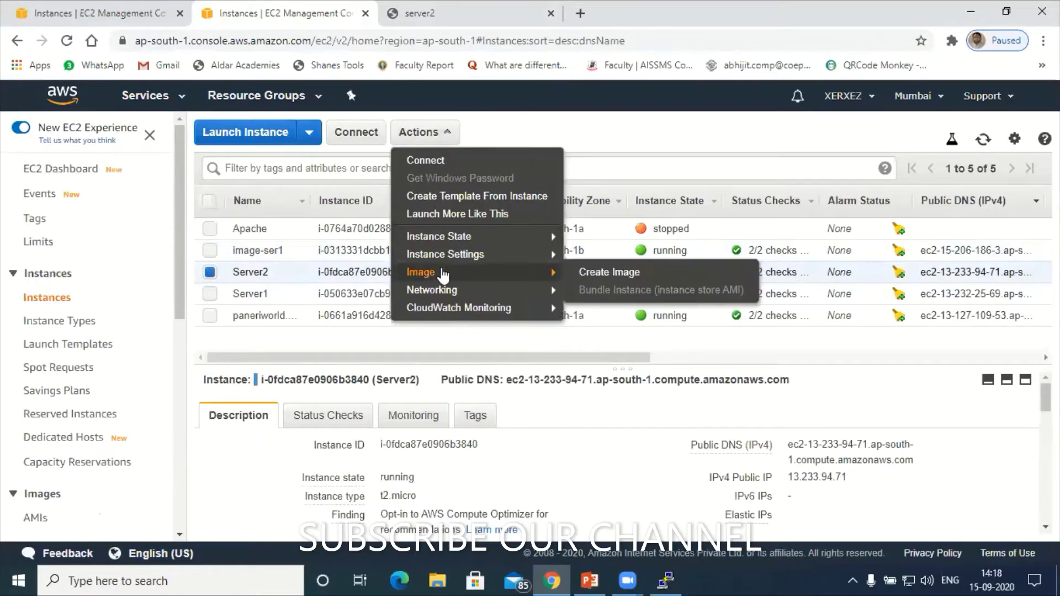
{"action": "left_click", "coordinate": [584, 272]}
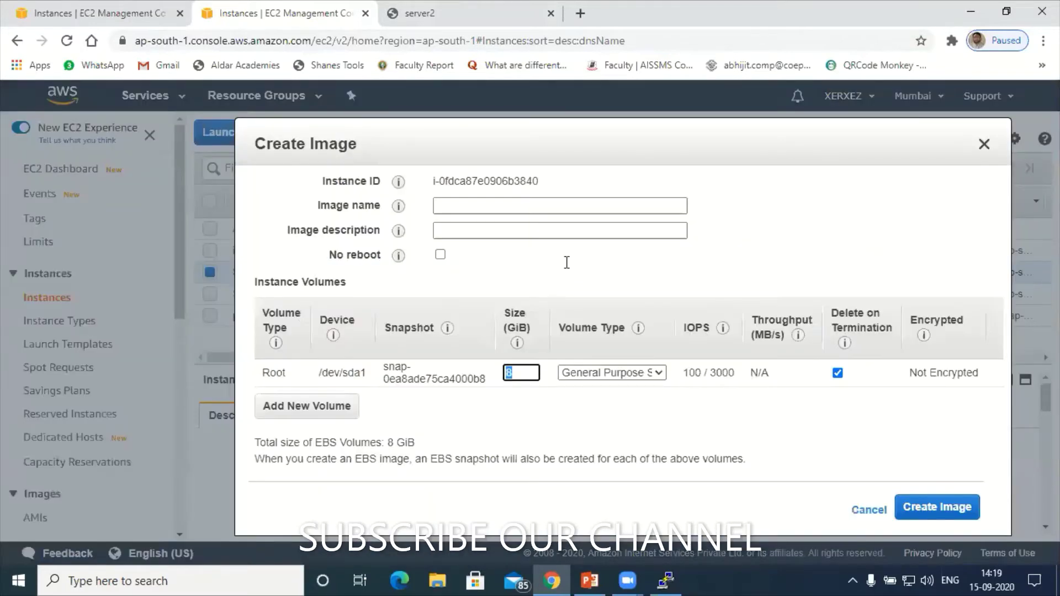
{"action": "left_click", "coordinate": [495, 205]}
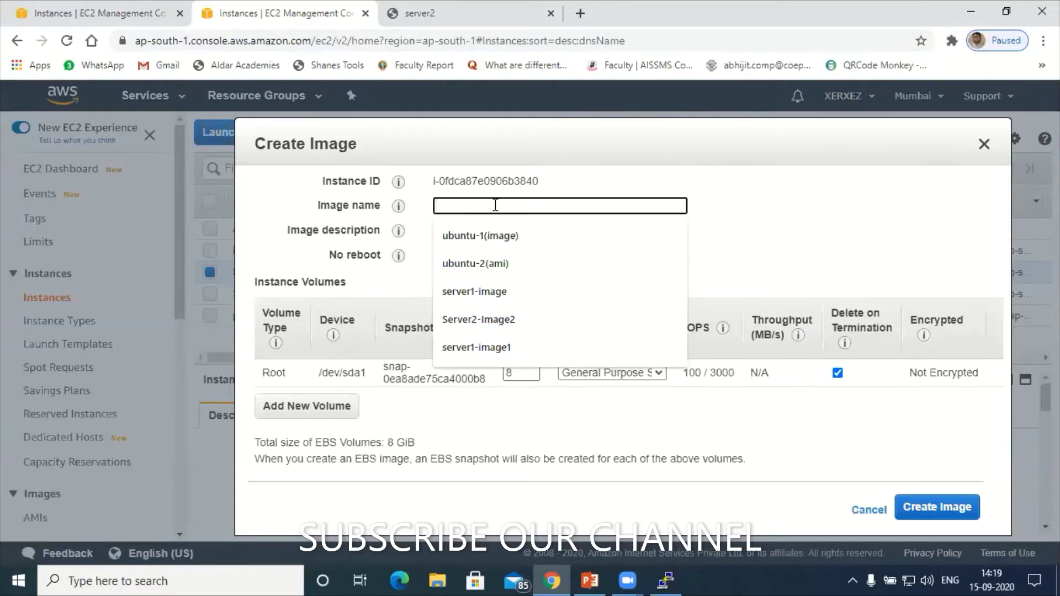
{"action": "type", "text": "server"}
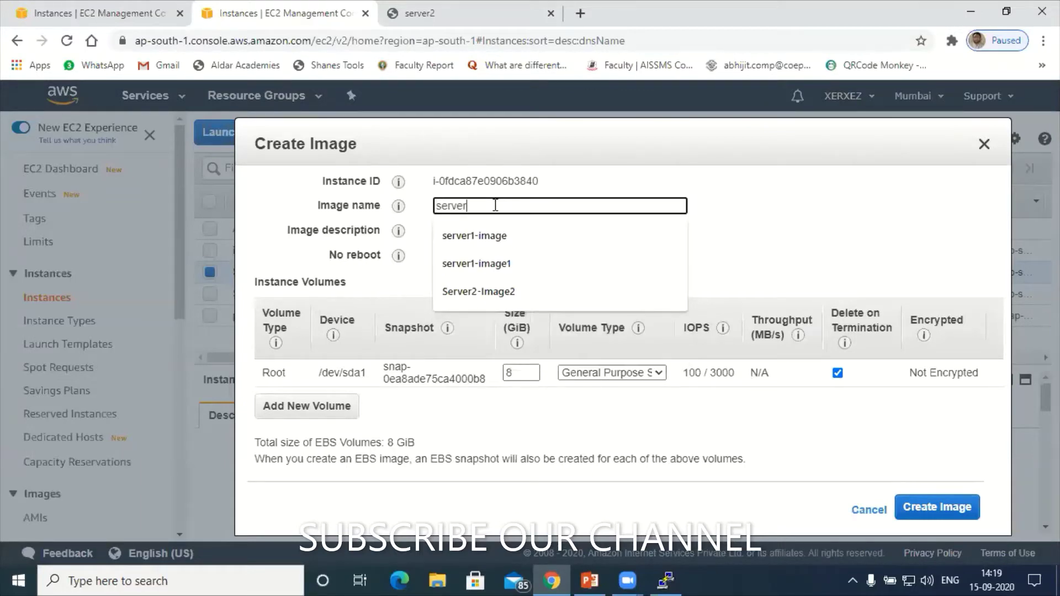
{"action": "type", "text": "2"}
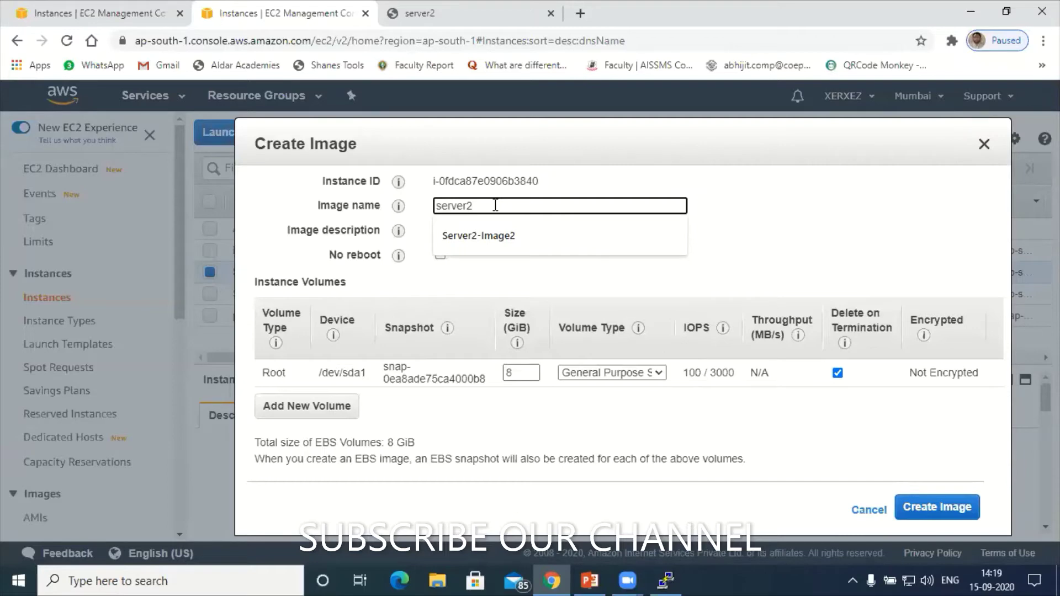
{"action": "type", "text": "-image2"}
{"action": "key", "text": "BackSpace"}
{"action": "type", "text": "1"}
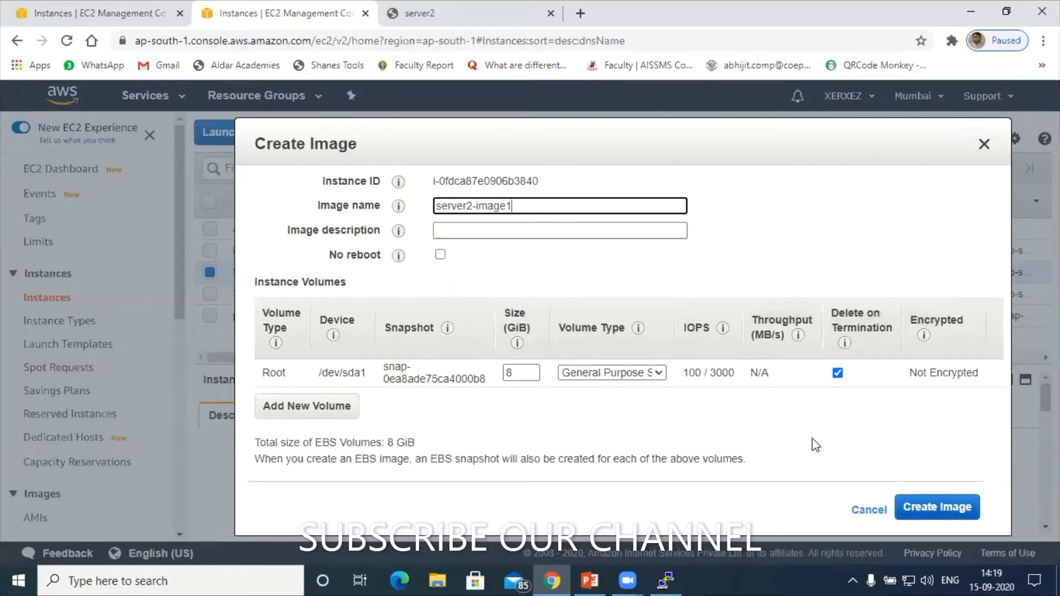
{"action": "key", "text": "Return"}
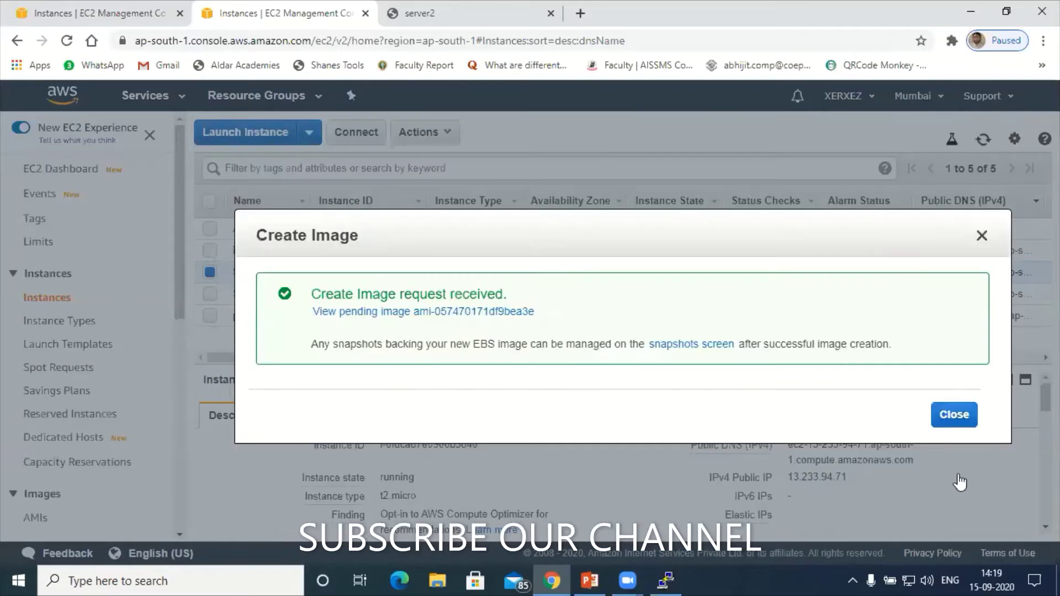
{"action": "key", "text": "Escape"}
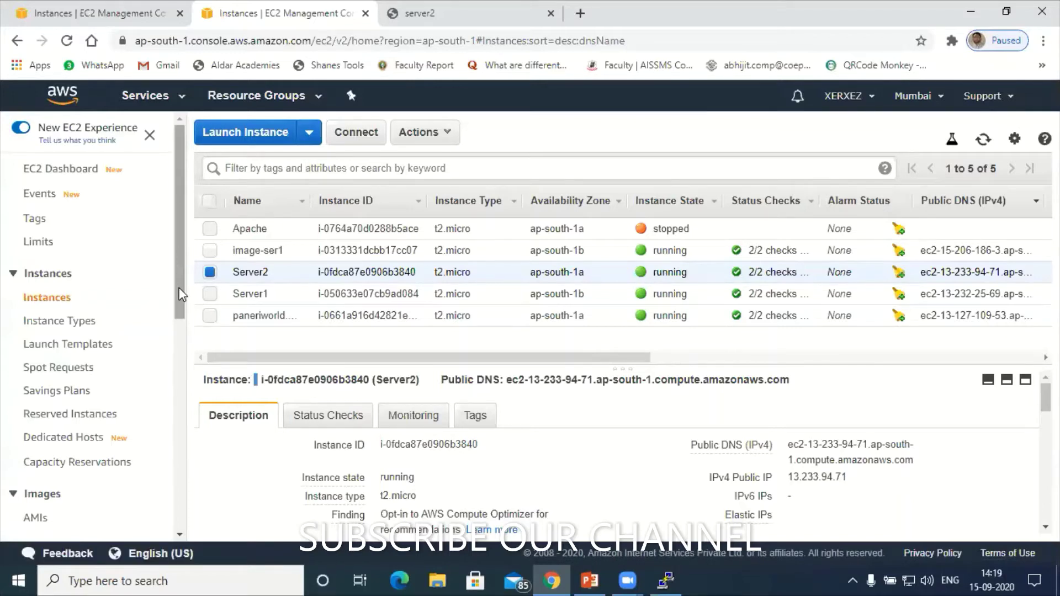
Step: View the AMIs list and give the newly created image the name tag server2-image1
{"action": "scroll", "coordinate": [177, 304], "scroll_direction": "down", "scroll_amount": 2}
{"action": "scroll", "coordinate": [176, 306], "scroll_direction": "up", "scroll_amount": 1}
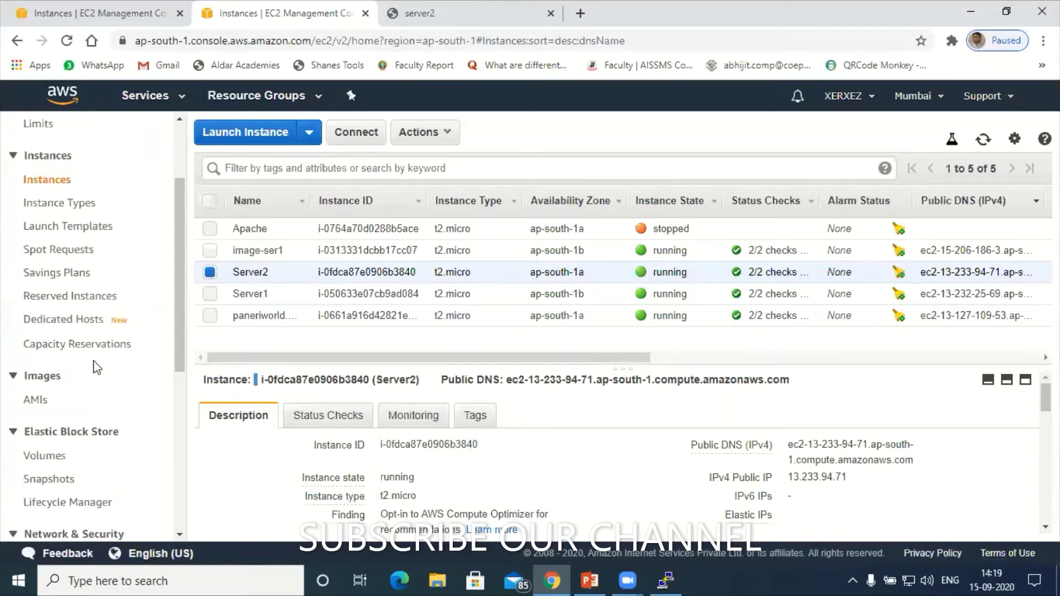
{"action": "left_click", "coordinate": [35, 402]}
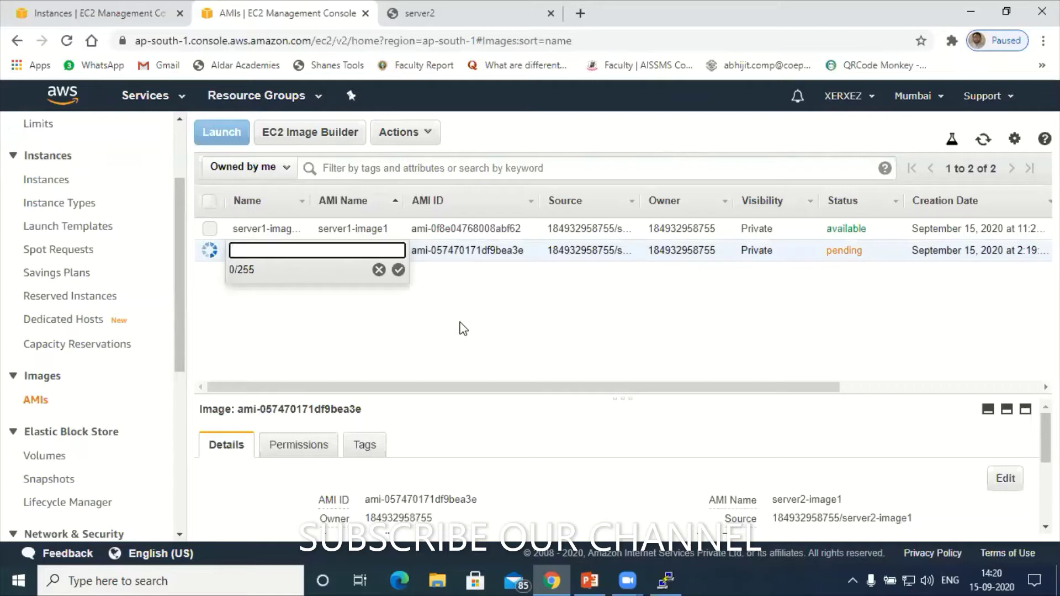
{"action": "type", "text": "server2-image"}
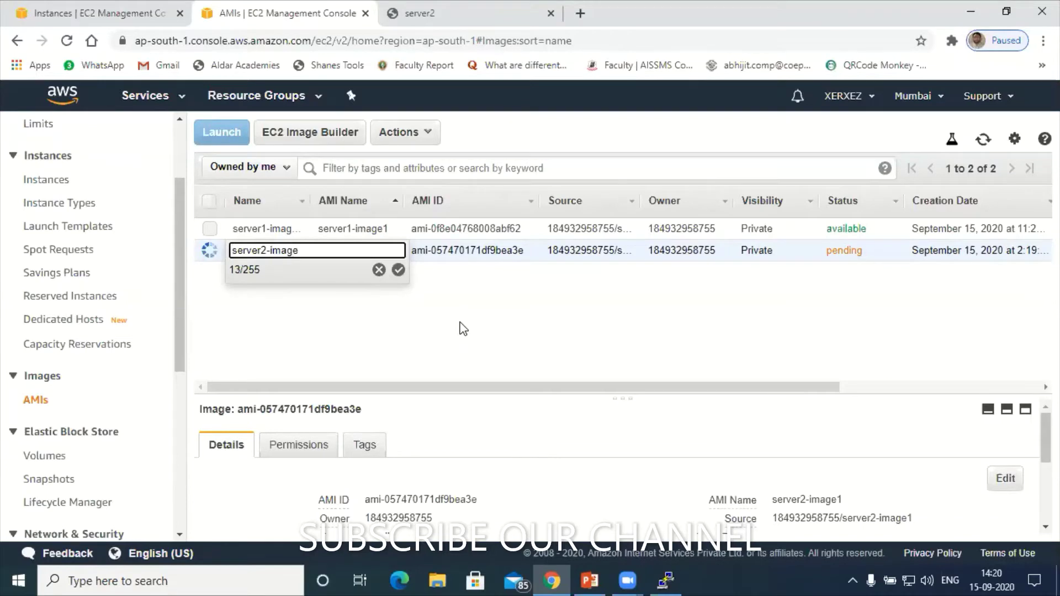
{"action": "type", "text": "1"}
{"action": "left_click", "coordinate": [706, 337]}
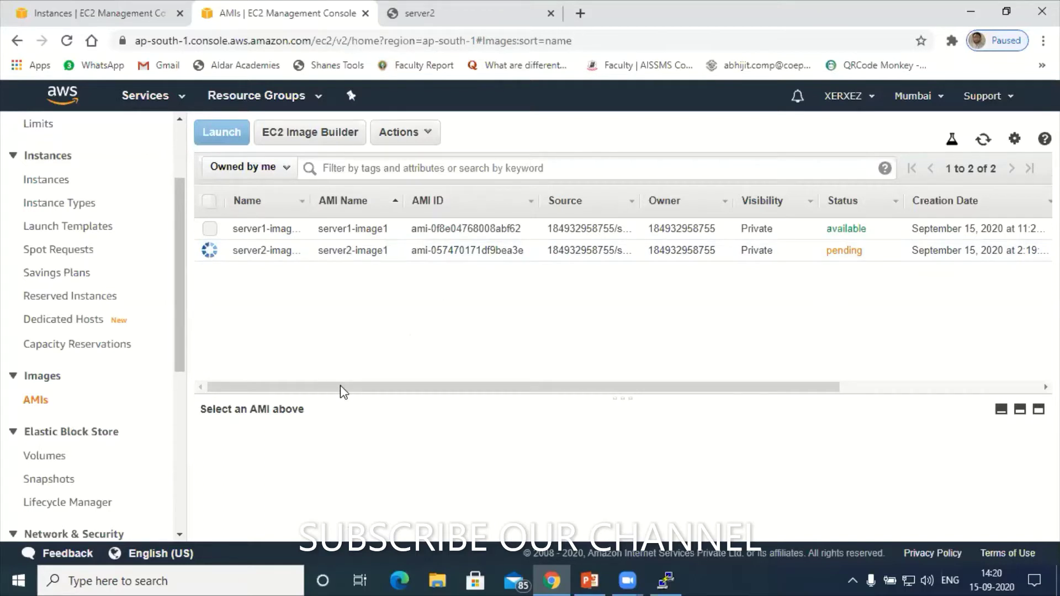
{"action": "left_click_drag", "start_coordinate": [340, 385], "coordinate": [305, 390]}
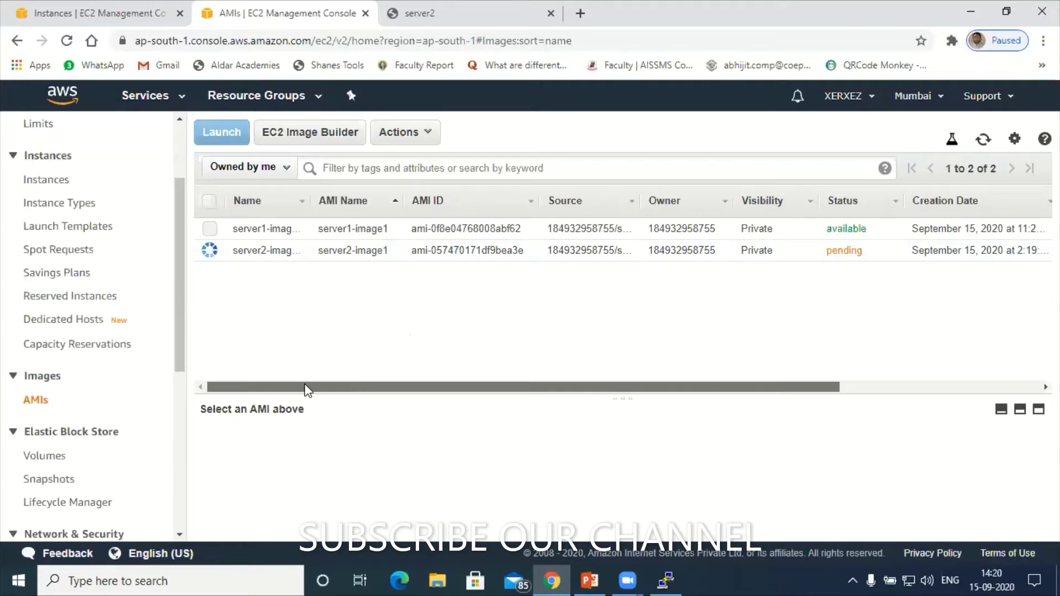
Step: Review the instances list and the owned AMIs in turn, checking the status of the Server2 image
{"action": "left_click", "coordinate": [62, 183]}
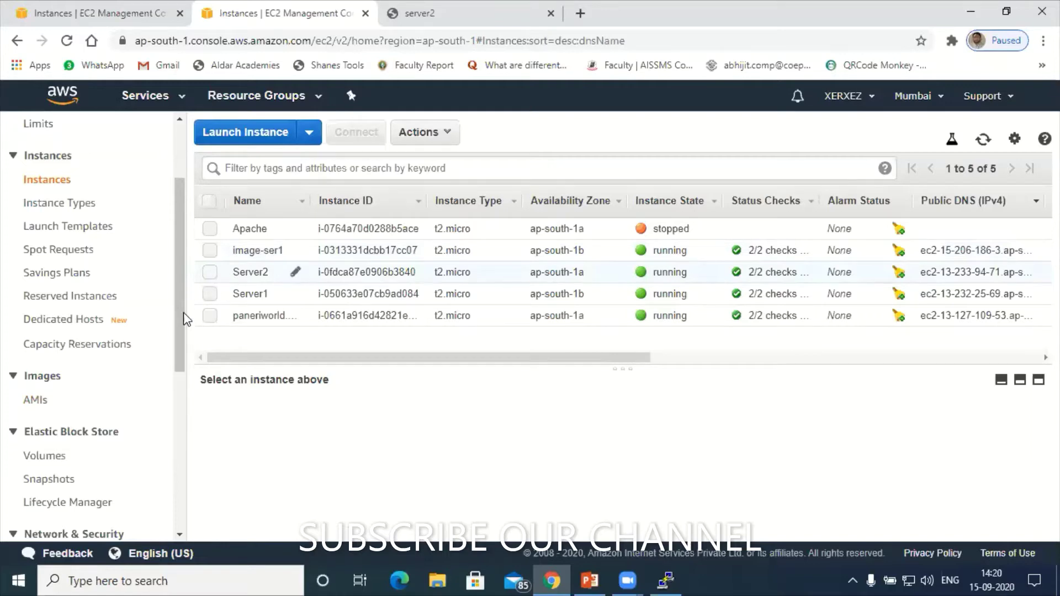
{"action": "left_click", "coordinate": [37, 408]}
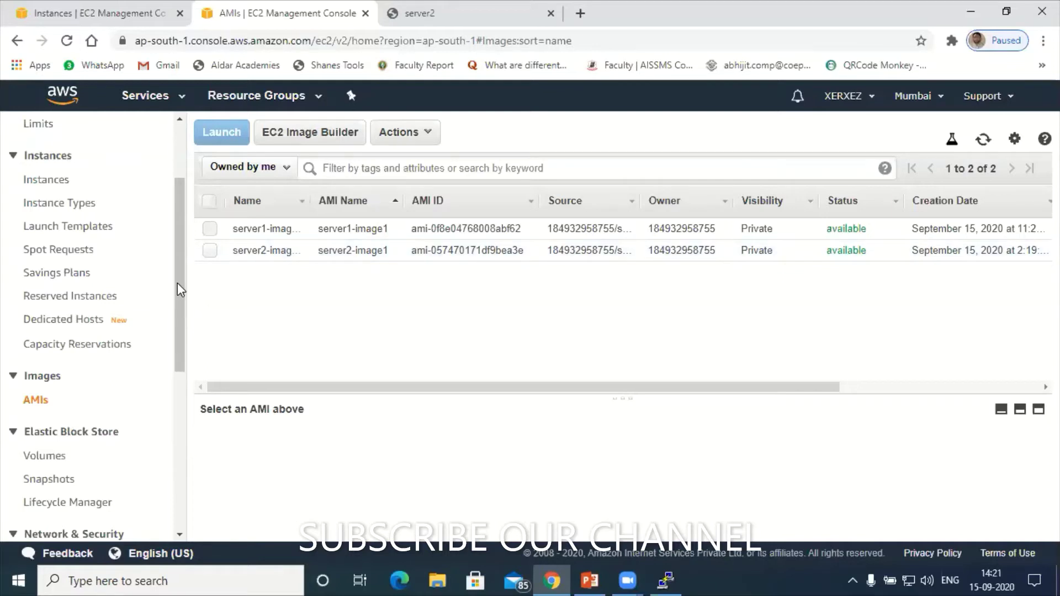
{"action": "mouse_move", "coordinate": [178, 268]}
{"action": "left_mouse_down"}
{"action": "mouse_move", "coordinate": [177, 247]}
{"action": "mouse_move", "coordinate": [177, 263]}
{"action": "left_mouse_up"}
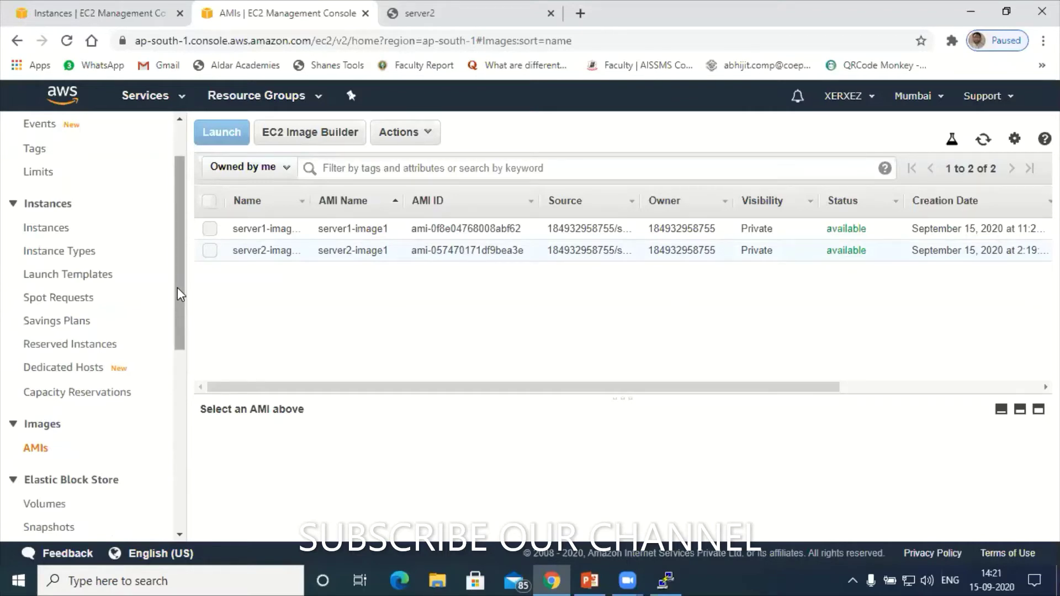
{"action": "scroll", "coordinate": [108, 279], "scroll_direction": "up", "scroll_amount": 1}
{"action": "left_click", "coordinate": [46, 249]}
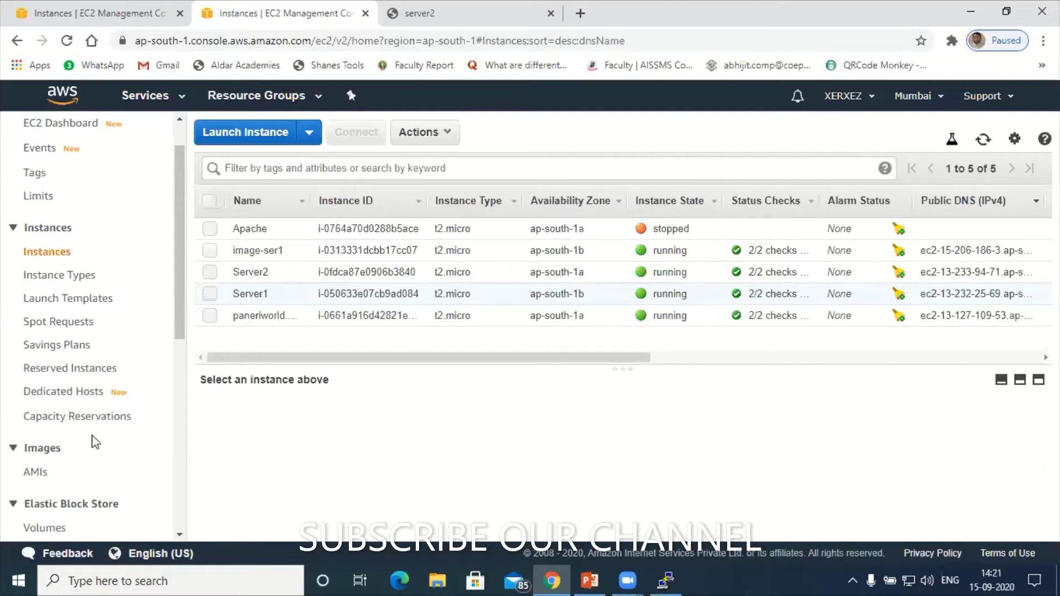
{"action": "left_click", "coordinate": [36, 474]}
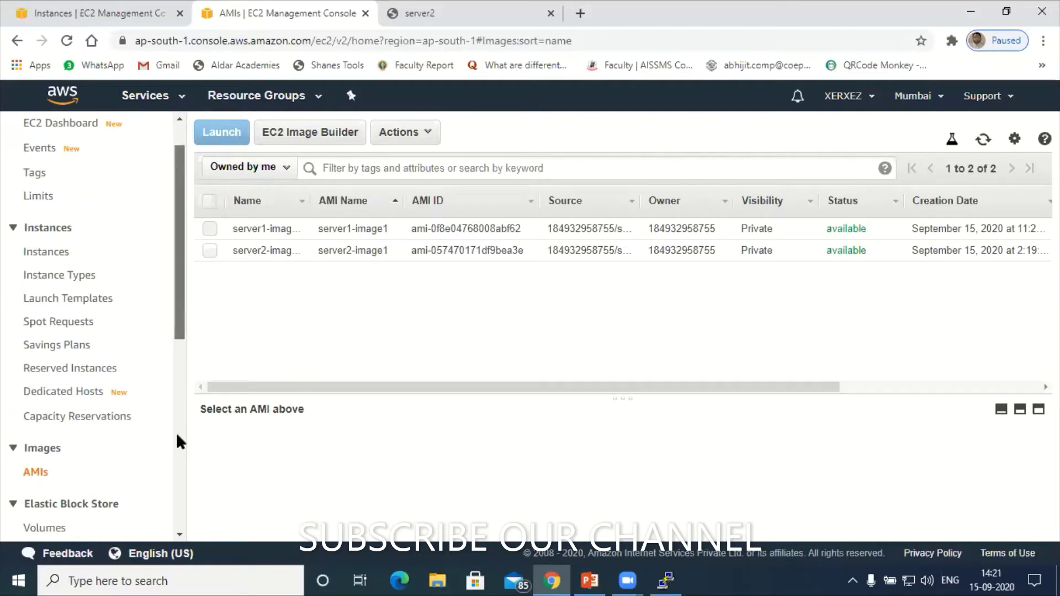
Step: View the existing Auto Scaling launch configurations
{"action": "scroll", "coordinate": [177, 442], "scroll_direction": "down", "scroll_amount": 3}
{"action": "scroll", "coordinate": [177, 469], "scroll_direction": "down", "scroll_amount": 2}
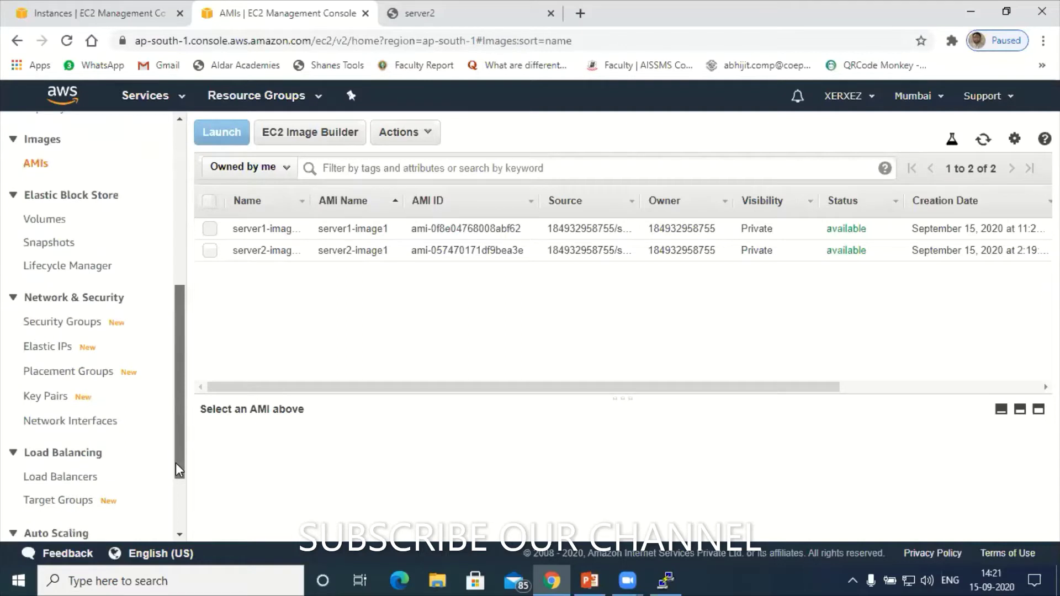
{"action": "scroll", "coordinate": [176, 470], "scroll_direction": "down", "scroll_amount": 1}
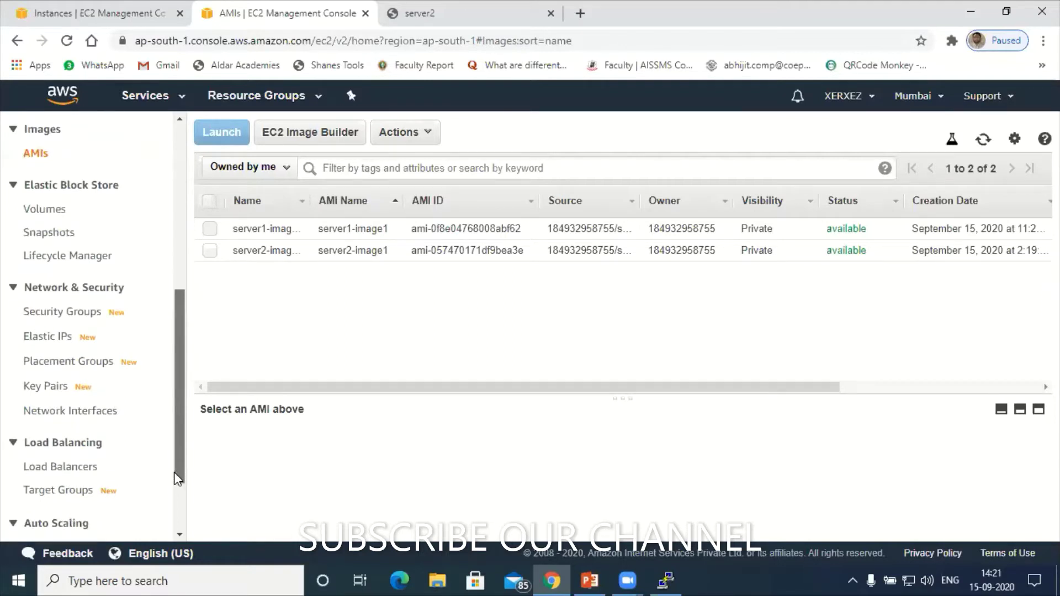
{"action": "scroll", "coordinate": [174, 482], "scroll_direction": "down", "scroll_amount": 1}
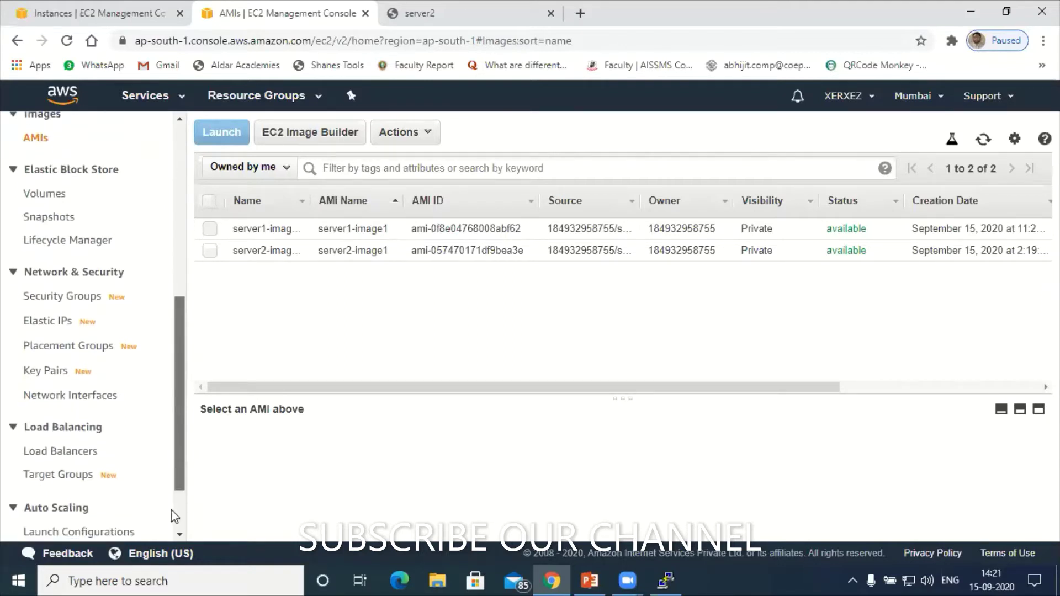
{"action": "scroll", "coordinate": [174, 516], "scroll_direction": "down", "scroll_amount": 1}
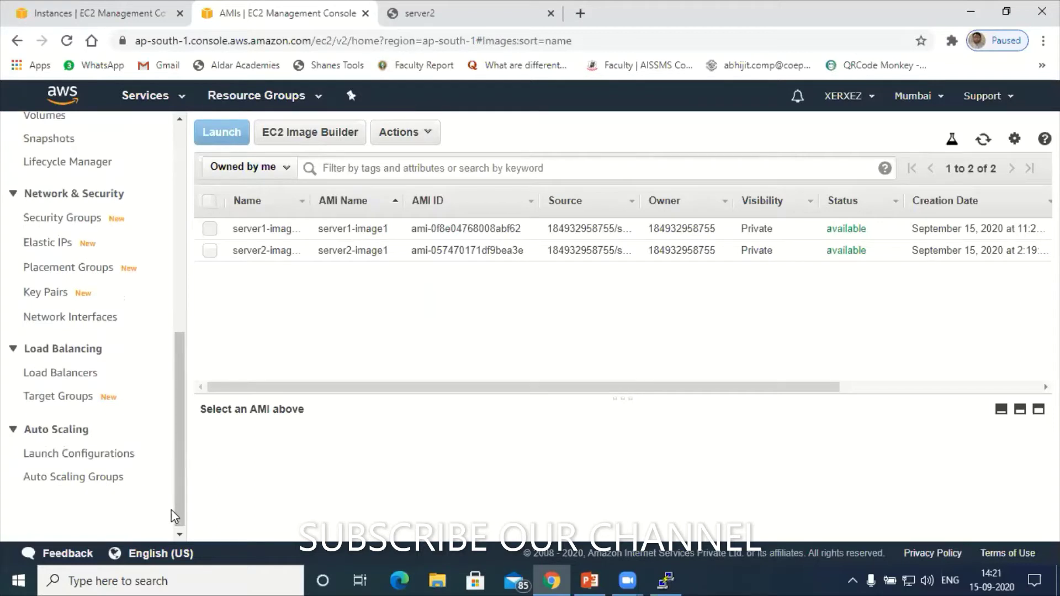
{"action": "left_click", "coordinate": [114, 456]}
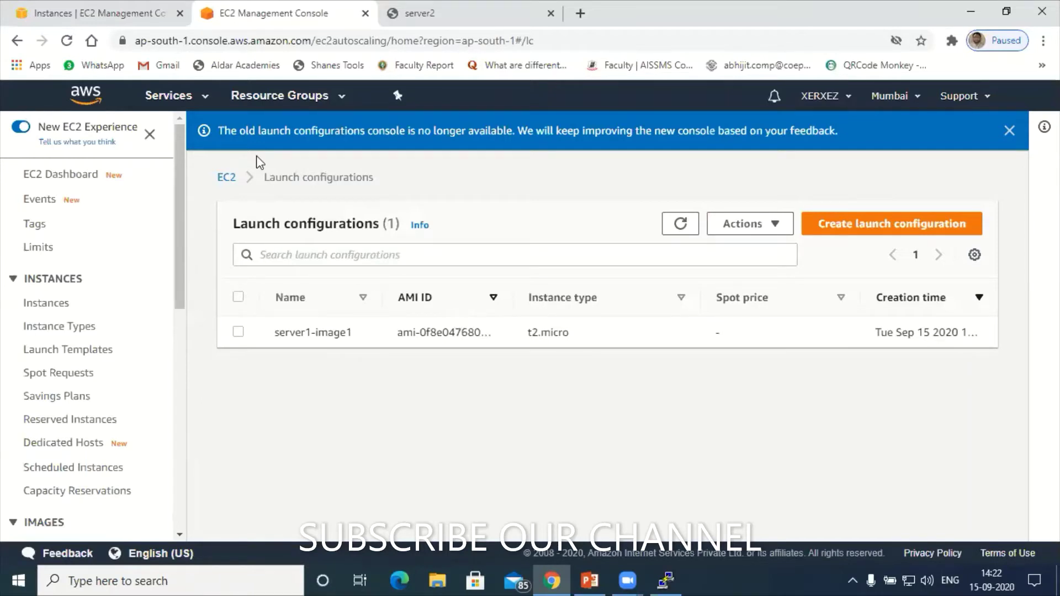
Step: Switch to the other EC2 console browser tab and open the Auto Scaling launch configurations there
{"action": "left_click", "coordinate": [136, 12]}
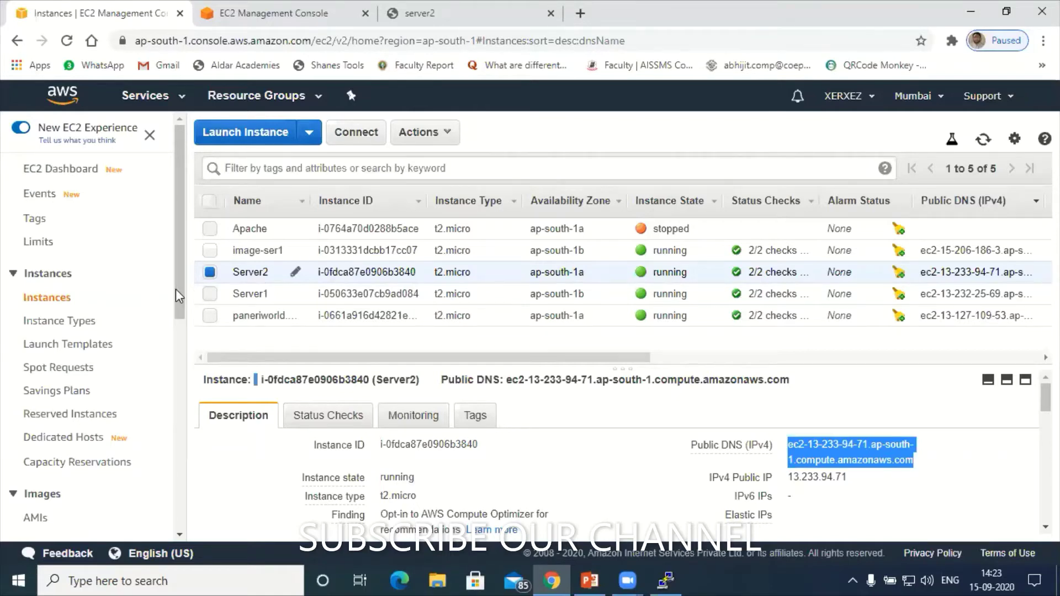
{"action": "scroll", "coordinate": [170, 494], "scroll_direction": "down", "scroll_amount": 7}
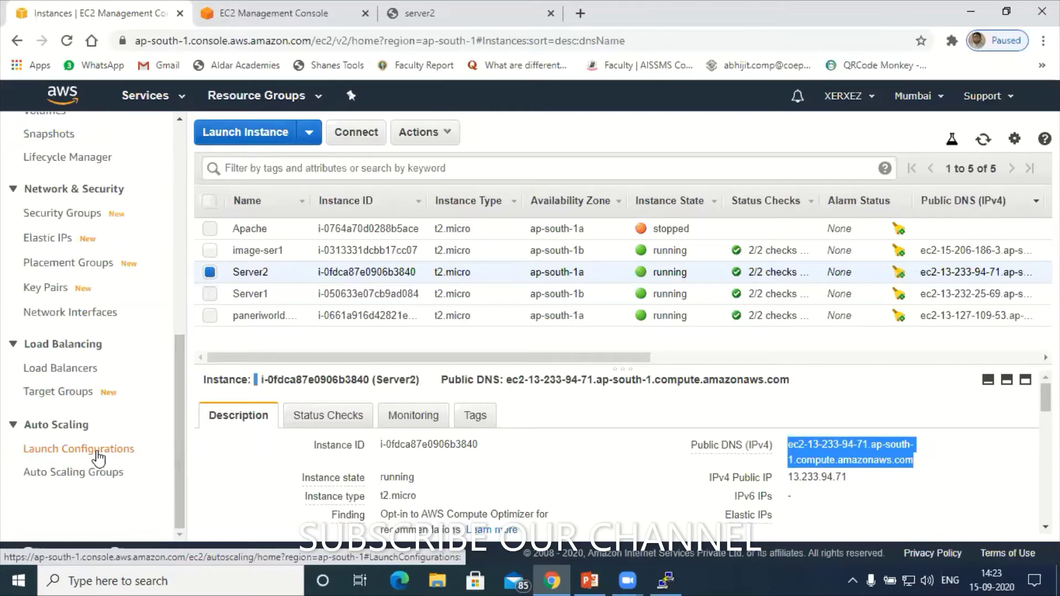
{"action": "left_click", "coordinate": [99, 458]}
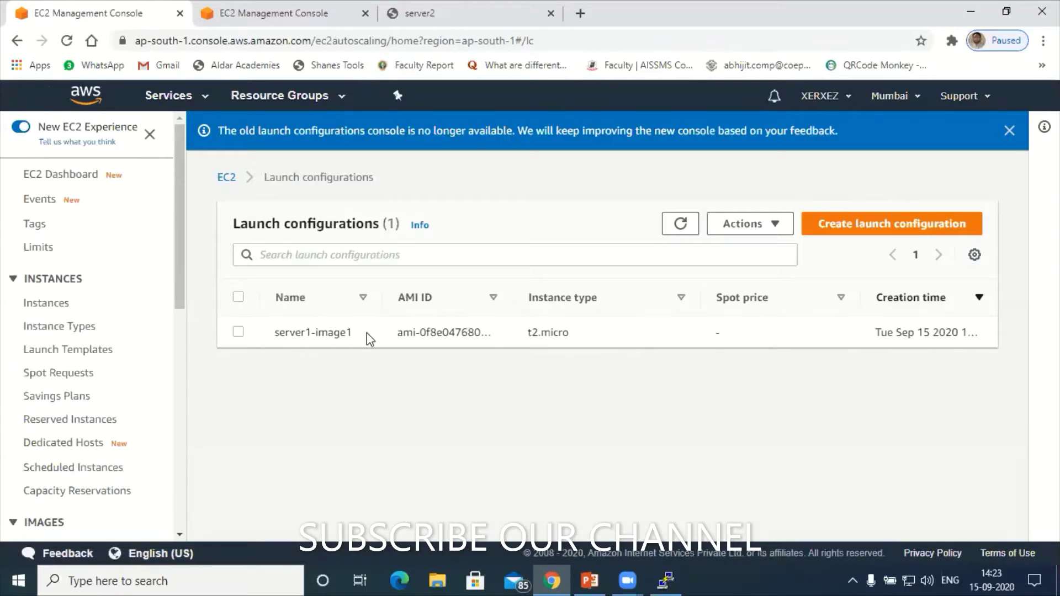
Step: Start a new launch configuration and name it server2-imag1
{"action": "left_click", "coordinate": [842, 227]}
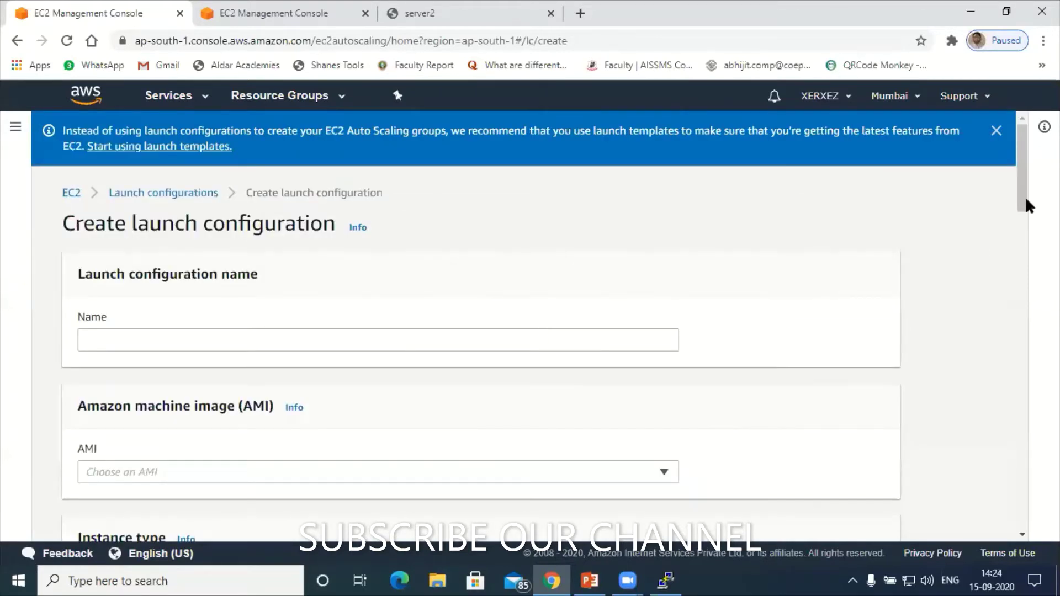
{"action": "scroll", "coordinate": [1030, 214], "scroll_direction": "down", "scroll_amount": 2}
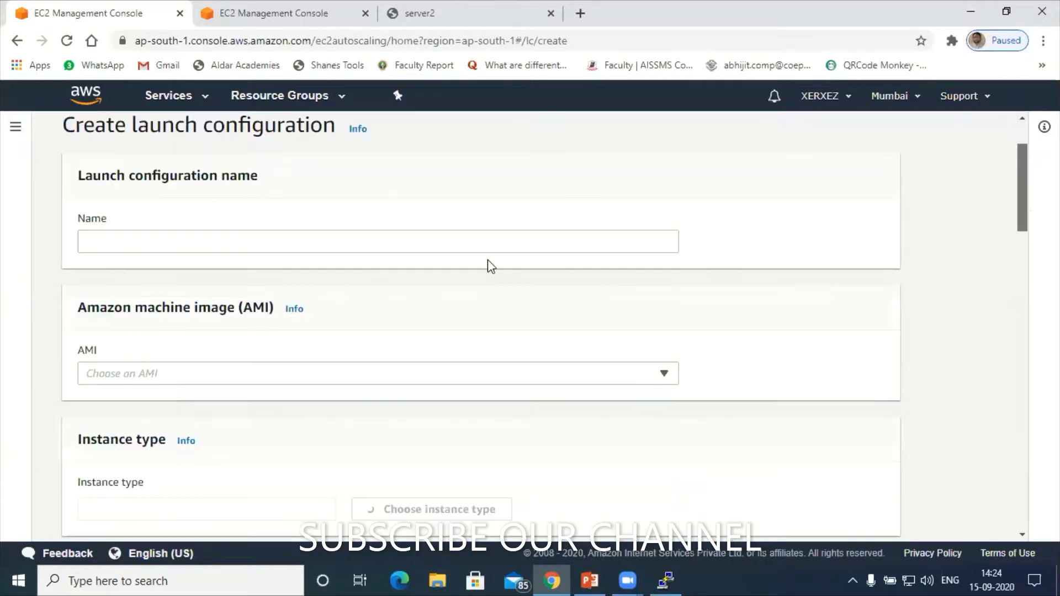
{"action": "left_click", "coordinate": [161, 239]}
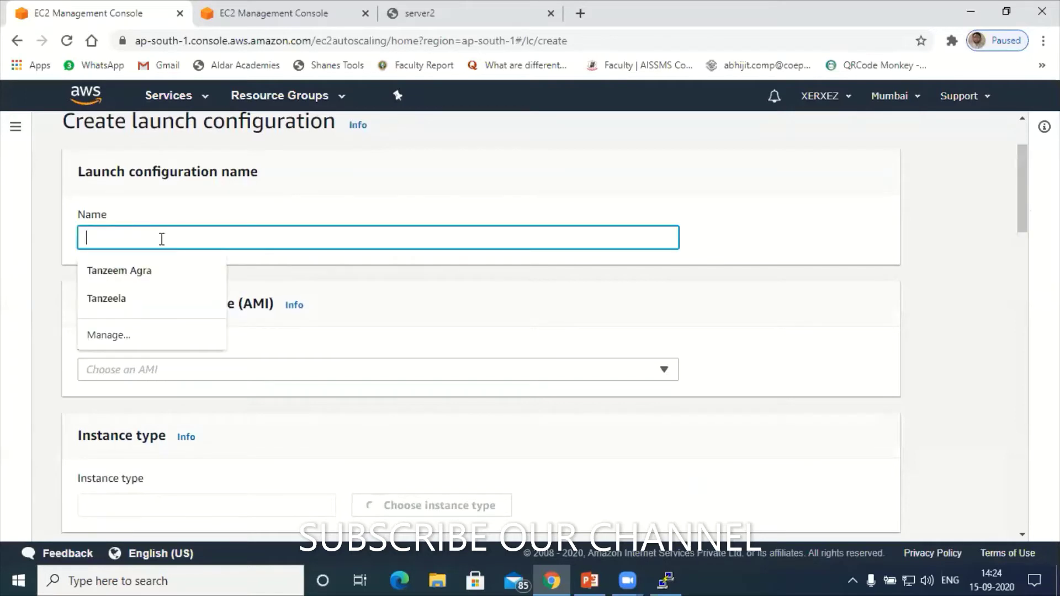
{"action": "type", "text": "Se"}
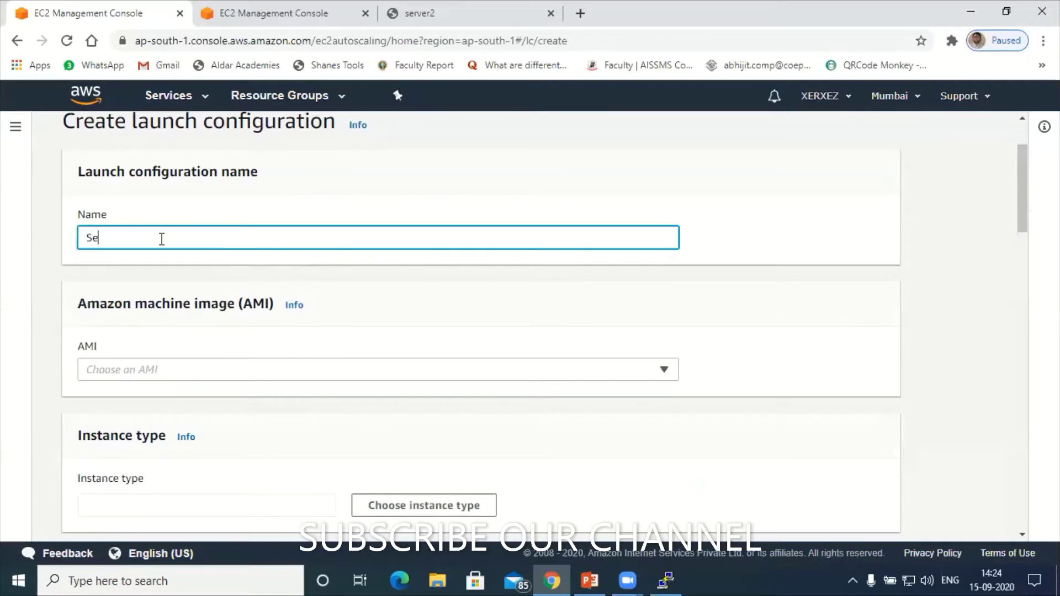
{"action": "key", "text": "BackSpace"}
{"action": "key", "text": "BackSpace"}
{"action": "type", "text": "server2-imag1"}
Step: Look through the available AMIs, from the owned images through the AWS Marketplace entries to the community AMIs
{"action": "left_click", "coordinate": [209, 370]}
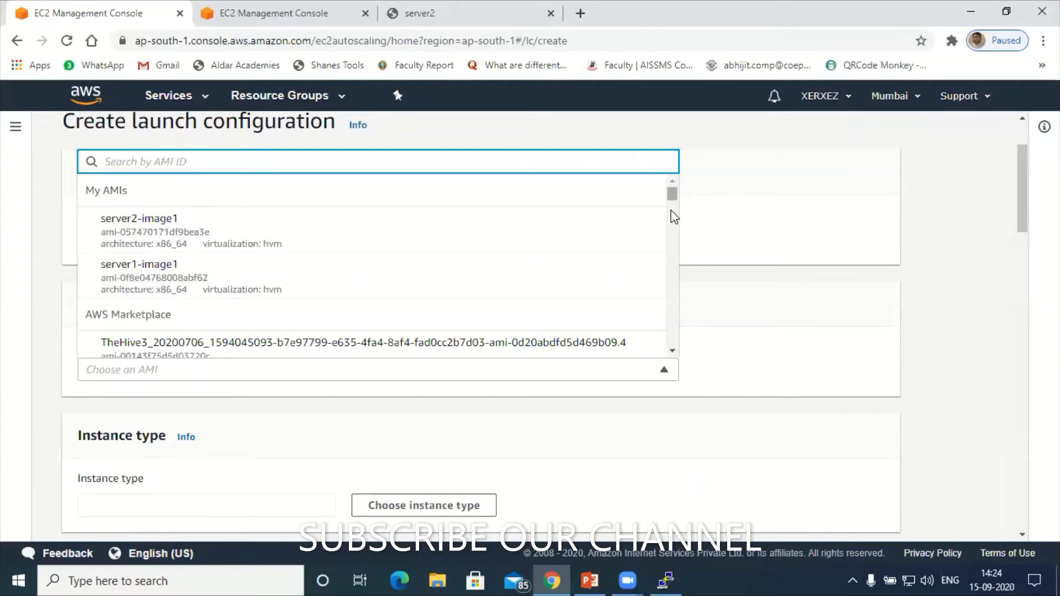
{"action": "scroll", "coordinate": [671, 213], "scroll_direction": "down", "scroll_amount": 3}
{"action": "scroll", "coordinate": [671, 218], "scroll_direction": "down", "scroll_amount": 3}
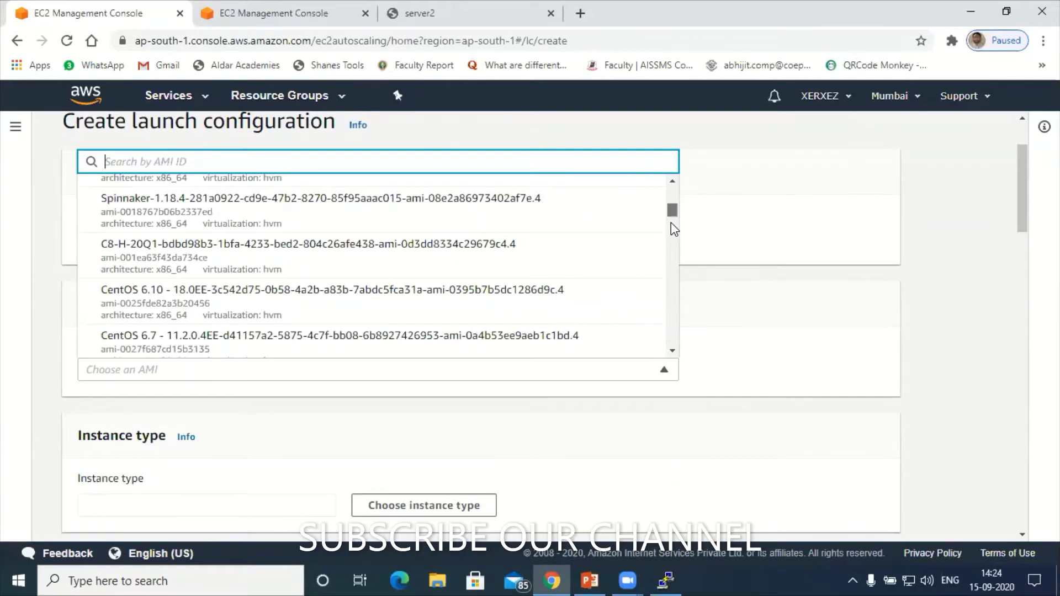
{"action": "scroll", "coordinate": [671, 227], "scroll_direction": "down", "scroll_amount": 5}
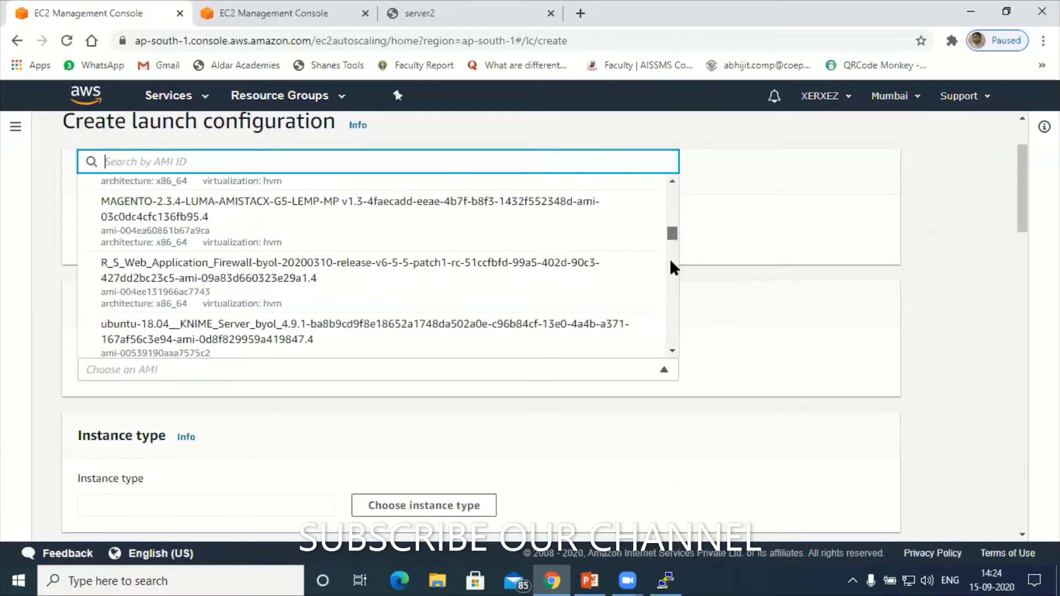
{"action": "scroll", "coordinate": [671, 262], "scroll_direction": "down", "scroll_amount": 3}
{"action": "scroll", "coordinate": [671, 287], "scroll_direction": "down", "scroll_amount": 3}
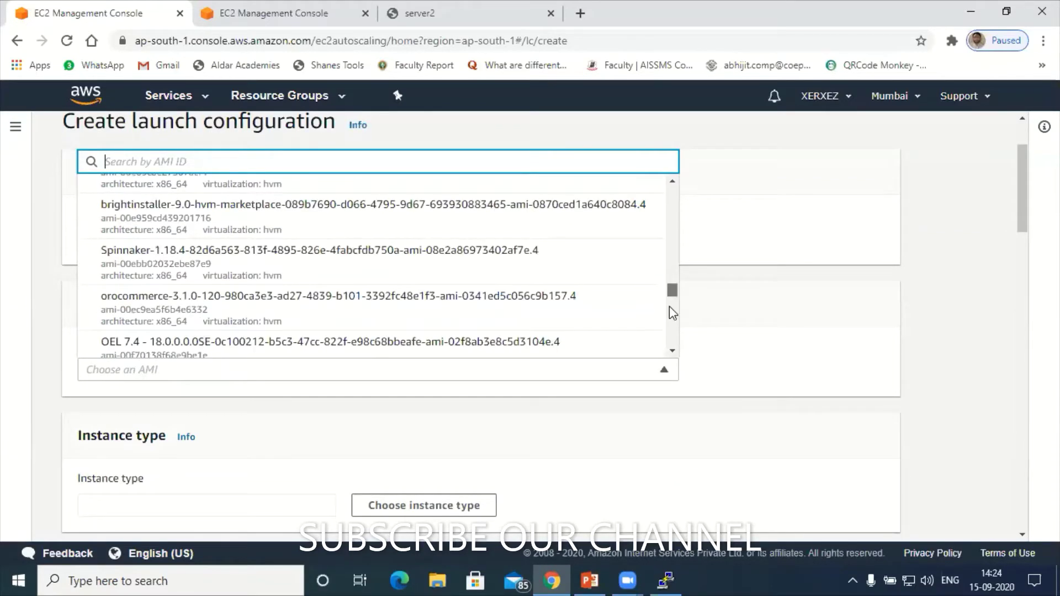
{"action": "scroll", "coordinate": [669, 320], "scroll_direction": "down", "scroll_amount": 3}
{"action": "scroll", "coordinate": [669, 330], "scroll_direction": "down", "scroll_amount": 3}
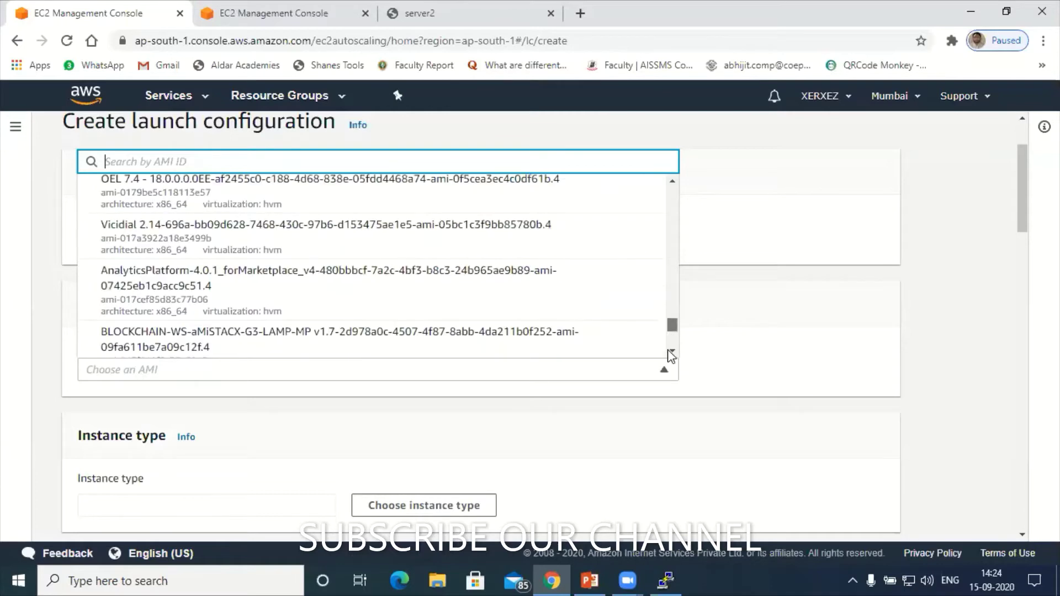
{"action": "scroll", "coordinate": [670, 356], "scroll_direction": "down", "scroll_amount": 1}
{"action": "scroll", "coordinate": [670, 309], "scroll_direction": "down", "scroll_amount": 3}
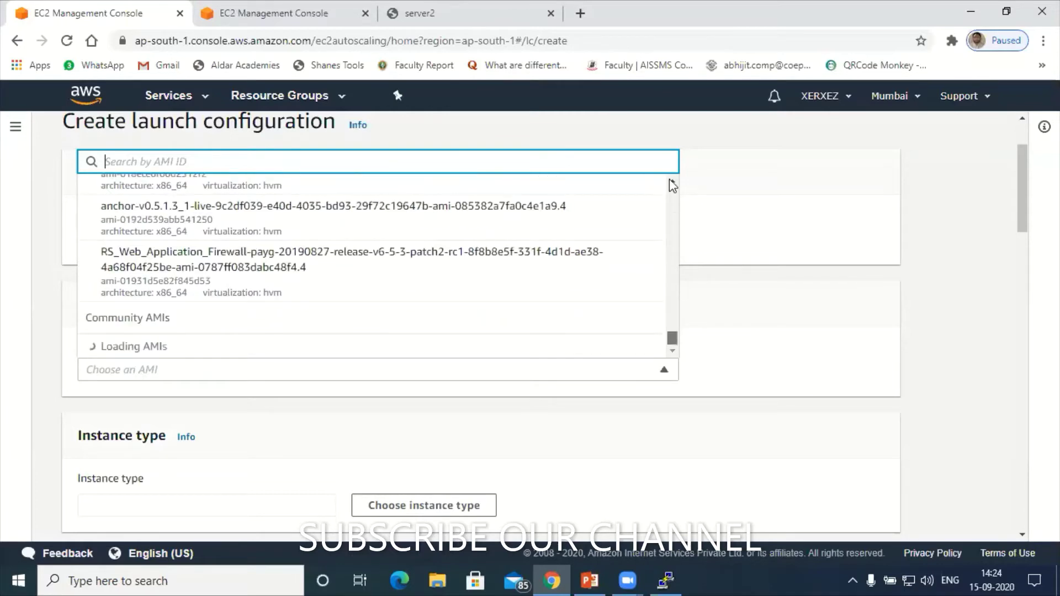
{"action": "scroll", "coordinate": [673, 187], "scroll_direction": "up", "scroll_amount": 15}
{"action": "scroll", "coordinate": [669, 182], "scroll_direction": "up", "scroll_amount": 1}
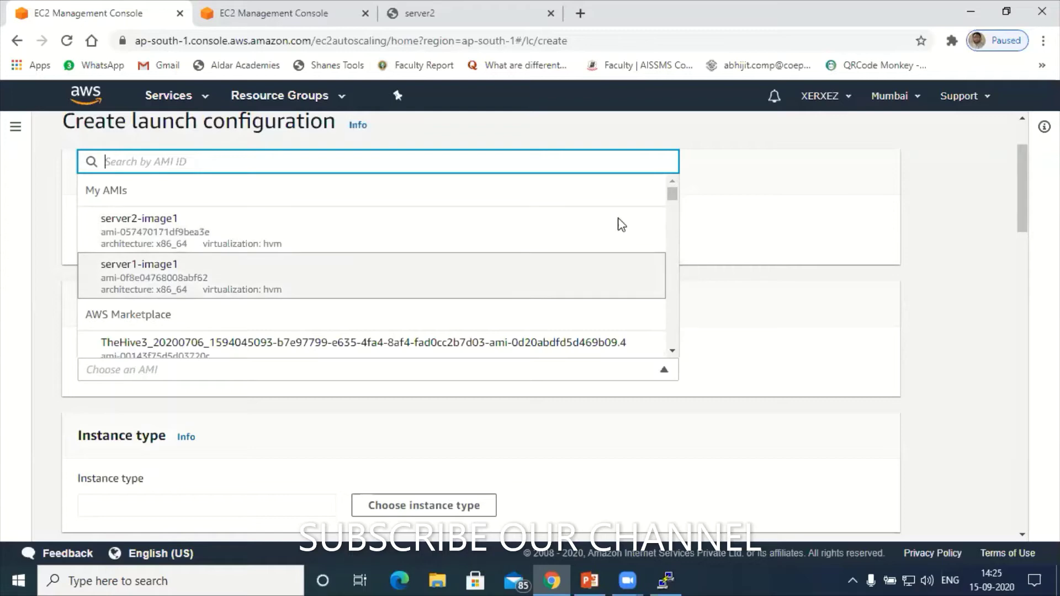
Step: Choose server2-image1 as the launch configuration's AMI and t2.micro as its instance type
{"action": "left_click_drag", "start_coordinate": [677, 209], "coordinate": [680, 186]}
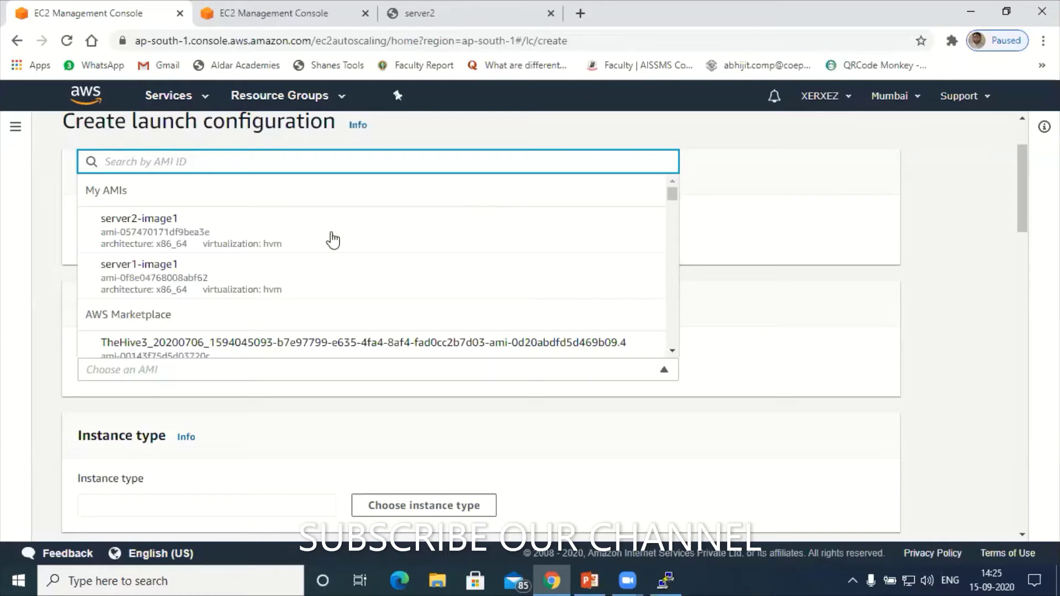
{"action": "left_click", "coordinate": [228, 235]}
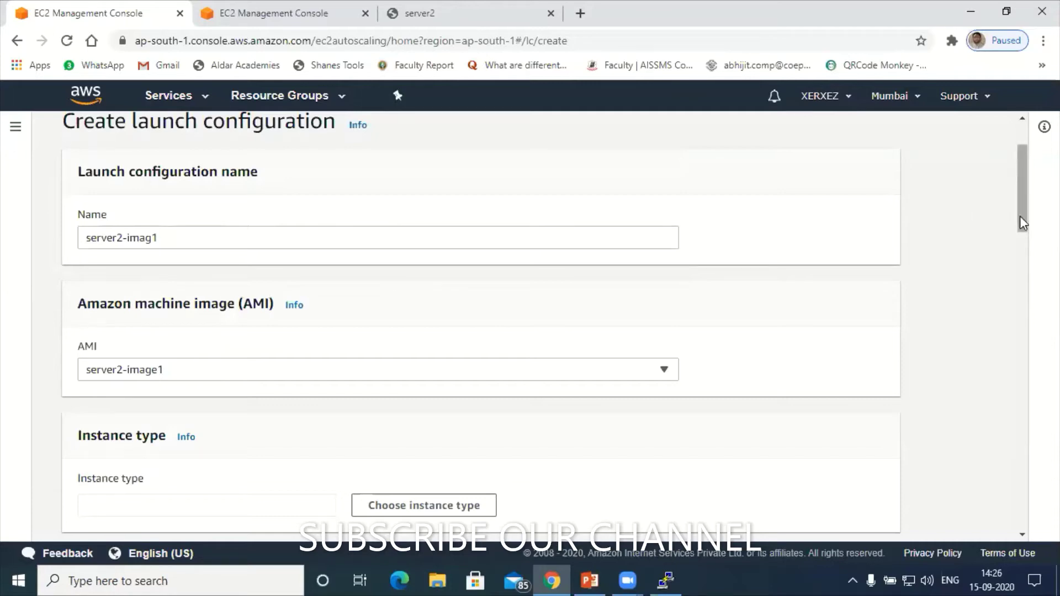
{"action": "left_click_drag", "start_coordinate": [1021, 216], "coordinate": [1020, 227]}
{"action": "scroll", "coordinate": [1021, 254], "scroll_direction": "down", "scroll_amount": 3}
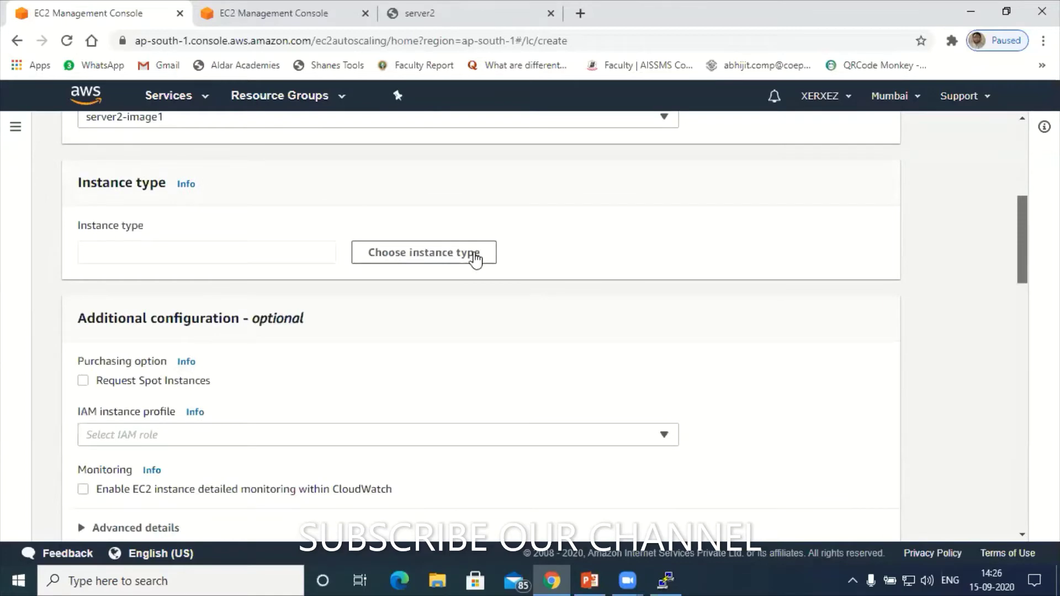
{"action": "left_click", "coordinate": [402, 252]}
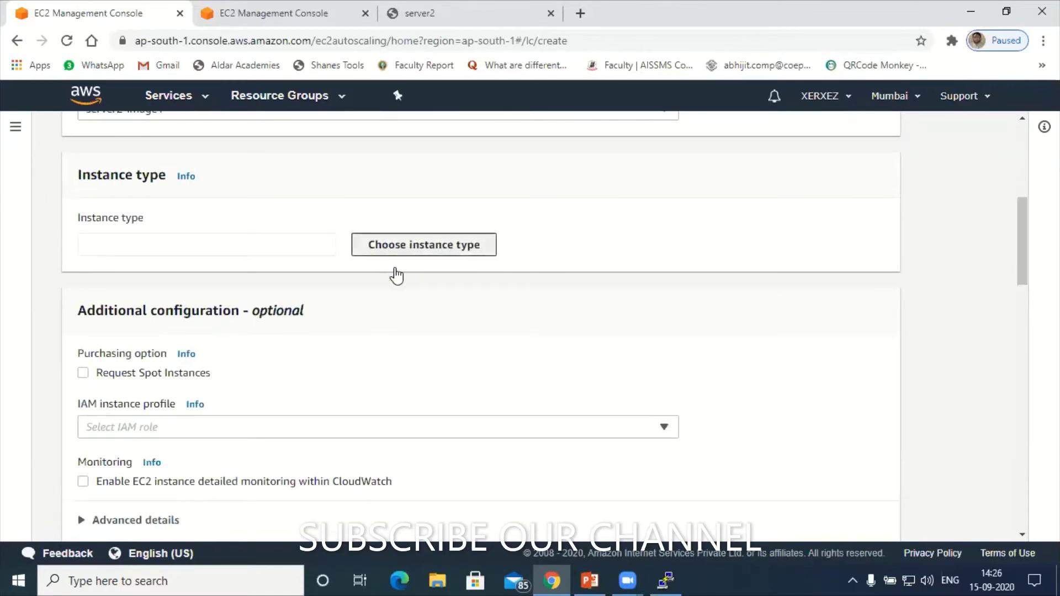
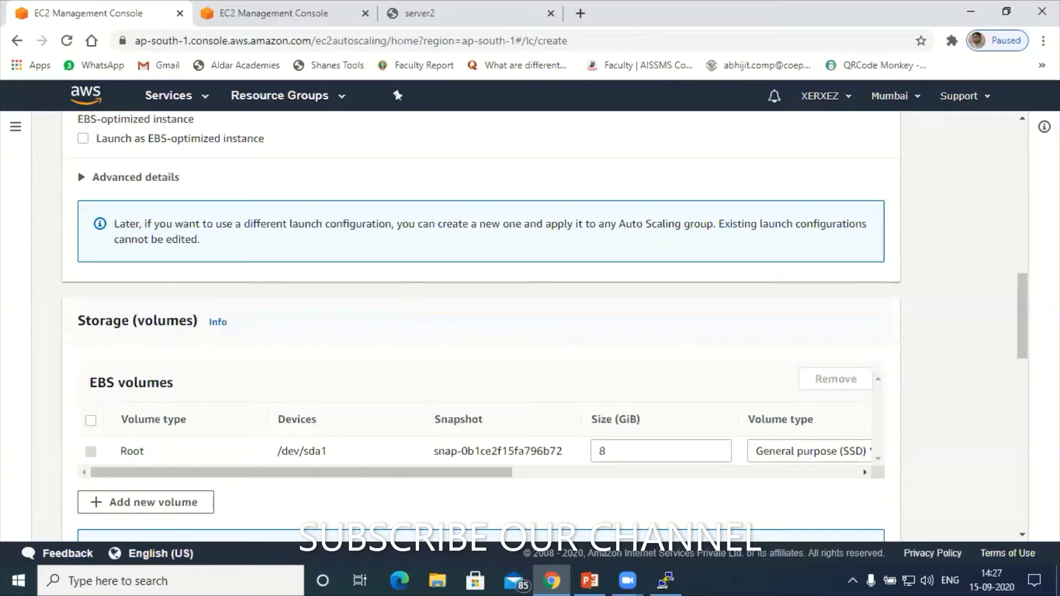
Step: Add a second rule to the new security group of the launch configuration
{"action": "scroll", "coordinate": [1025, 358], "scroll_direction": "down", "scroll_amount": 1}
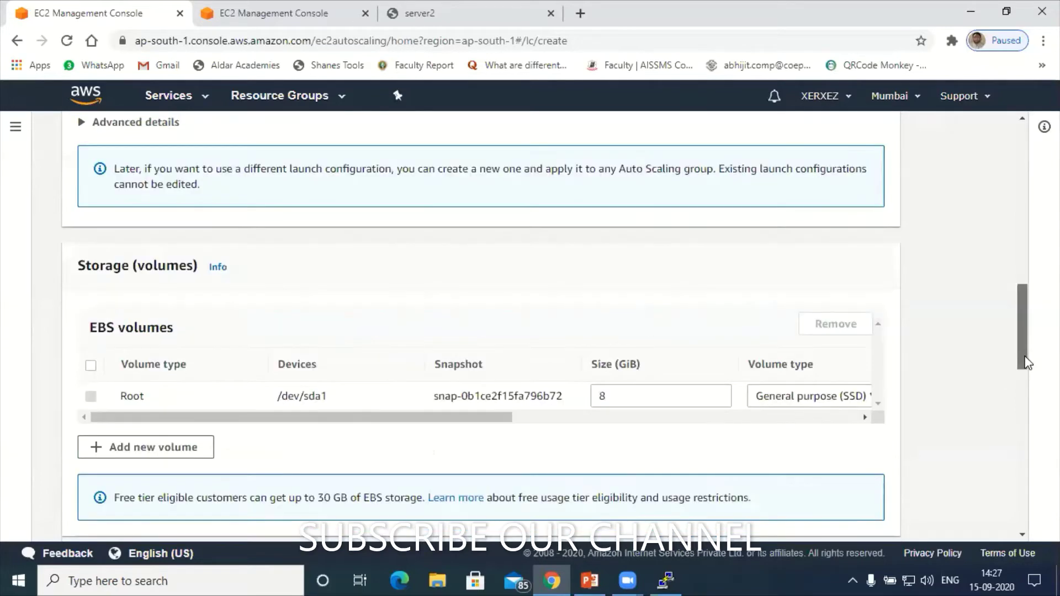
{"action": "scroll", "coordinate": [635, 309], "scroll_direction": "down", "scroll_amount": 2}
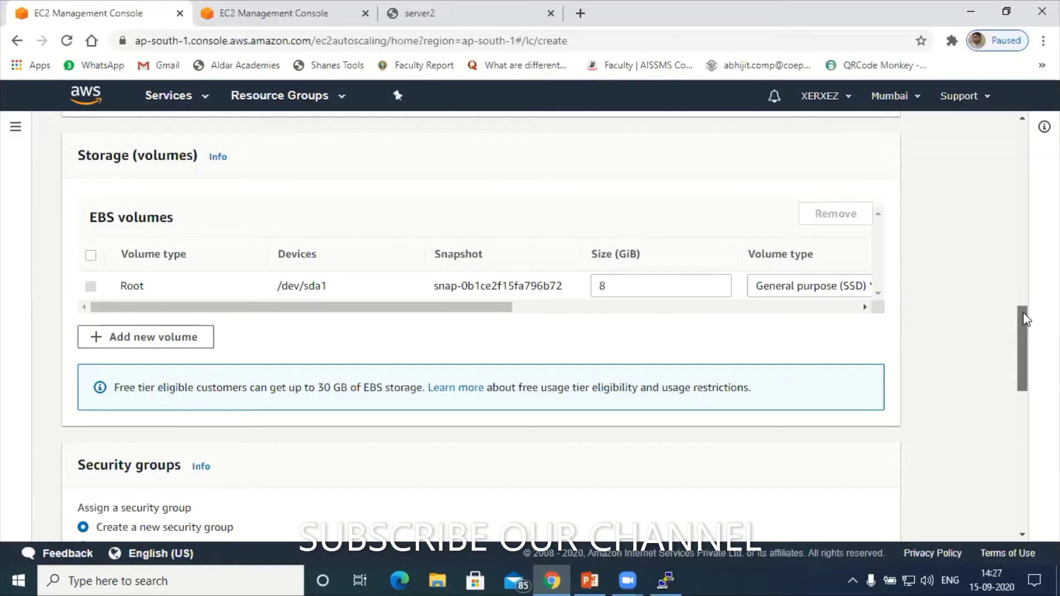
{"action": "scroll", "coordinate": [1024, 317], "scroll_direction": "up", "scroll_amount": 1}
{"action": "scroll", "coordinate": [1025, 326], "scroll_direction": "down", "scroll_amount": 1}
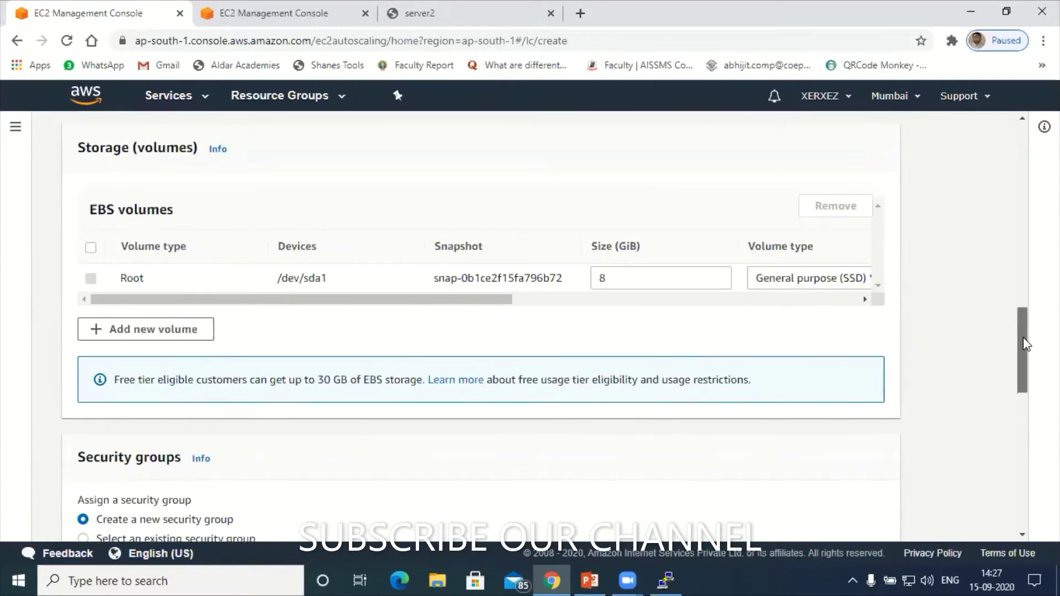
{"action": "scroll", "coordinate": [1025, 367], "scroll_direction": "down", "scroll_amount": 3}
{"action": "scroll", "coordinate": [1026, 389], "scroll_direction": "down", "scroll_amount": 1}
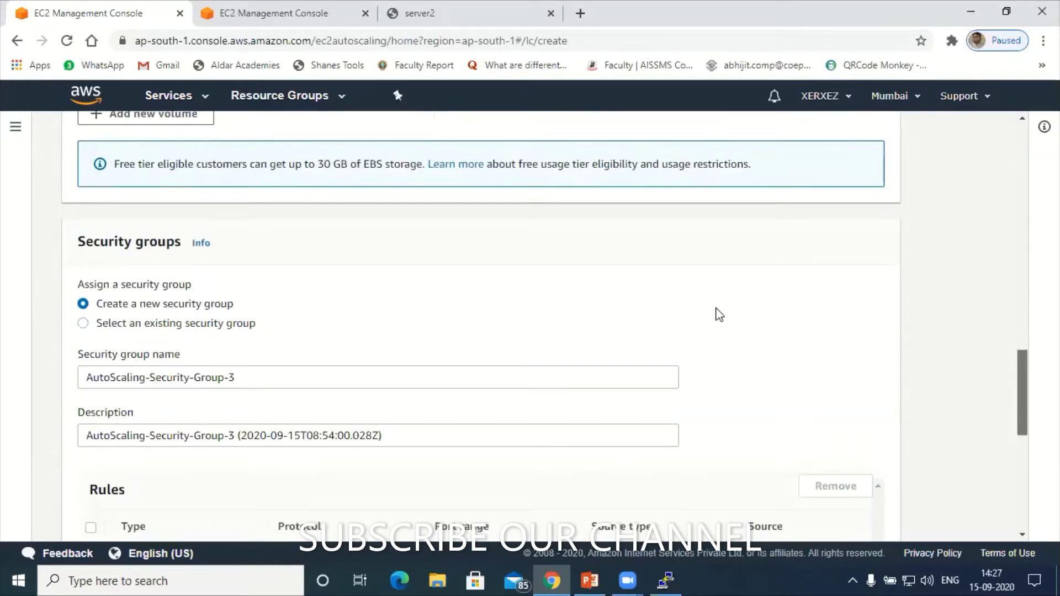
{"action": "scroll", "coordinate": [433, 292], "scroll_direction": "down", "scroll_amount": 1}
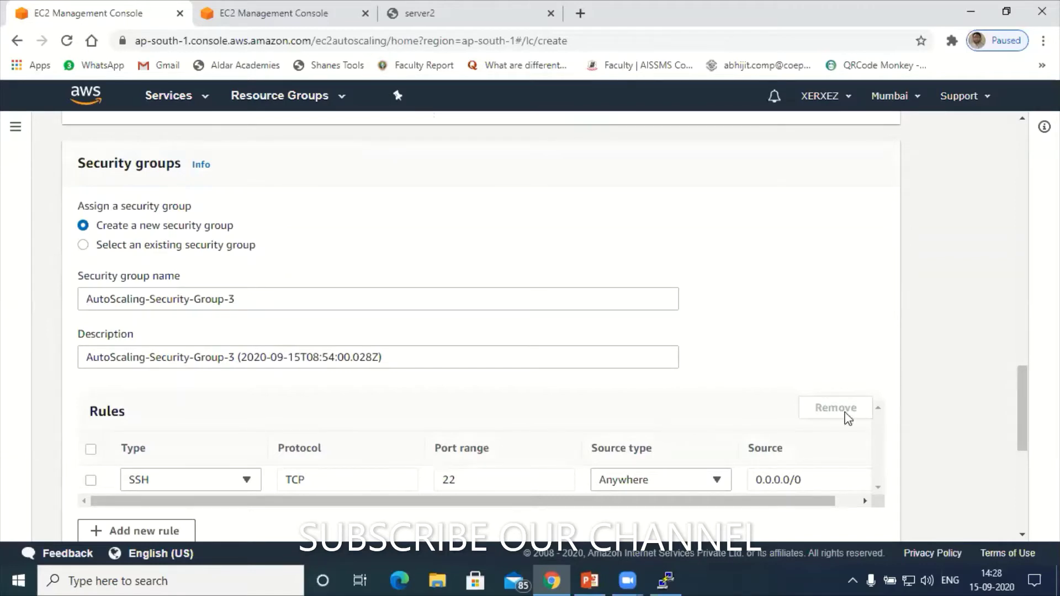
{"action": "left_click_drag", "start_coordinate": [1023, 395], "coordinate": [1023, 415]}
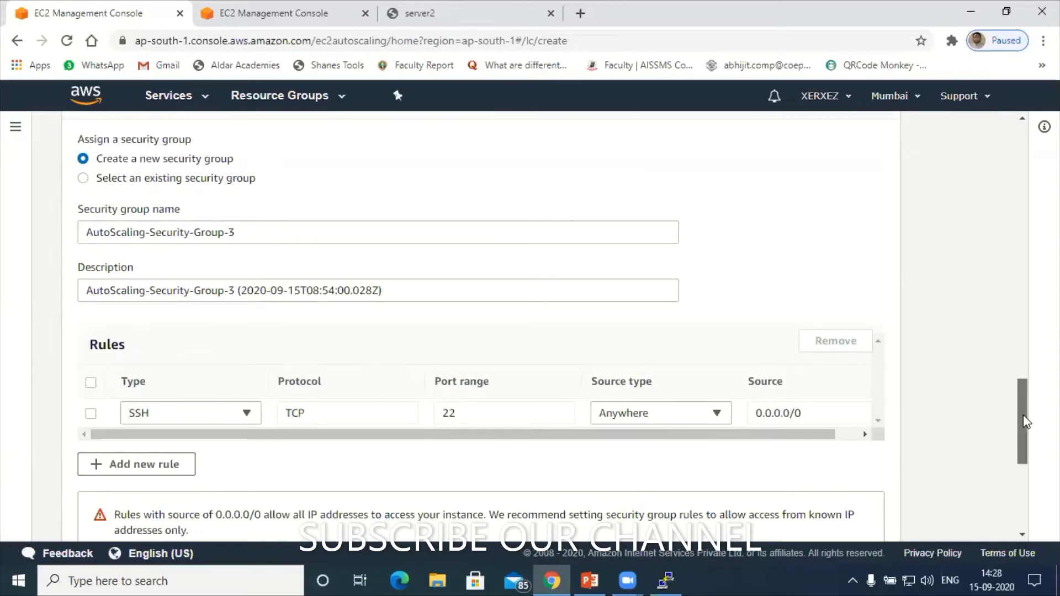
{"action": "scroll", "coordinate": [1024, 429], "scroll_direction": "down", "scroll_amount": 1}
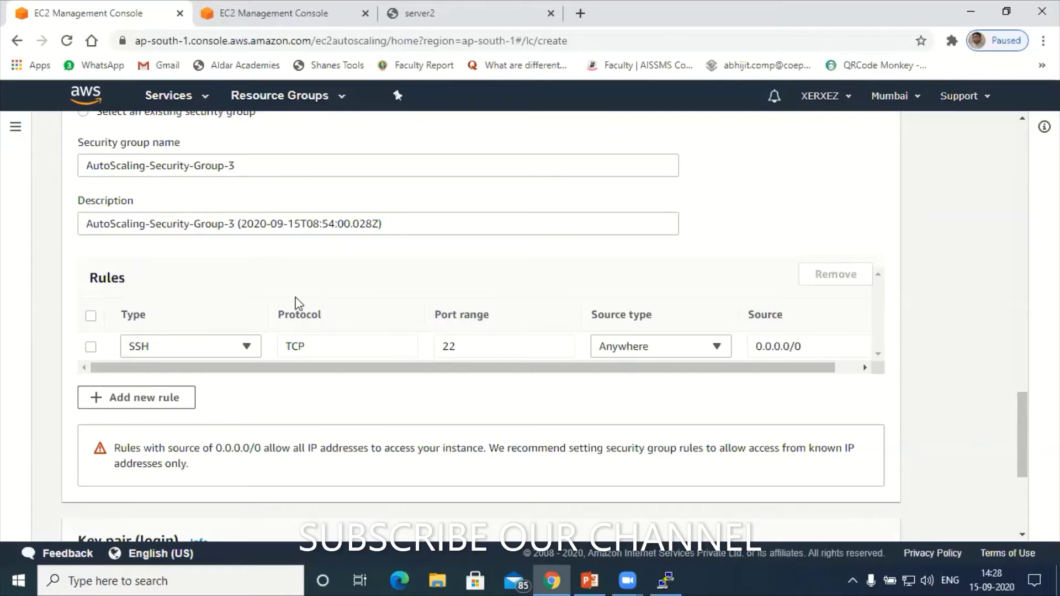
{"action": "left_click", "coordinate": [155, 399]}
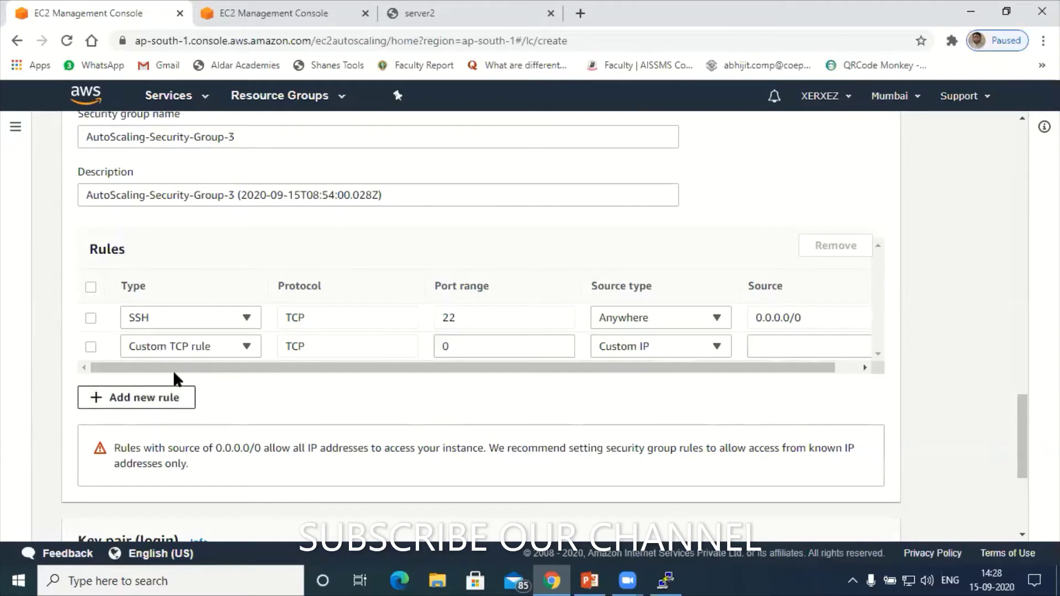
Step: Browse the rule types offered for the newly added security group rule
{"action": "left_click", "coordinate": [224, 348]}
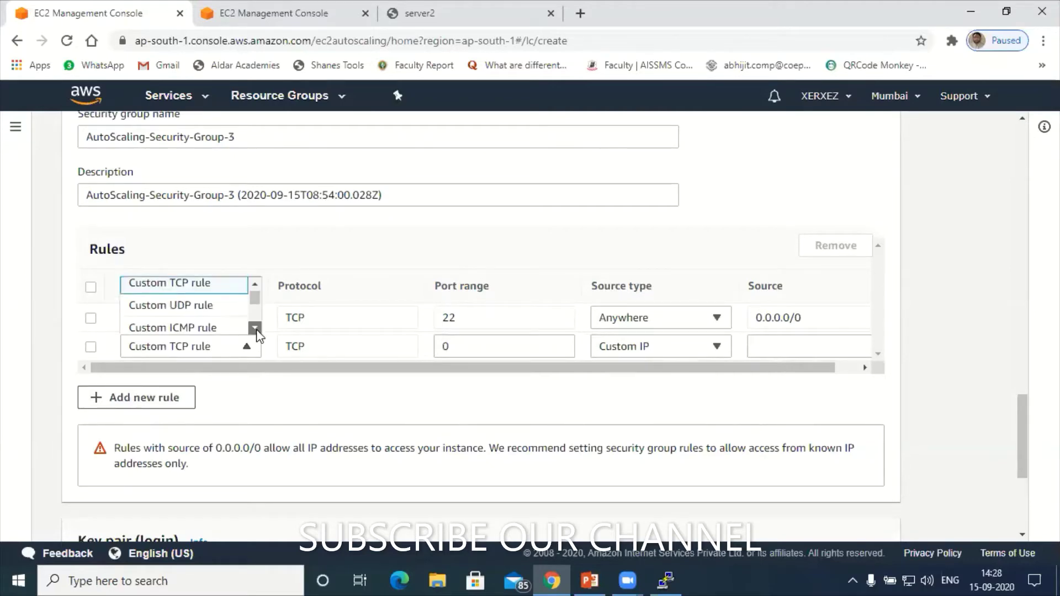
{"action": "left_click", "coordinate": [255, 328]}
{"action": "left_click", "coordinate": [255, 329]}
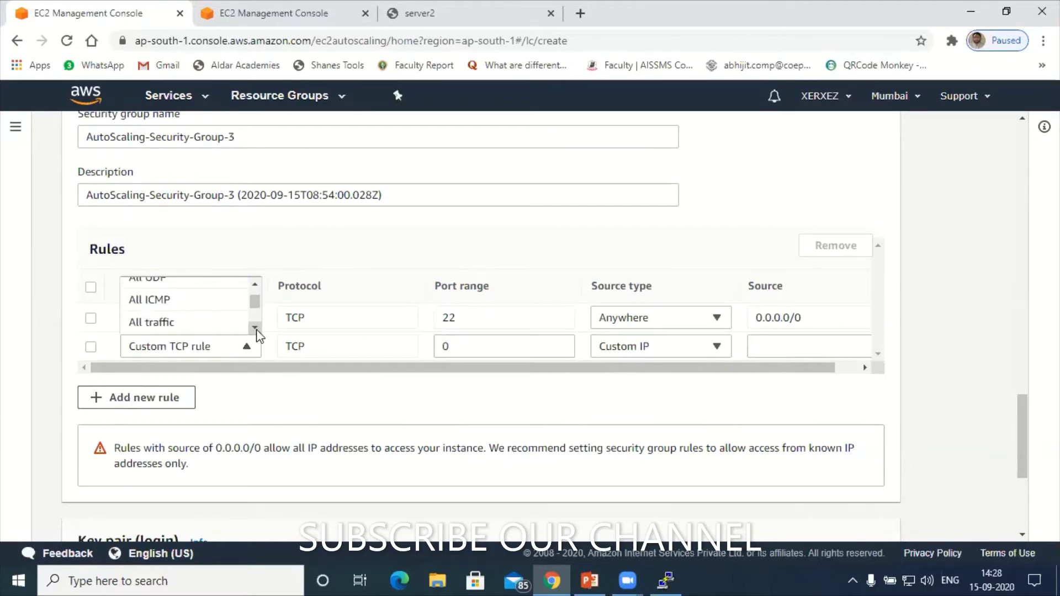
{"action": "left_click", "coordinate": [255, 328]}
{"action": "left_click", "coordinate": [256, 328]}
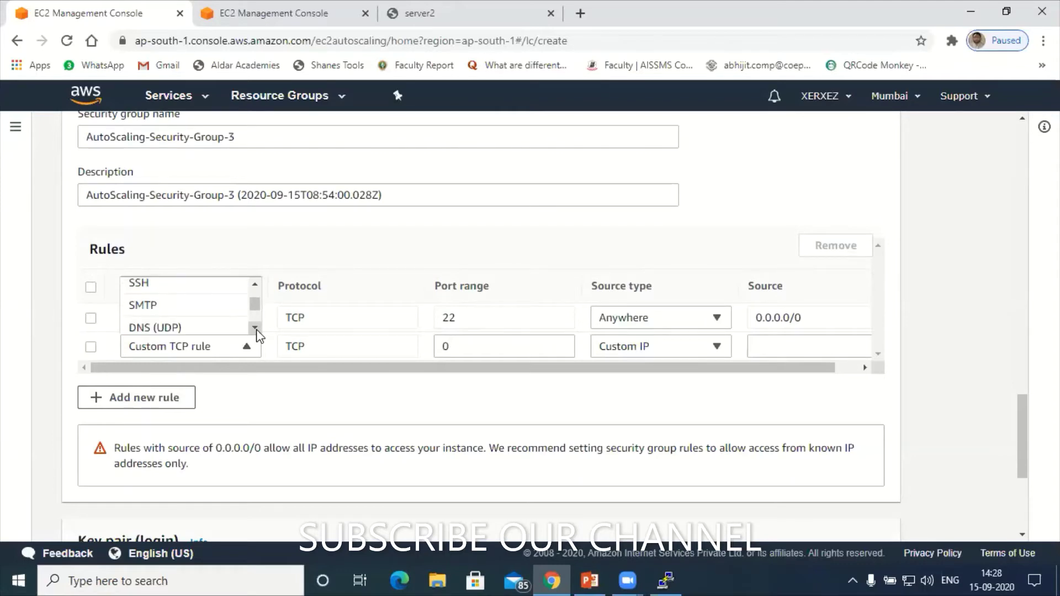
{"action": "left_click", "coordinate": [255, 329]}
{"action": "scroll", "coordinate": [256, 290], "scroll_direction": "down", "scroll_amount": 1}
{"action": "left_click", "coordinate": [255, 286]}
{"action": "left_click", "coordinate": [255, 285]}
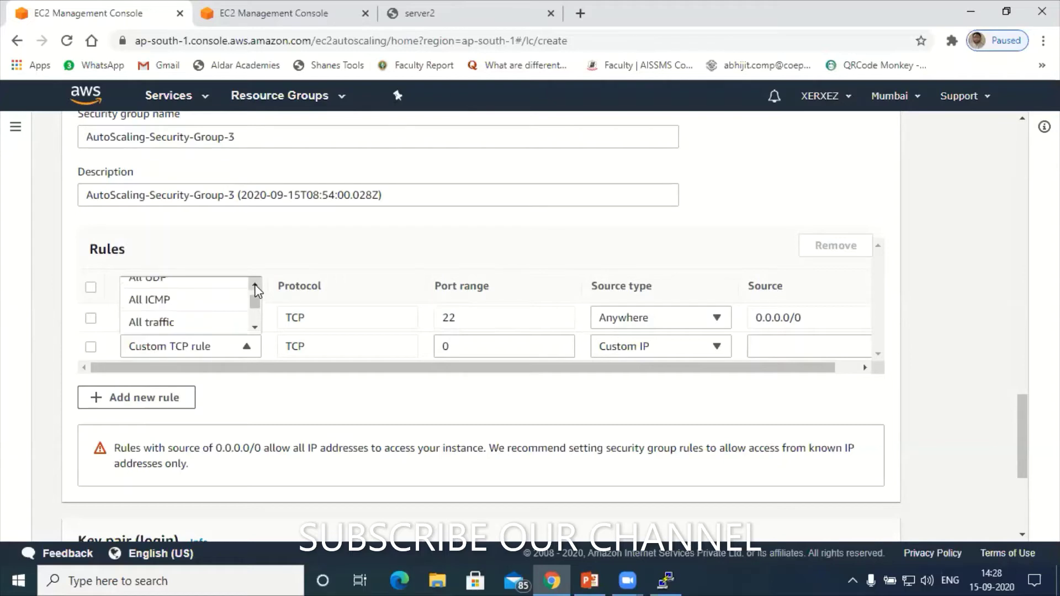
{"action": "left_click", "coordinate": [255, 286]}
{"action": "left_click", "coordinate": [255, 285]}
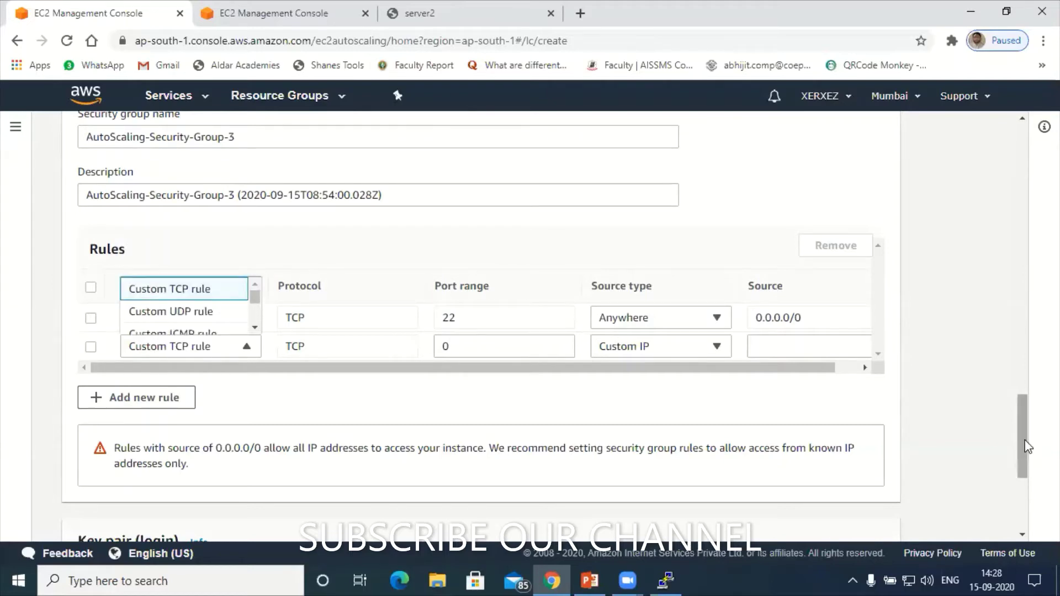
Step: Recheck the AMI choices and the existing launch configurations in the other console tab, keeping server2-image1 as the AMI
{"action": "scroll", "coordinate": [1025, 395], "scroll_direction": "up", "scroll_amount": 4}
{"action": "scroll", "coordinate": [1026, 360], "scroll_direction": "up", "scroll_amount": 5}
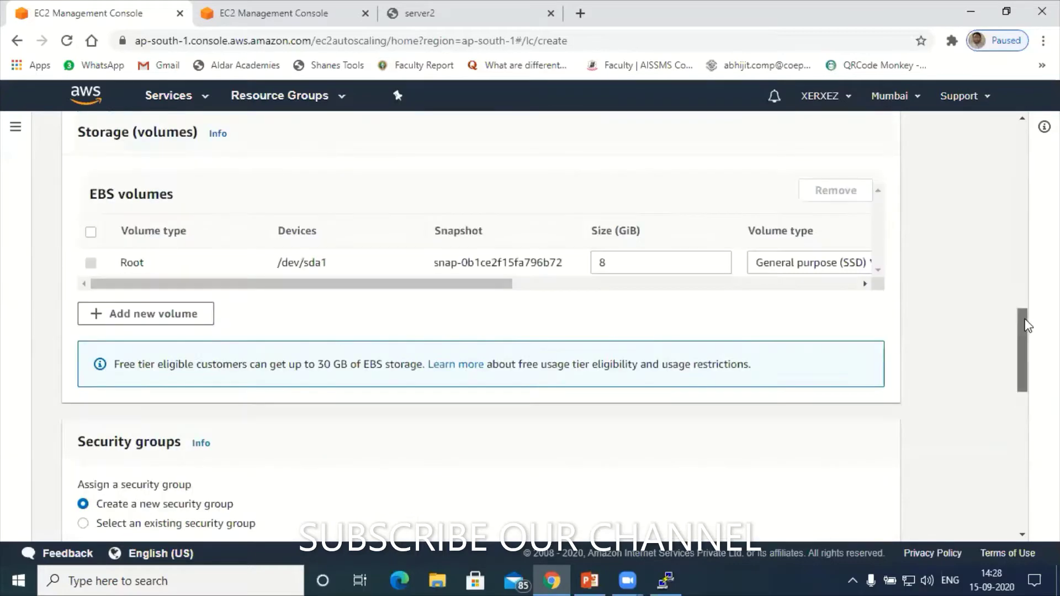
{"action": "scroll", "coordinate": [1027, 279], "scroll_direction": "up", "scroll_amount": 5}
{"action": "scroll", "coordinate": [1022, 226], "scroll_direction": "up", "scroll_amount": 5}
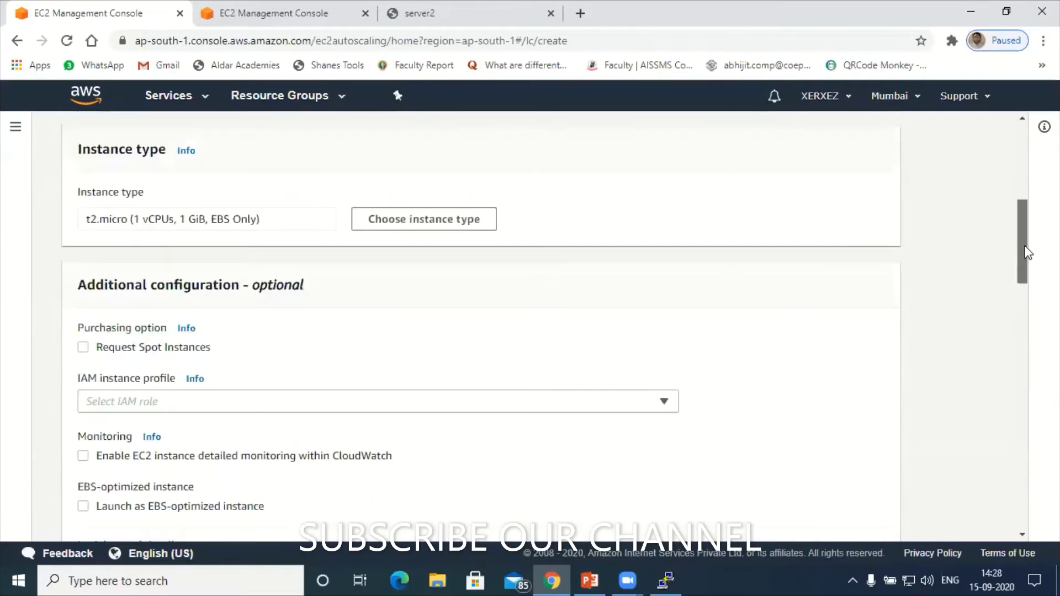
{"action": "scroll", "coordinate": [1019, 206], "scroll_direction": "up", "scroll_amount": 2}
{"action": "scroll", "coordinate": [1023, 166], "scroll_direction": "up", "scroll_amount": 4}
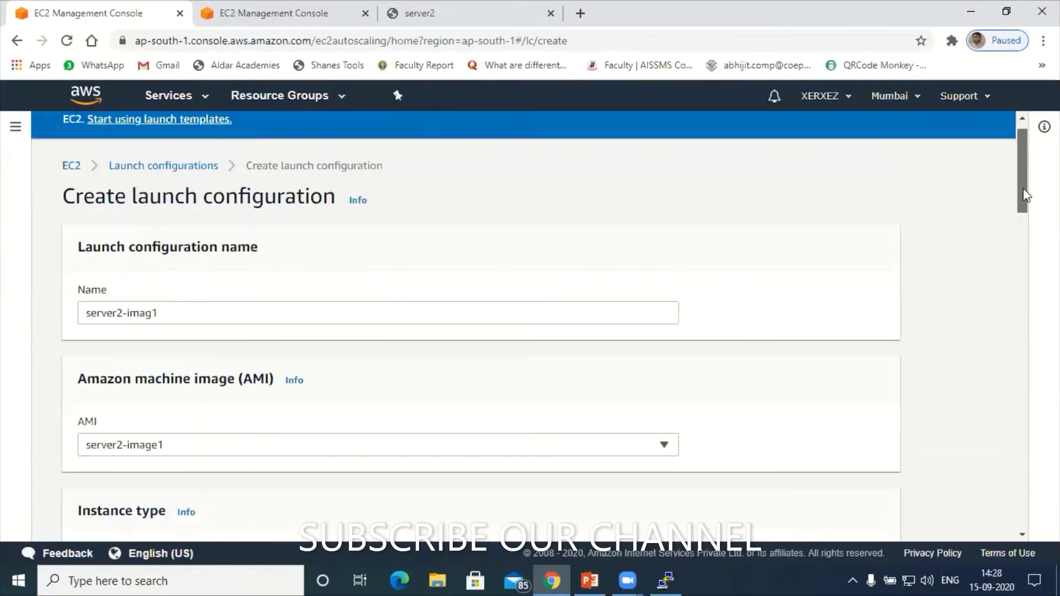
{"action": "scroll", "coordinate": [489, 248], "scroll_direction": "down", "scroll_amount": 3}
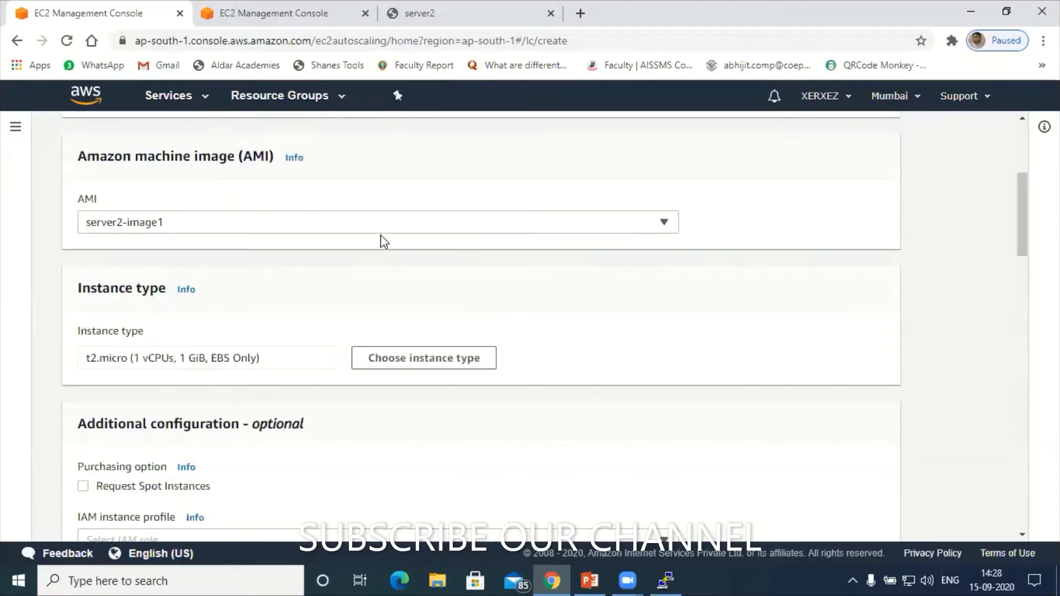
{"action": "left_click", "coordinate": [486, 228]}
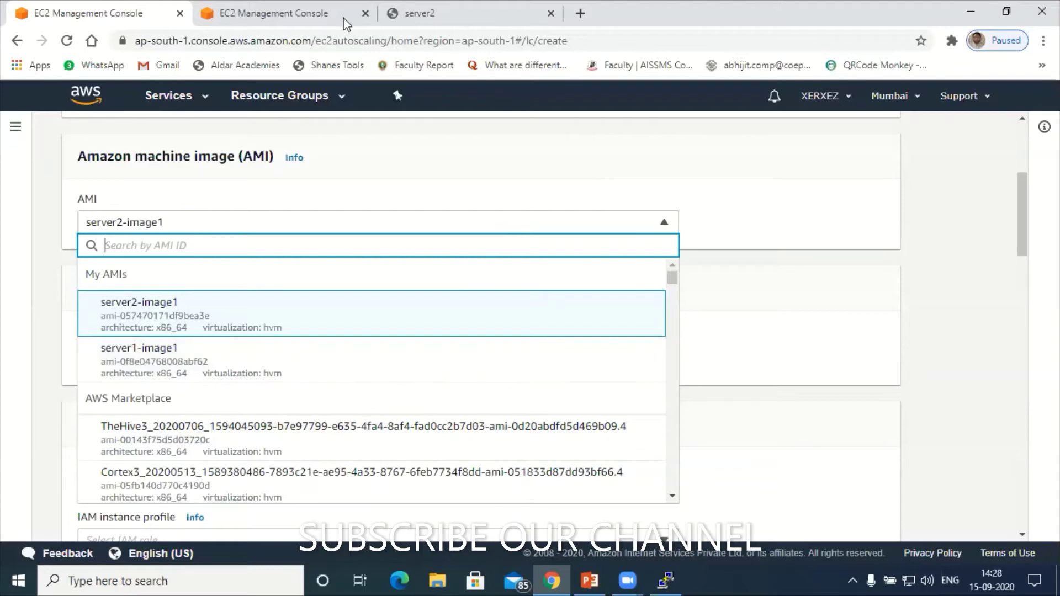
{"action": "left_click", "coordinate": [322, 18]}
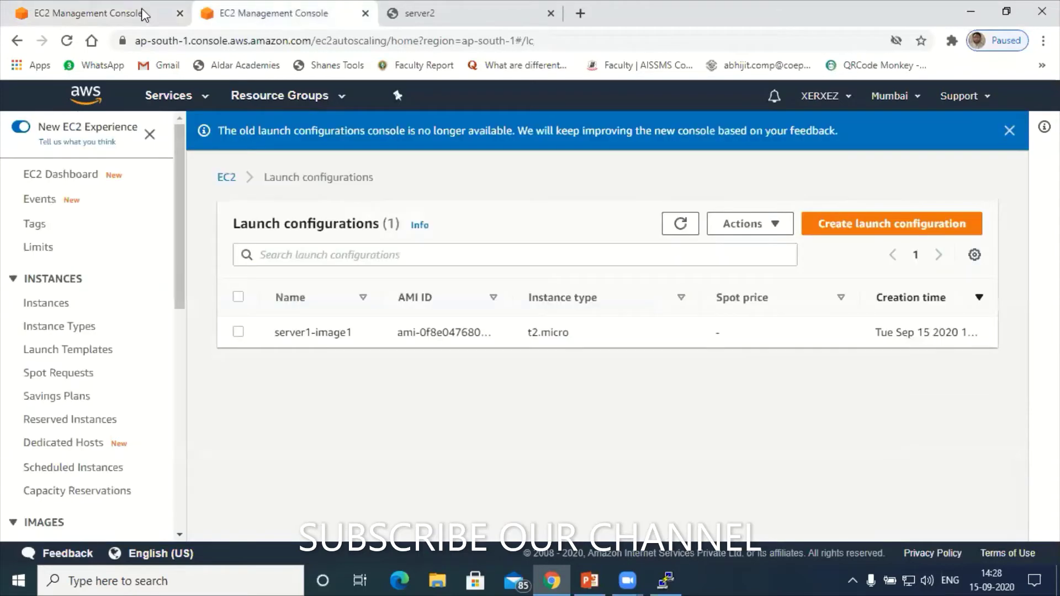
{"action": "key", "text": "ctrl+shift+Tab"}
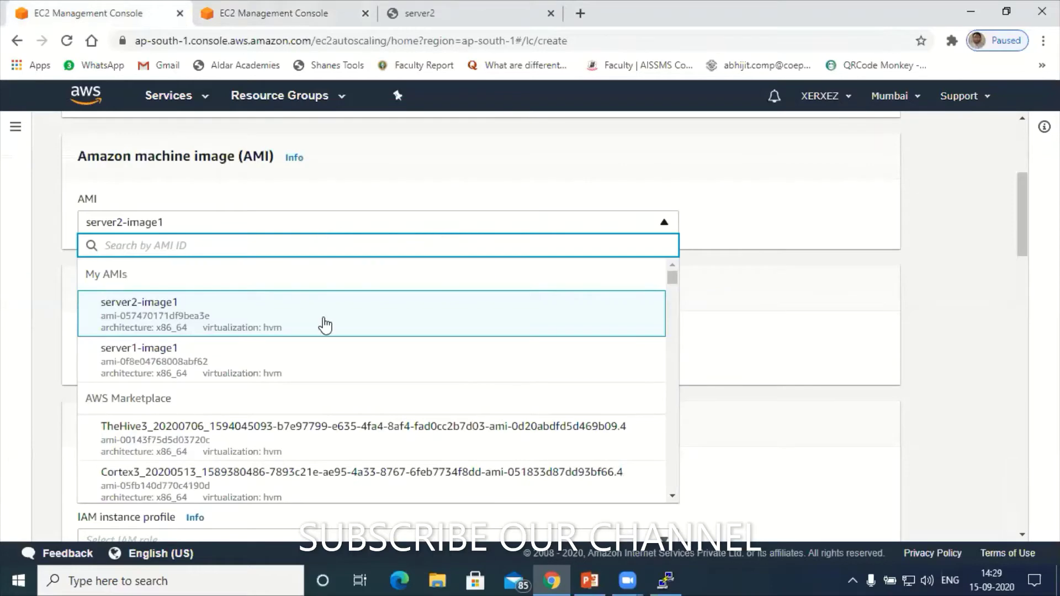
{"action": "left_click", "coordinate": [251, 310]}
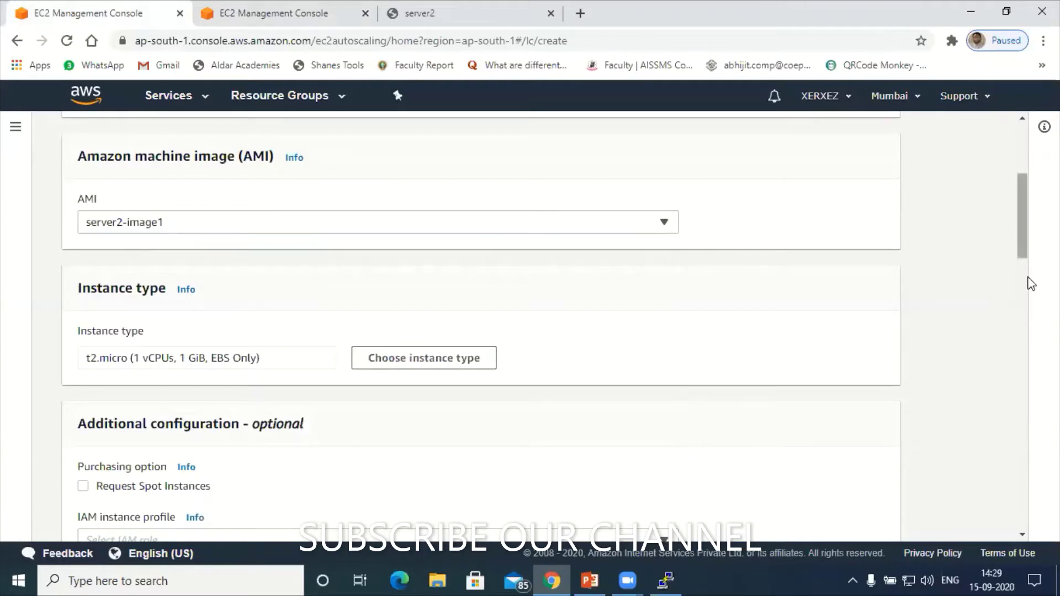
Step: Add another rule below the SSH rule in the launch configuration's new security group
{"action": "scroll", "coordinate": [1031, 312], "scroll_direction": "down", "scroll_amount": 5}
{"action": "scroll", "coordinate": [480, 326], "scroll_direction": "down", "scroll_amount": 5}
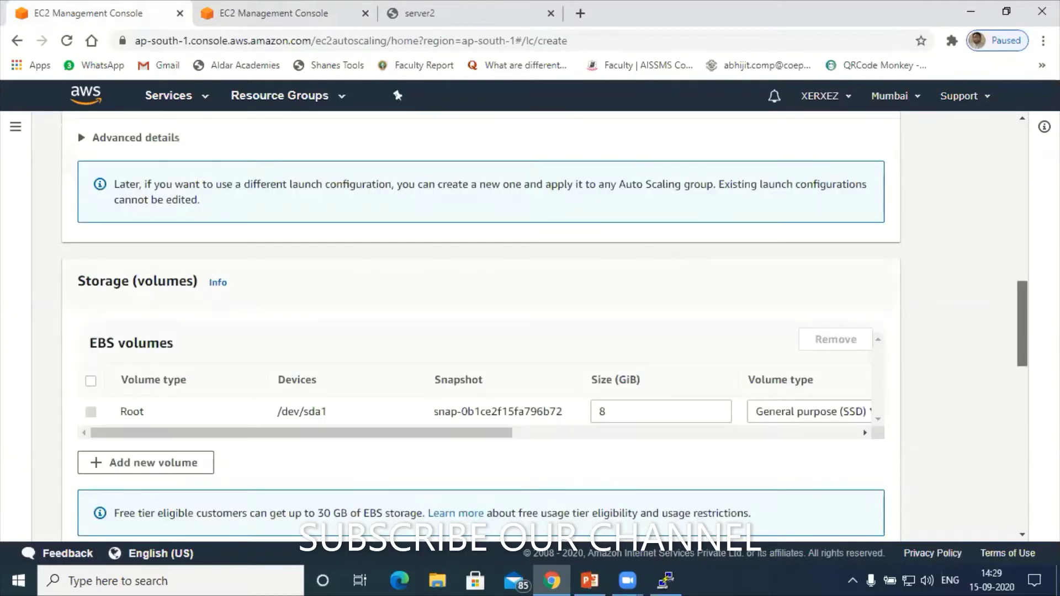
{"action": "scroll", "coordinate": [481, 326], "scroll_direction": "down", "scroll_amount": 5}
{"action": "scroll", "coordinate": [480, 326], "scroll_direction": "up", "scroll_amount": 3}
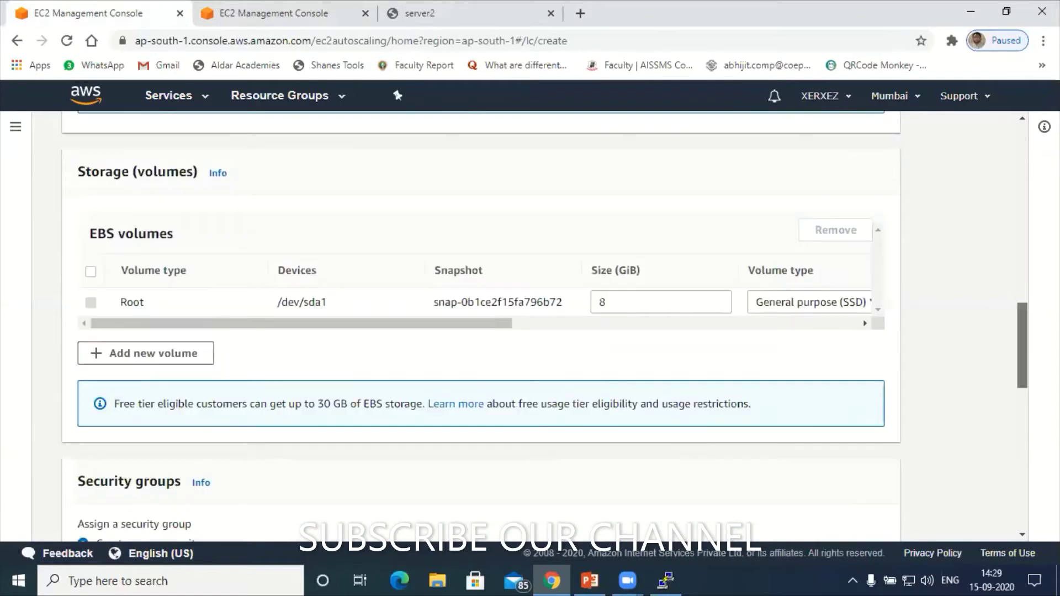
{"action": "scroll", "coordinate": [480, 326], "scroll_direction": "down", "scroll_amount": 5}
{"action": "scroll", "coordinate": [480, 326], "scroll_direction": "down", "scroll_amount": 3}
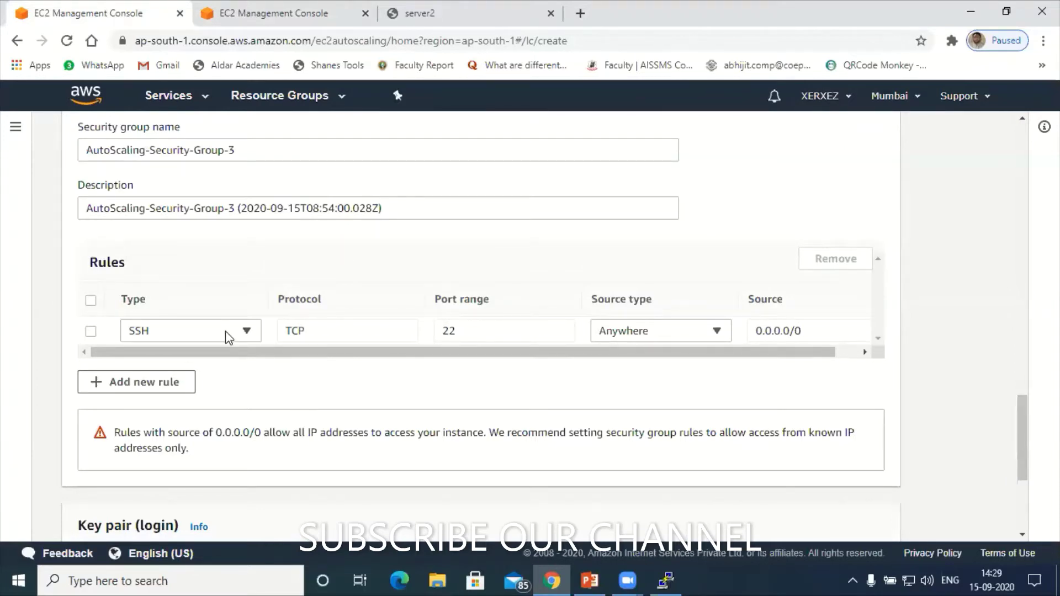
{"action": "left_click", "coordinate": [158, 385]}
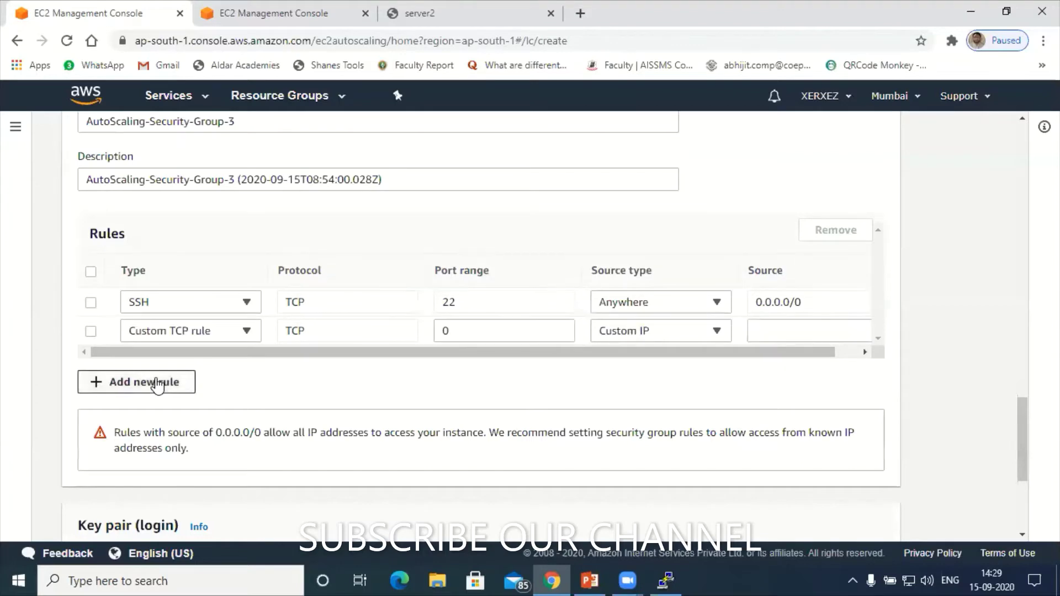
Step: Set the new security group rule's type to HTTP and its source type to Anywhere
{"action": "left_click", "coordinate": [221, 334]}
{"action": "left_click", "coordinate": [255, 313]}
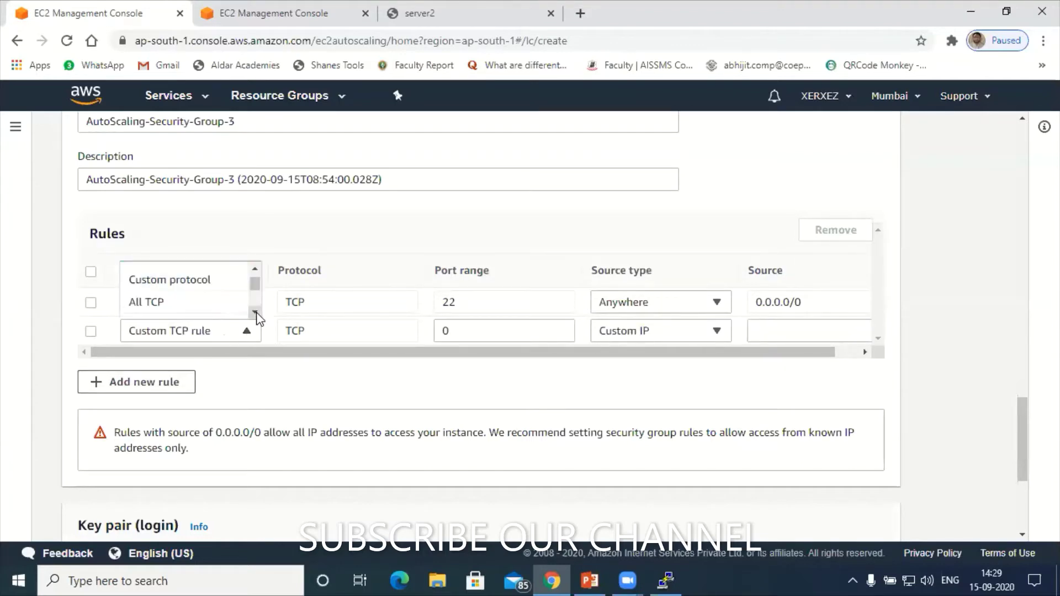
{"action": "left_click", "coordinate": [256, 313]}
{"action": "left_click", "coordinate": [255, 313]}
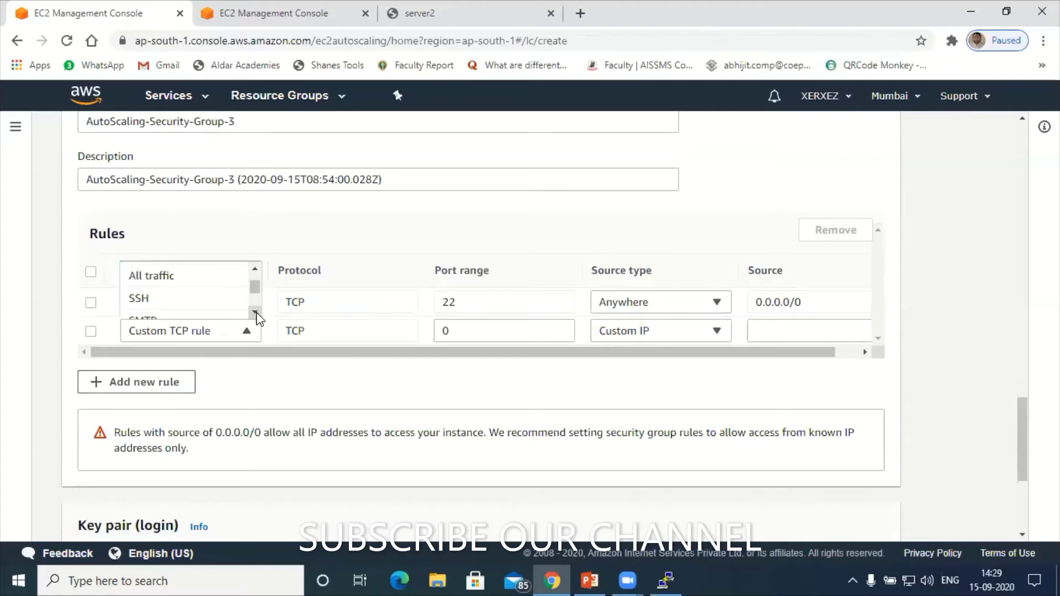
{"action": "left_click", "coordinate": [255, 313]}
{"action": "left_click", "coordinate": [255, 314]}
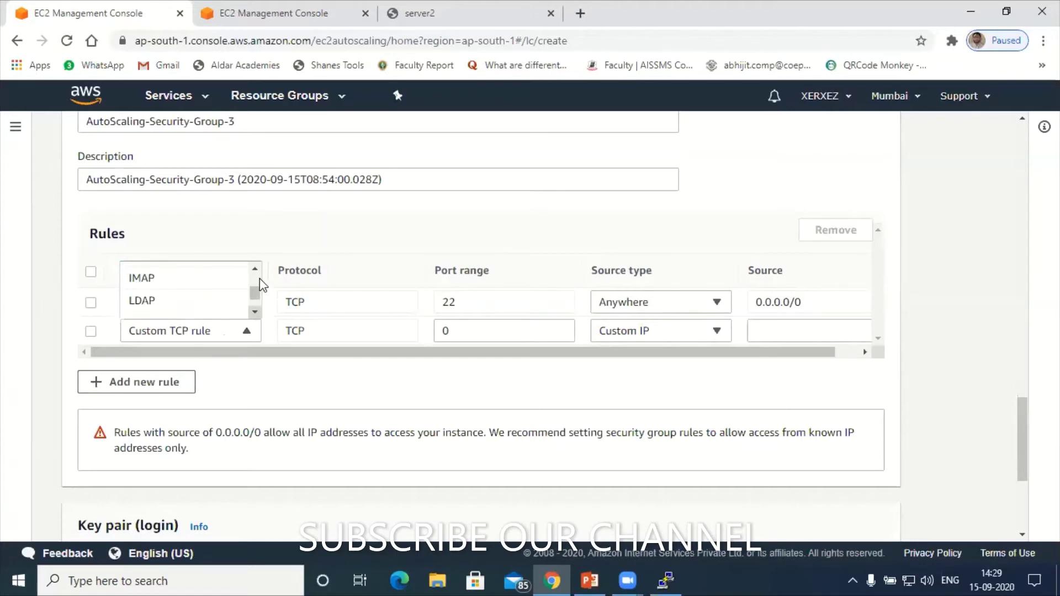
{"action": "left_click", "coordinate": [255, 269]}
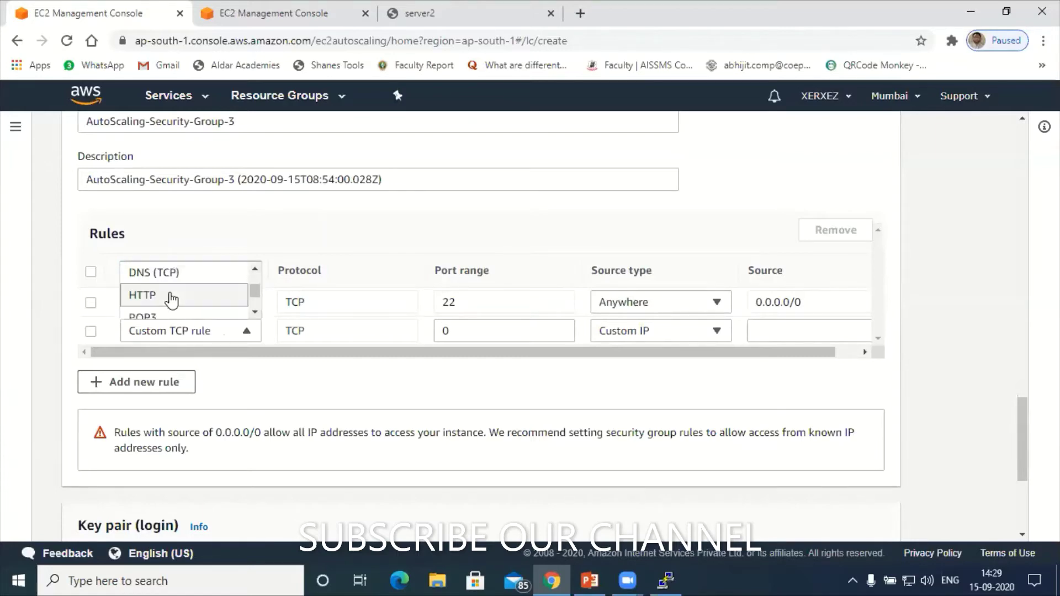
{"action": "key", "text": "Return"}
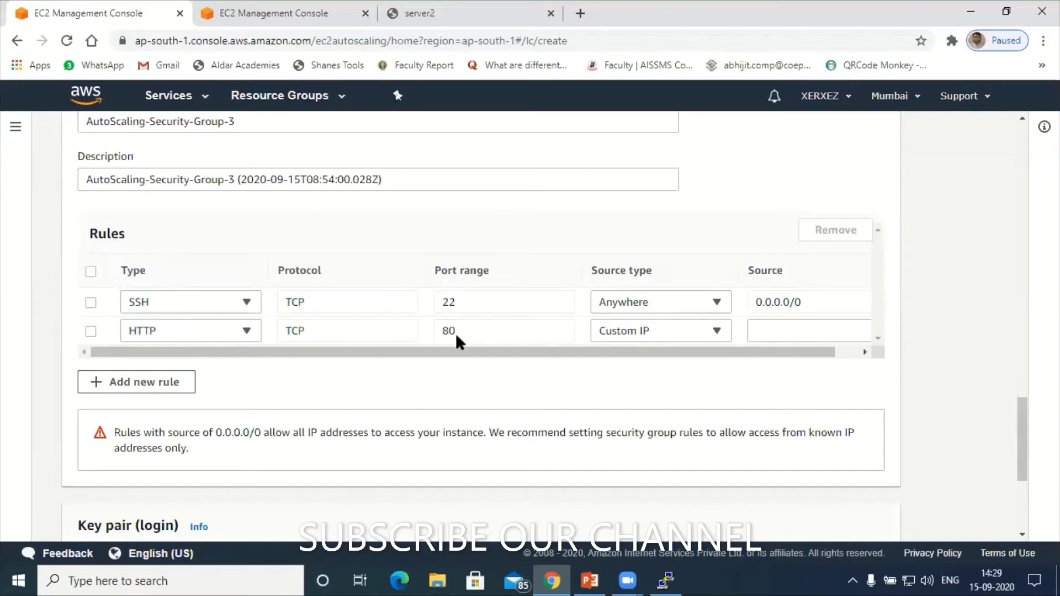
{"action": "left_click", "coordinate": [670, 333]}
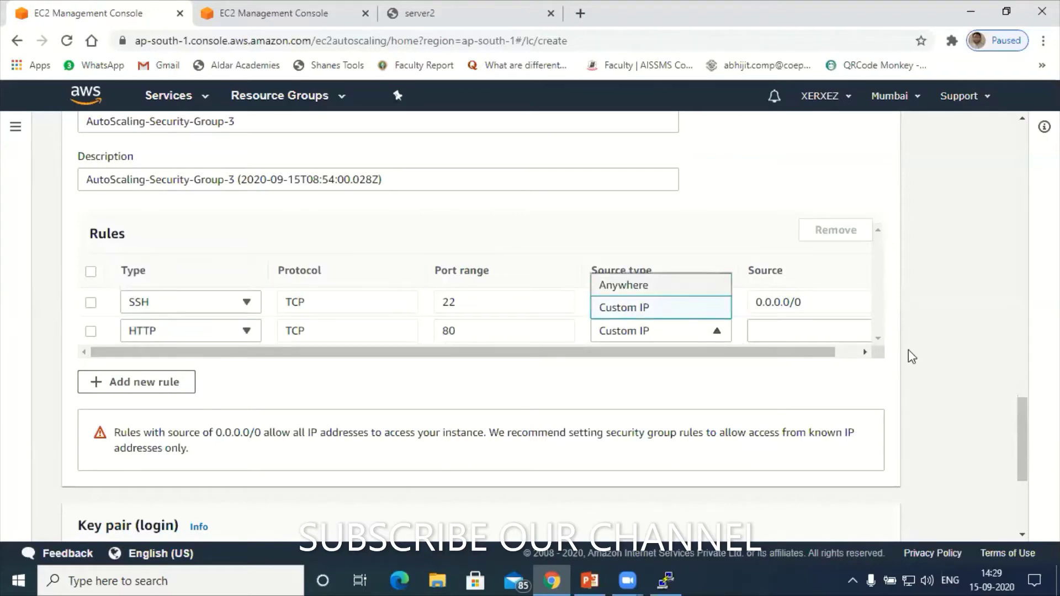
{"action": "key", "text": "Up"}
{"action": "key", "text": "Return"}
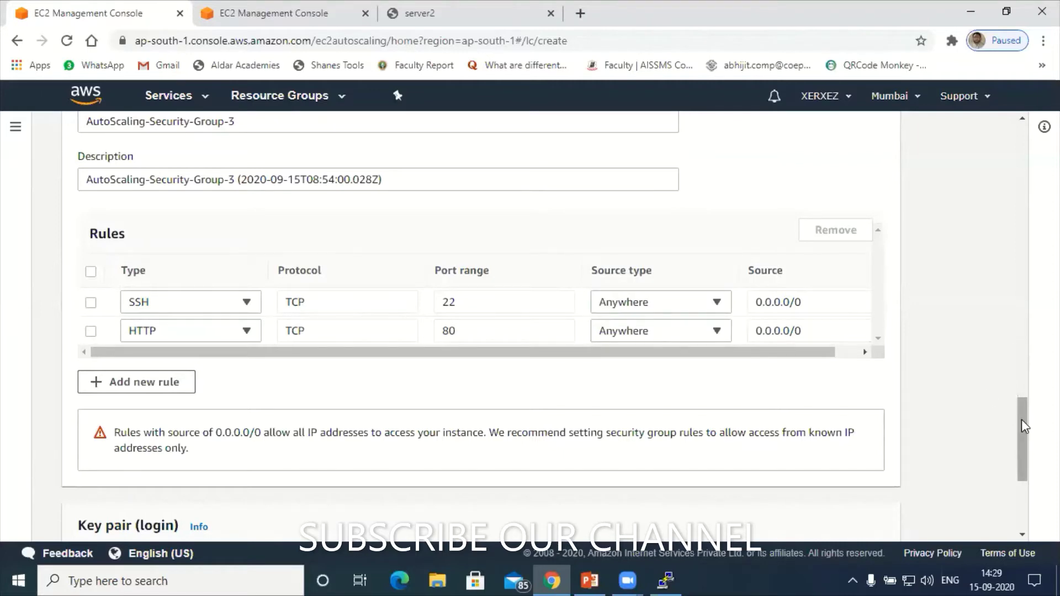
Step: Assign the existing key pair batch2-new, acknowledge access to its private key file, and create the launch configuration
{"action": "scroll", "coordinate": [1025, 482], "scroll_direction": "down", "scroll_amount": 3}
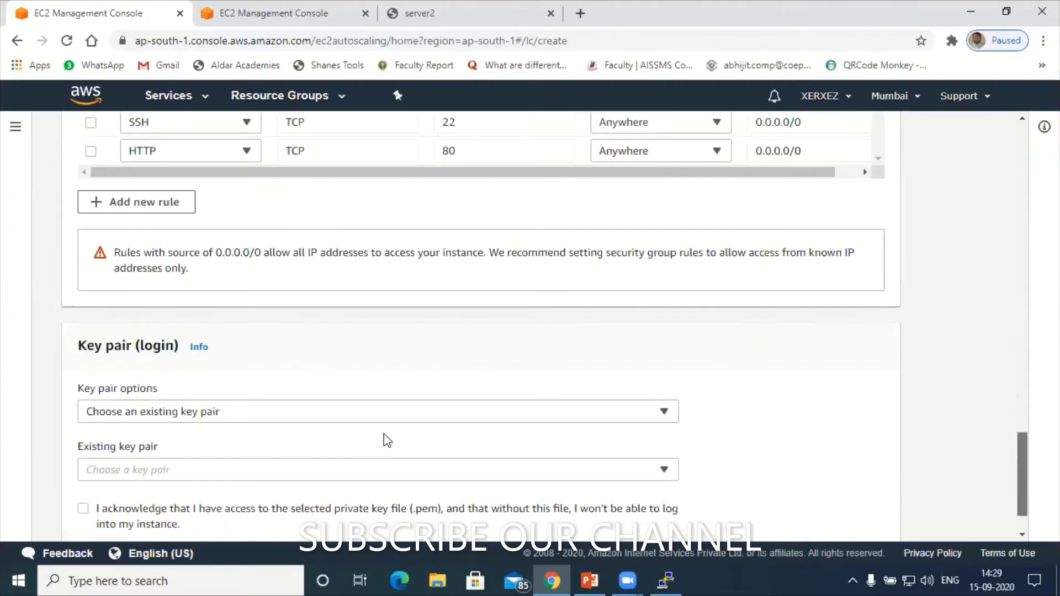
{"action": "scroll", "coordinate": [208, 357], "scroll_direction": "down", "scroll_amount": 1}
{"action": "left_click", "coordinate": [198, 356]}
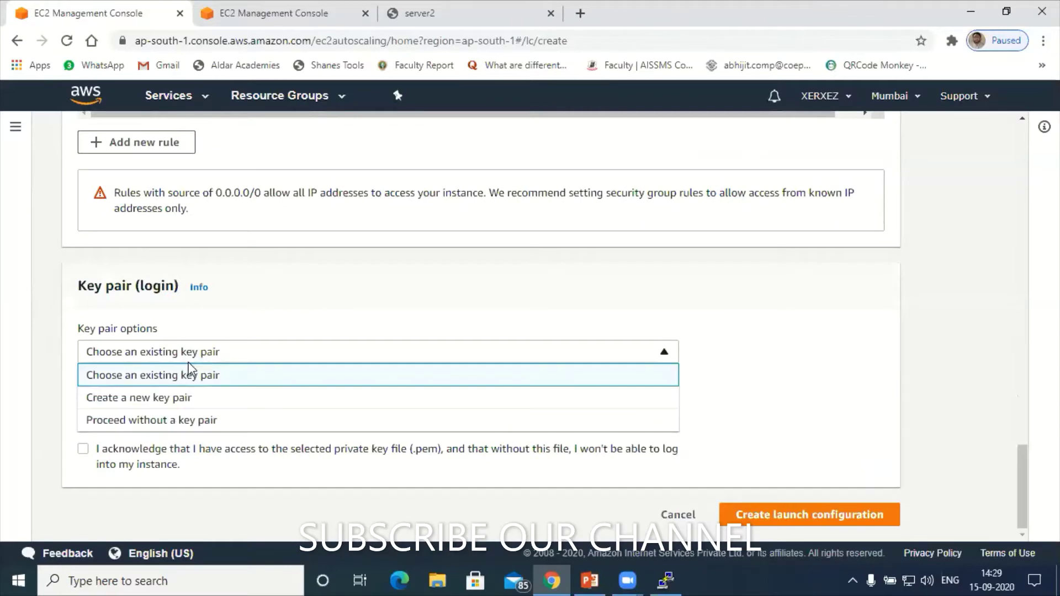
{"action": "left_click", "coordinate": [183, 379]}
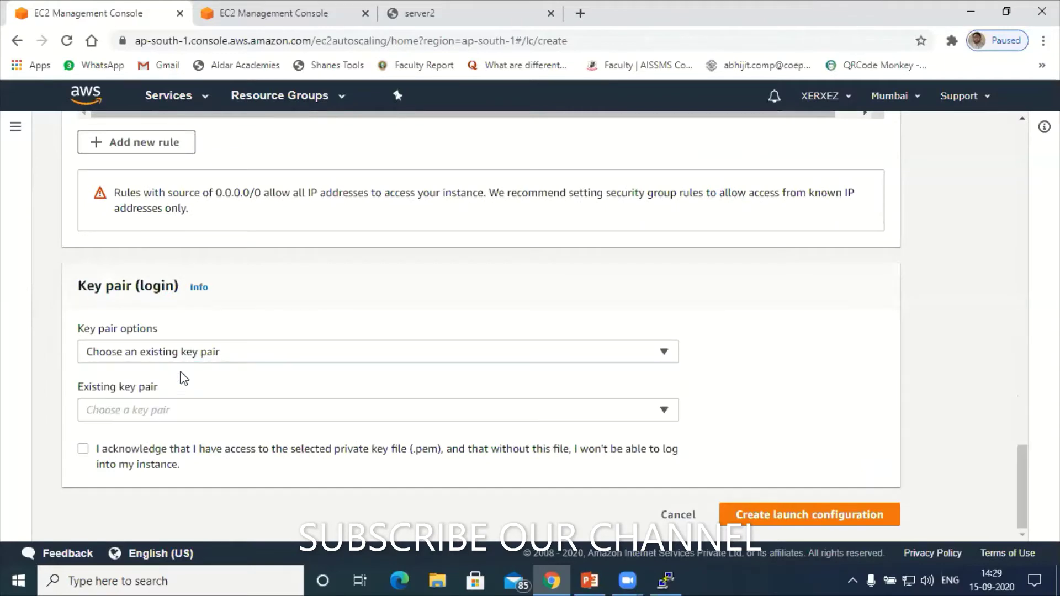
{"action": "left_click", "coordinate": [131, 413]}
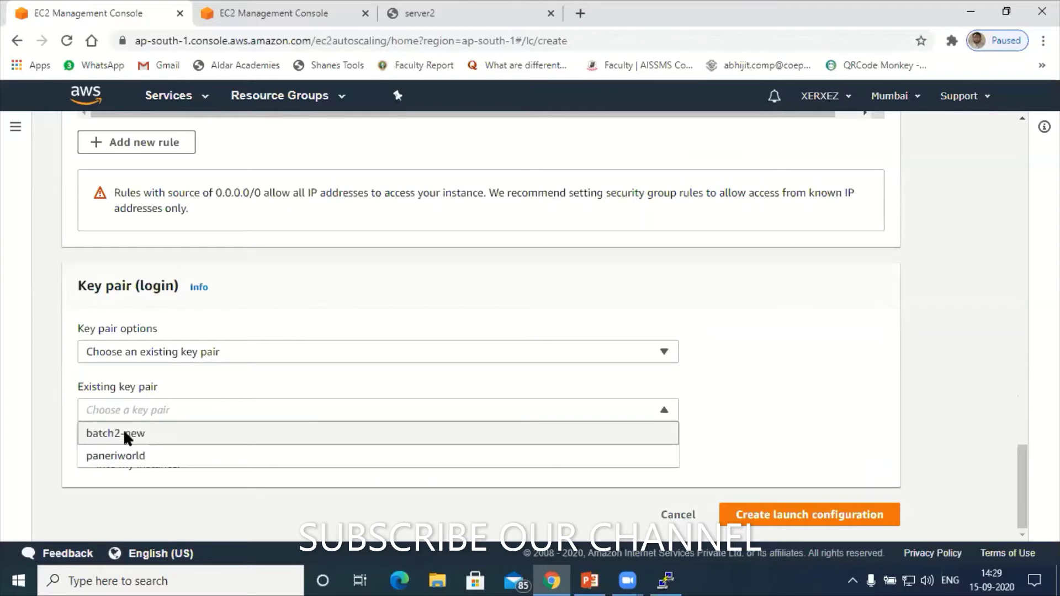
{"action": "left_click", "coordinate": [147, 429]}
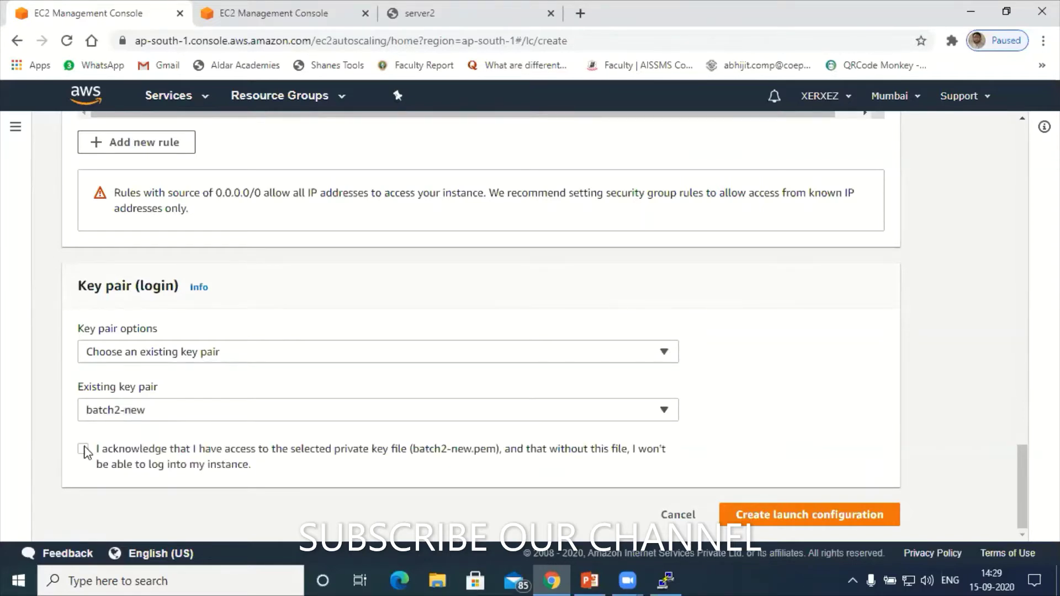
{"action": "left_click", "coordinate": [216, 469]}
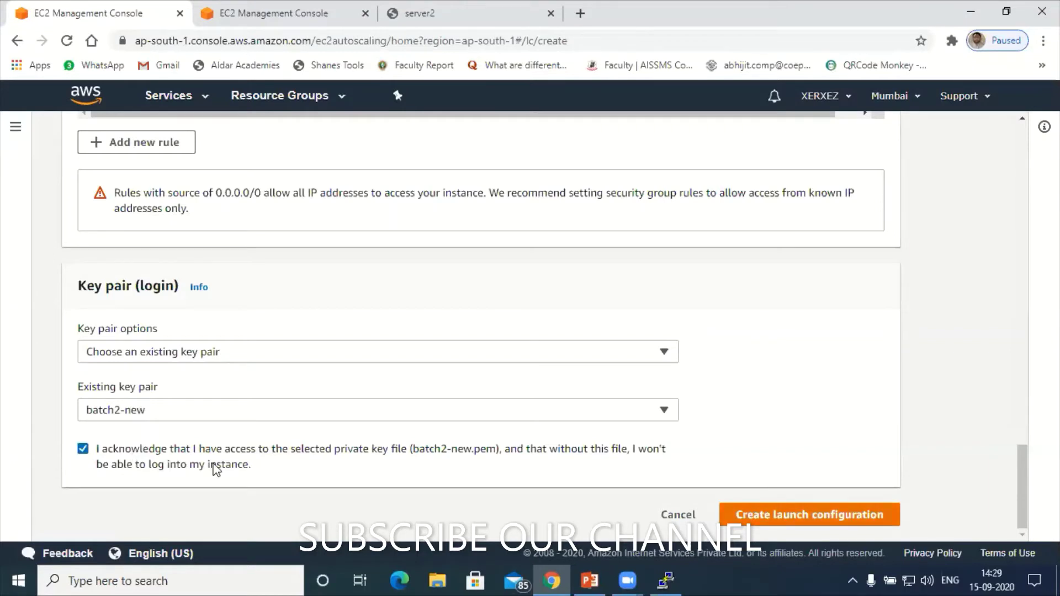
{"action": "left_click", "coordinate": [801, 515]}
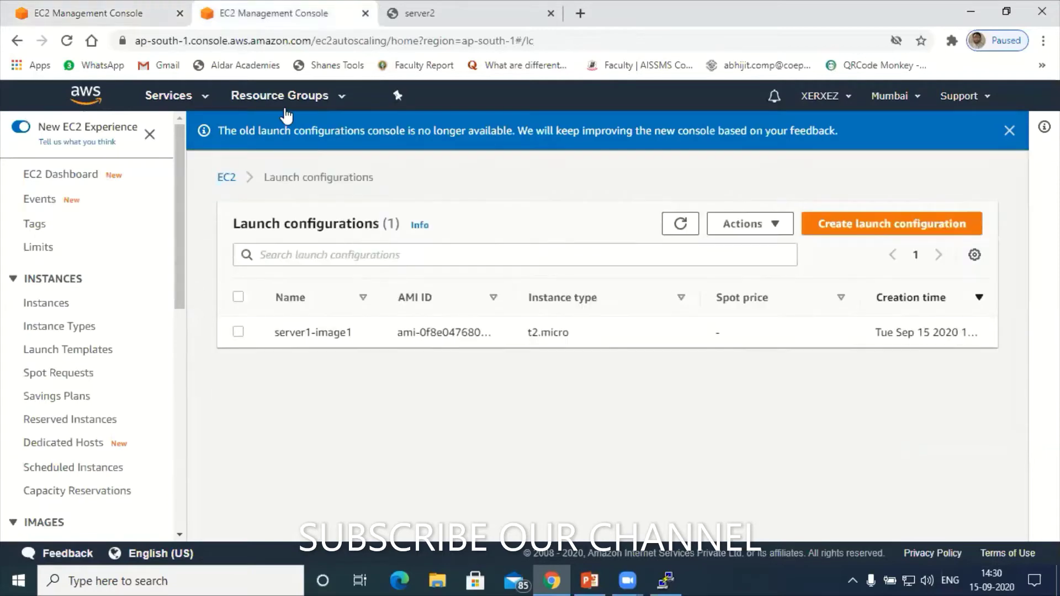
Step: Open the EC2 Instances list in a separate browser tab
{"action": "right_click", "coordinate": [167, 95]}
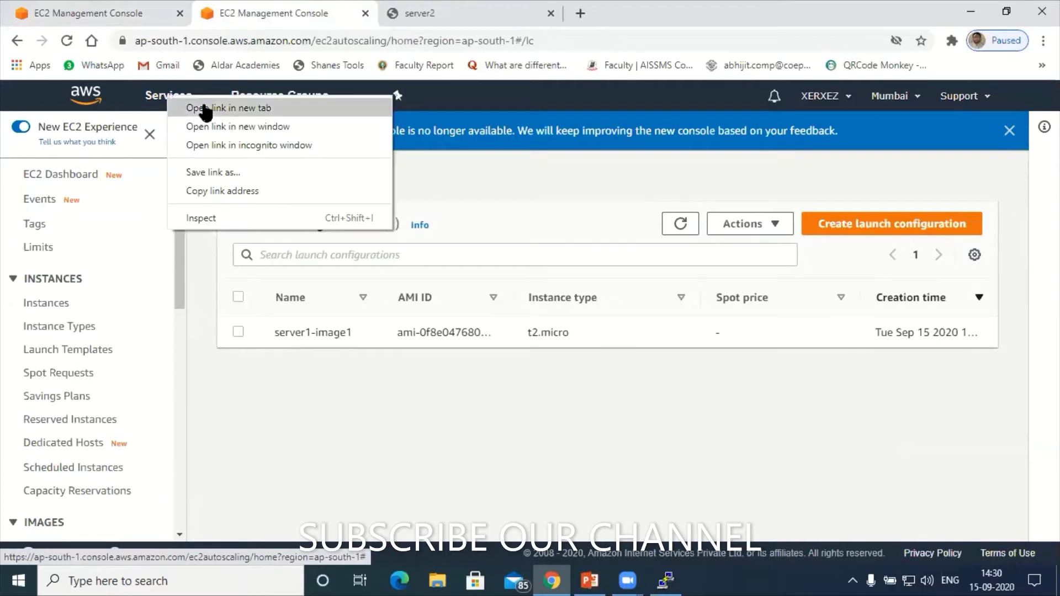
{"action": "left_click", "coordinate": [205, 109]}
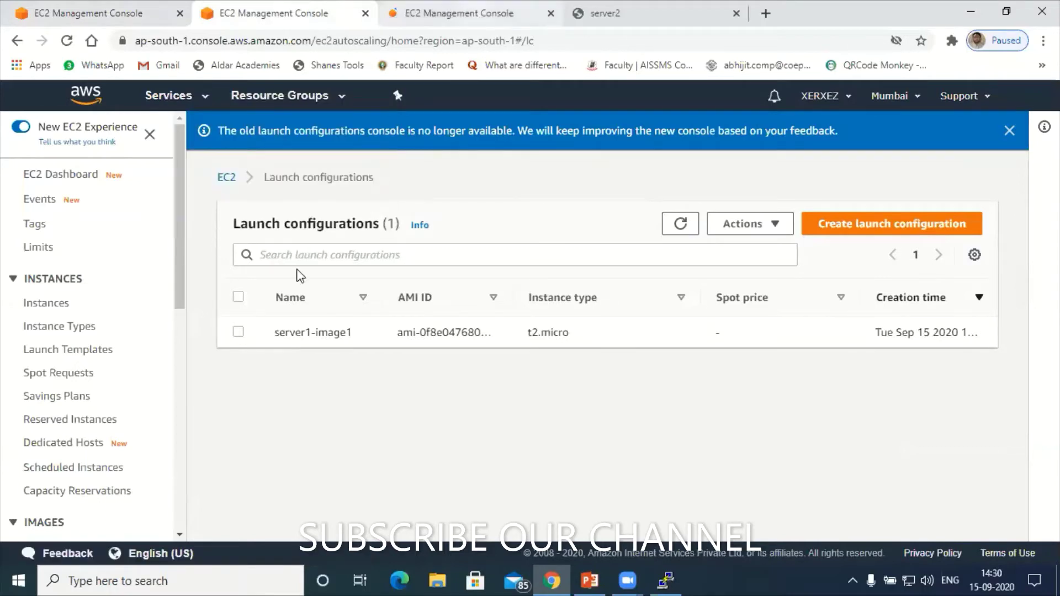
{"action": "key", "text": "ctrl+Tab"}
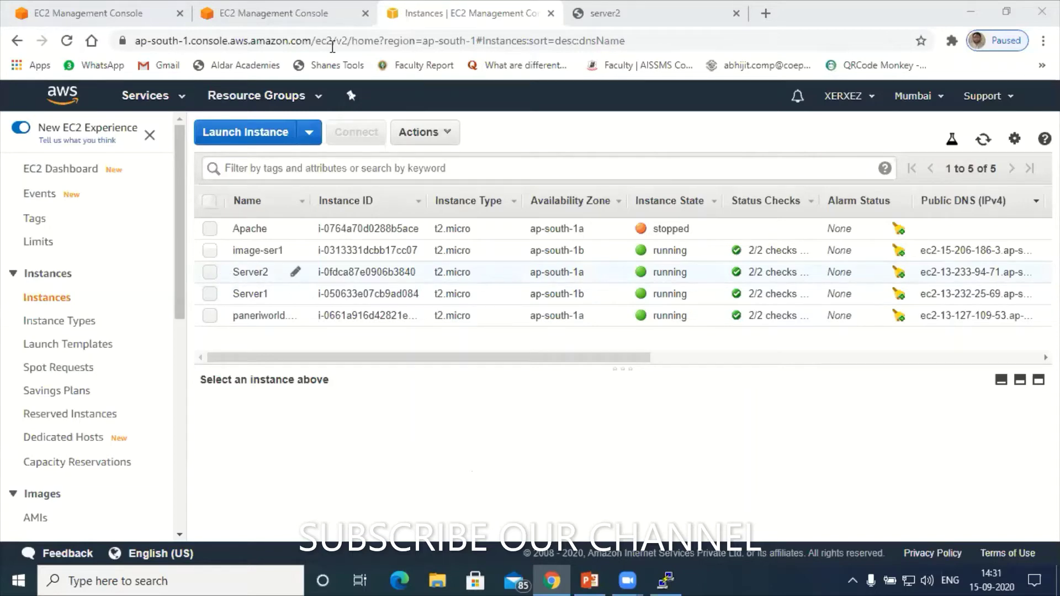
Step: Check the launch configurations list and open the AMIs page in a new browser tab
{"action": "left_click", "coordinate": [116, 13]}
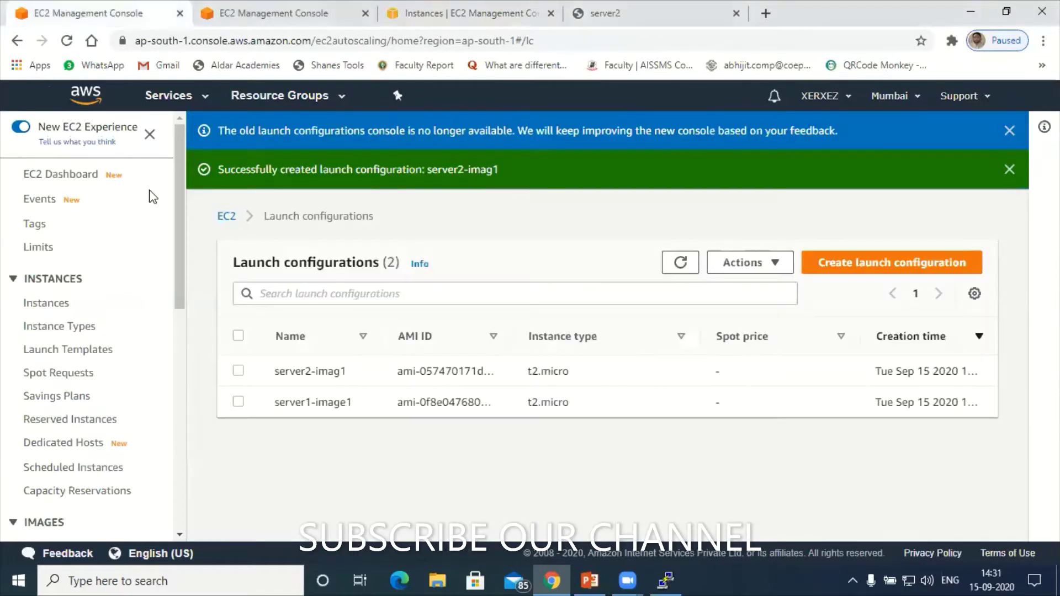
{"action": "key", "text": "ctrl+Tab"}
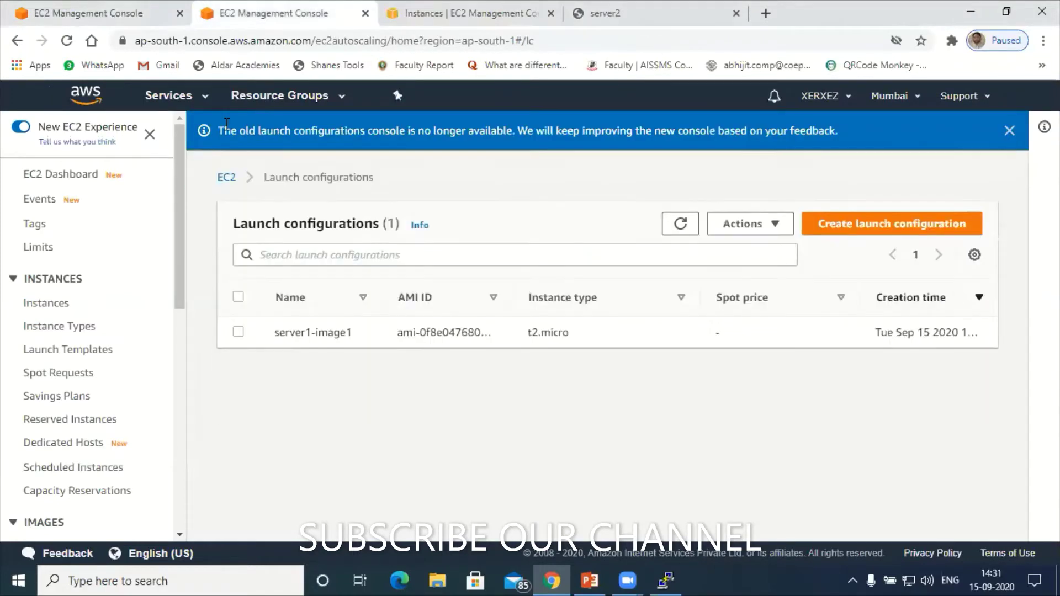
{"action": "scroll", "coordinate": [110, 398], "scroll_direction": "down", "scroll_amount": 2}
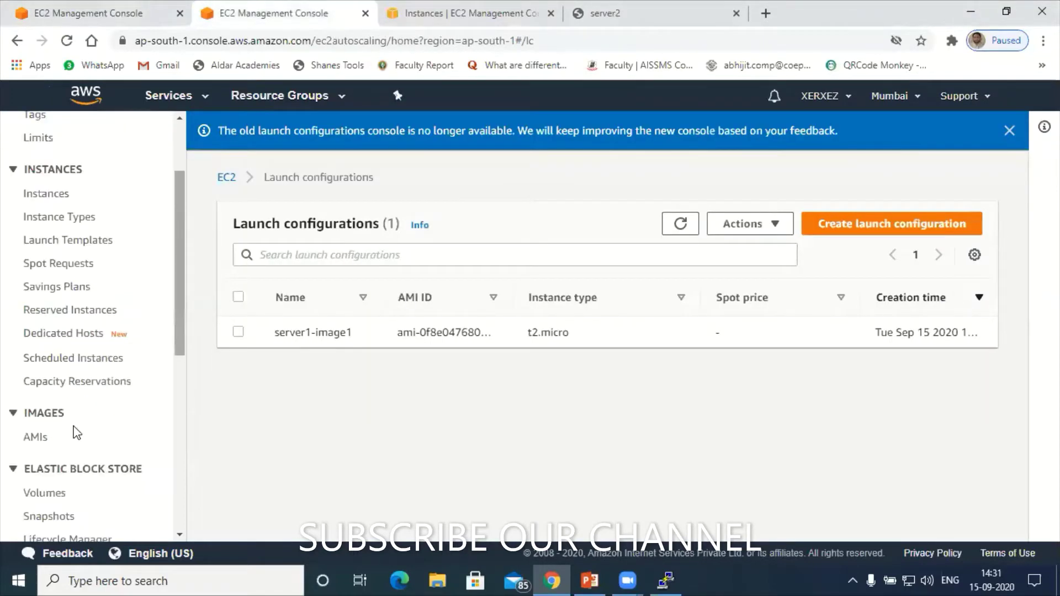
{"action": "right_click", "coordinate": [36, 439]}
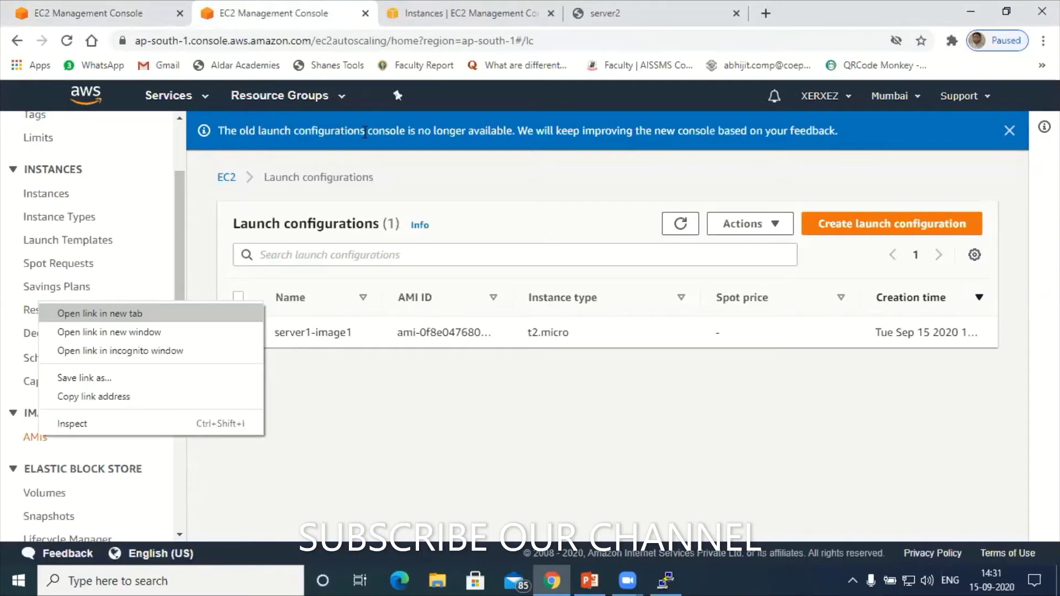
{"action": "key", "text": "Return"}
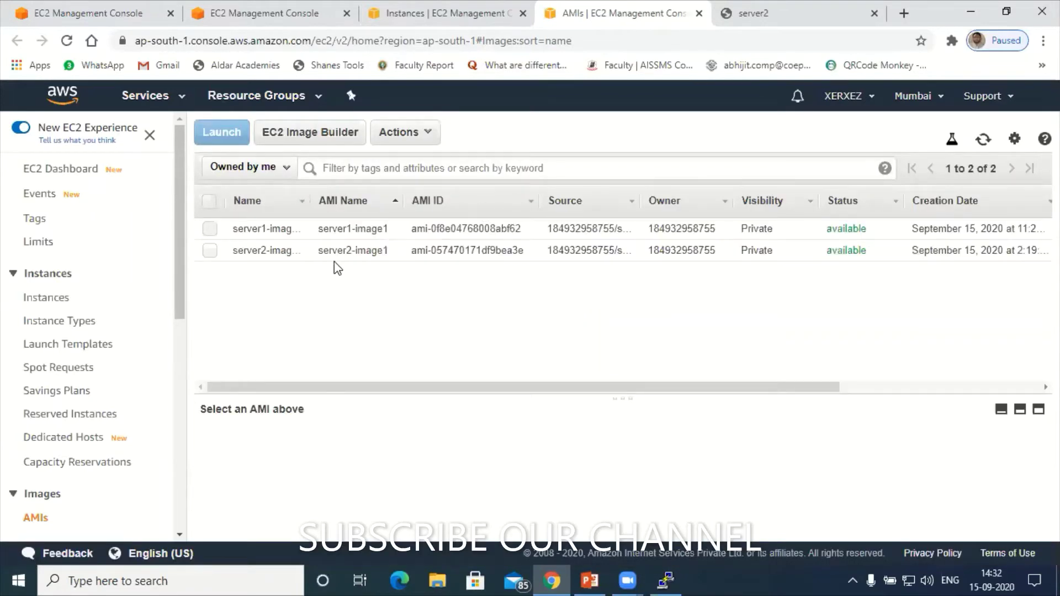
Step: Compare the Server2 instance with the server2-image1 AMI by selecting each one in its own list
{"action": "left_click", "coordinate": [450, 8]}
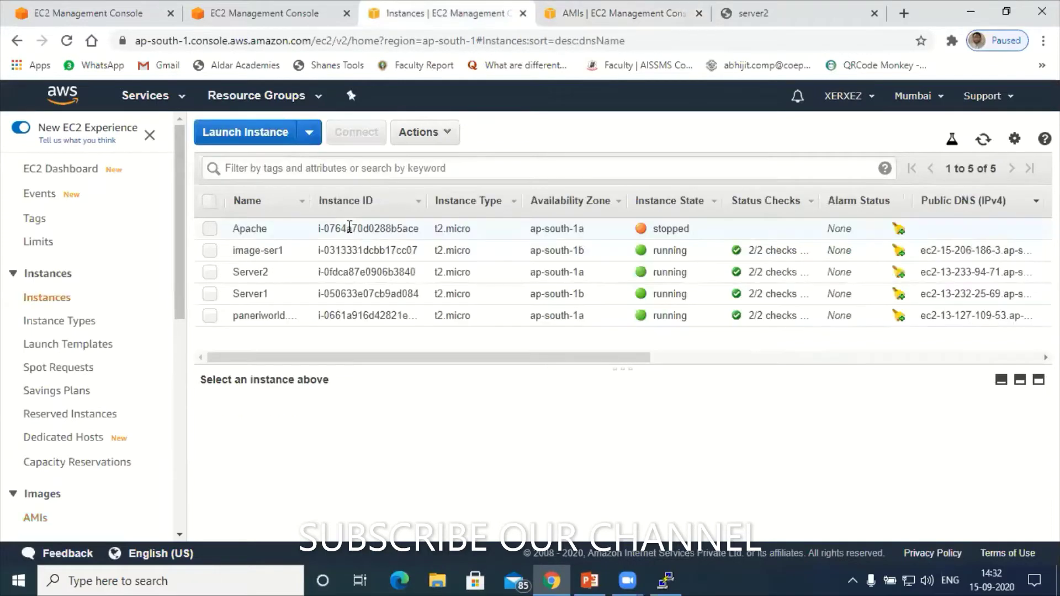
{"action": "left_click", "coordinate": [211, 272]}
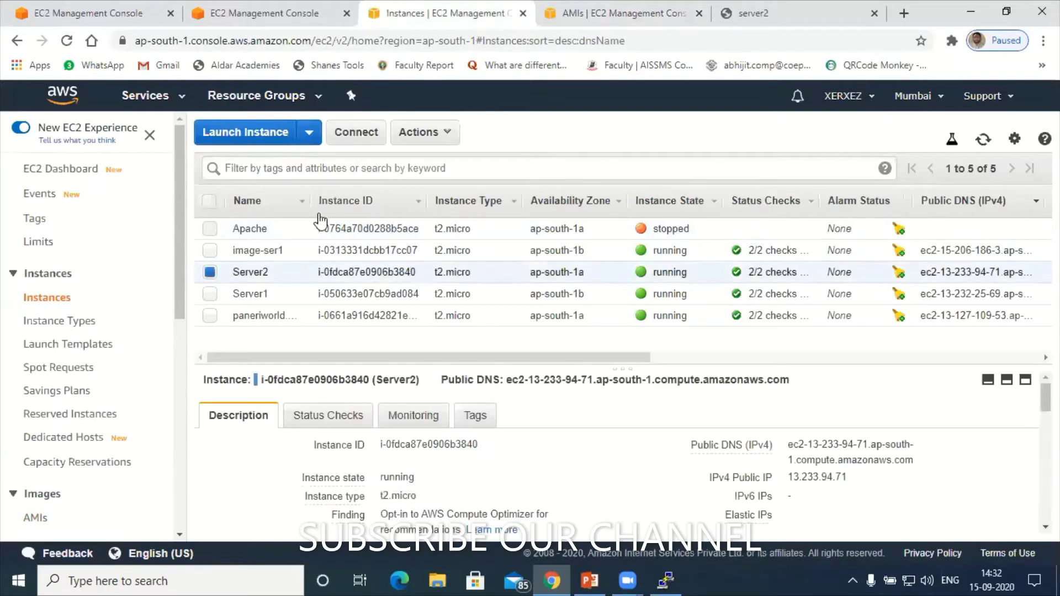
{"action": "left_click", "coordinate": [624, 10]}
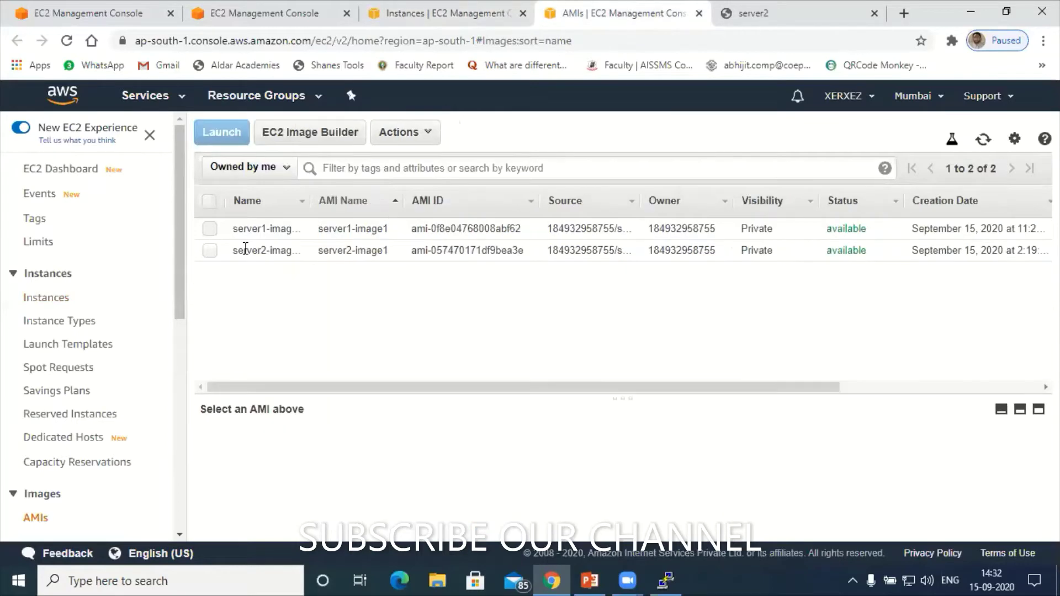
{"action": "left_click", "coordinate": [211, 252]}
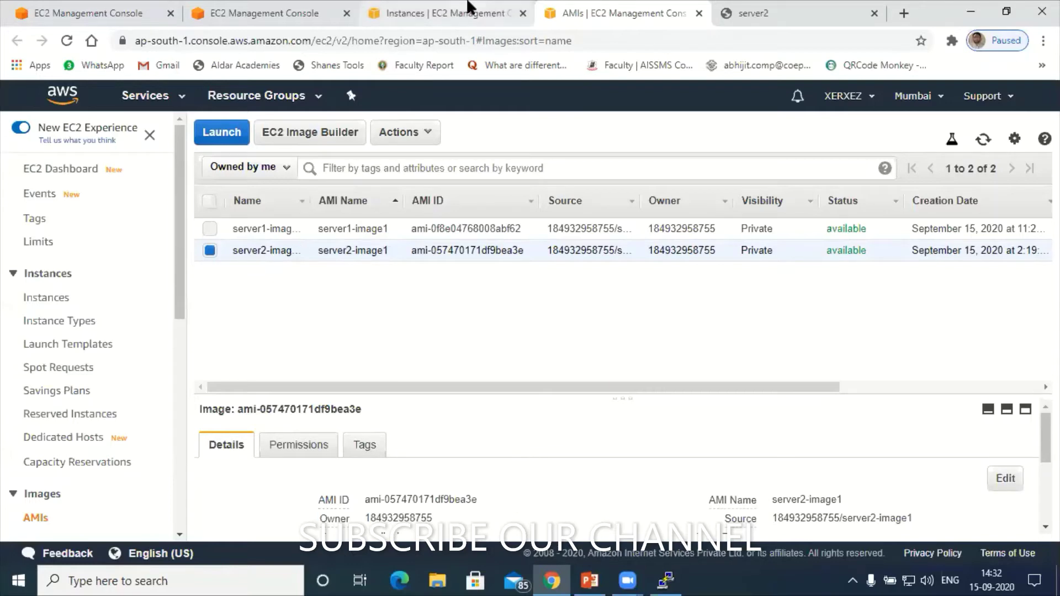
{"action": "key", "text": "ctrl+shift+Tab"}
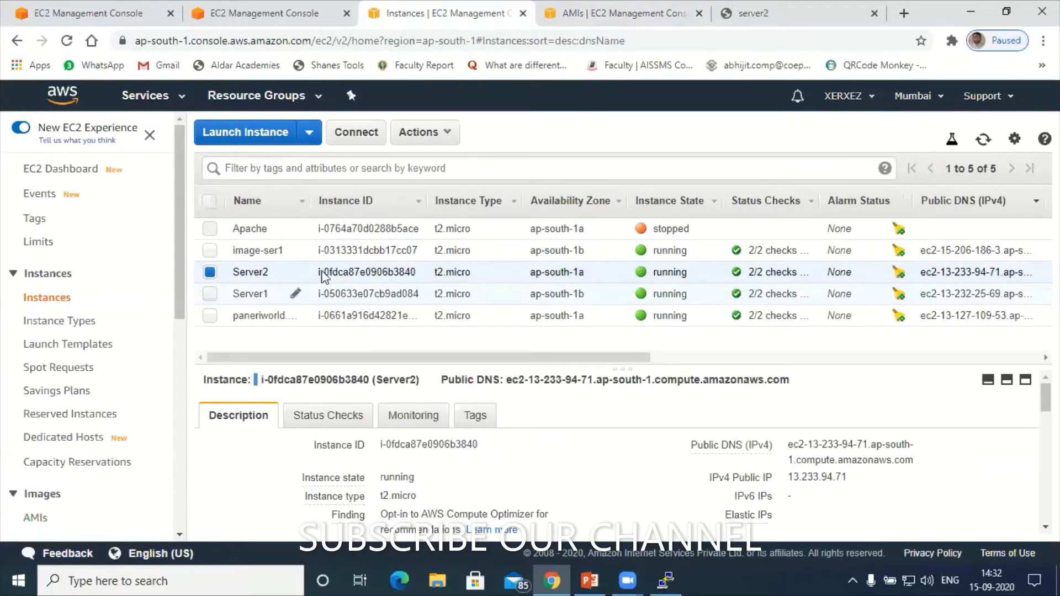
{"action": "key", "text": "ctrl+Tab"}
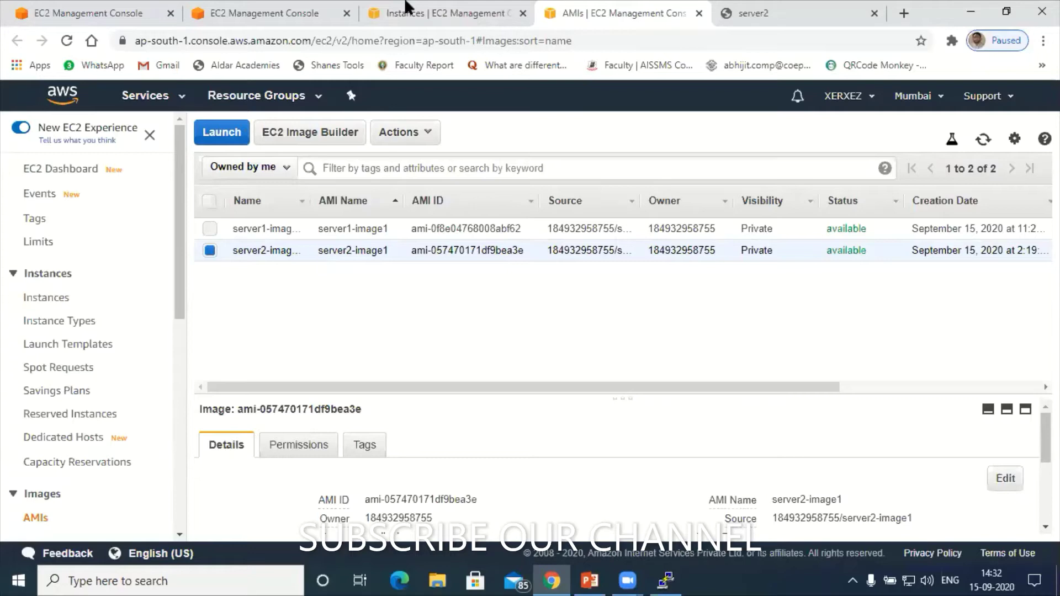
{"action": "key", "text": "ctrl+shift+Tab"}
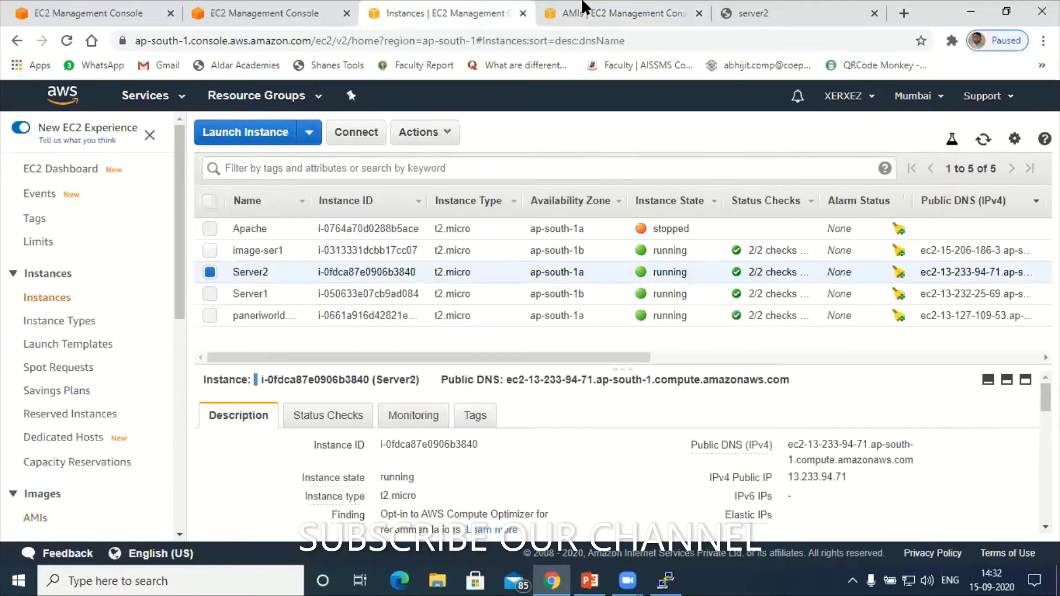
{"action": "key", "text": "ctrl+Tab"}
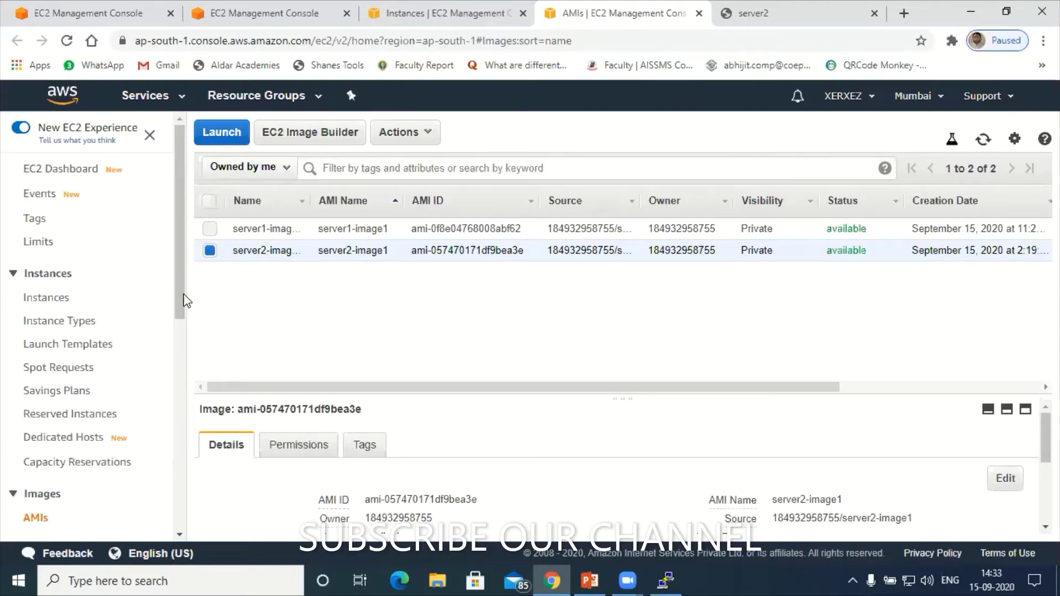
Step: Check the launch configurations list in the first console tab, and return to the second tab's launch configurations page
{"action": "scroll", "coordinate": [165, 496], "scroll_direction": "down", "scroll_amount": 10}
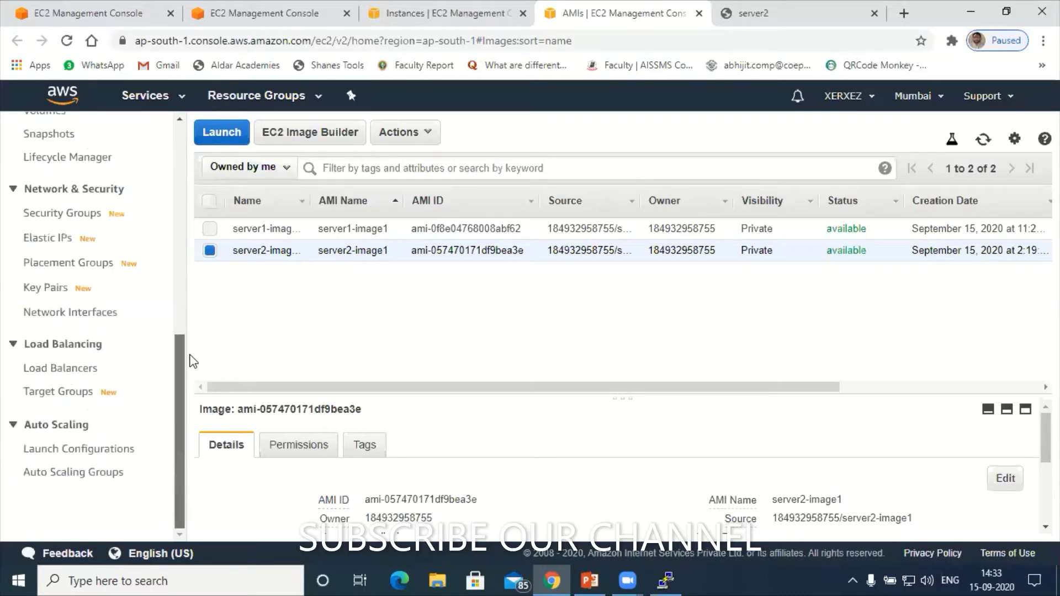
{"action": "scroll", "coordinate": [189, 360], "scroll_direction": "up", "scroll_amount": 10}
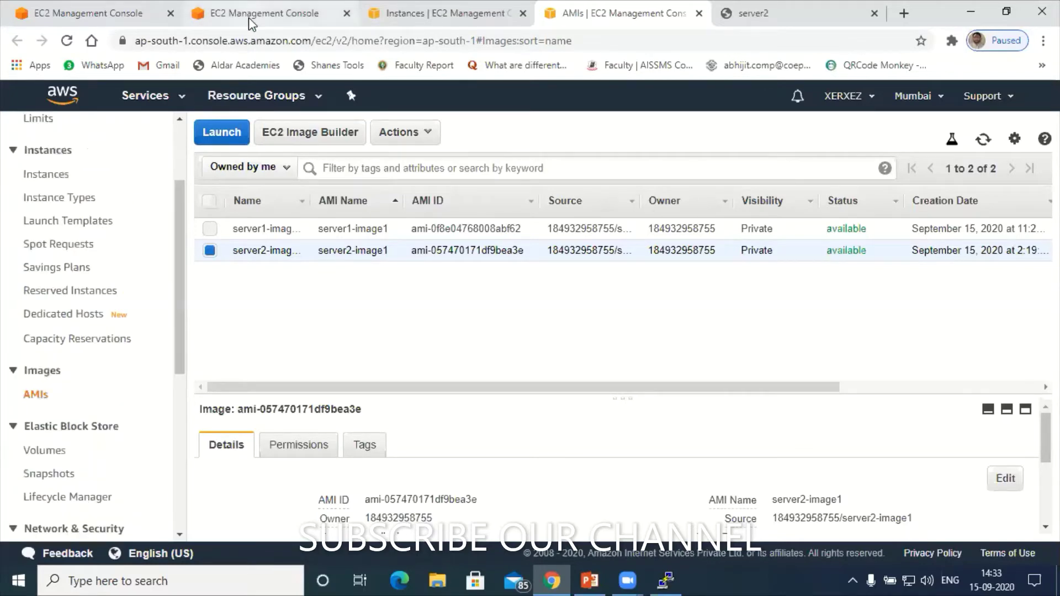
{"action": "left_click", "coordinate": [189, 12]}
{"action": "left_click", "coordinate": [117, 10]}
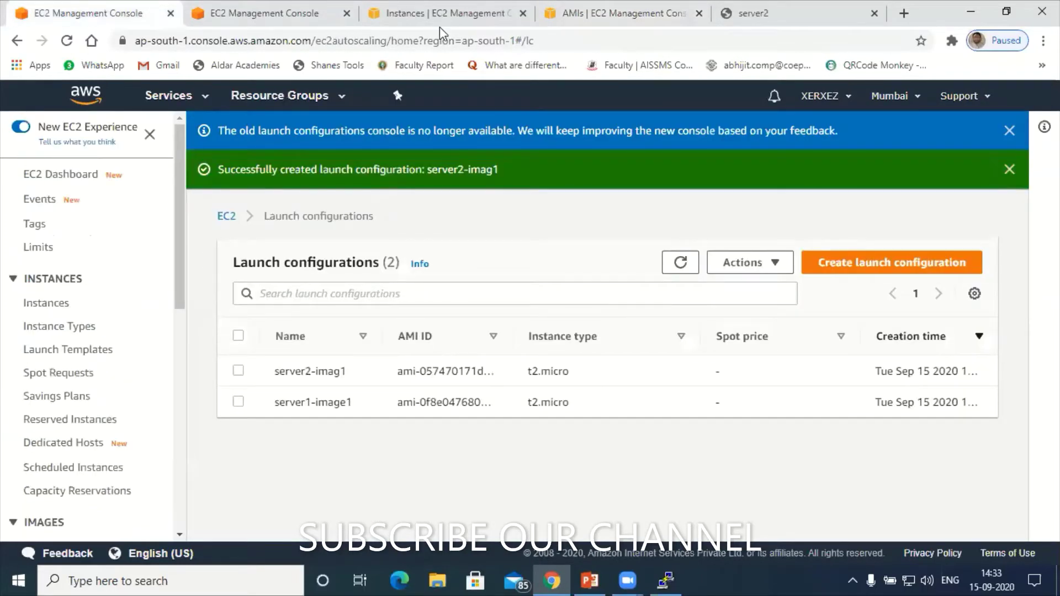
{"action": "left_click", "coordinate": [279, 16]}
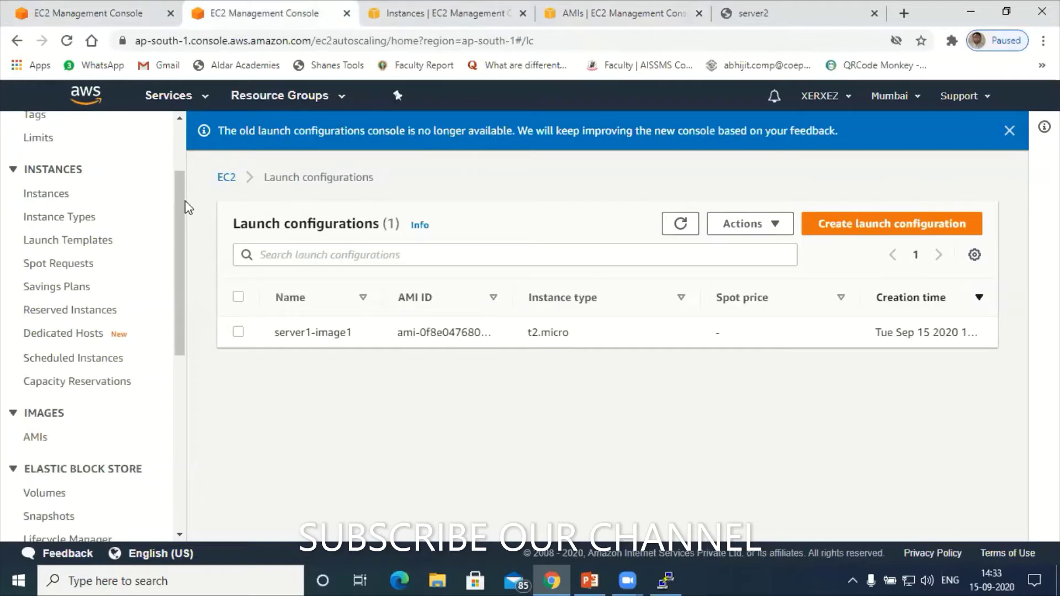
Step: Open the Auto Scaling groups list and widen its Name column to show the full group name
{"action": "scroll", "coordinate": [154, 216], "scroll_direction": "up", "scroll_amount": 1}
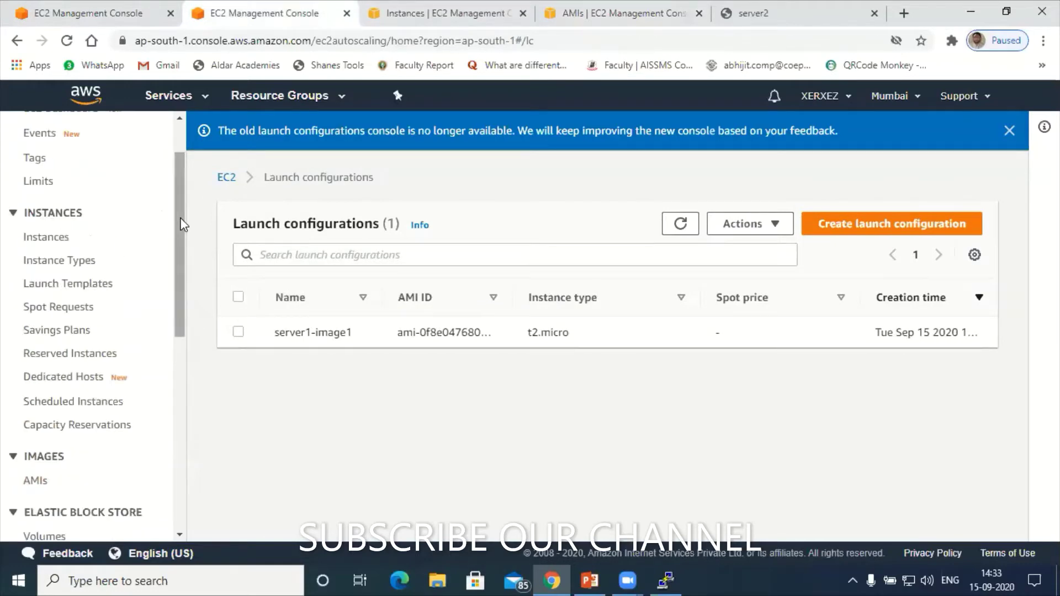
{"action": "scroll", "coordinate": [182, 254], "scroll_direction": "down", "scroll_amount": 1}
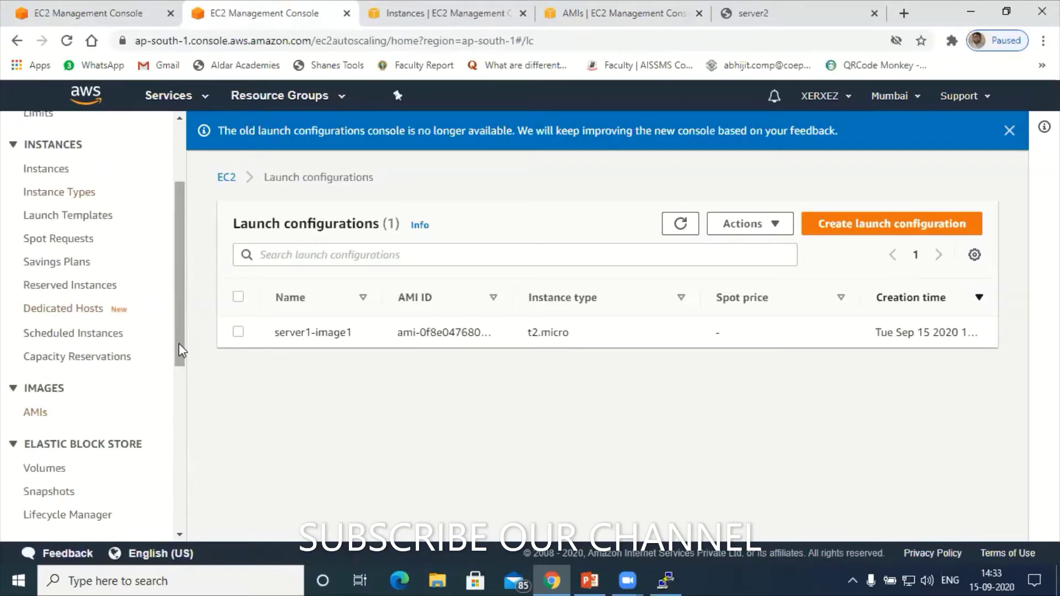
{"action": "left_click_drag", "start_coordinate": [178, 353], "coordinate": [175, 379]}
{"action": "scroll", "coordinate": [177, 434], "scroll_direction": "down", "scroll_amount": 2}
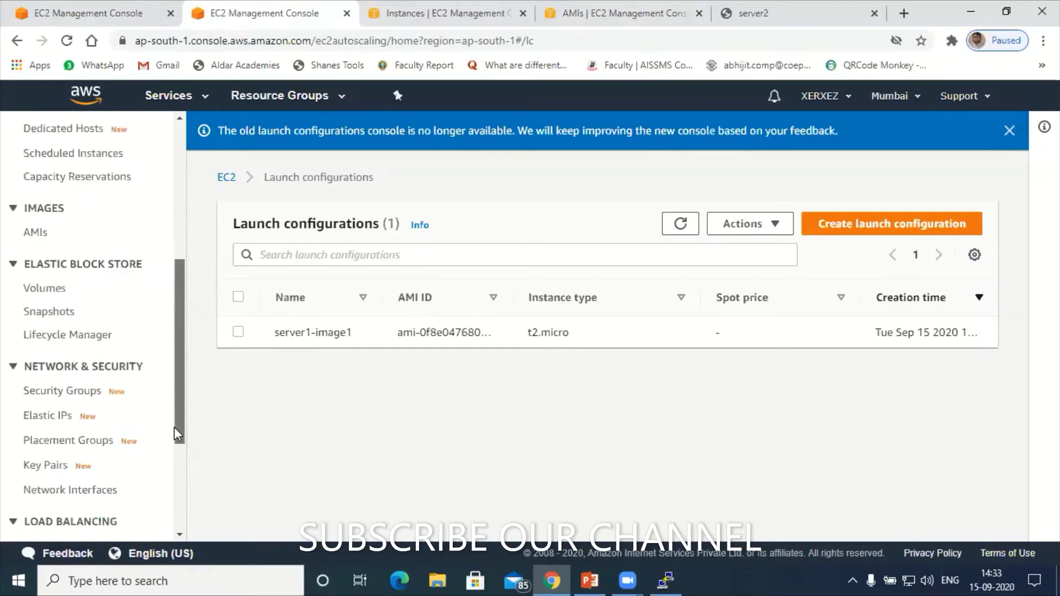
{"action": "scroll", "coordinate": [175, 462], "scroll_direction": "down", "scroll_amount": 1}
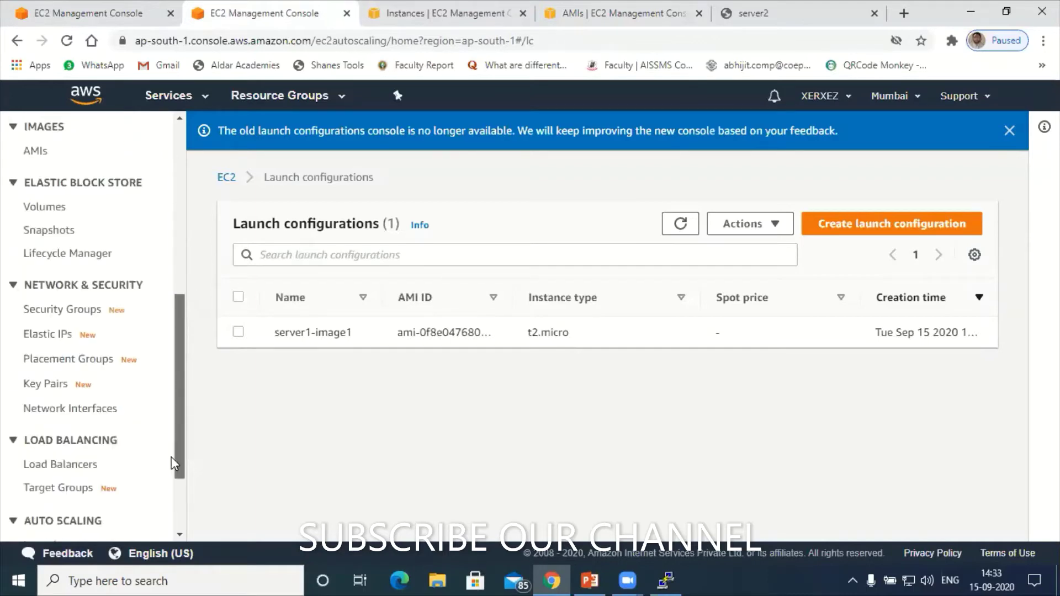
{"action": "scroll", "coordinate": [175, 439], "scroll_direction": "up", "scroll_amount": 1}
{"action": "scroll", "coordinate": [43, 230], "scroll_direction": "up", "scroll_amount": 1}
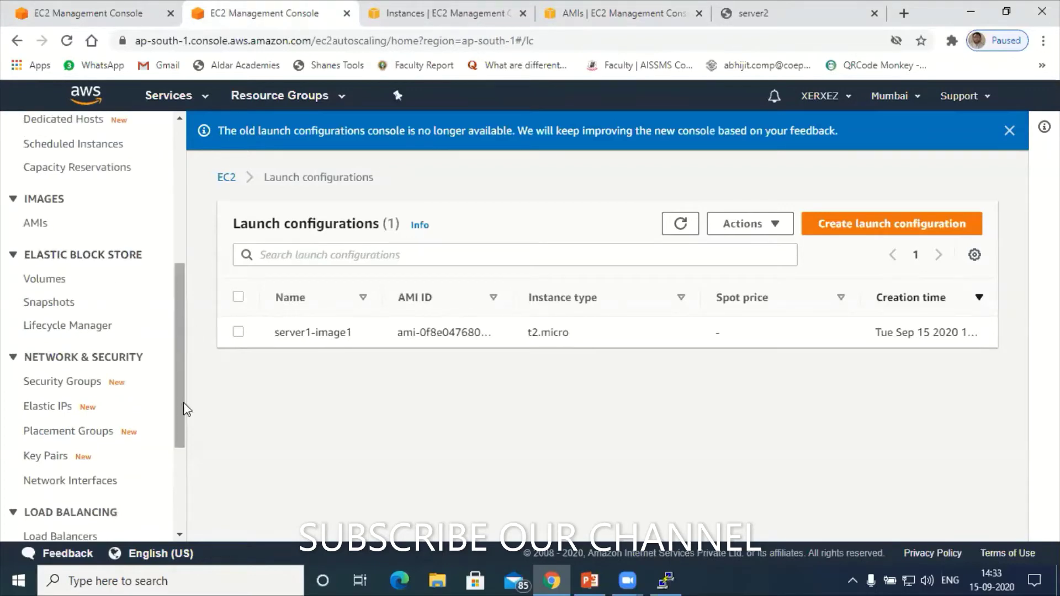
{"action": "scroll", "coordinate": [183, 416], "scroll_direction": "down", "scroll_amount": 3}
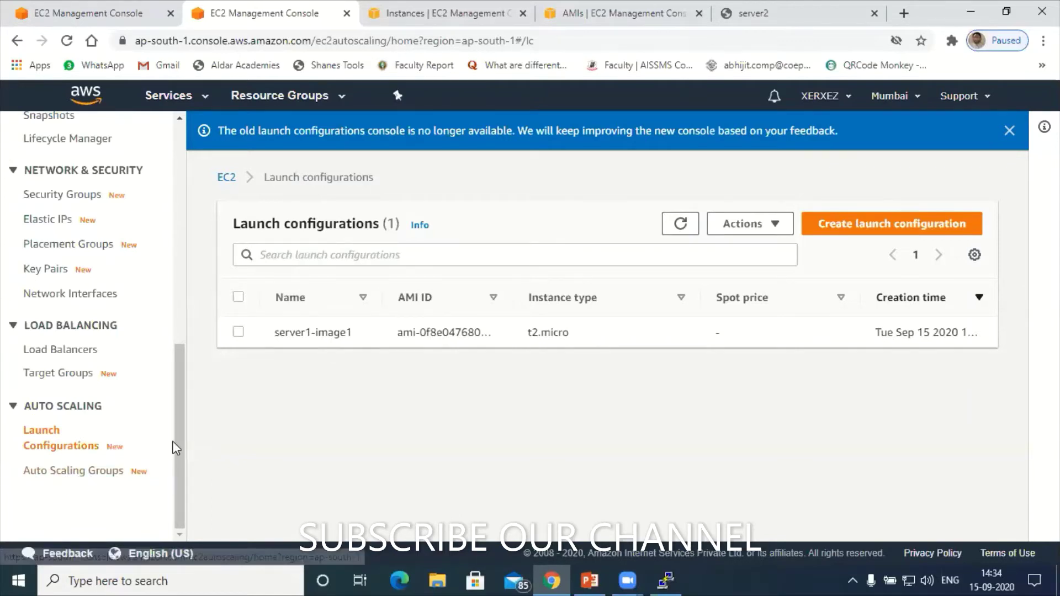
{"action": "left_click", "coordinate": [86, 476]}
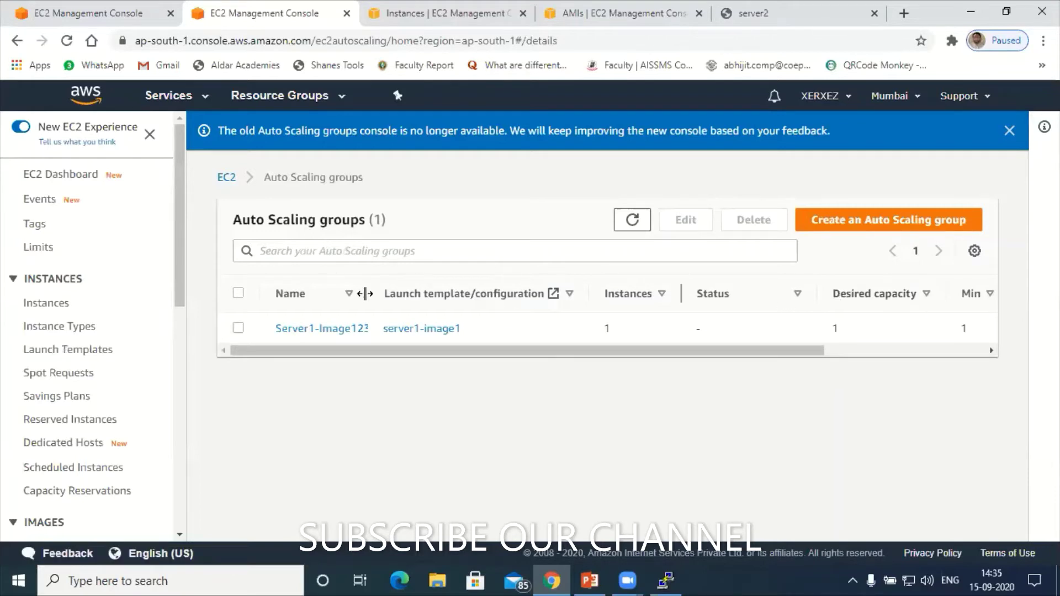
{"action": "left_click_drag", "start_coordinate": [369, 296], "coordinate": [405, 293]}
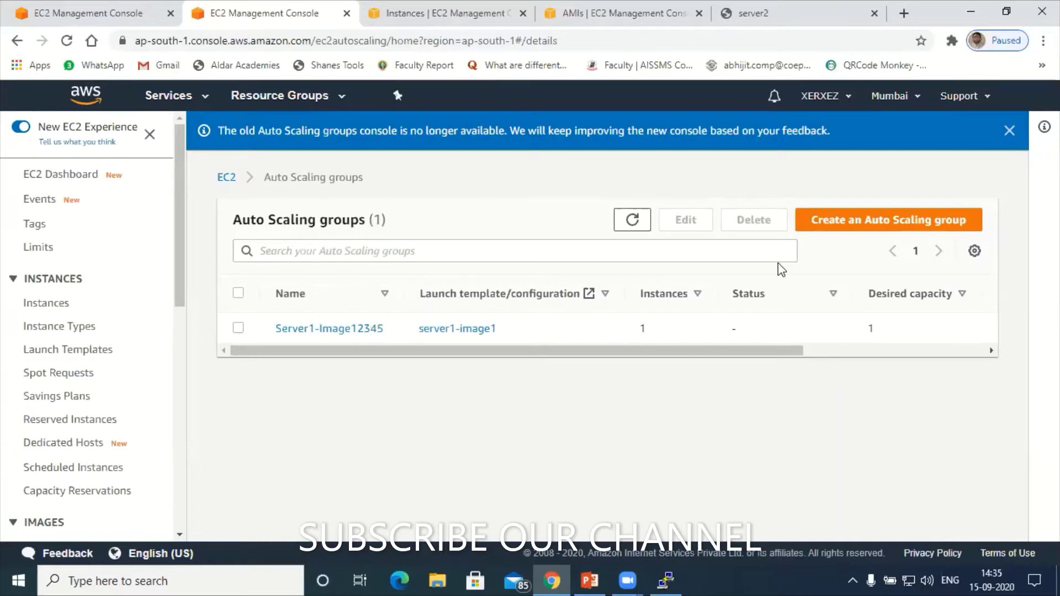
Step: Start creating an Auto Scaling group and name it server2-image123
{"action": "left_click", "coordinate": [909, 223]}
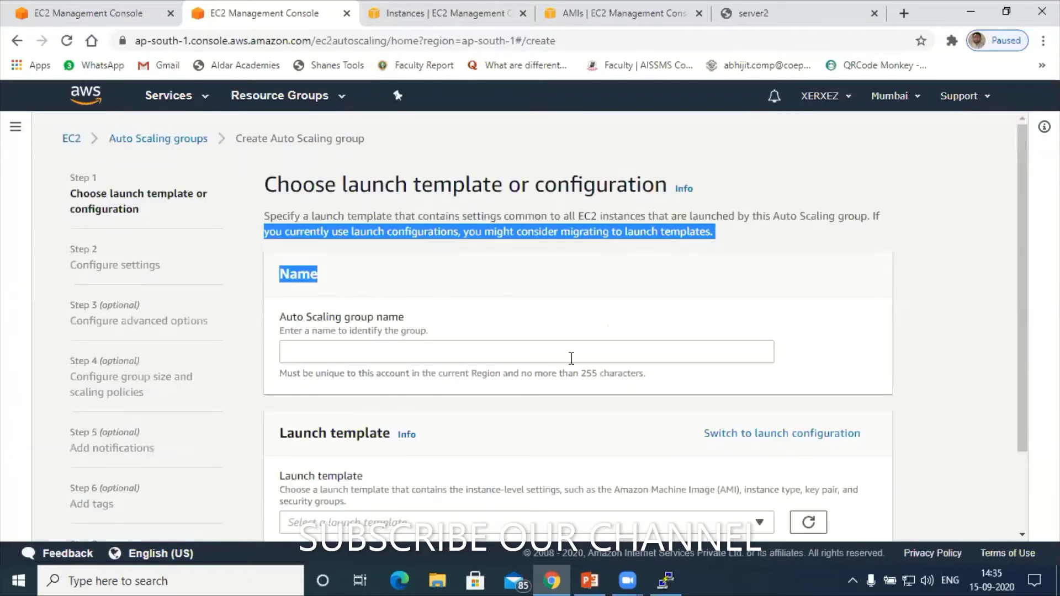
{"action": "left_click", "coordinate": [543, 350]}
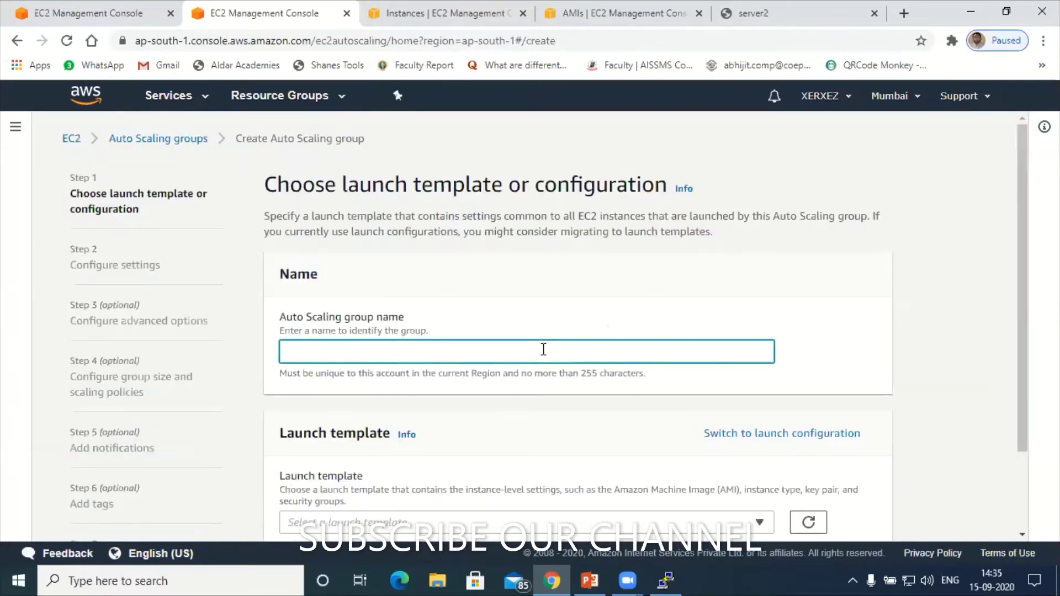
{"action": "type", "text": "S"}
{"action": "key", "text": "BackSpace"}
{"action": "type", "text": "se"}
{"action": "type", "text": "r"}
{"action": "type", "text": "ver1"}
{"action": "type", "text": "-"}
{"action": "type", "text": "image"}
{"action": "type", "text": "1"}
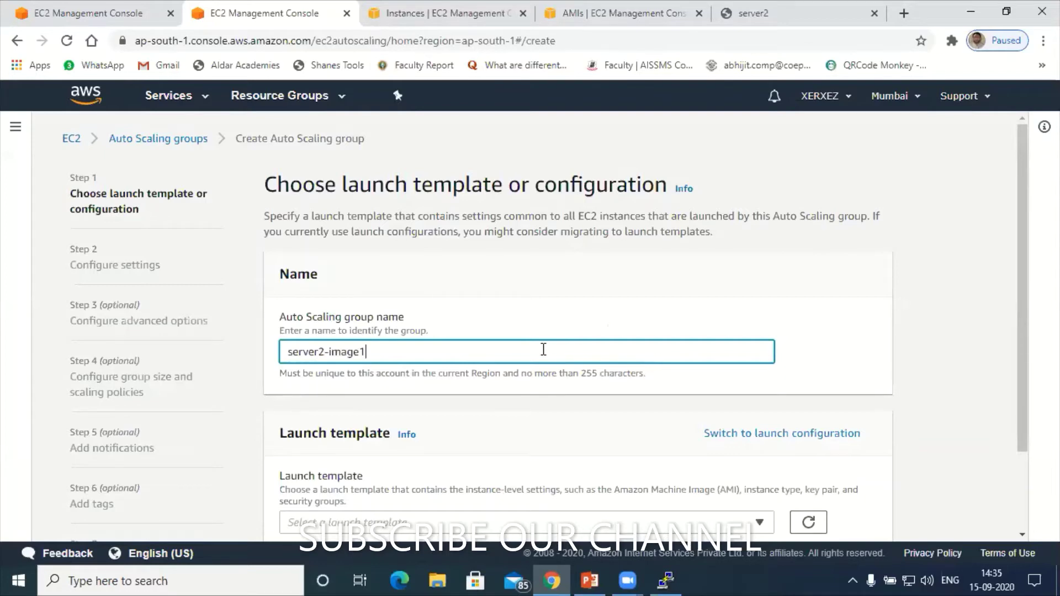
{"action": "type", "text": "23"}
Step: Check which launch templates are available for the new Auto Scaling group and refresh the template list
{"action": "scroll", "coordinate": [1022, 288], "scroll_direction": "down", "scroll_amount": 1}
{"action": "scroll", "coordinate": [1023, 336], "scroll_direction": "down", "scroll_amount": 2}
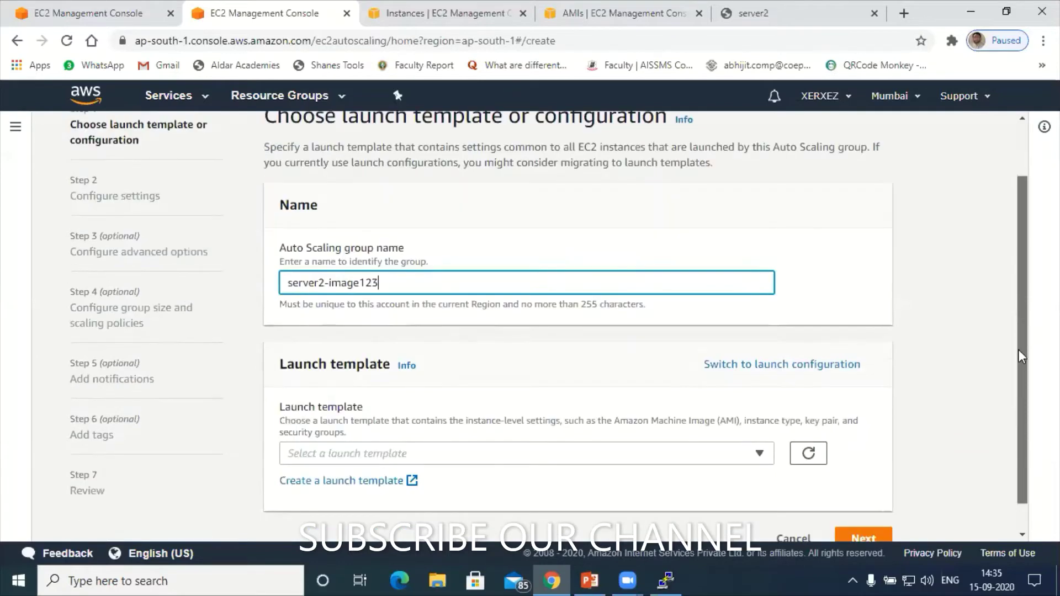
{"action": "scroll", "coordinate": [1023, 365], "scroll_direction": "down", "scroll_amount": 1}
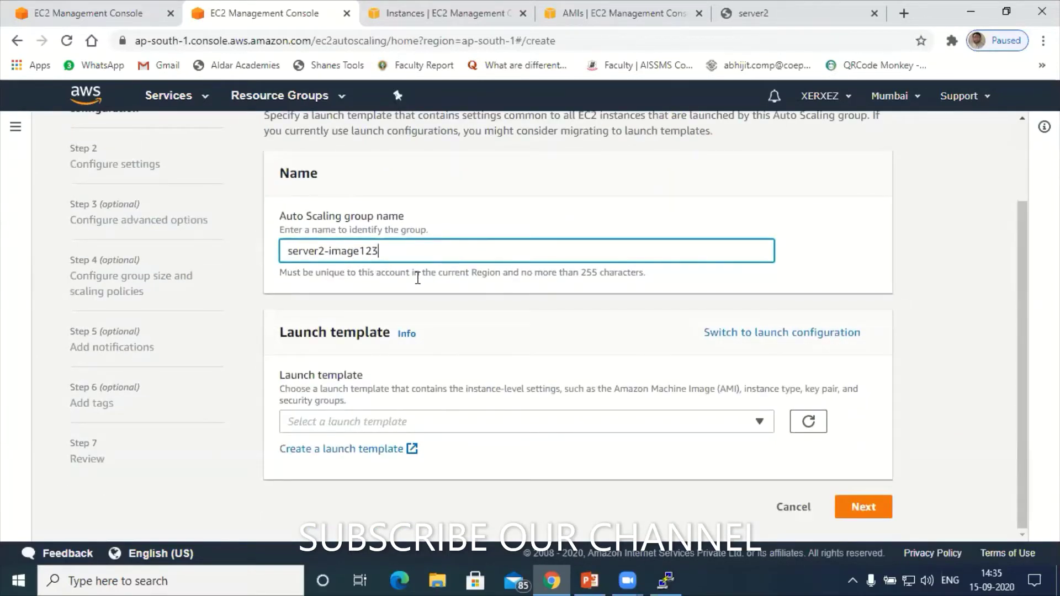
{"action": "left_click", "coordinate": [463, 430]}
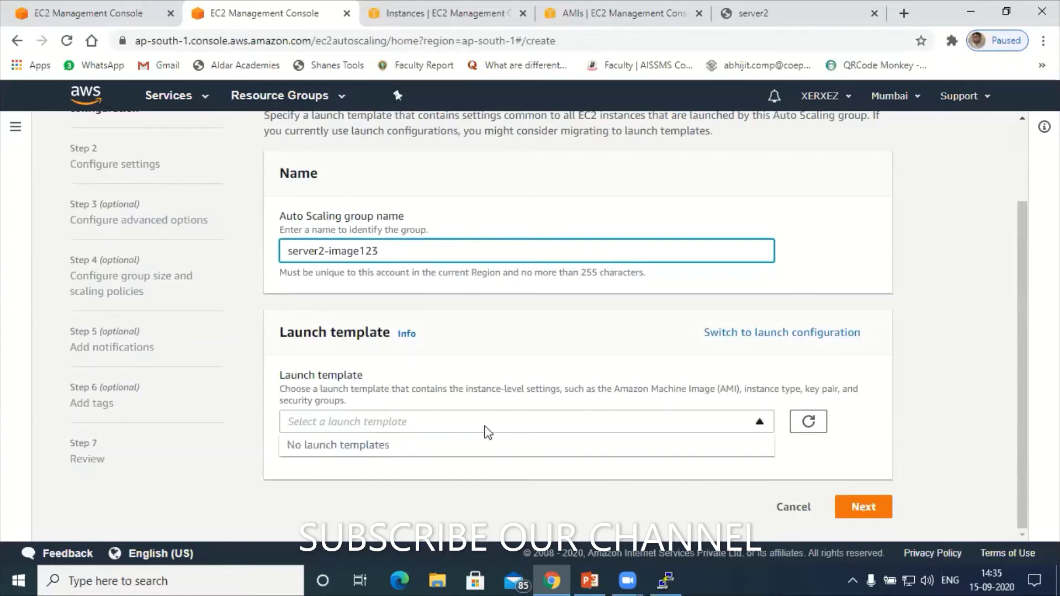
{"action": "left_click", "coordinate": [488, 432]}
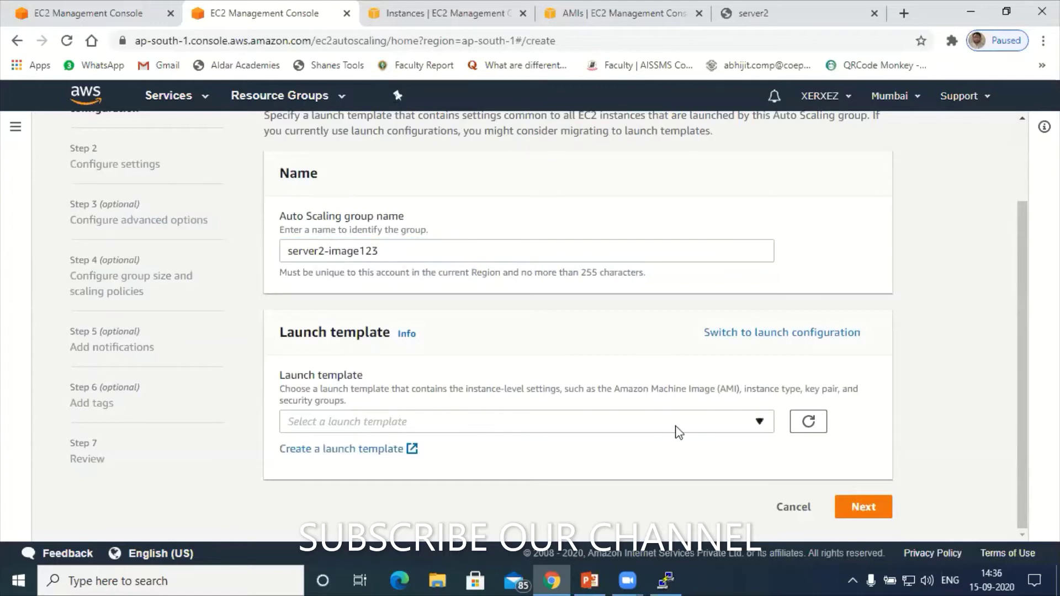
{"action": "left_click", "coordinate": [812, 424]}
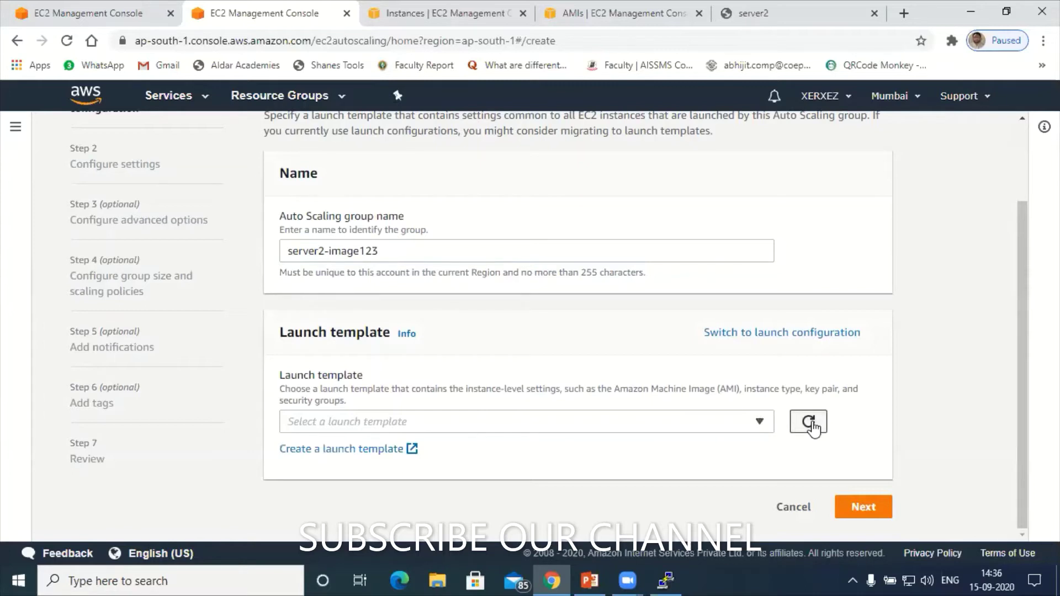
{"action": "left_click", "coordinate": [350, 456]}
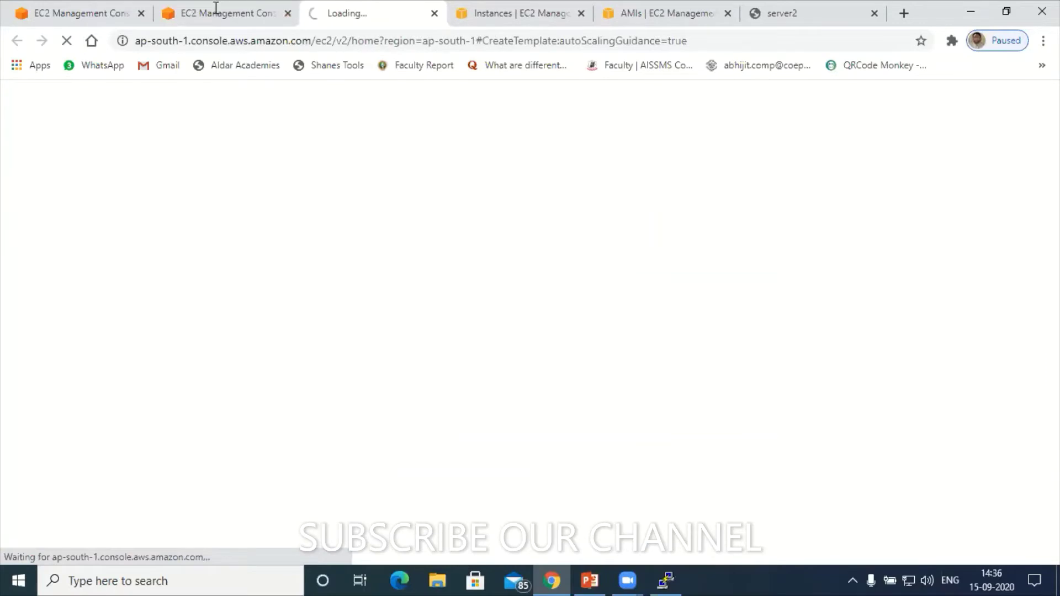
{"action": "key", "text": "ctrl+shift+Tab"}
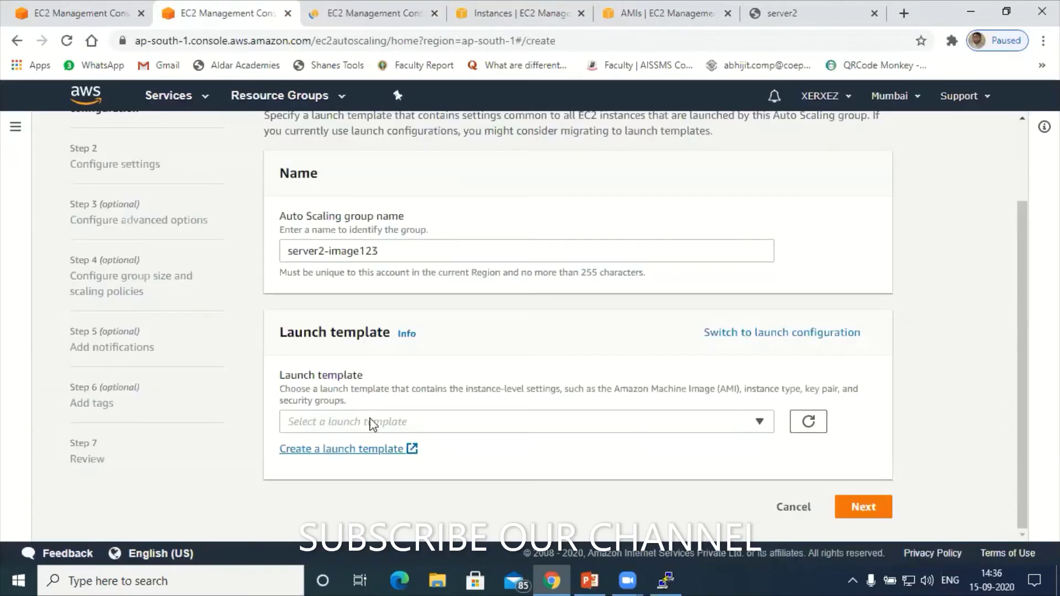
{"action": "left_click", "coordinate": [370, 423]}
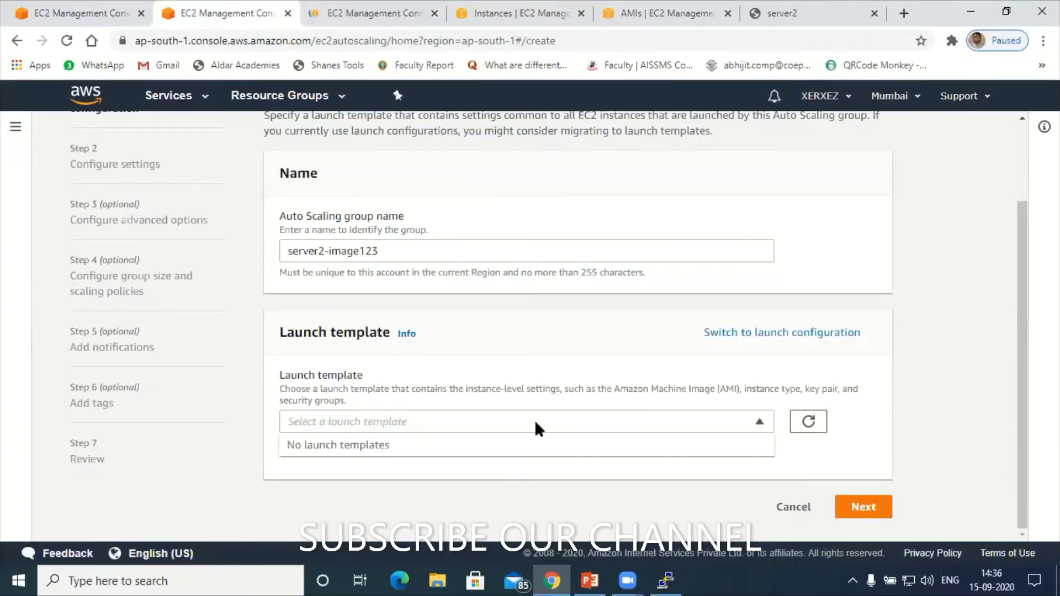
{"action": "left_click", "coordinate": [508, 422]}
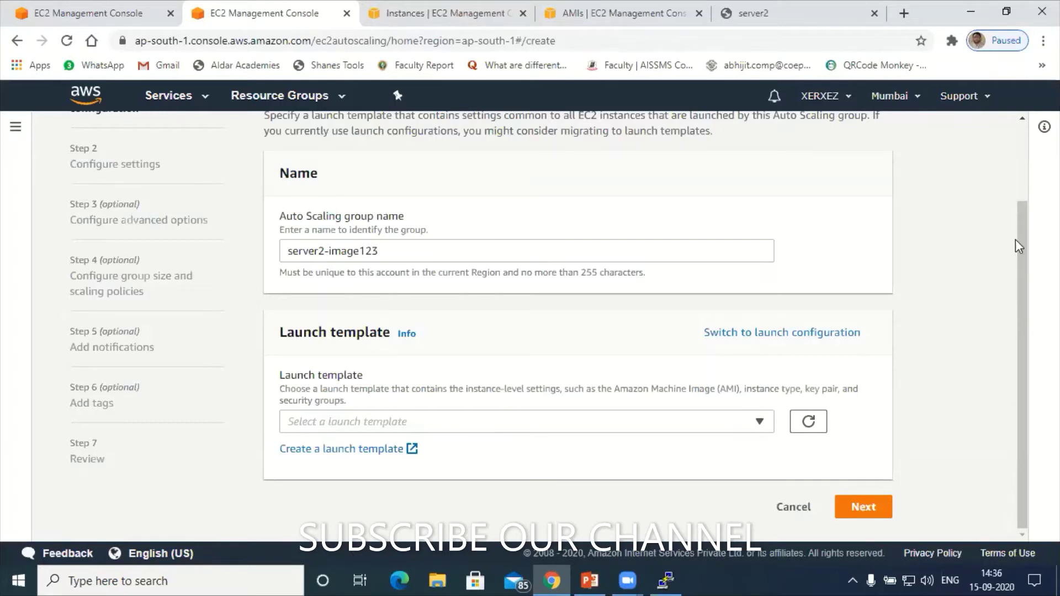
{"action": "scroll", "coordinate": [1028, 243], "scroll_direction": "up", "scroll_amount": 1}
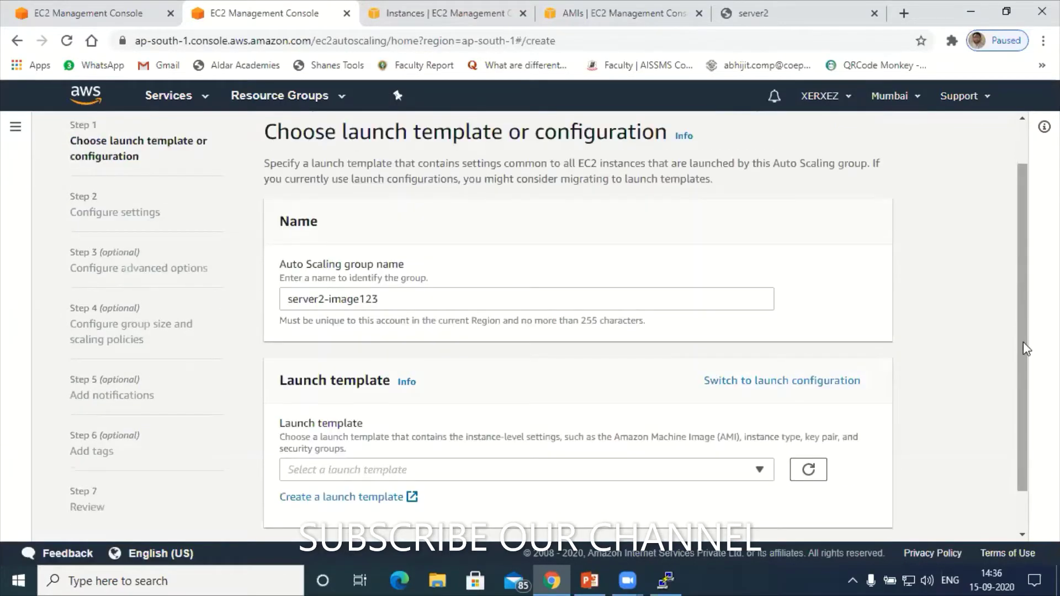
{"action": "scroll", "coordinate": [394, 450], "scroll_direction": "down", "scroll_amount": 1}
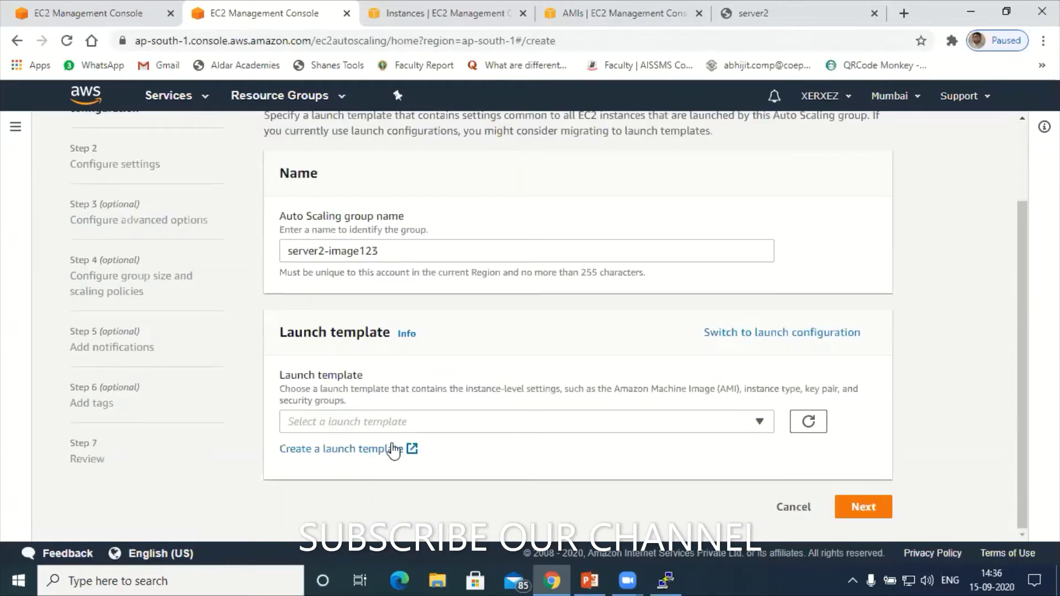
Step: Start a new launch template from the Auto Scaling group form, named server2-template with the version description server2-imag1
{"action": "left_click", "coordinate": [394, 450]}
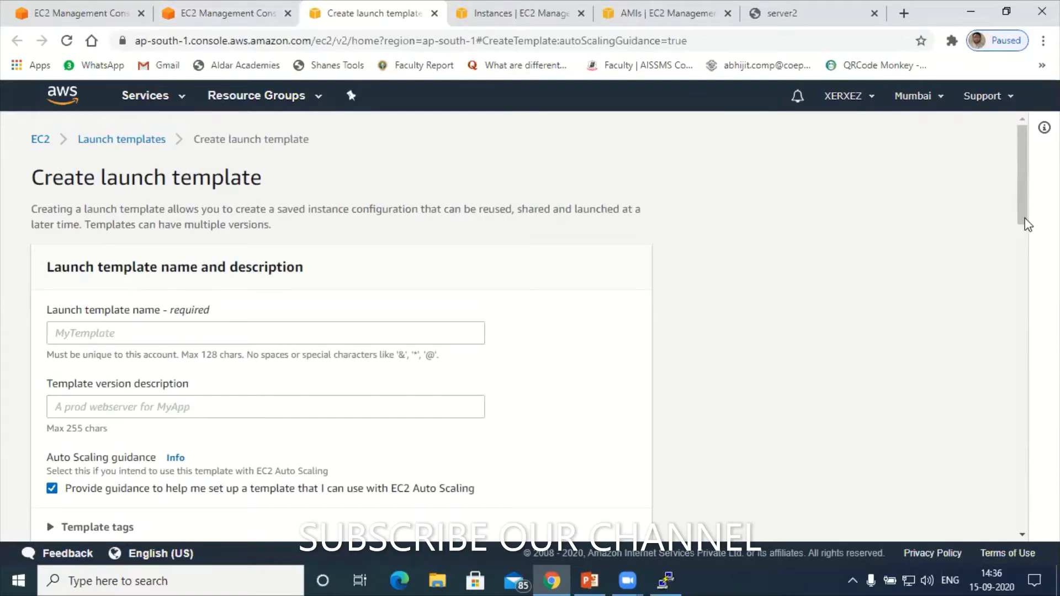
{"action": "scroll", "coordinate": [1023, 267], "scroll_direction": "down", "scroll_amount": 2}
{"action": "scroll", "coordinate": [1024, 310], "scroll_direction": "down", "scroll_amount": 2}
{"action": "scroll", "coordinate": [1015, 223], "scroll_direction": "down", "scroll_amount": 2}
{"action": "scroll", "coordinate": [232, 333], "scroll_direction": "up", "scroll_amount": 5}
{"action": "left_click", "coordinate": [235, 333]}
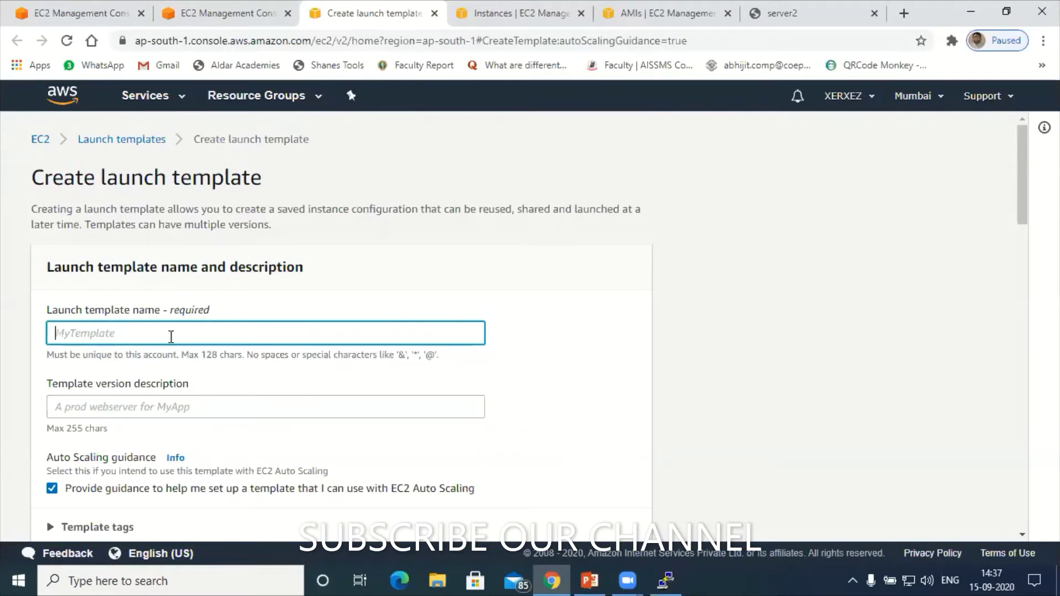
{"action": "type", "text": "server2-template"}
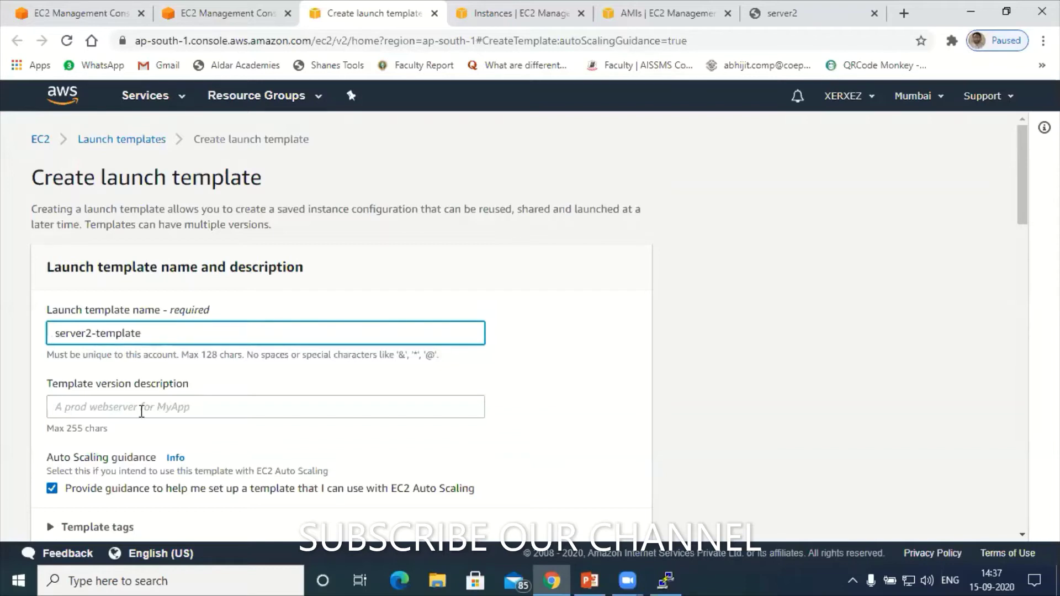
{"action": "left_click", "coordinate": [135, 412]}
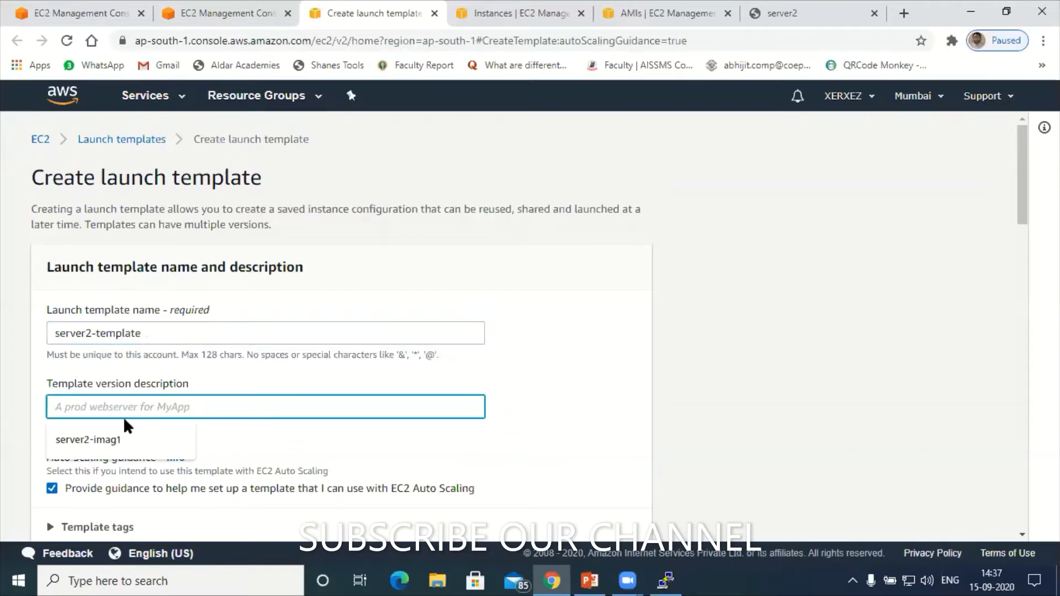
{"action": "left_click", "coordinate": [100, 442]}
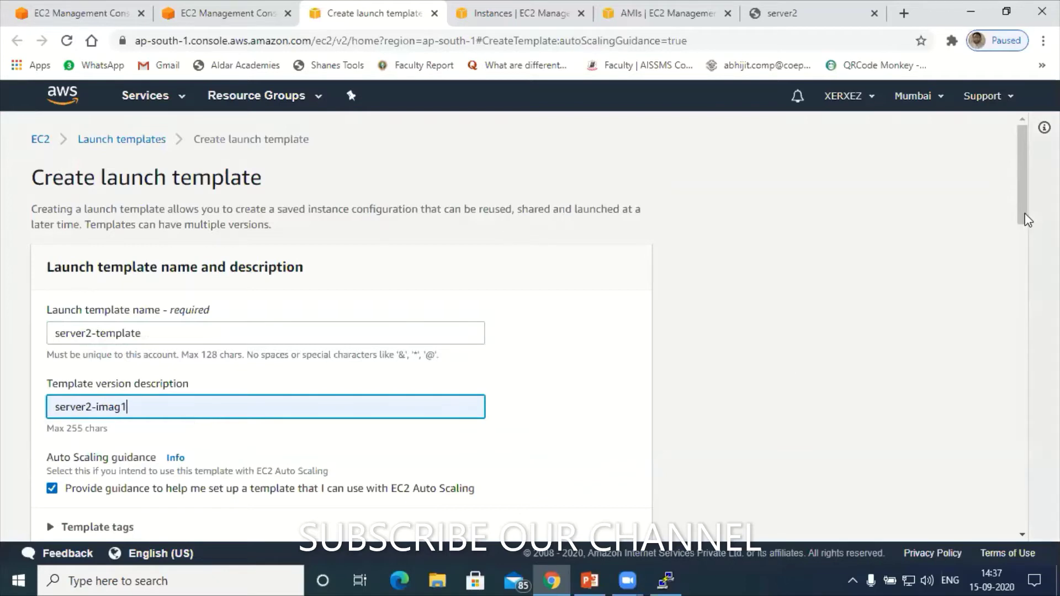
Step: Look through the launch template form's AMI, instance type, key pair and network settings sections
{"action": "scroll", "coordinate": [1026, 254], "scroll_direction": "down", "scroll_amount": 1}
{"action": "scroll", "coordinate": [1025, 276], "scroll_direction": "down", "scroll_amount": 2}
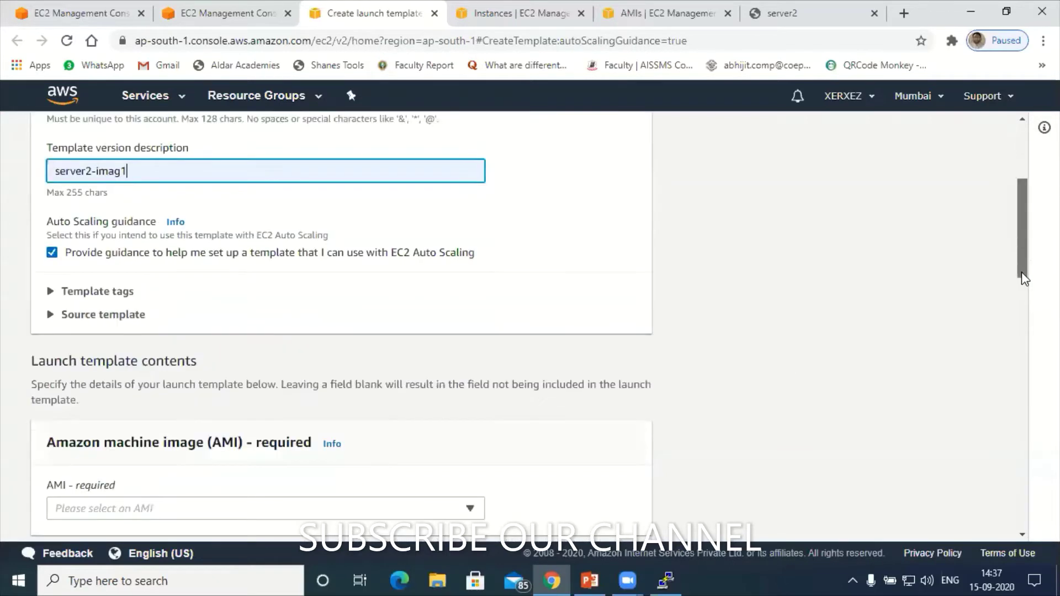
{"action": "scroll", "coordinate": [1022, 309], "scroll_direction": "down", "scroll_amount": 1}
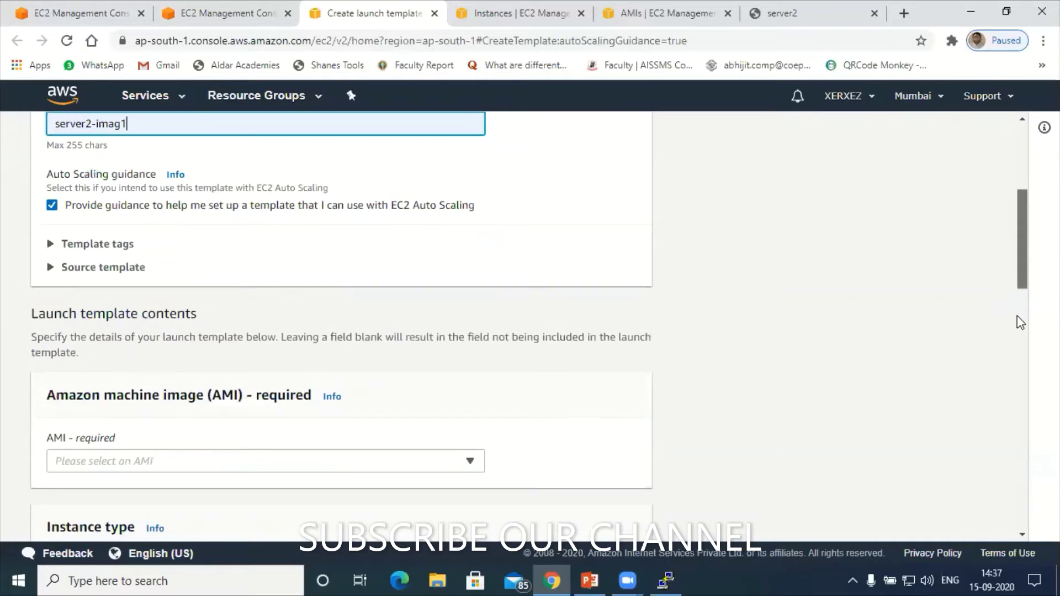
{"action": "scroll", "coordinate": [367, 308], "scroll_direction": "down", "scroll_amount": 2}
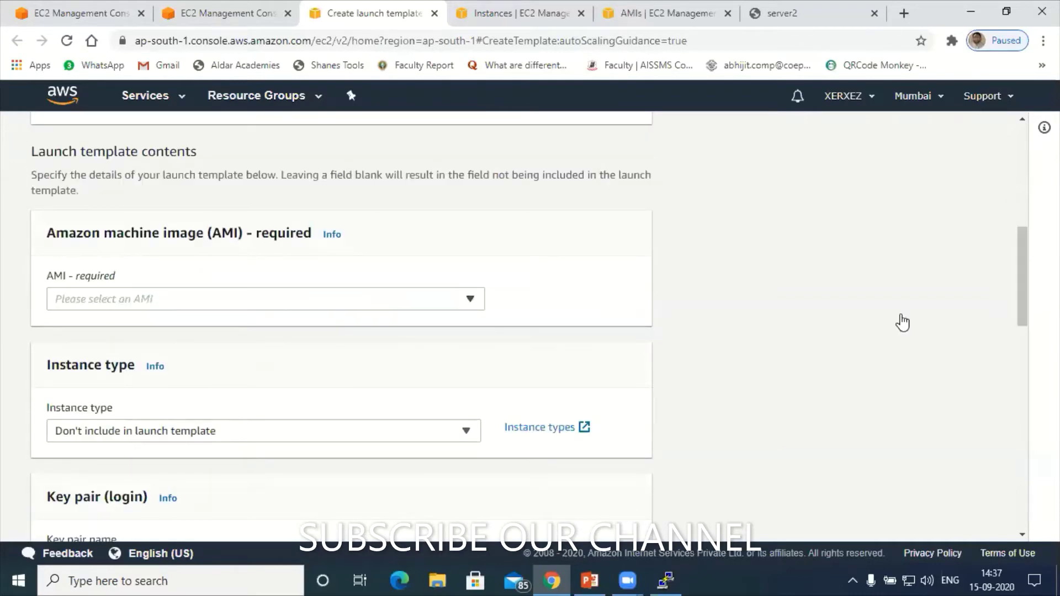
{"action": "scroll", "coordinate": [1023, 278], "scroll_direction": "up", "scroll_amount": 3}
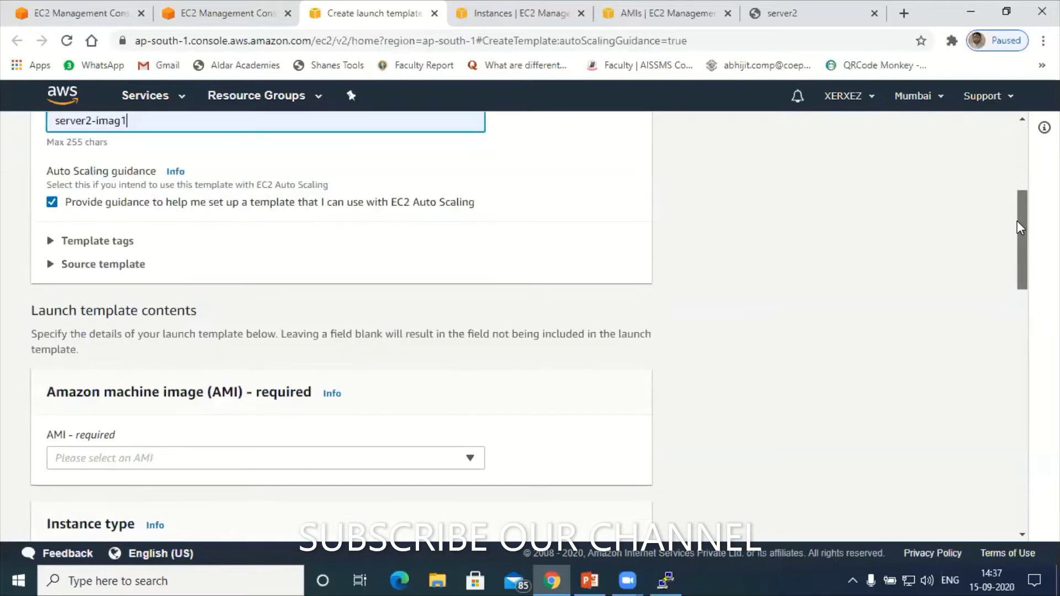
{"action": "scroll", "coordinate": [1023, 279], "scroll_direction": "up", "scroll_amount": 5}
{"action": "scroll", "coordinate": [1024, 364], "scroll_direction": "down", "scroll_amount": 8}
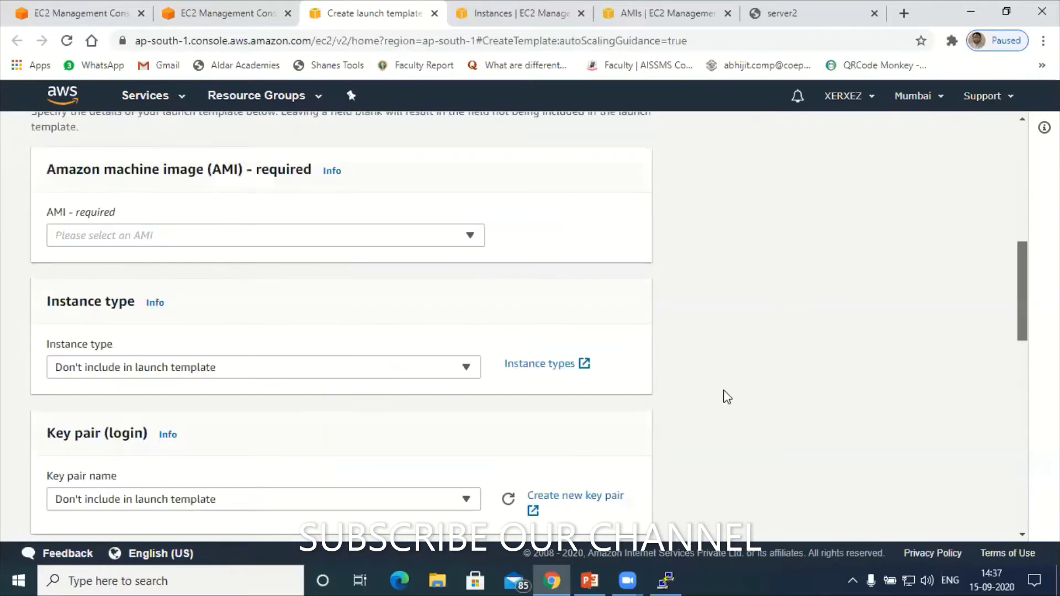
{"action": "scroll", "coordinate": [257, 216], "scroll_direction": "down", "scroll_amount": 3}
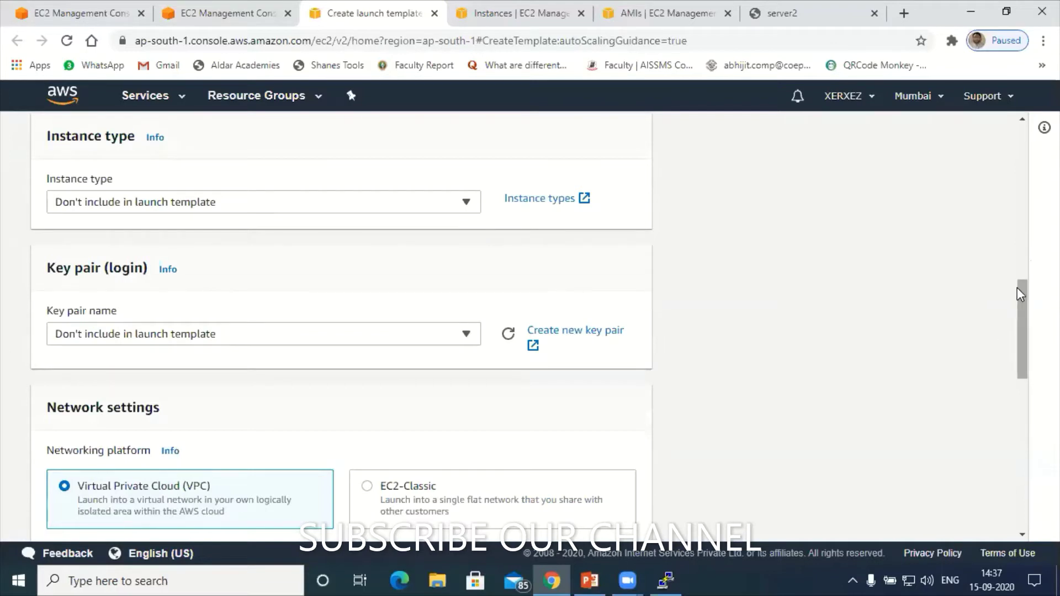
{"action": "scroll", "coordinate": [1022, 293], "scroll_direction": "up", "scroll_amount": 4}
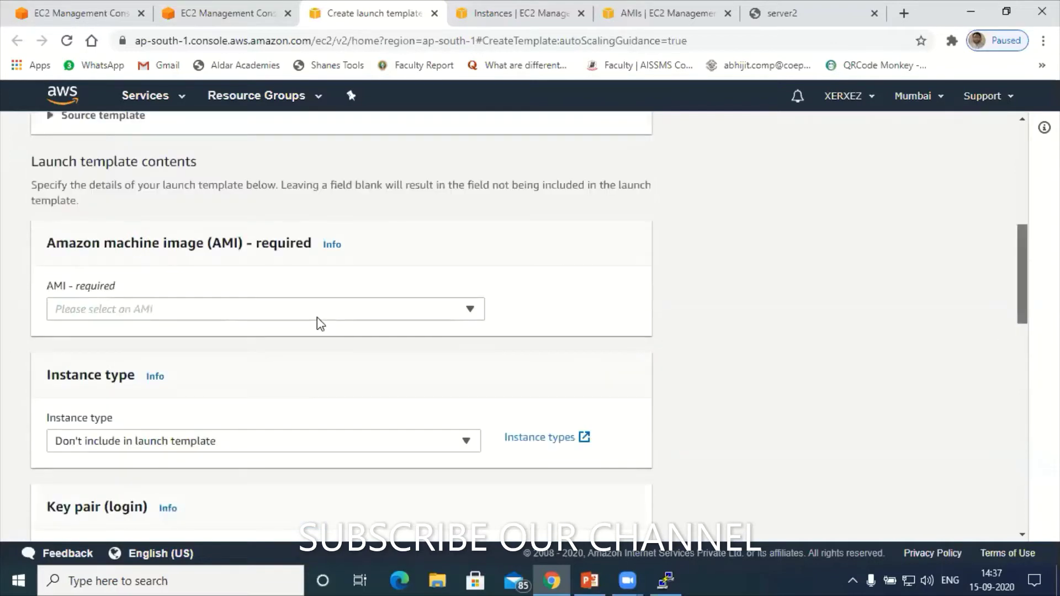
Step: Browse the list of AMIs available for the launch template
{"action": "left_click", "coordinate": [282, 317]}
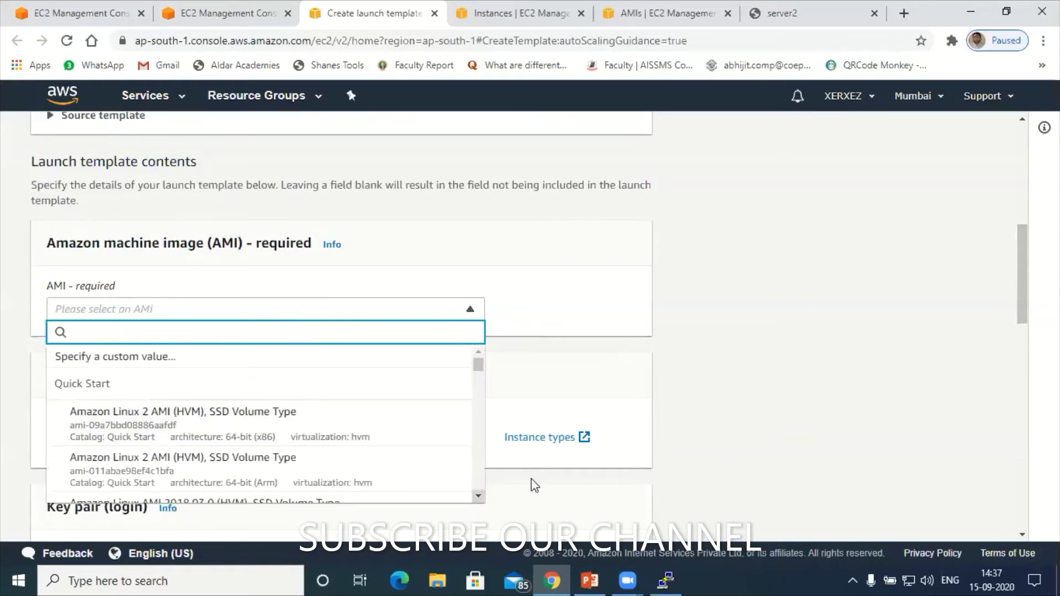
{"action": "scroll", "coordinate": [485, 401], "scroll_direction": "down", "scroll_amount": 2}
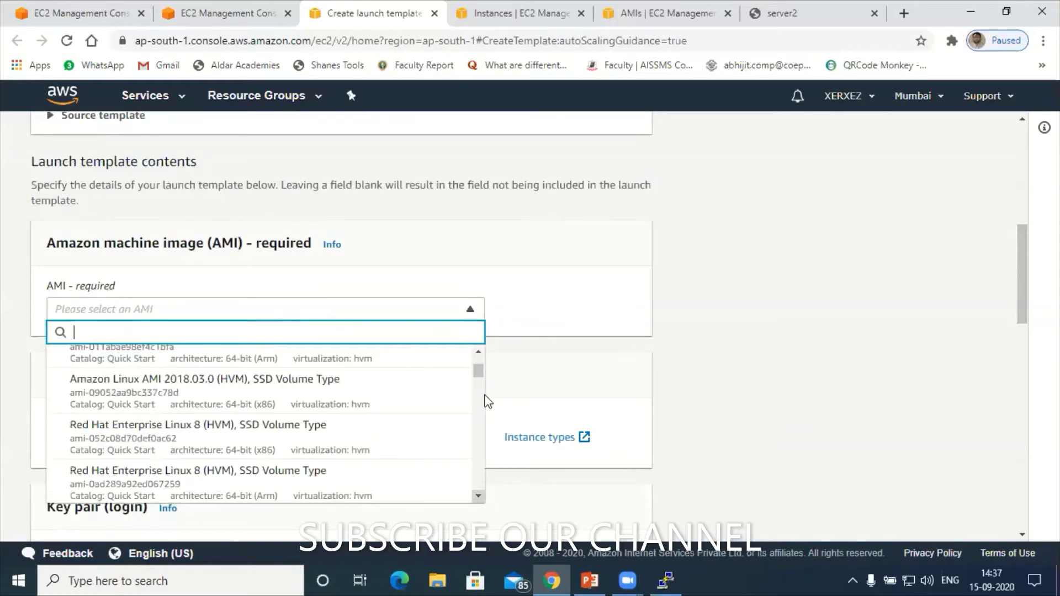
{"action": "left_click_drag", "start_coordinate": [480, 375], "coordinate": [477, 362]}
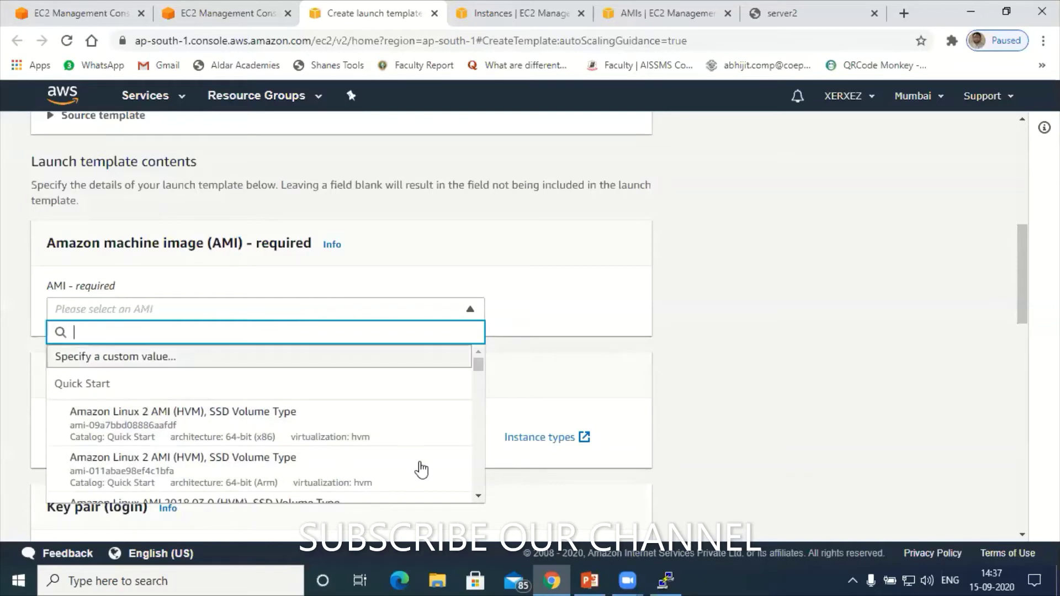
{"action": "scroll", "coordinate": [496, 490], "scroll_direction": "down", "scroll_amount": 1}
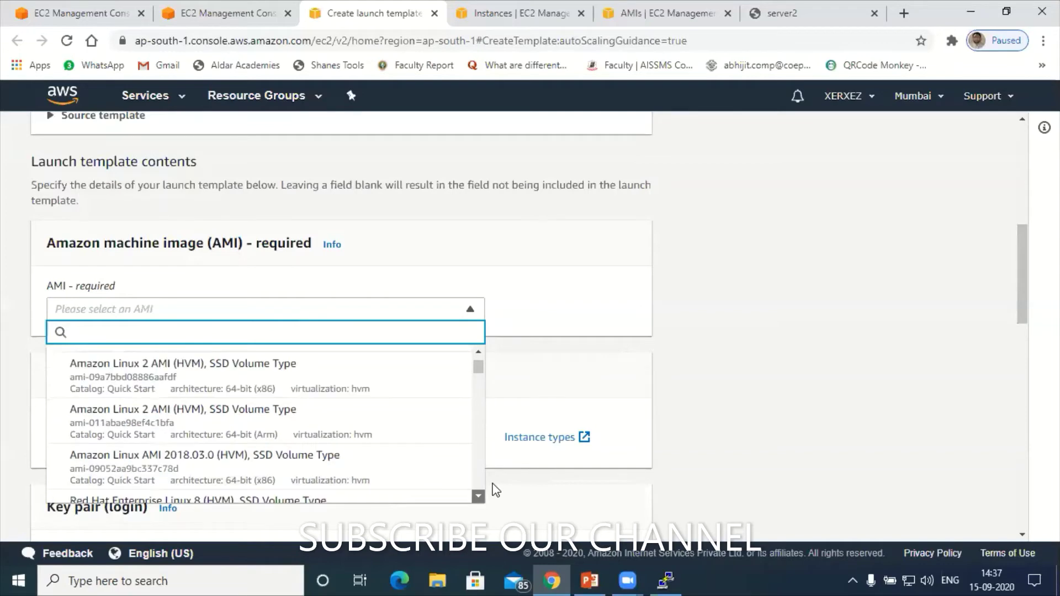
{"action": "scroll", "coordinate": [496, 490], "scroll_direction": "down", "scroll_amount": 1}
{"action": "scroll", "coordinate": [481, 393], "scroll_direction": "down", "scroll_amount": 2}
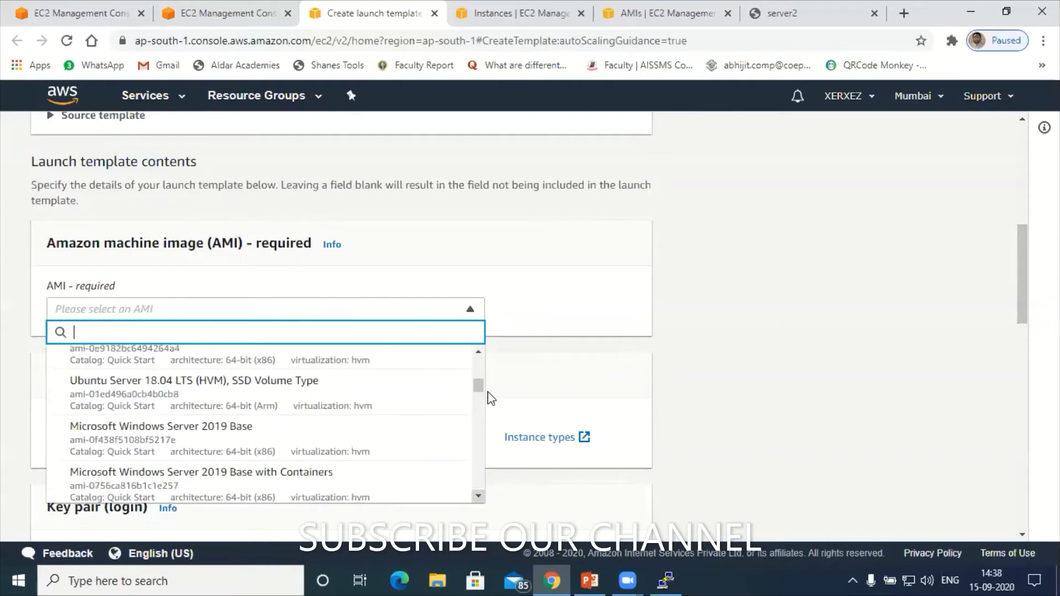
{"action": "scroll", "coordinate": [478, 403], "scroll_direction": "down", "scroll_amount": 1}
{"action": "scroll", "coordinate": [478, 408], "scroll_direction": "down", "scroll_amount": 2}
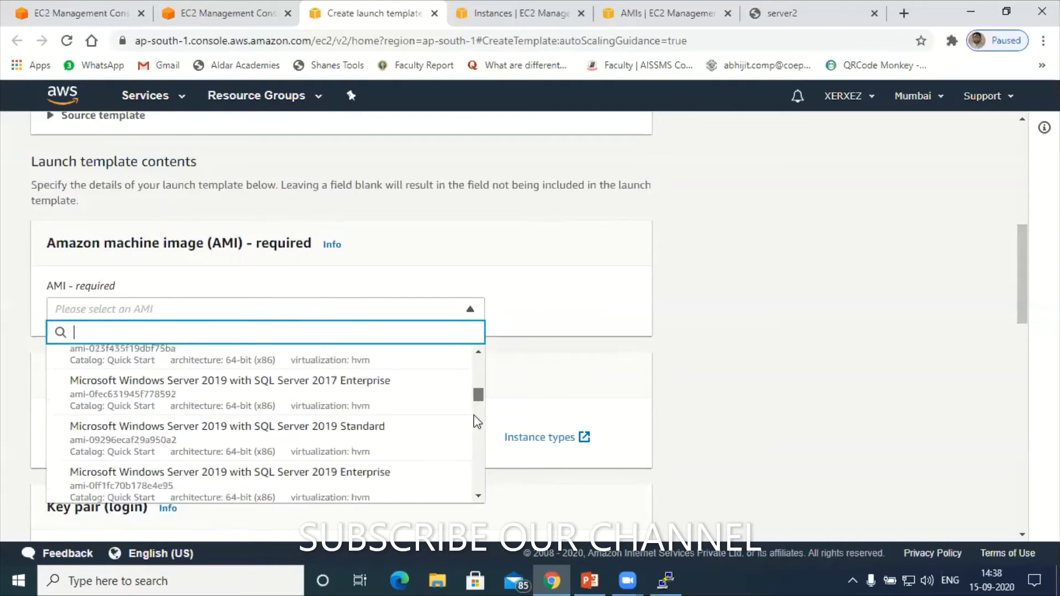
{"action": "scroll", "coordinate": [486, 353], "scroll_direction": "down", "scroll_amount": 2}
{"action": "scroll", "coordinate": [488, 341], "scroll_direction": "up", "scroll_amount": 10}
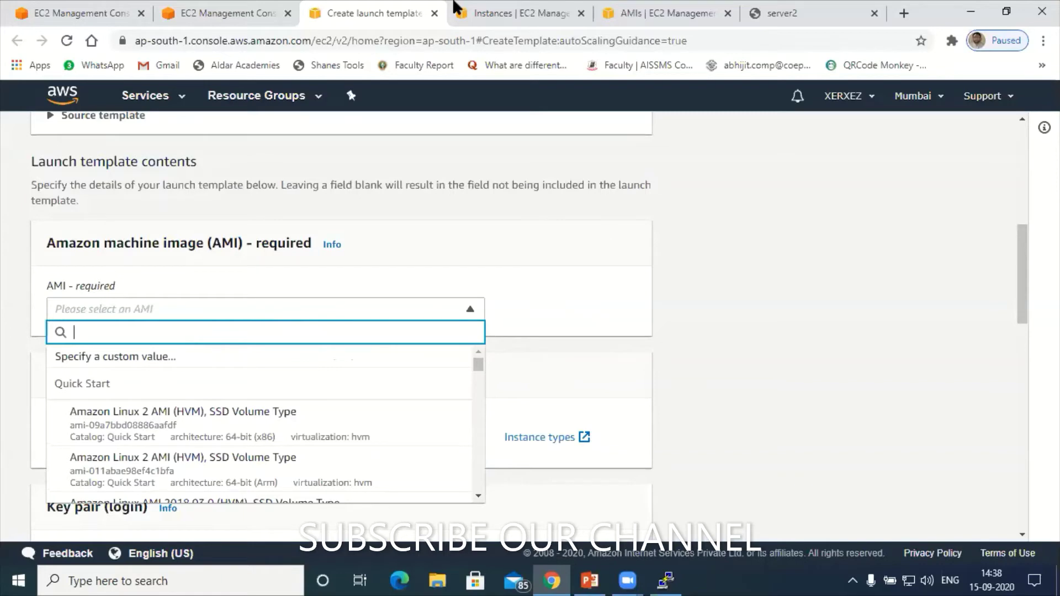
Step: Abandon the unfinished launch template and Auto Scaling group form, and reopen the Auto Scaling groups list
{"action": "left_click", "coordinate": [434, 14]}
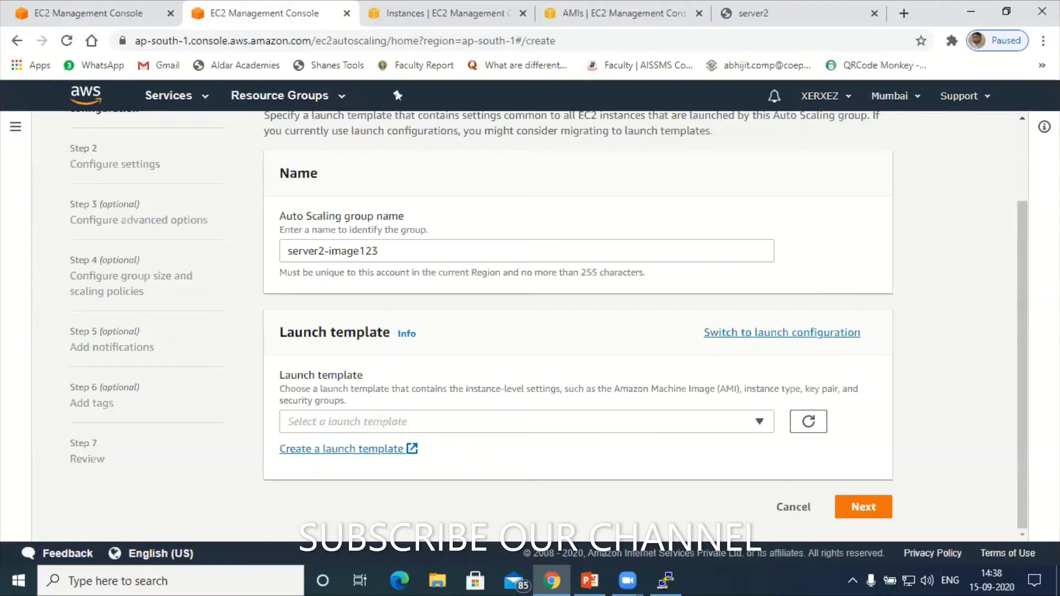
{"action": "scroll", "coordinate": [1030, 198], "scroll_direction": "up", "scroll_amount": 1}
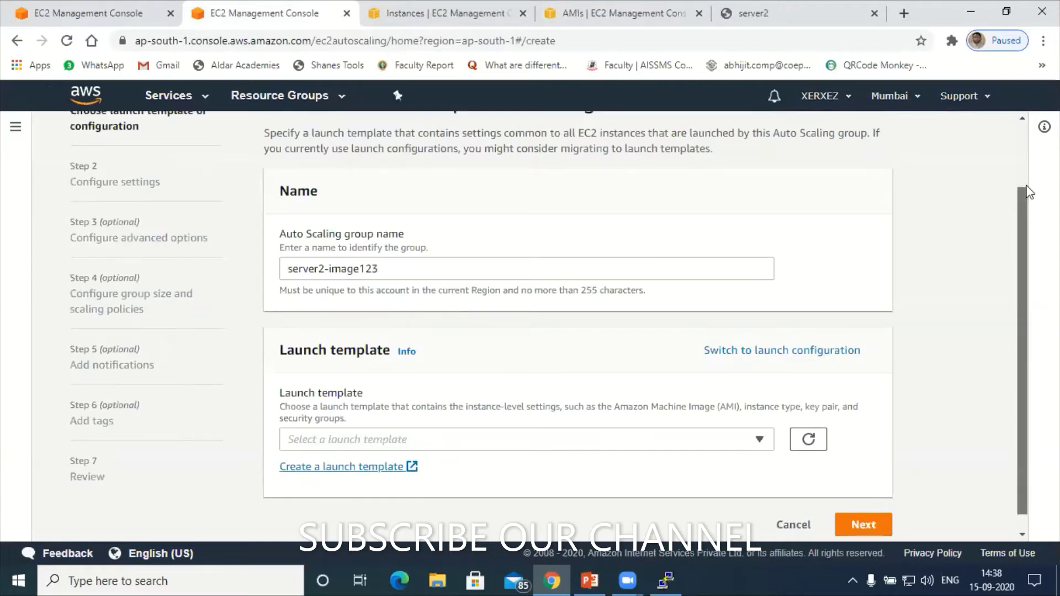
{"action": "scroll", "coordinate": [496, 171], "scroll_direction": "up", "scroll_amount": 2}
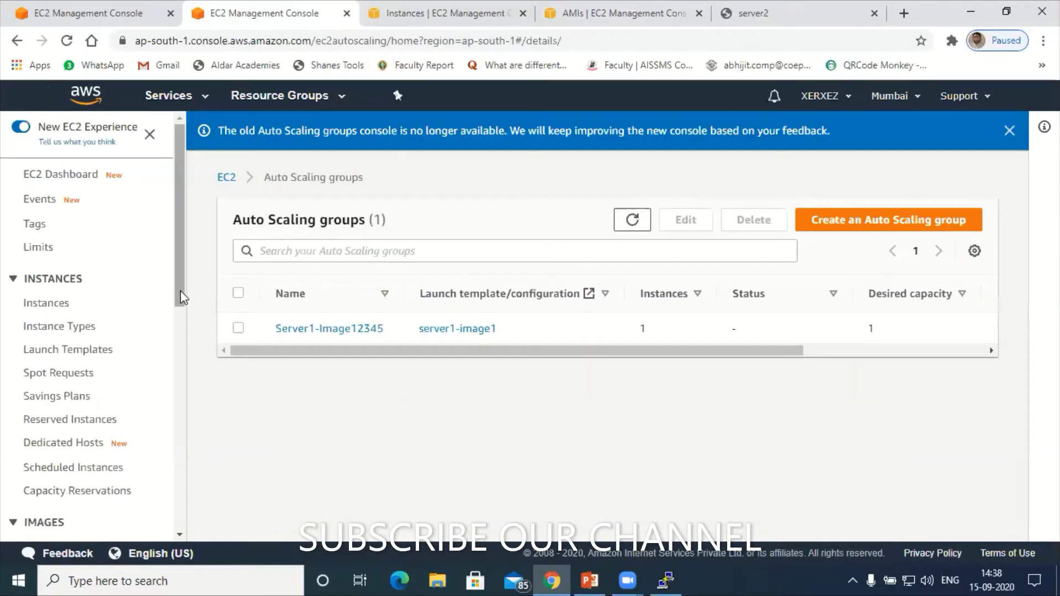
{"action": "scroll", "coordinate": [176, 386], "scroll_direction": "down", "scroll_amount": 2}
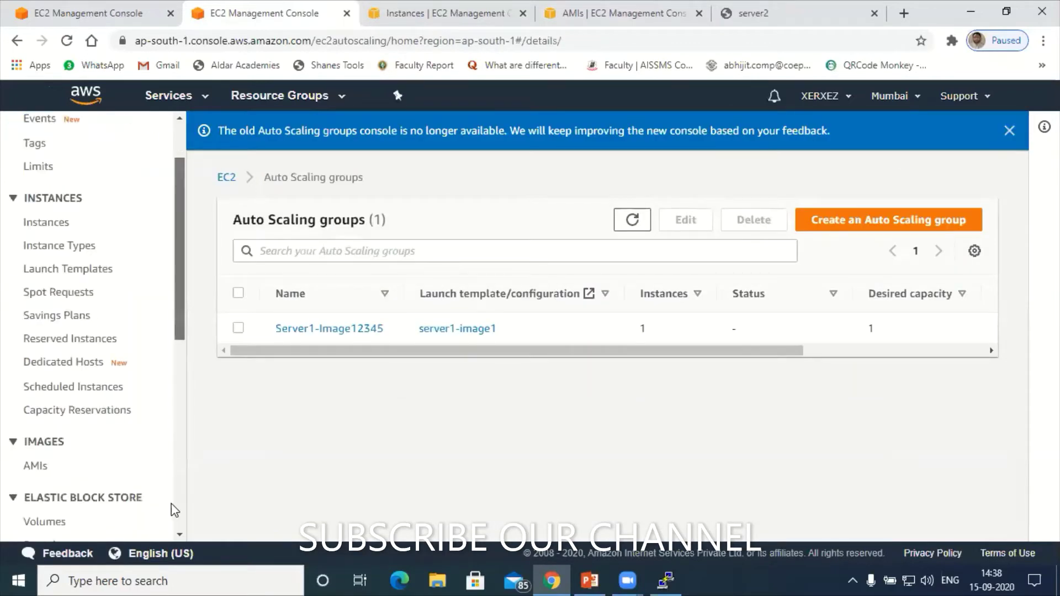
{"action": "scroll", "coordinate": [170, 518], "scroll_direction": "down", "scroll_amount": 8}
{"action": "scroll", "coordinate": [58, 467], "scroll_direction": "down", "scroll_amount": 2}
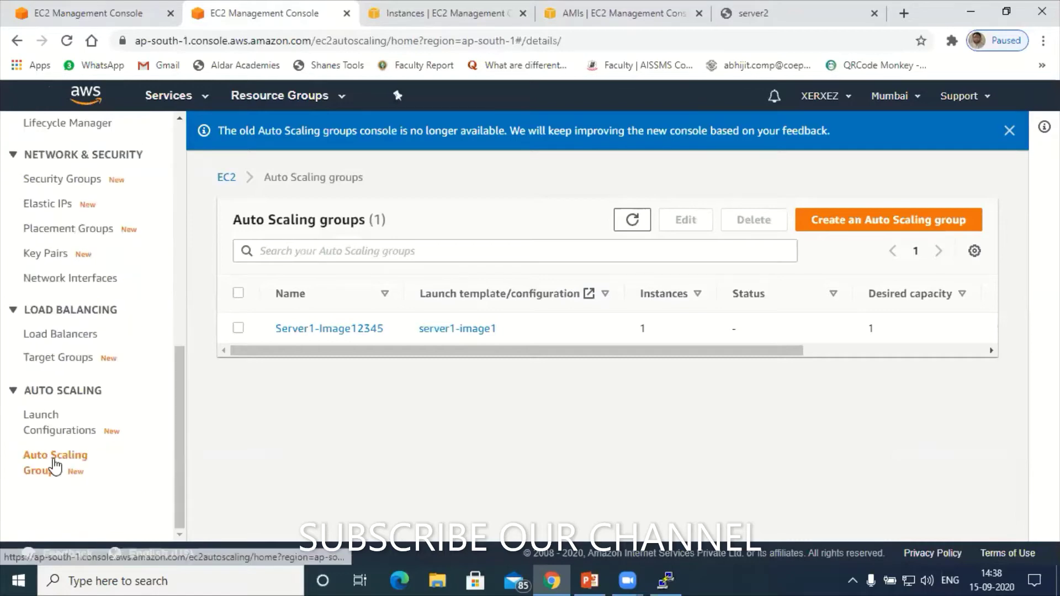
{"action": "left_click", "coordinate": [55, 466]}
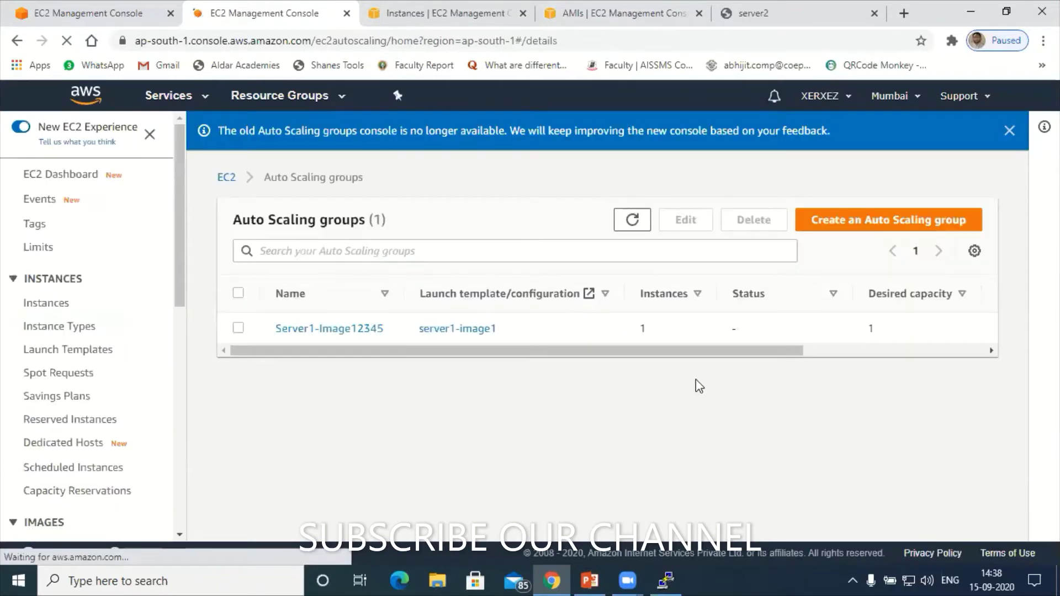
{"action": "left_click", "coordinate": [851, 222]}
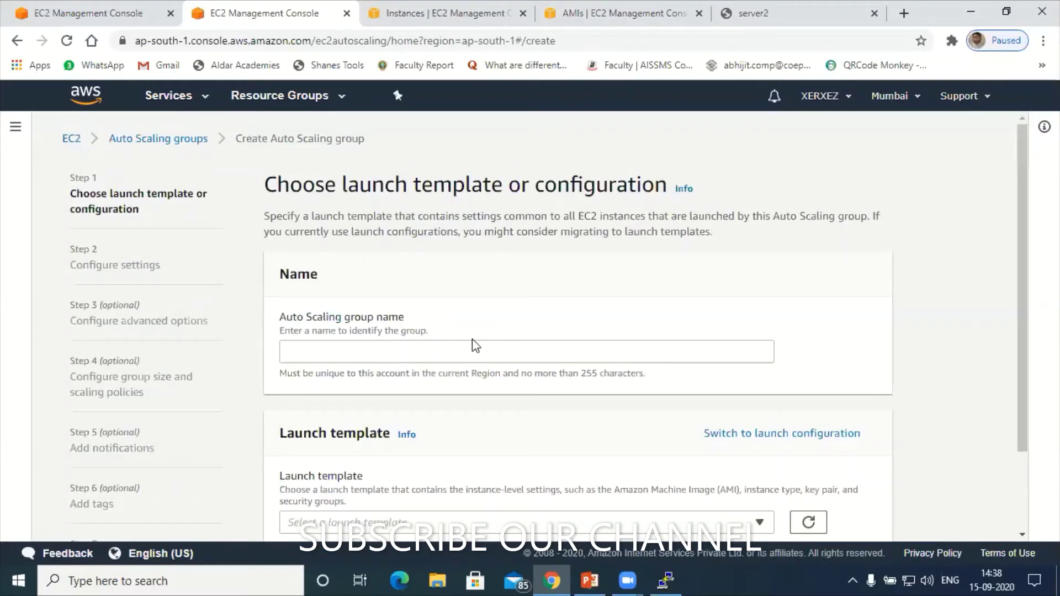
{"action": "left_click", "coordinate": [421, 360]}
{"action": "type", "text": "s"}
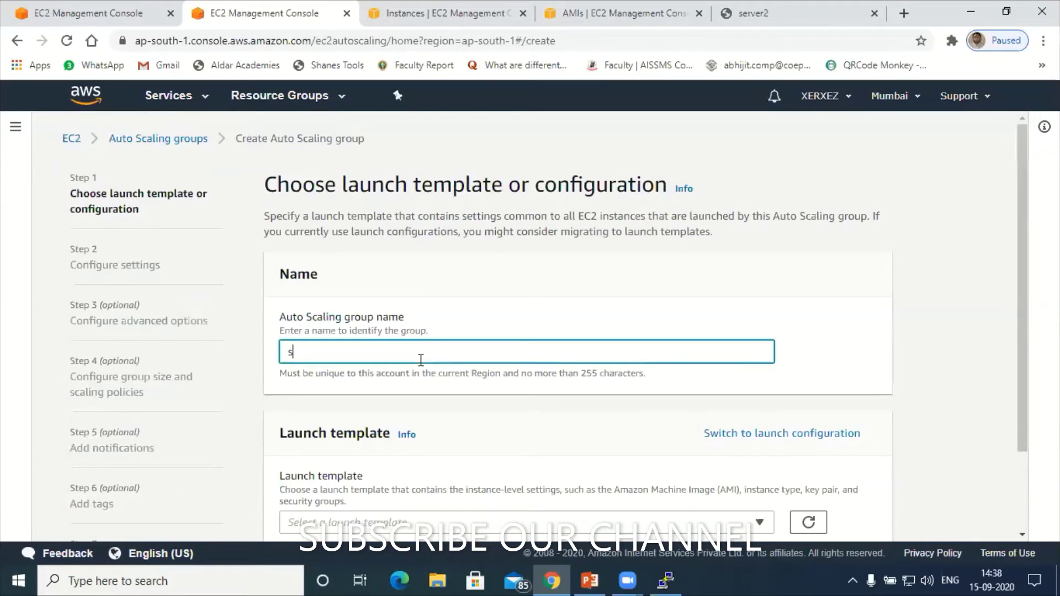
{"action": "type", "text": "erver2-image123"}
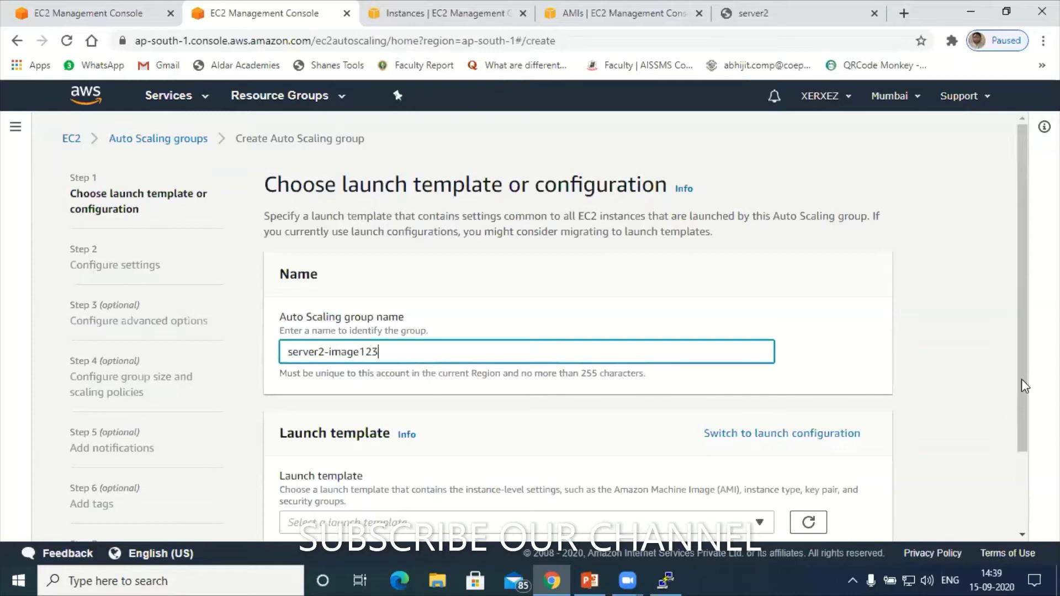
{"action": "scroll", "coordinate": [1026, 422], "scroll_direction": "down", "scroll_amount": 2}
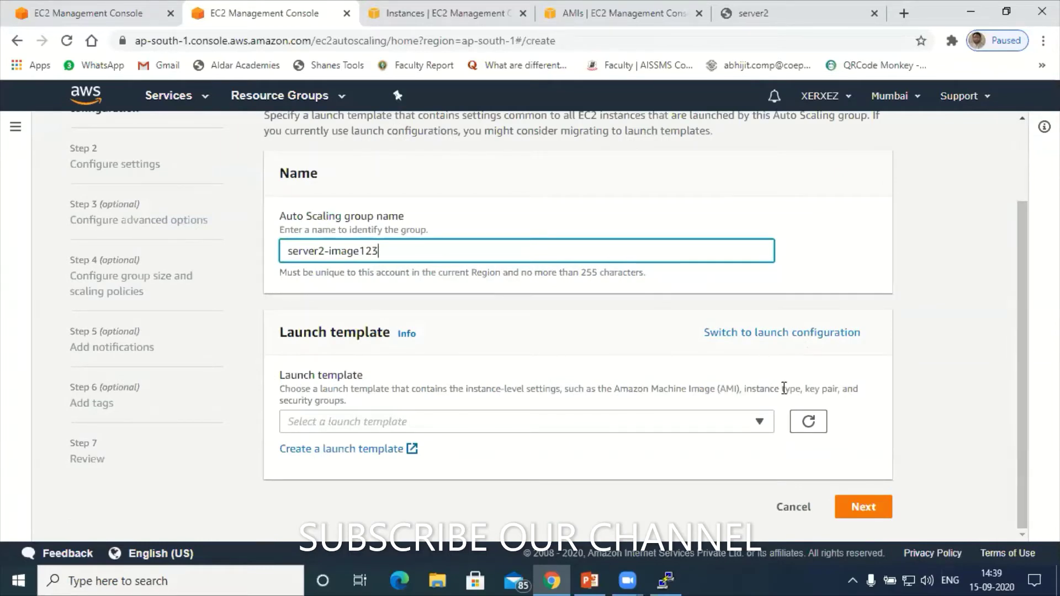
{"action": "key", "text": "Return"}
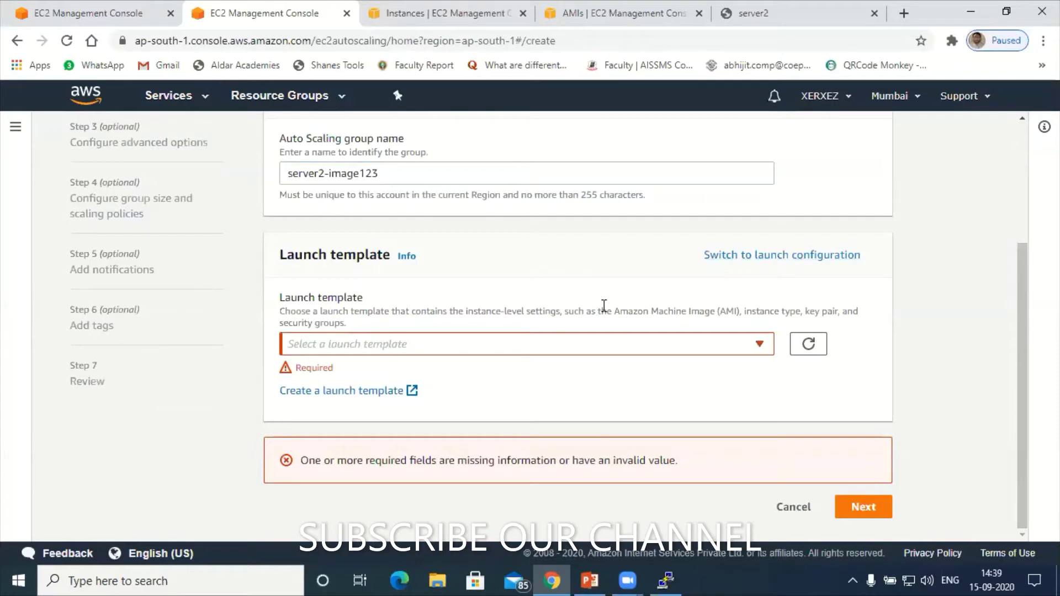
{"action": "left_click", "coordinate": [551, 349]}
{"action": "left_click", "coordinate": [807, 343]}
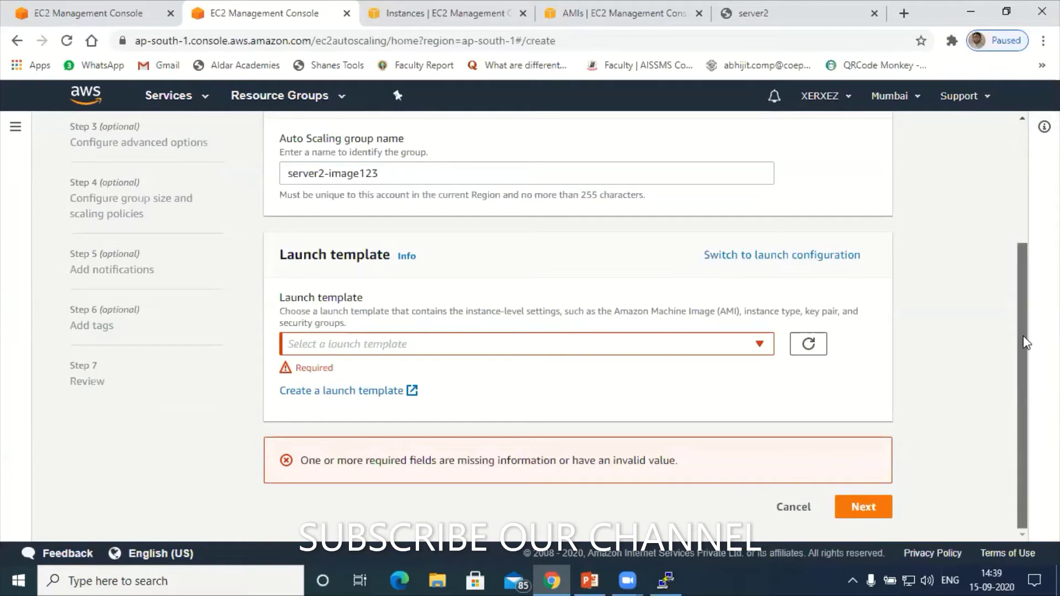
{"action": "left_click", "coordinate": [1025, 210]}
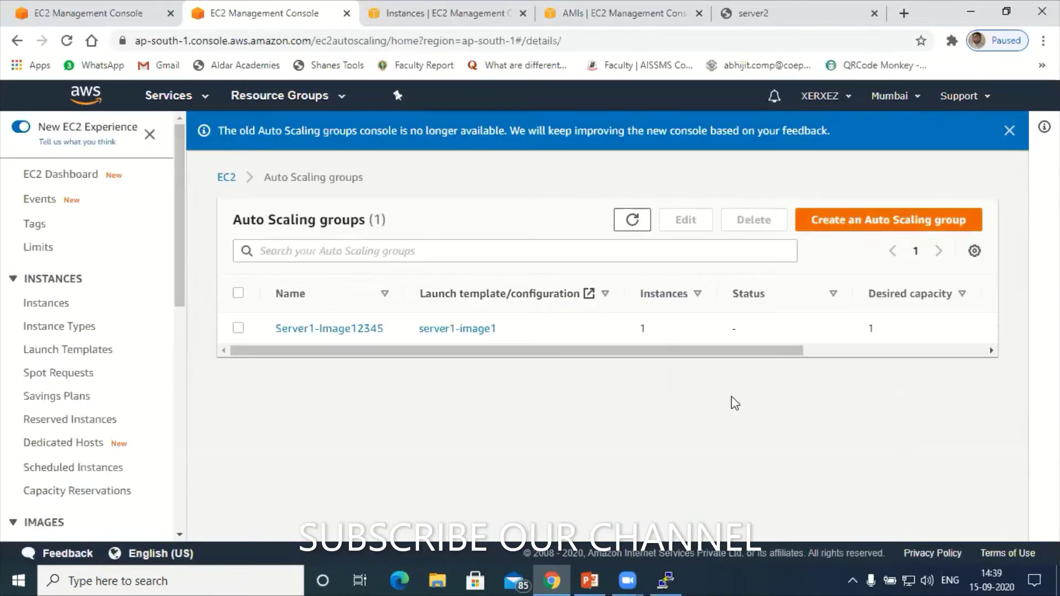
Step: Start creating an Auto Scaling group from the groups list and name it server2-image123
{"action": "scroll", "coordinate": [780, 362], "scroll_direction": "right", "scroll_amount": 2}
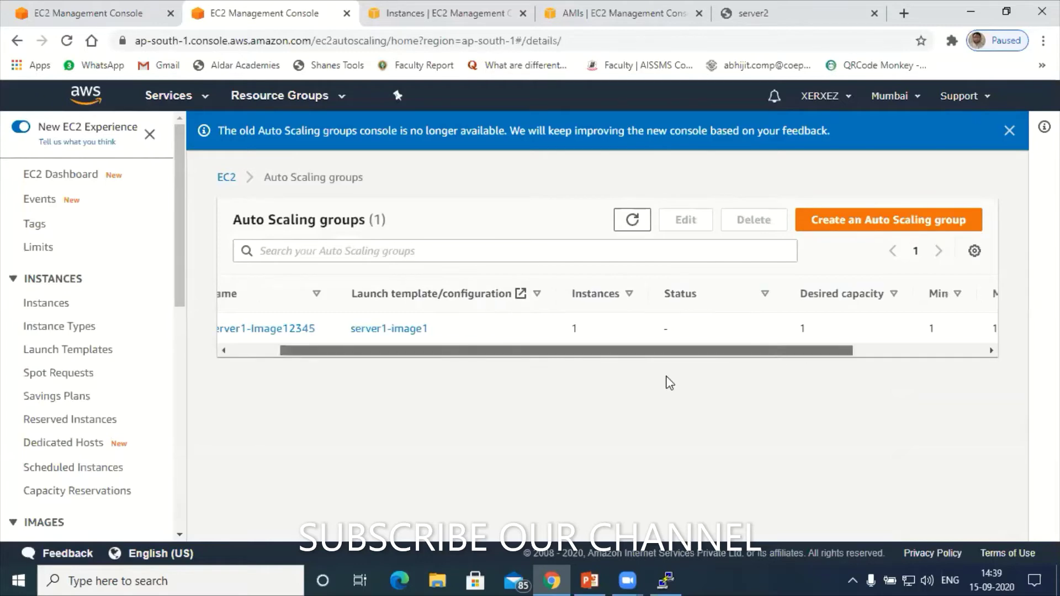
{"action": "scroll", "coordinate": [757, 263], "scroll_direction": "left", "scroll_amount": 2}
{"action": "left_click", "coordinate": [889, 219]}
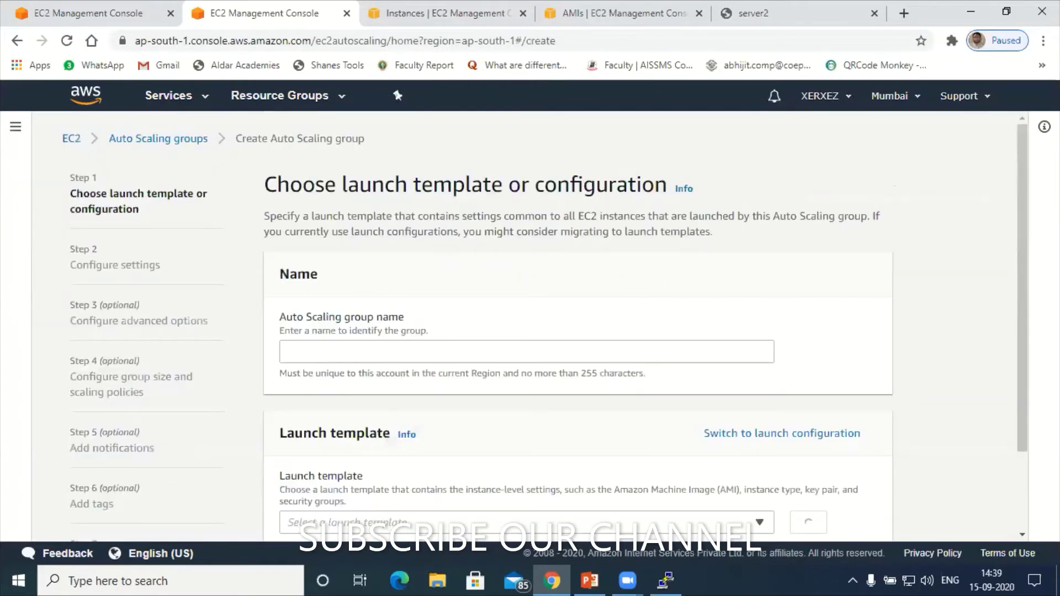
{"action": "scroll", "coordinate": [1018, 367], "scroll_direction": "down", "scroll_amount": 1}
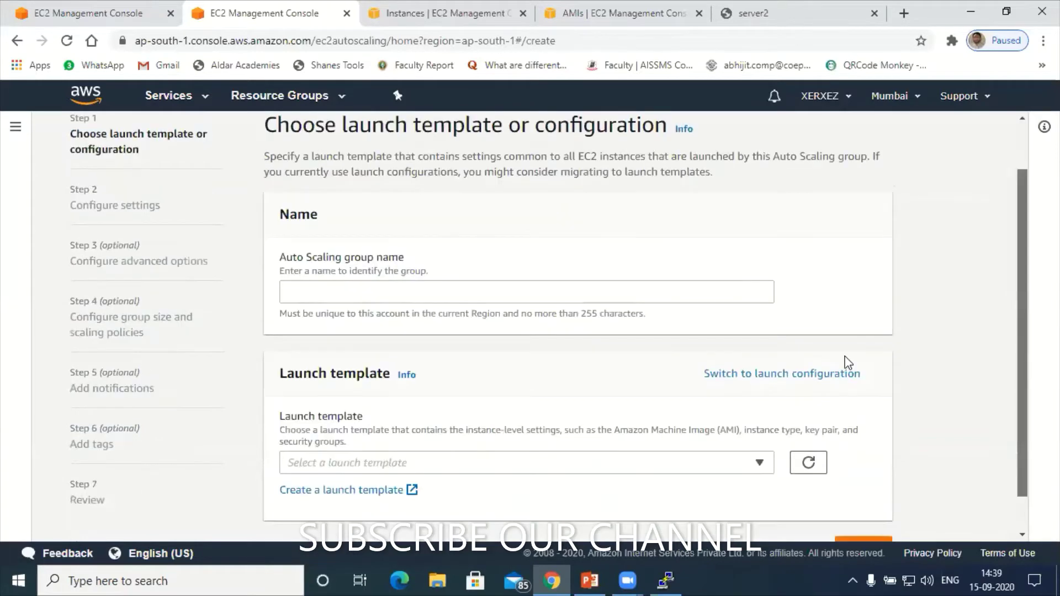
{"action": "scroll", "coordinate": [815, 339], "scroll_direction": "down", "scroll_amount": 1}
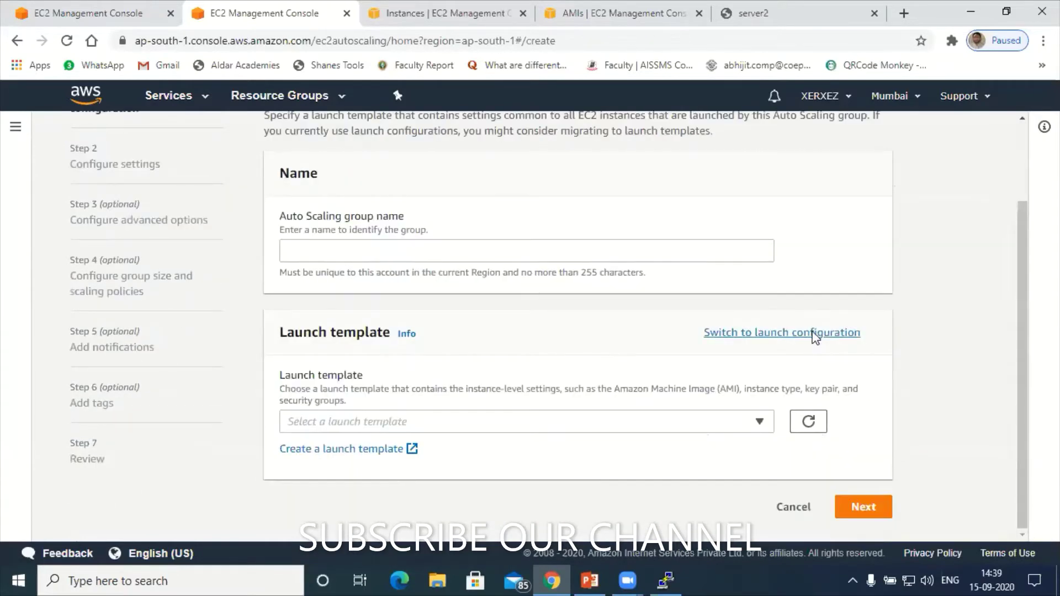
{"action": "left_click", "coordinate": [455, 253]}
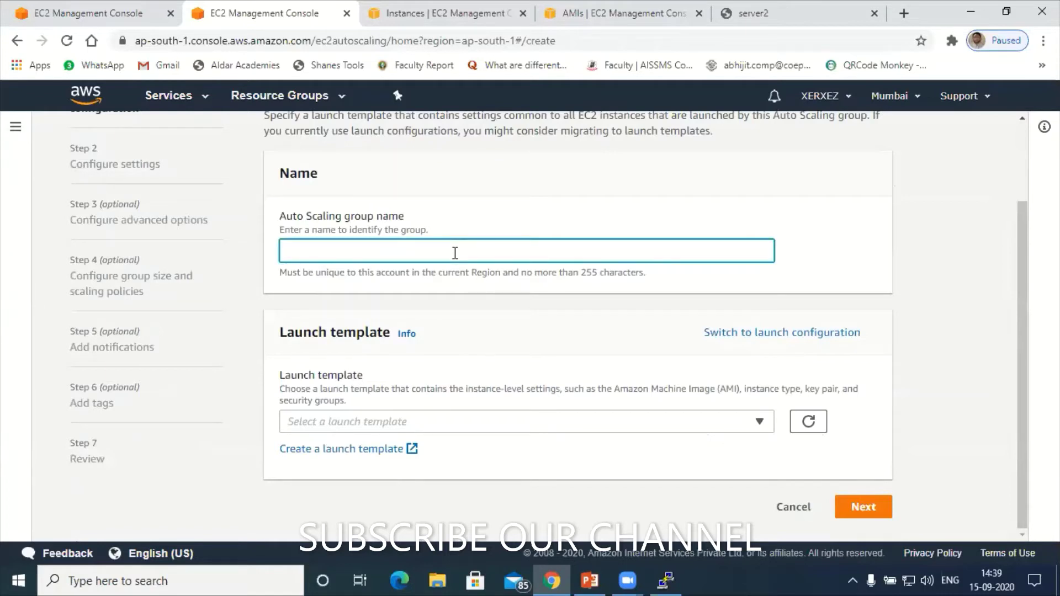
{"action": "type", "text": "server2-image123"}
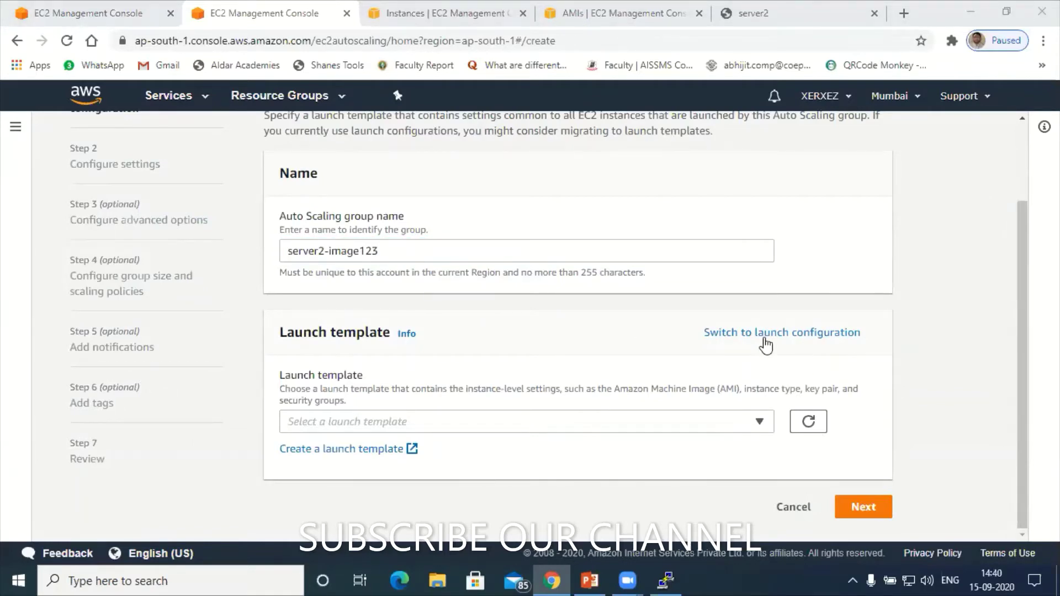
Step: Switch the group from a launch template to the launch configuration server2-imag1 and continue to the network settings
{"action": "left_click", "coordinate": [740, 341]}
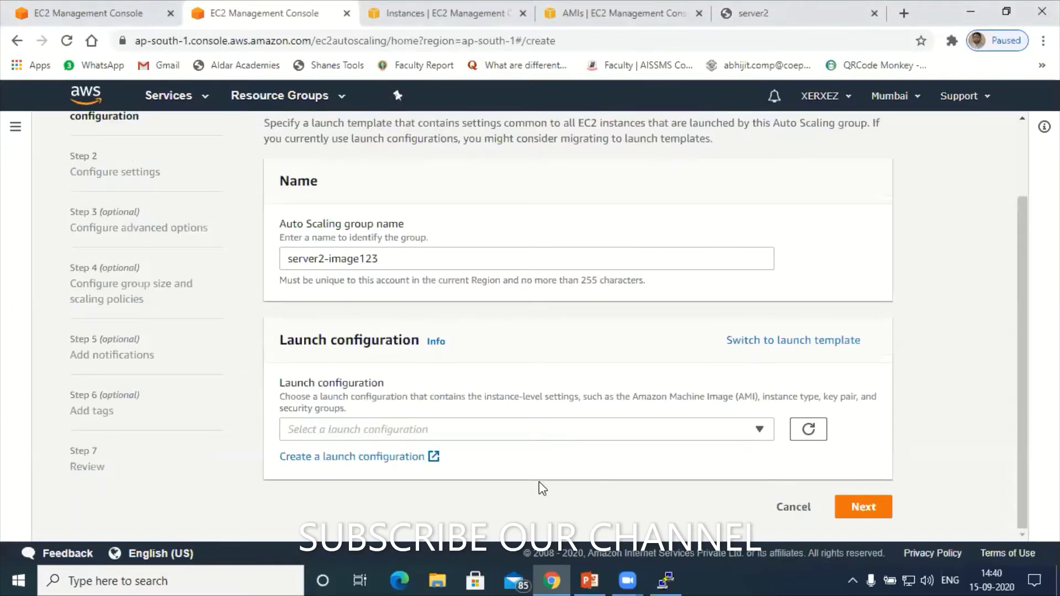
{"action": "left_click", "coordinate": [466, 436]}
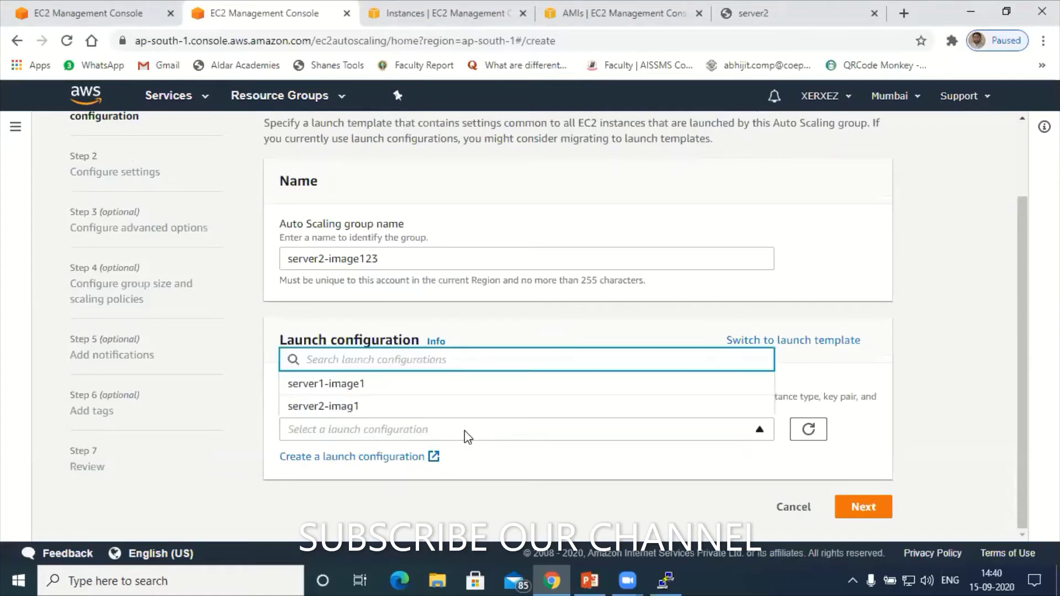
{"action": "left_click", "coordinate": [357, 408]}
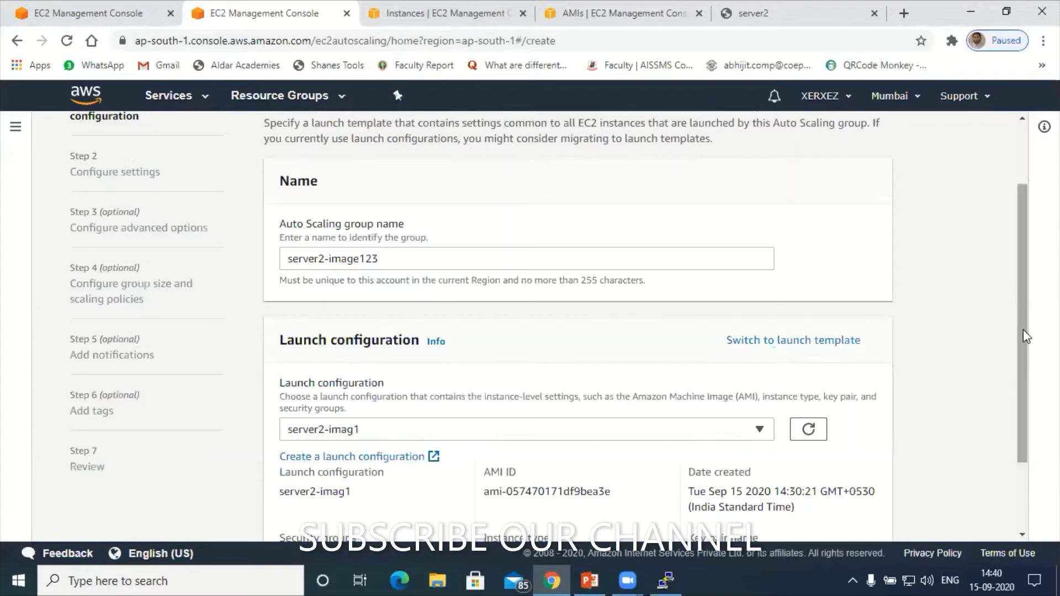
{"action": "scroll", "coordinate": [1025, 363], "scroll_direction": "down", "scroll_amount": 3}
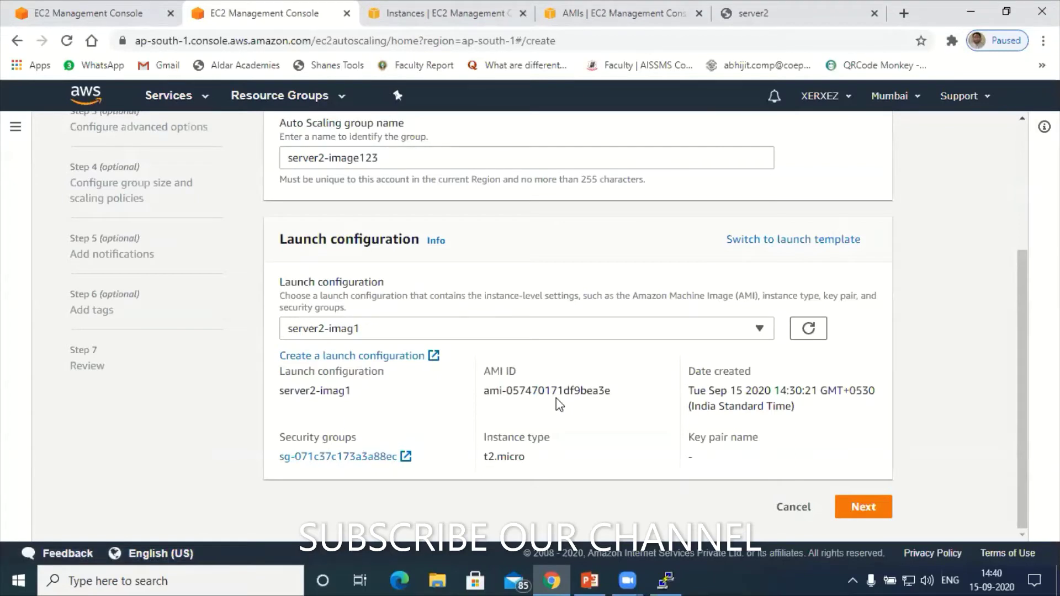
{"action": "left_click", "coordinate": [884, 490]}
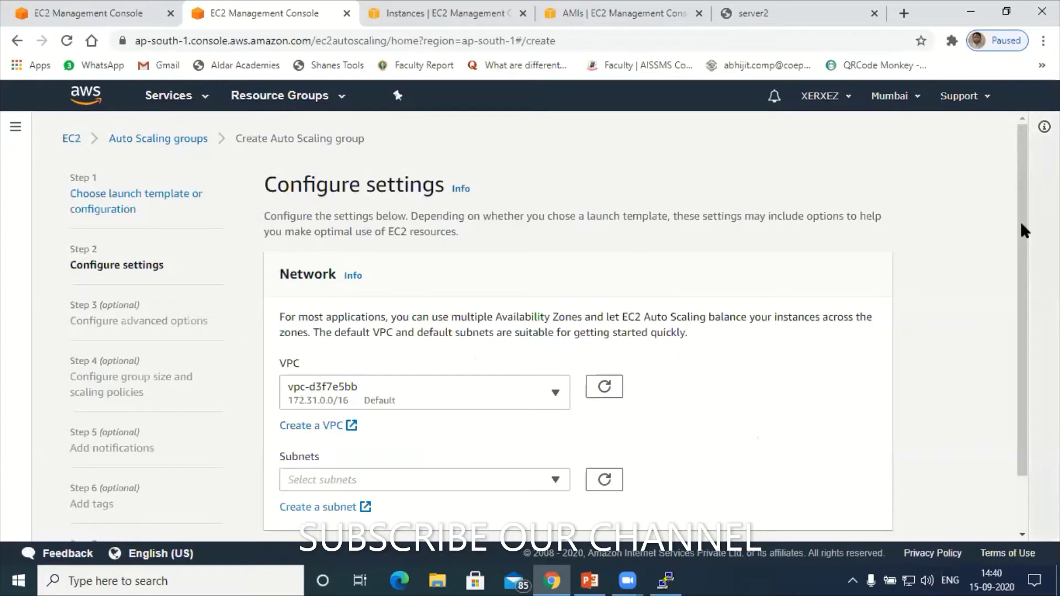
Step: Select the default VPC vpc-d3f7e5bb for the Auto Scaling group's network
{"action": "scroll", "coordinate": [1024, 239], "scroll_direction": "down", "scroll_amount": 1}
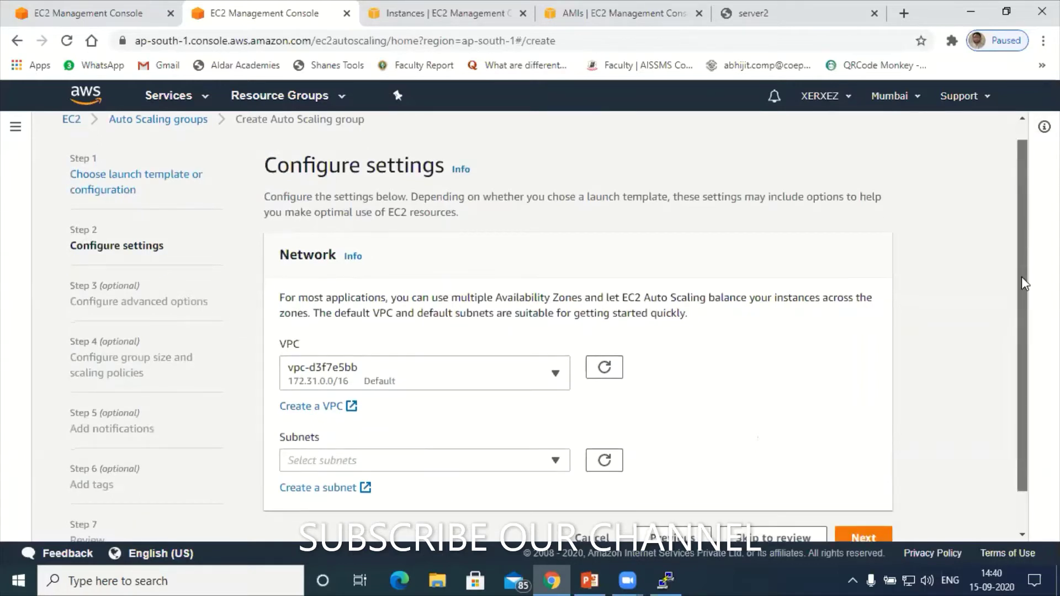
{"action": "scroll", "coordinate": [1022, 276], "scroll_direction": "down", "scroll_amount": 1}
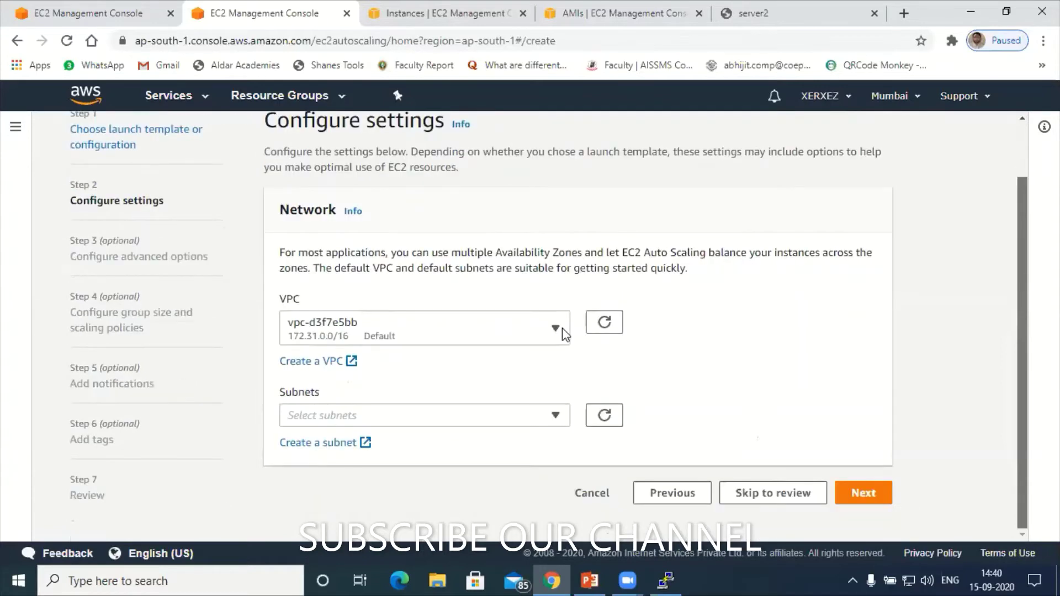
{"action": "left_click", "coordinate": [489, 339]}
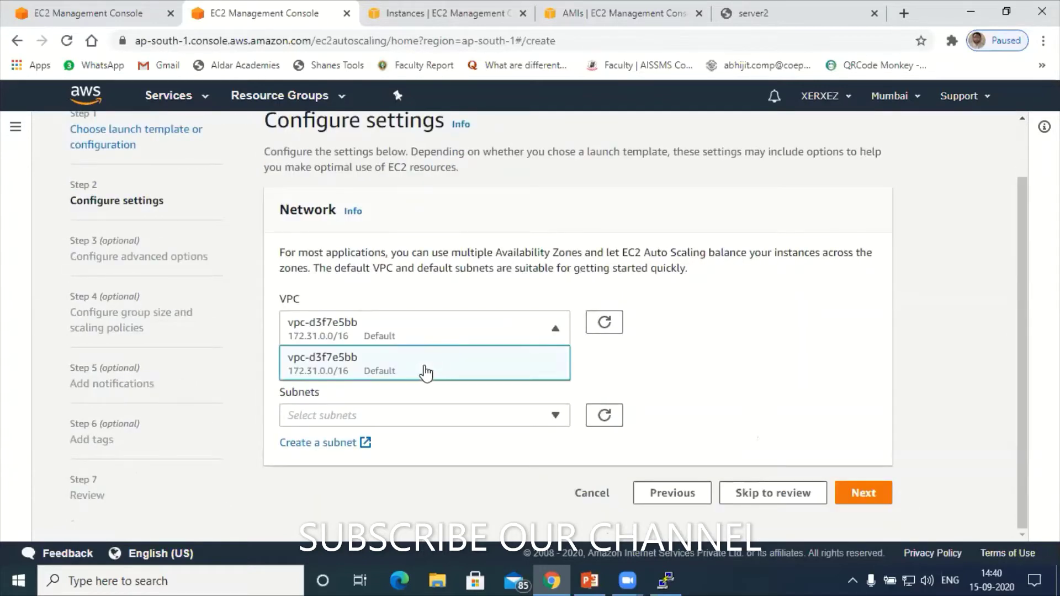
{"action": "left_click", "coordinate": [424, 366]}
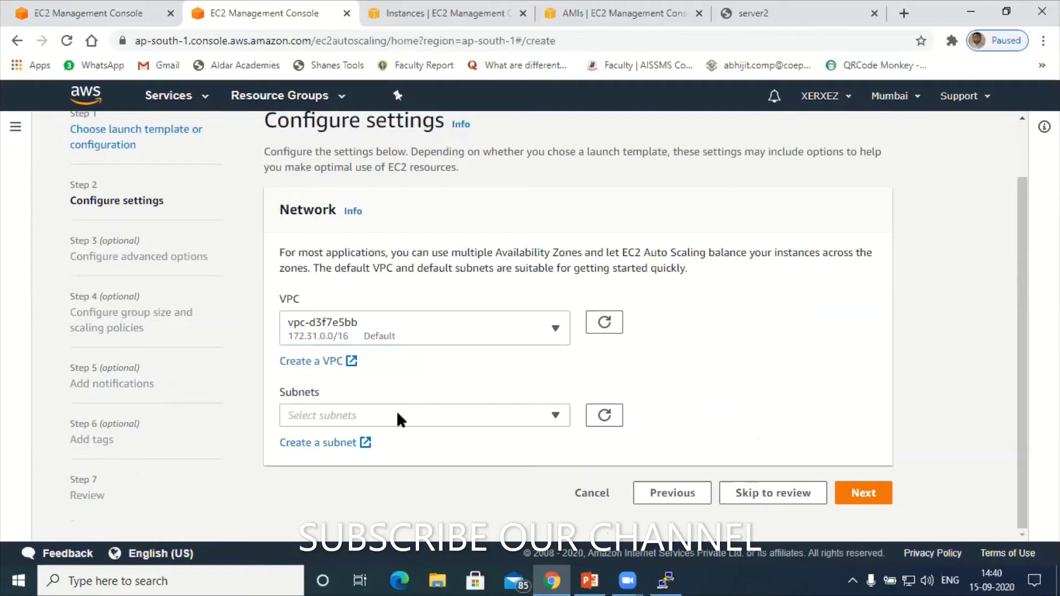
Step: Add the ap-south-1a and ap-south-1b default subnets to the group and continue to the advanced options
{"action": "left_click", "coordinate": [399, 421]}
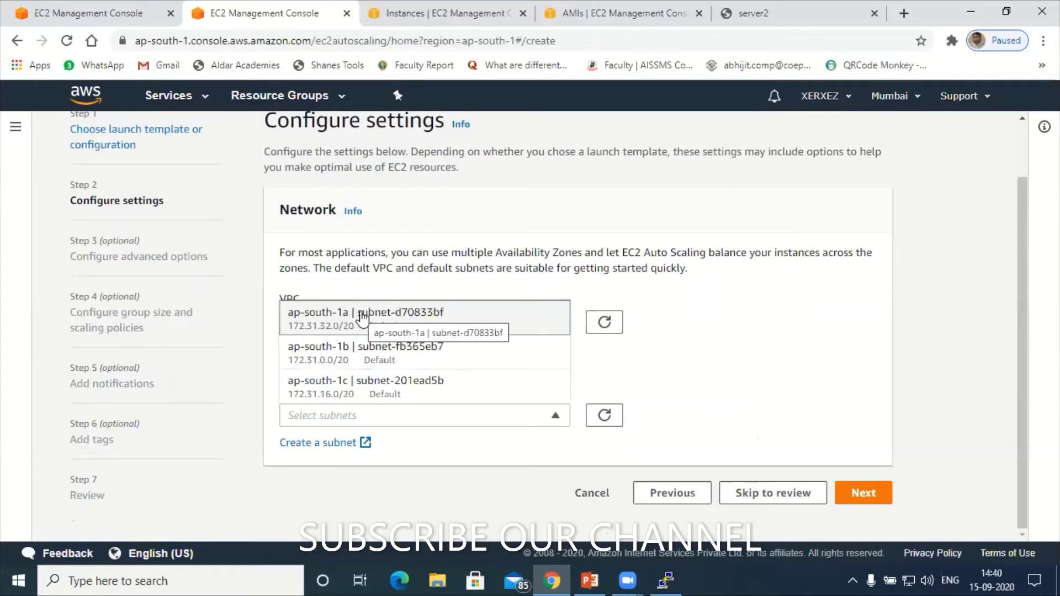
{"action": "left_click", "coordinate": [362, 318]}
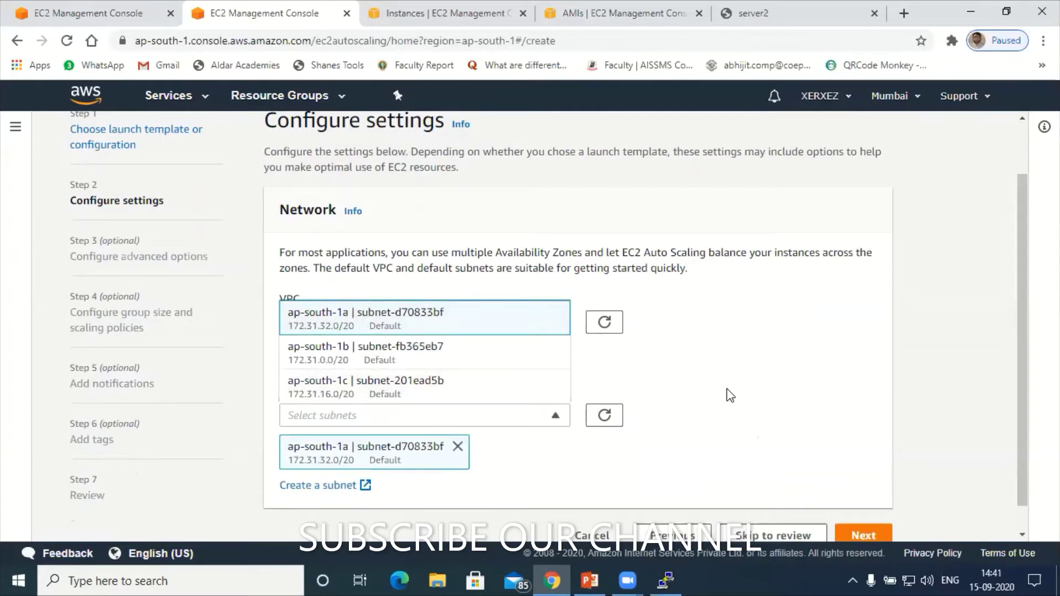
{"action": "left_click", "coordinate": [535, 413]}
{"action": "left_click", "coordinate": [420, 423]}
{"action": "left_click", "coordinate": [351, 359]}
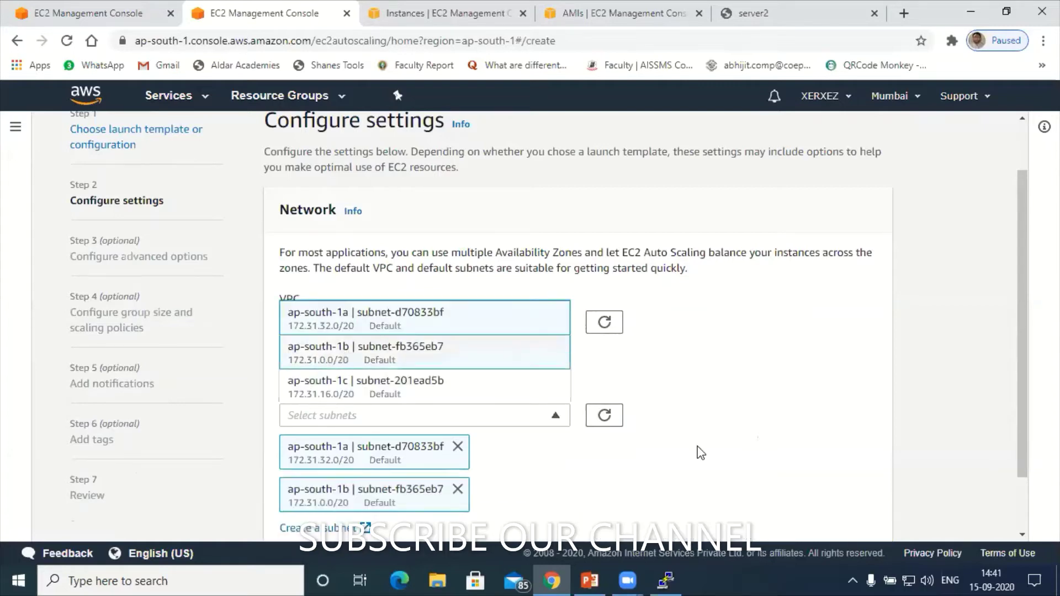
{"action": "left_click", "coordinate": [969, 352]}
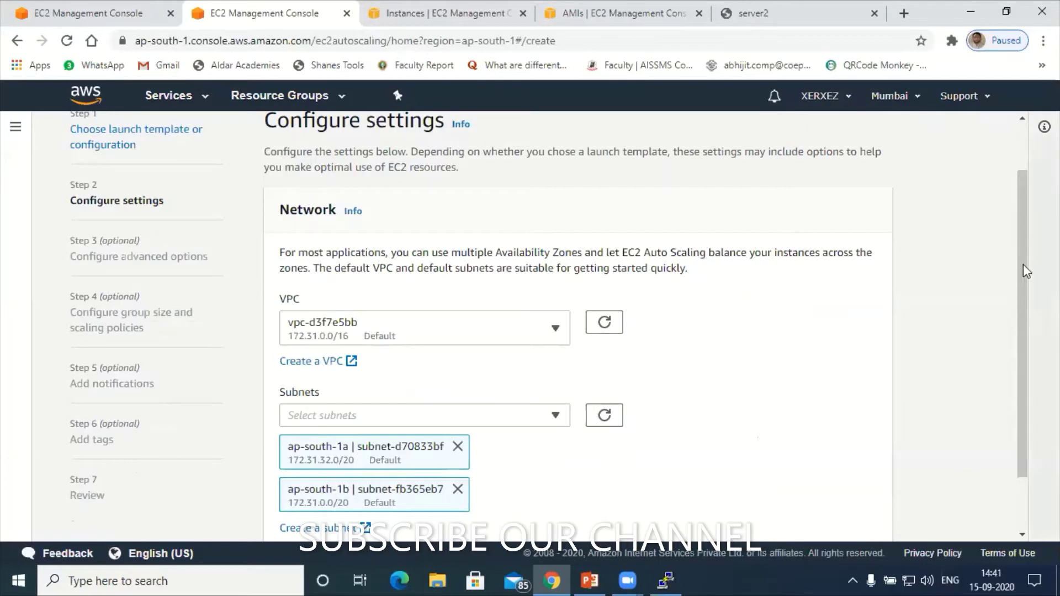
{"action": "scroll", "coordinate": [1020, 331], "scroll_direction": "down", "scroll_amount": 3}
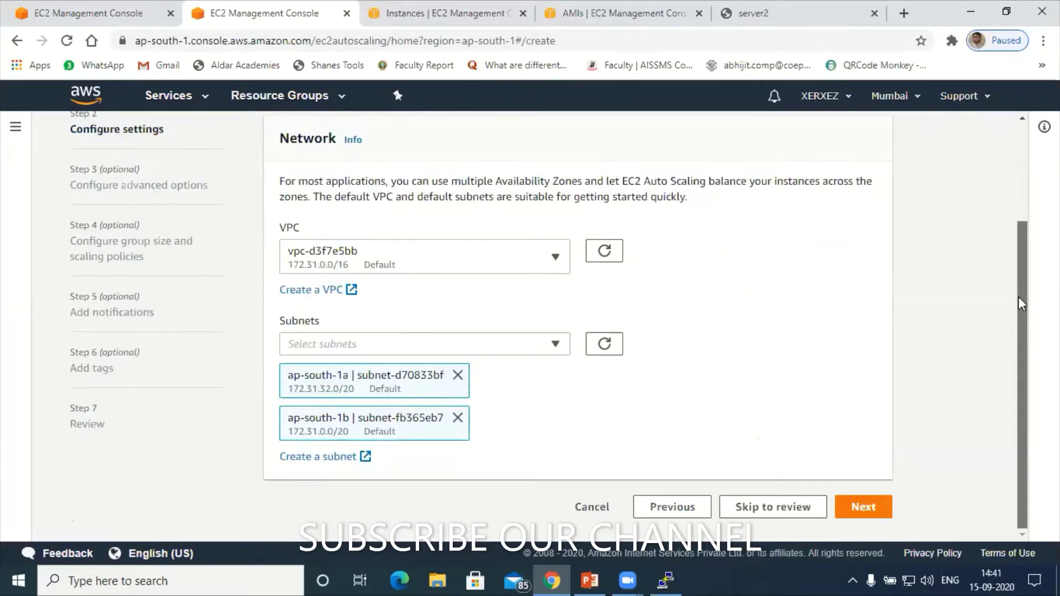
{"action": "scroll", "coordinate": [1020, 251], "scroll_direction": "up", "scroll_amount": 1}
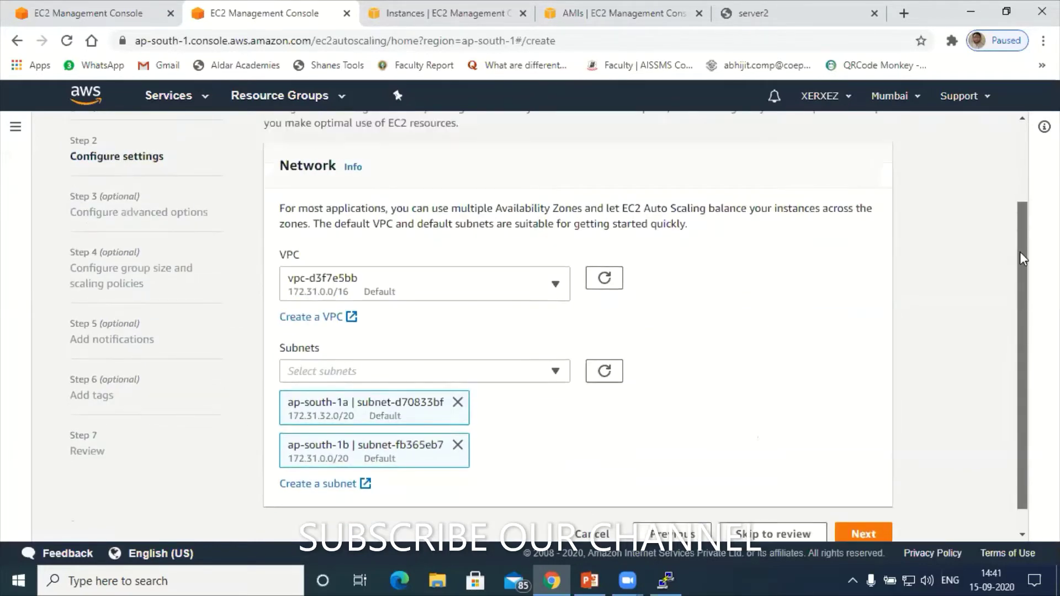
{"action": "scroll", "coordinate": [824, 483], "scroll_direction": "down", "scroll_amount": 1}
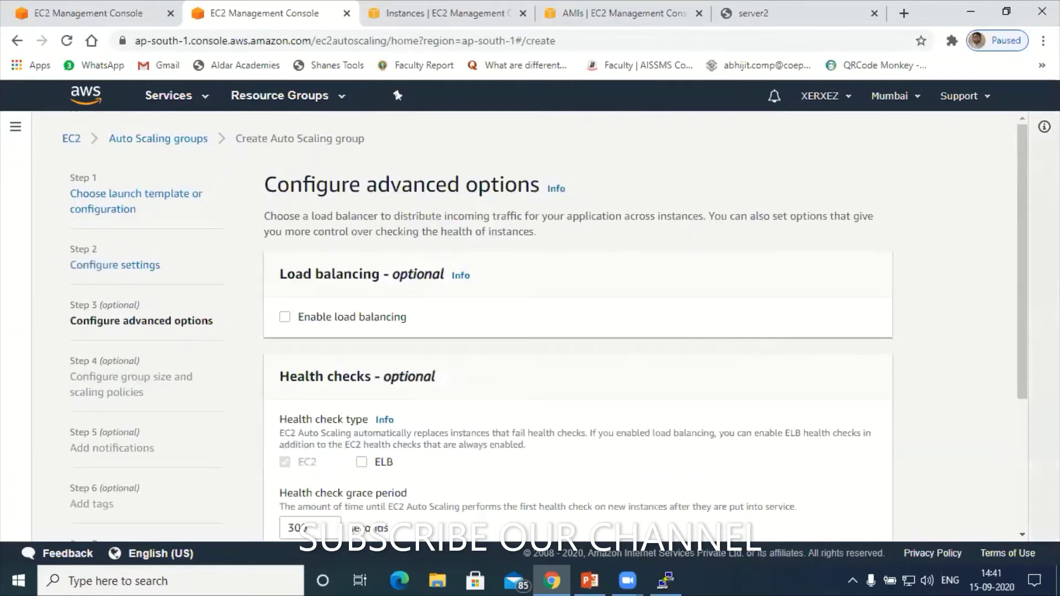
Step: Check the load balancing options without leaving them enabled, and continue with the default health check and monitoring settings
{"action": "scroll", "coordinate": [552, 309], "scroll_direction": "down", "scroll_amount": 1}
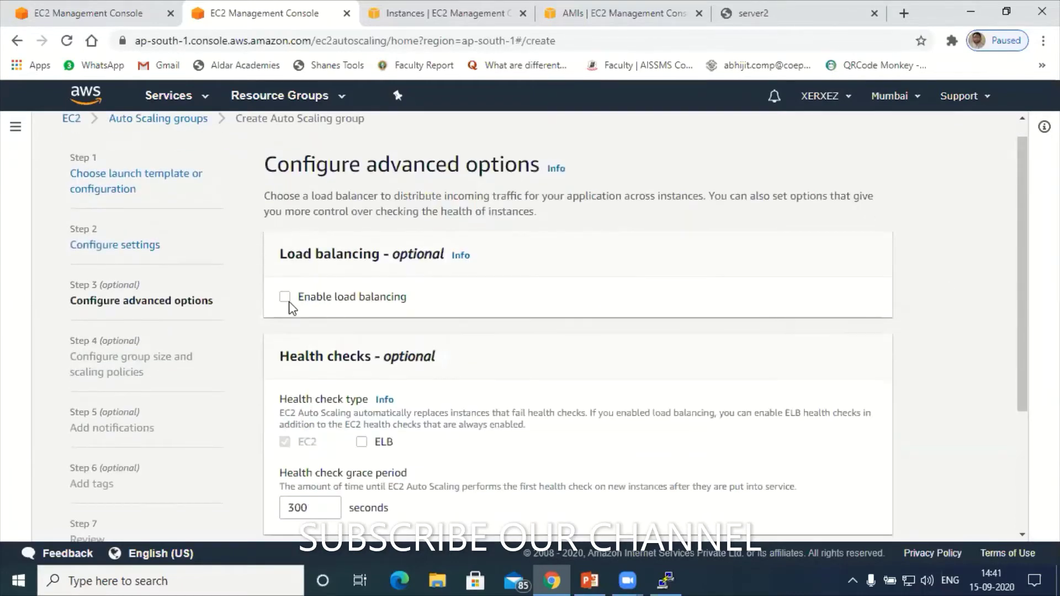
{"action": "left_click", "coordinate": [285, 297]}
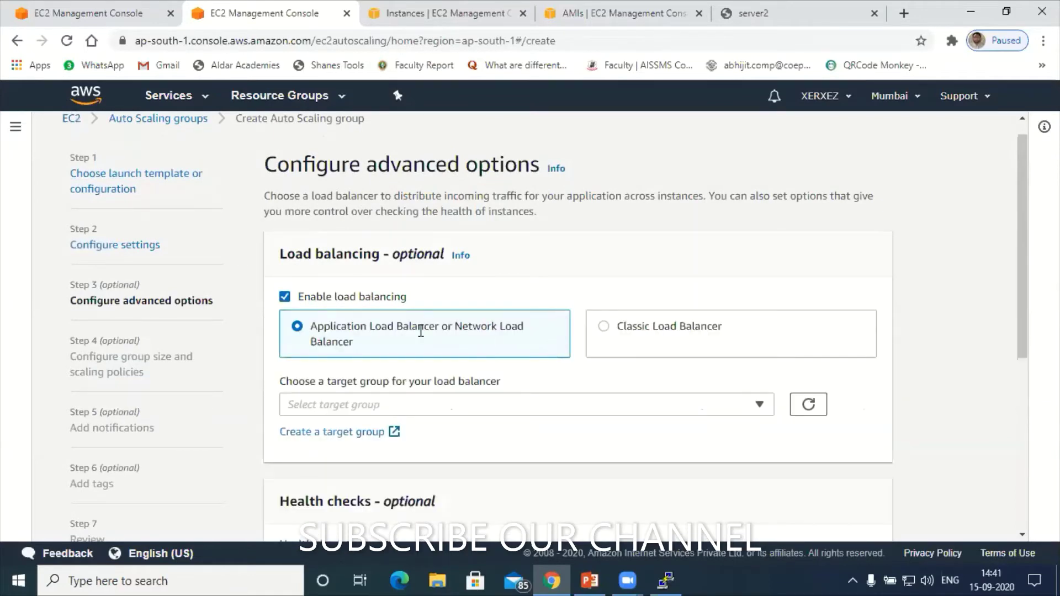
{"action": "left_click", "coordinate": [285, 297]}
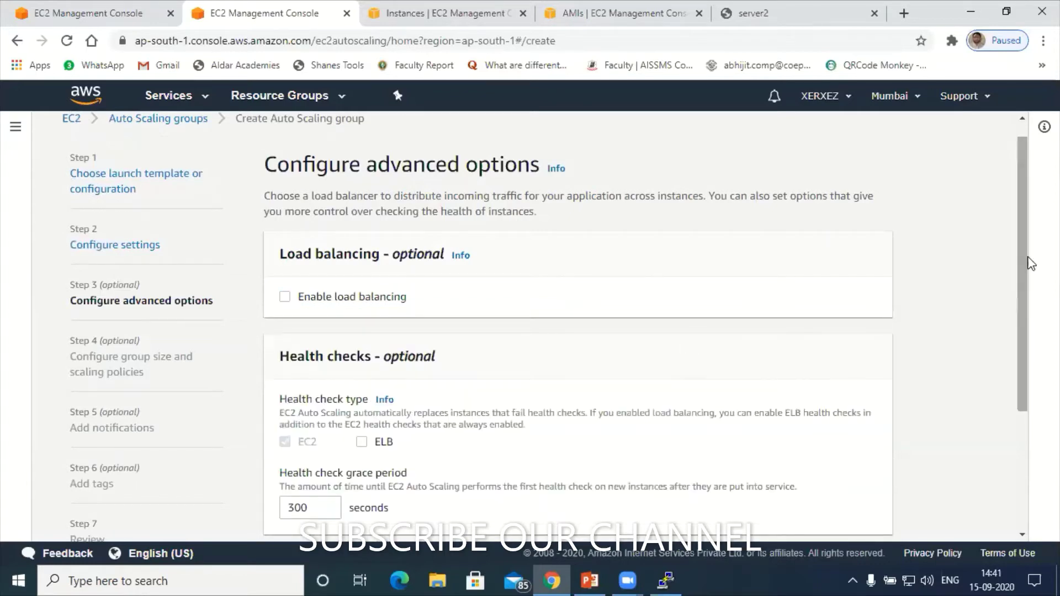
{"action": "scroll", "coordinate": [1023, 301], "scroll_direction": "down", "scroll_amount": 1}
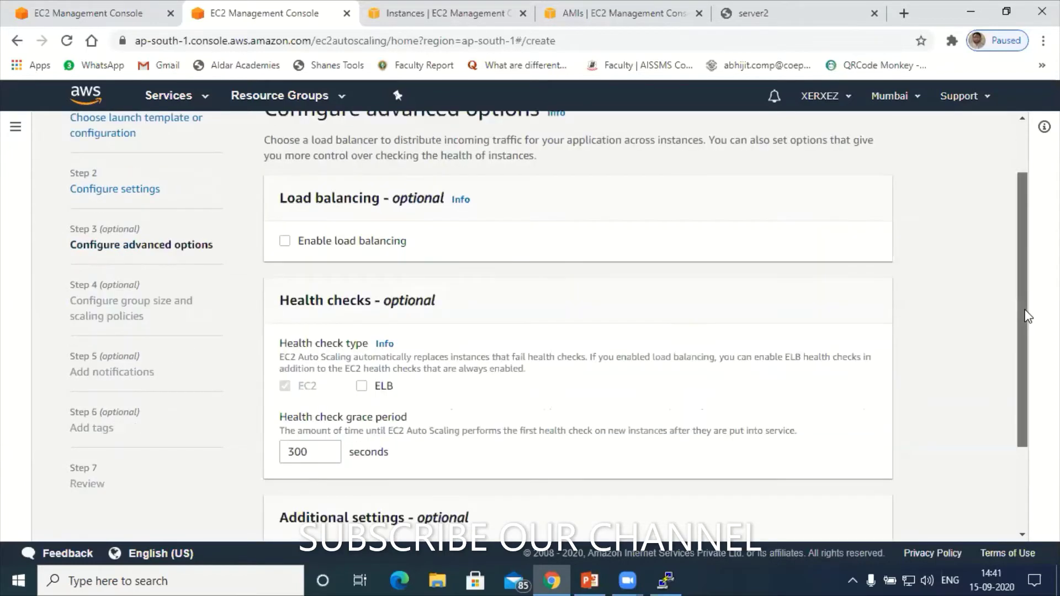
{"action": "scroll", "coordinate": [1023, 349], "scroll_direction": "down", "scroll_amount": 1}
{"action": "scroll", "coordinate": [353, 357], "scroll_direction": "down", "scroll_amount": 2}
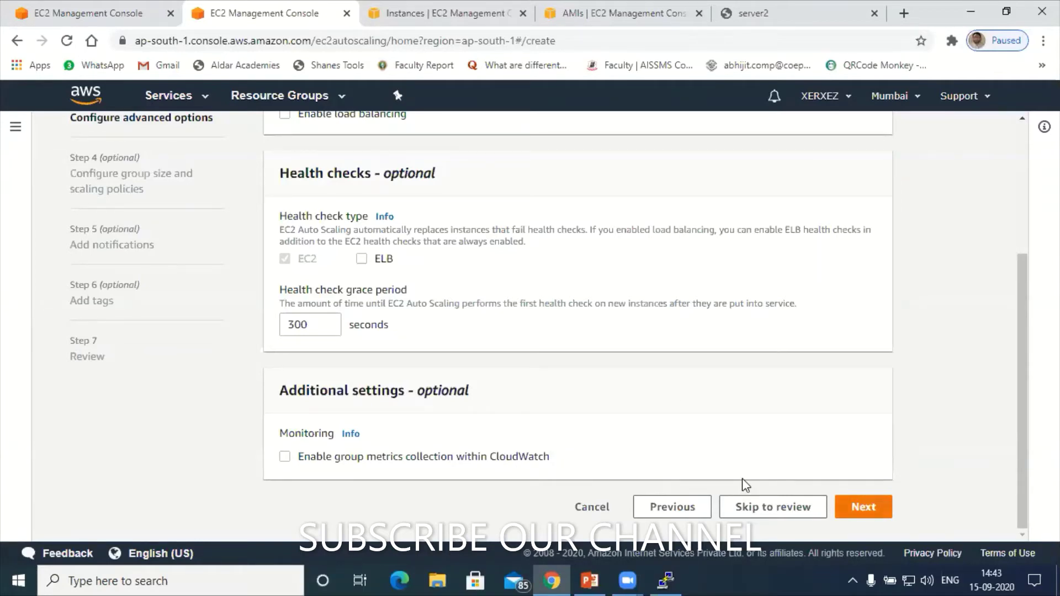
{"action": "left_click", "coordinate": [864, 507]}
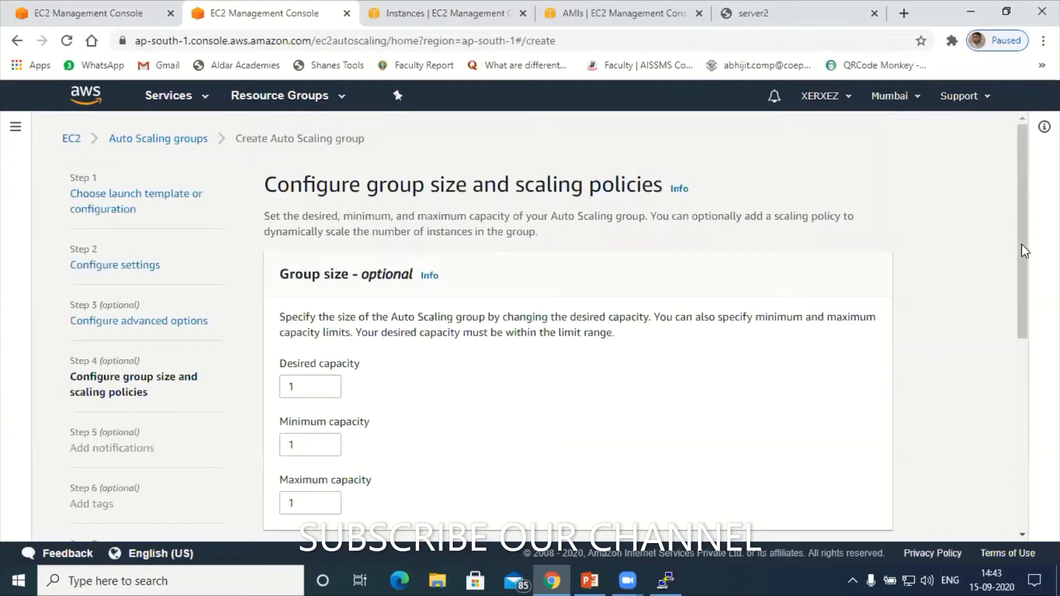
Step: Try 0 and 5 as the group's maximum capacity, and set it back to 1
{"action": "left_click_drag", "start_coordinate": [1024, 248], "coordinate": [1026, 272]}
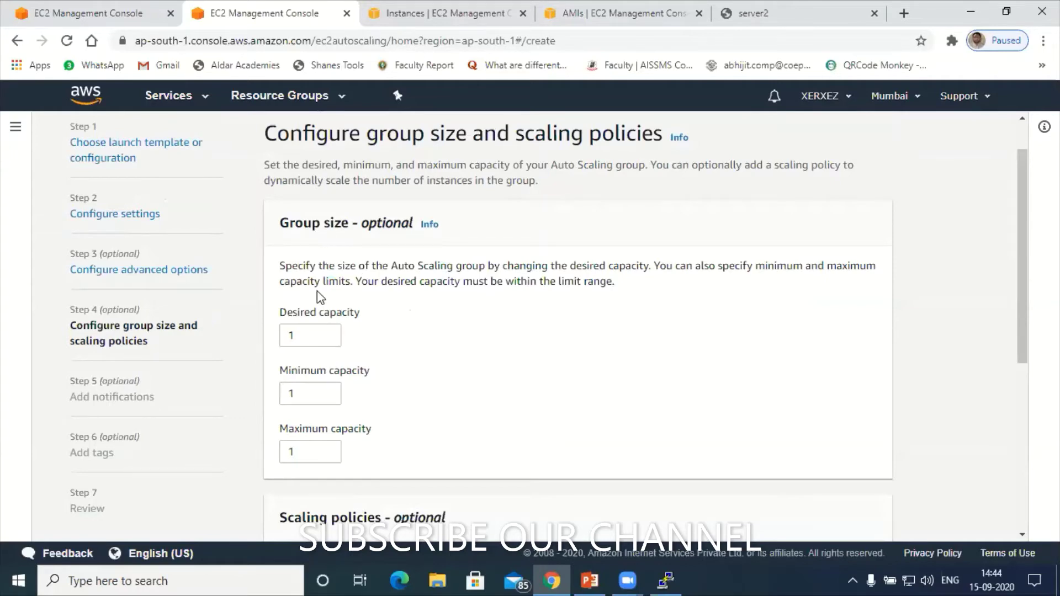
{"action": "left_click", "coordinate": [298, 338]}
{"action": "left_click", "coordinate": [299, 397]}
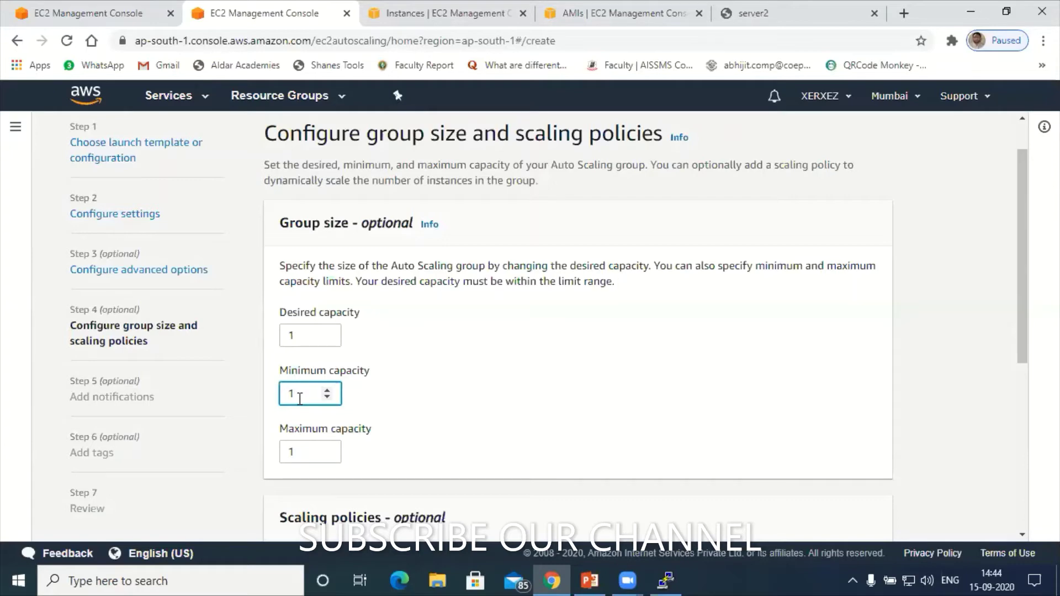
{"action": "left_click", "coordinate": [302, 451]}
{"action": "key", "text": "BackSpace"}
{"action": "type", "text": "0"}
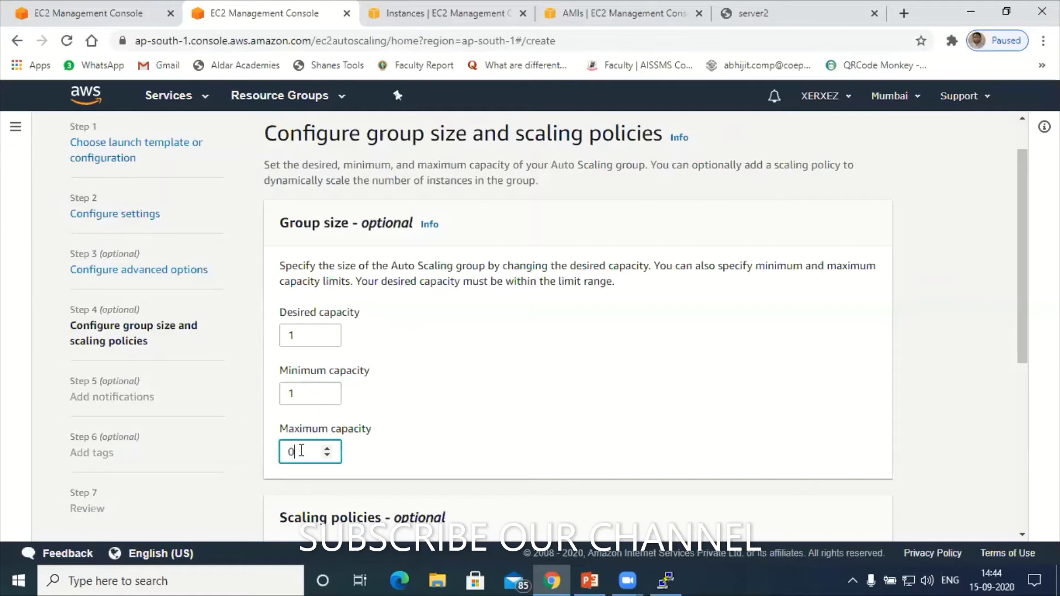
{"action": "key", "text": "BackSpace"}
{"action": "type", "text": "5"}
{"action": "key", "text": "BackSpace"}
{"action": "type", "text": "0"}
{"action": "key", "text": "BackSpace"}
{"action": "type", "text": "1"}
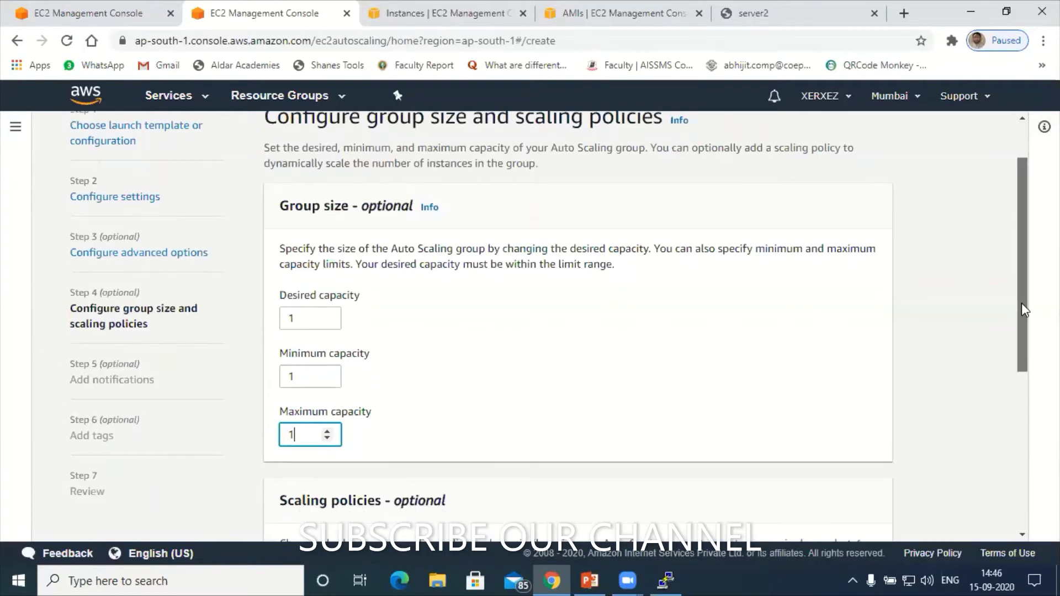
Step: Look through the scaling policy and instance scale-in protection options for the group
{"action": "left_click_drag", "start_coordinate": [1022, 309], "coordinate": [1013, 428]}
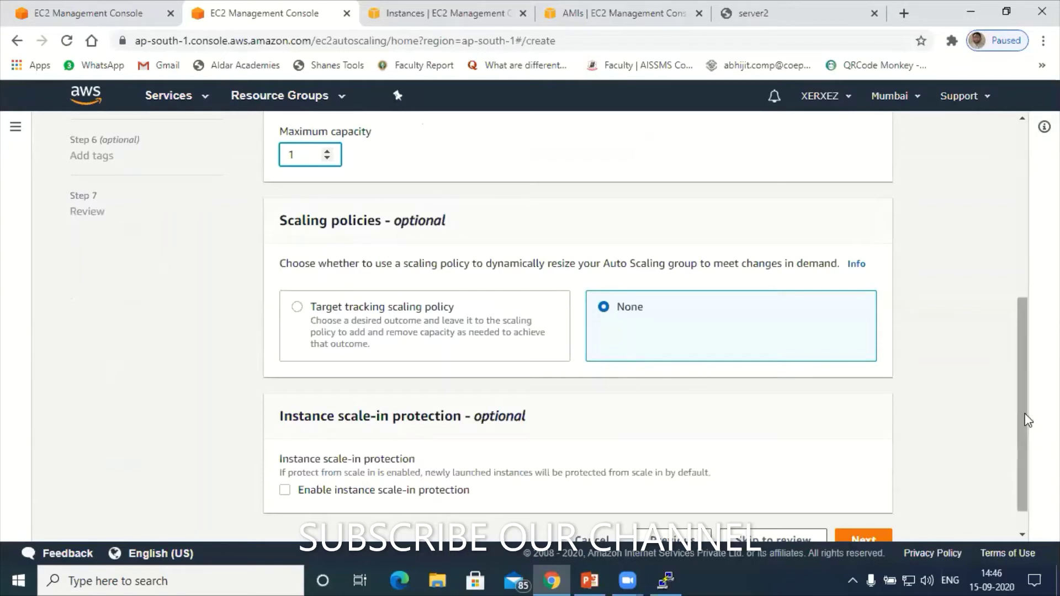
{"action": "left_click_drag", "start_coordinate": [1025, 417], "coordinate": [1026, 412]}
{"action": "scroll", "coordinate": [1028, 430], "scroll_direction": "up", "scroll_amount": 4}
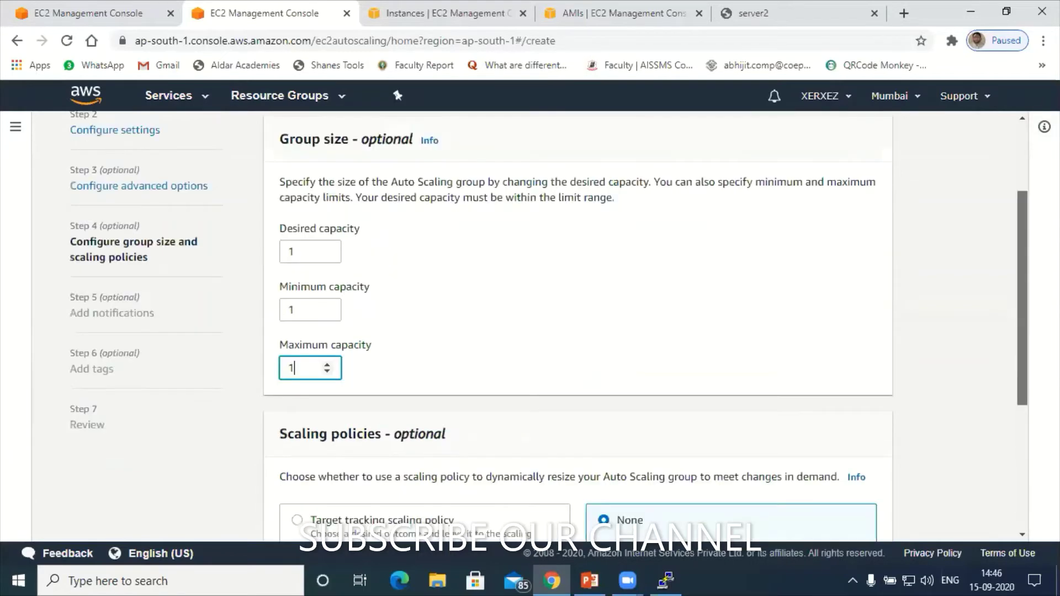
Step: Add a target tracking scaling policy to the Auto Scaling group, using Average CPU utilization as the metric type
{"action": "scroll", "coordinate": [636, 359], "scroll_direction": "down", "scroll_amount": 4}
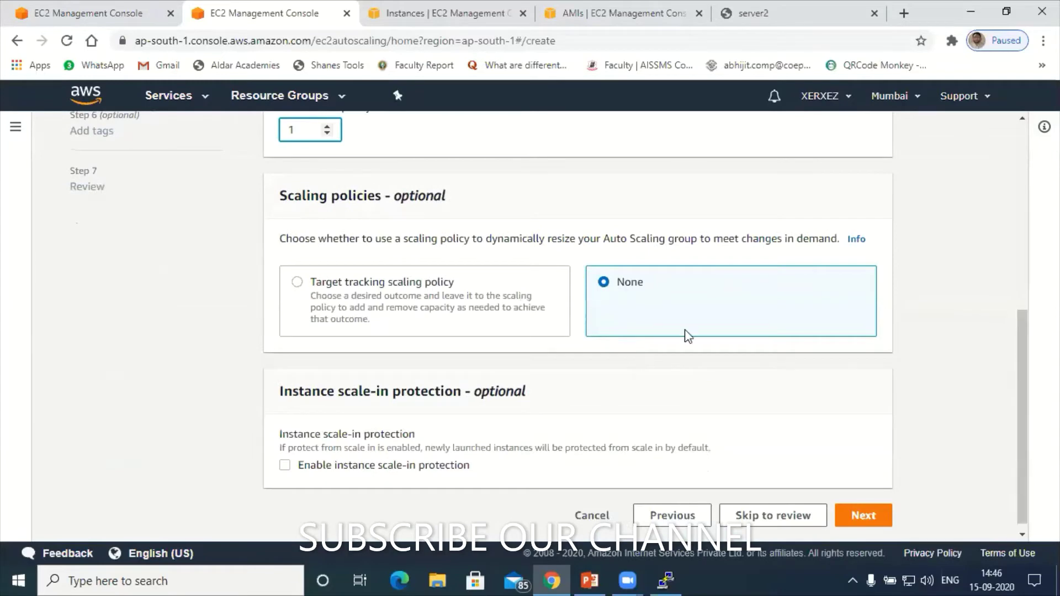
{"action": "left_click", "coordinate": [297, 284]}
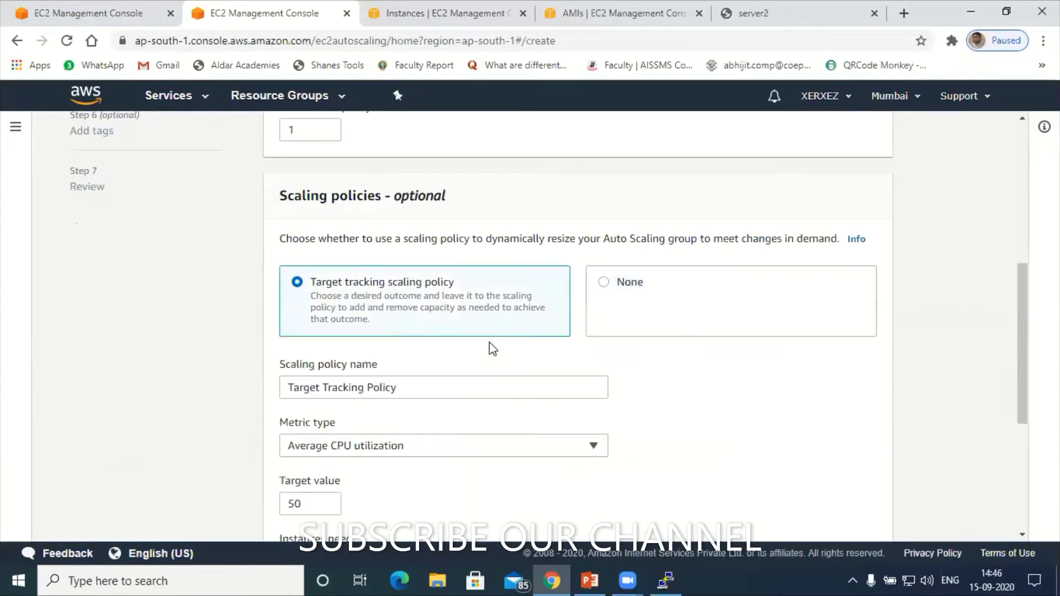
{"action": "left_click", "coordinate": [418, 387]}
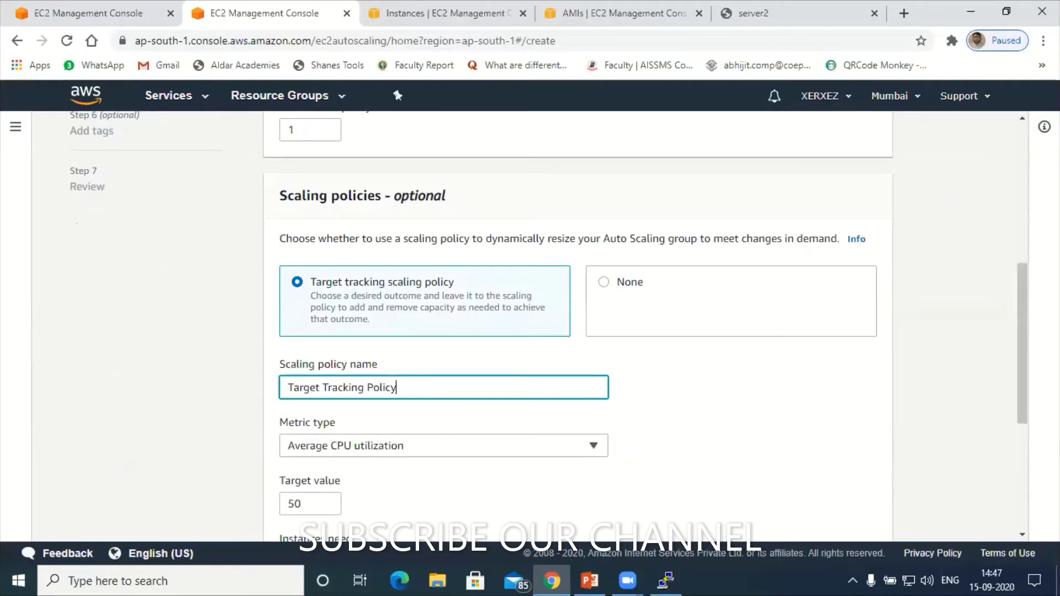
{"action": "left_click_drag", "start_coordinate": [1019, 353], "coordinate": [1019, 381]}
{"action": "scroll", "coordinate": [1020, 387], "scroll_direction": "down", "scroll_amount": 2}
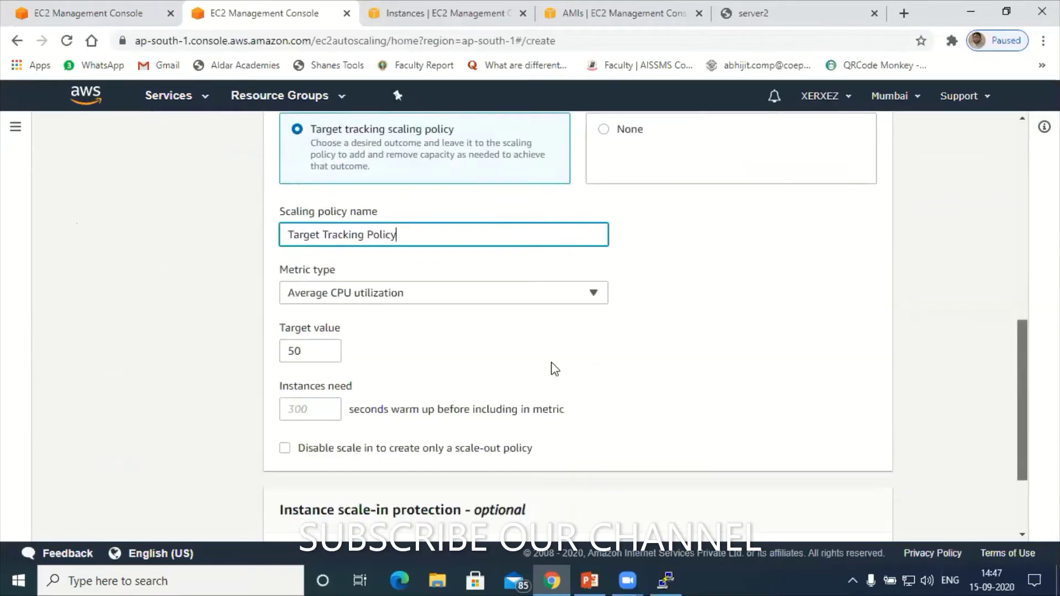
{"action": "left_click", "coordinate": [433, 296]}
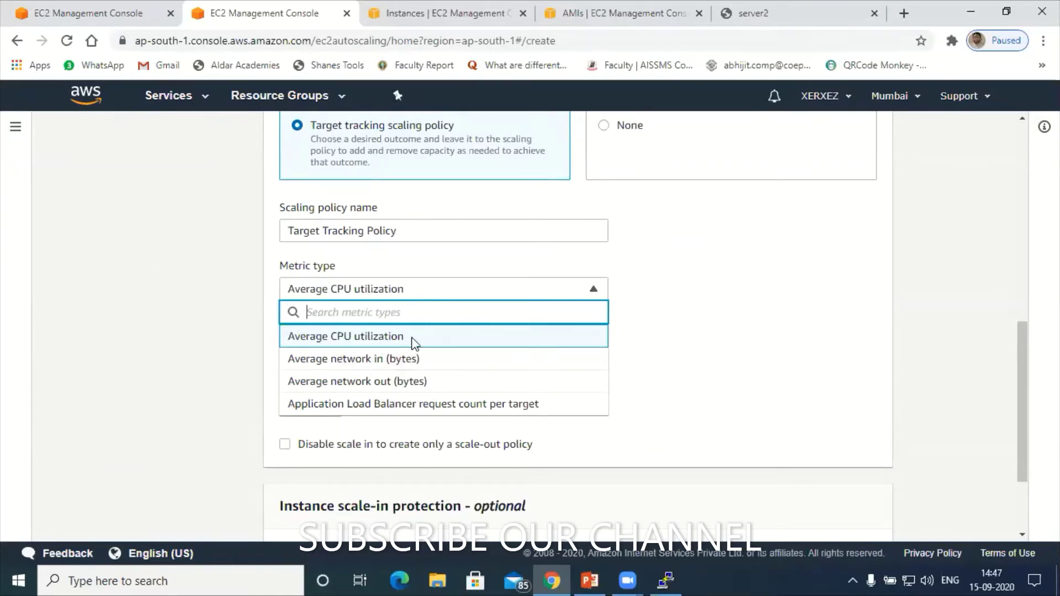
{"action": "left_click", "coordinate": [310, 342]}
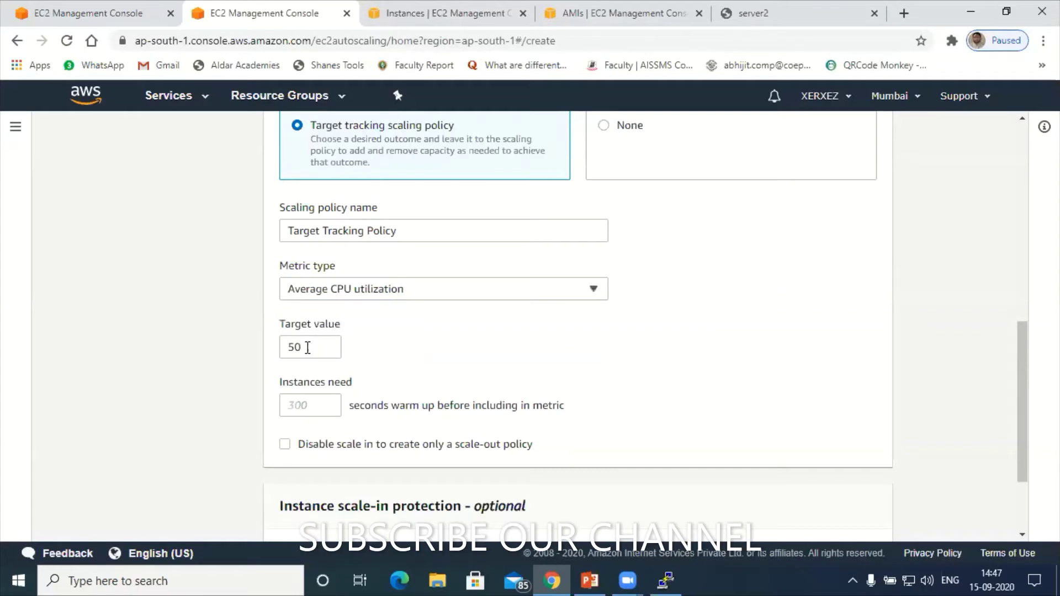
Step: Set the target value of the scaling policy to 80
{"action": "left_click", "coordinate": [308, 348]}
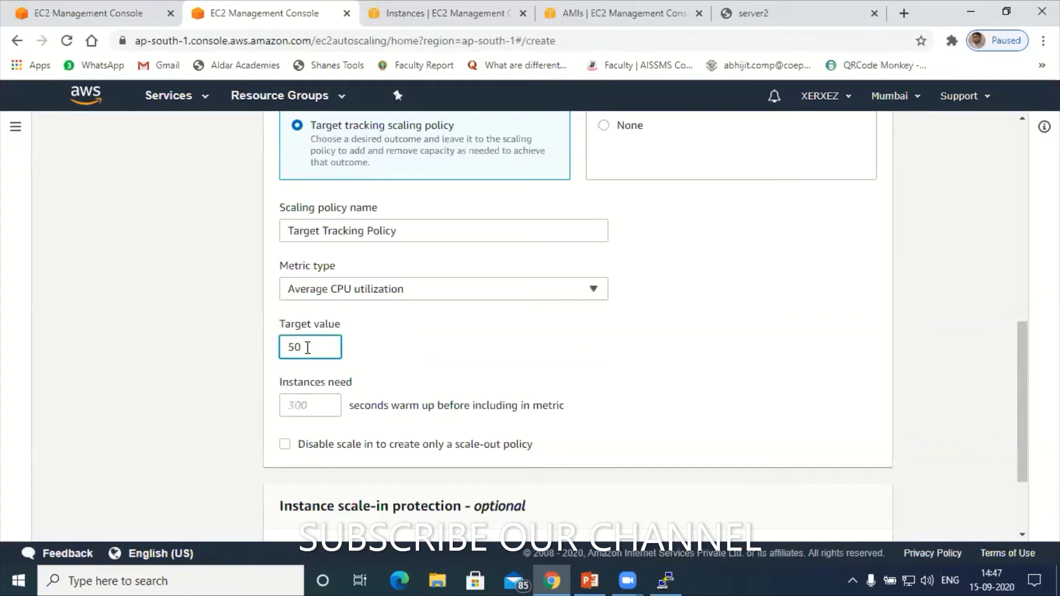
{"action": "key", "text": "BackSpace"}
{"action": "key", "text": "BackSpace"}
{"action": "type", "text": "80"}
{"action": "left_click", "coordinate": [296, 408]}
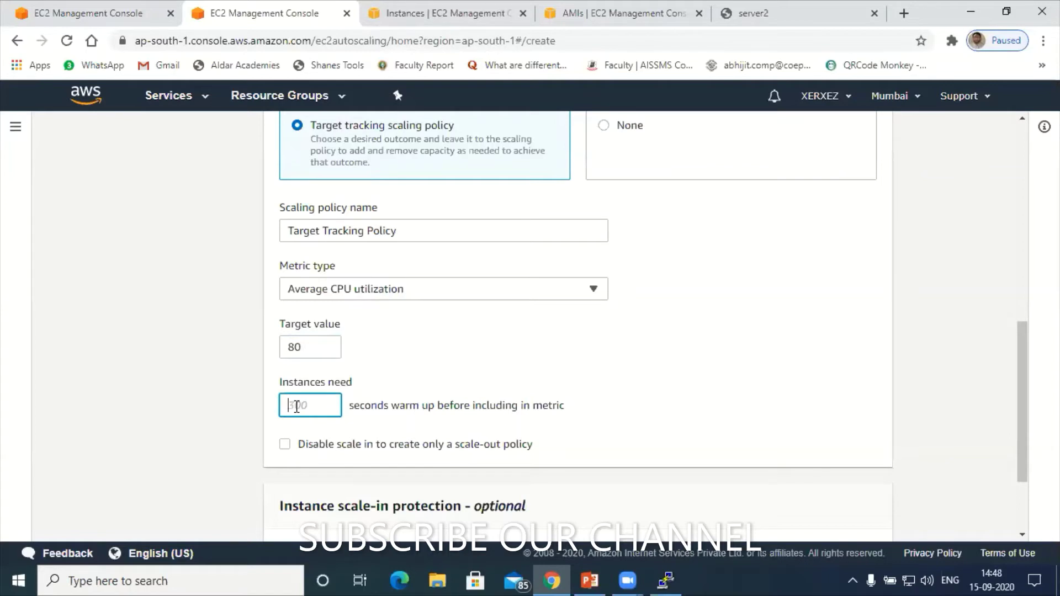
{"action": "type", "text": "2"}
{"action": "left_click", "coordinate": [309, 349]}
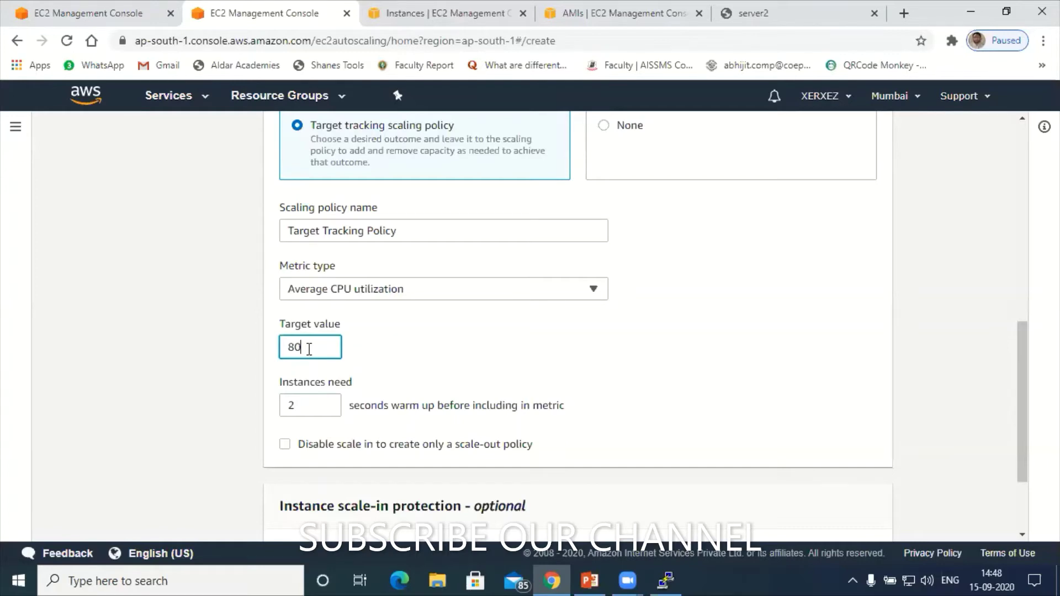
{"action": "left_click", "coordinate": [297, 408]}
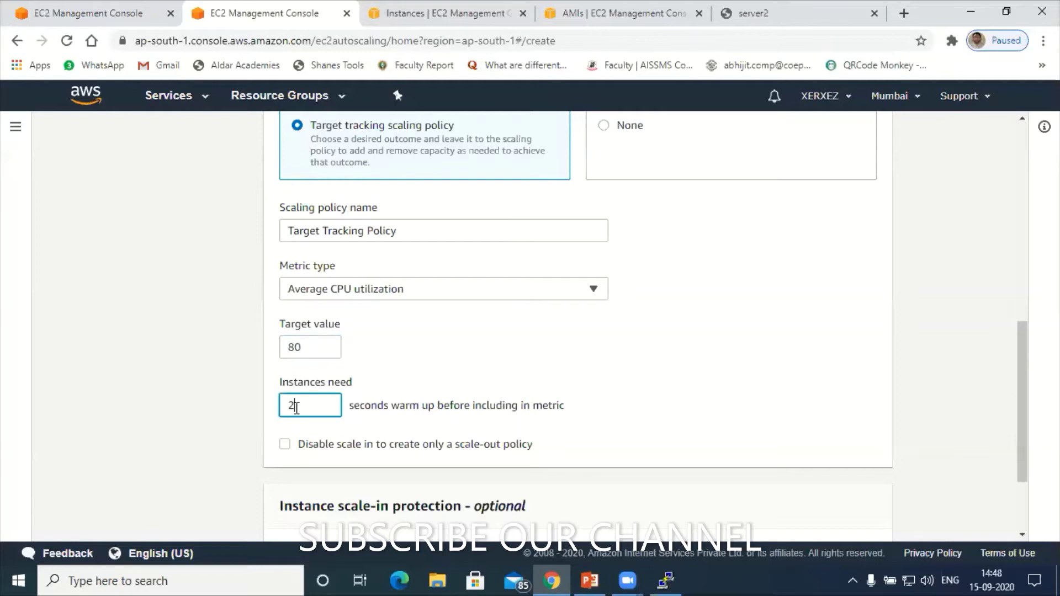
{"action": "type", "text": "20"}
{"action": "key", "text": "BackSpace"}
{"action": "key", "text": "BackSpace"}
Step: Proceed to the review of the Auto Scaling group without scale-in protection, notifications or tags
{"action": "scroll", "coordinate": [1023, 421], "scroll_direction": "down", "scroll_amount": 3}
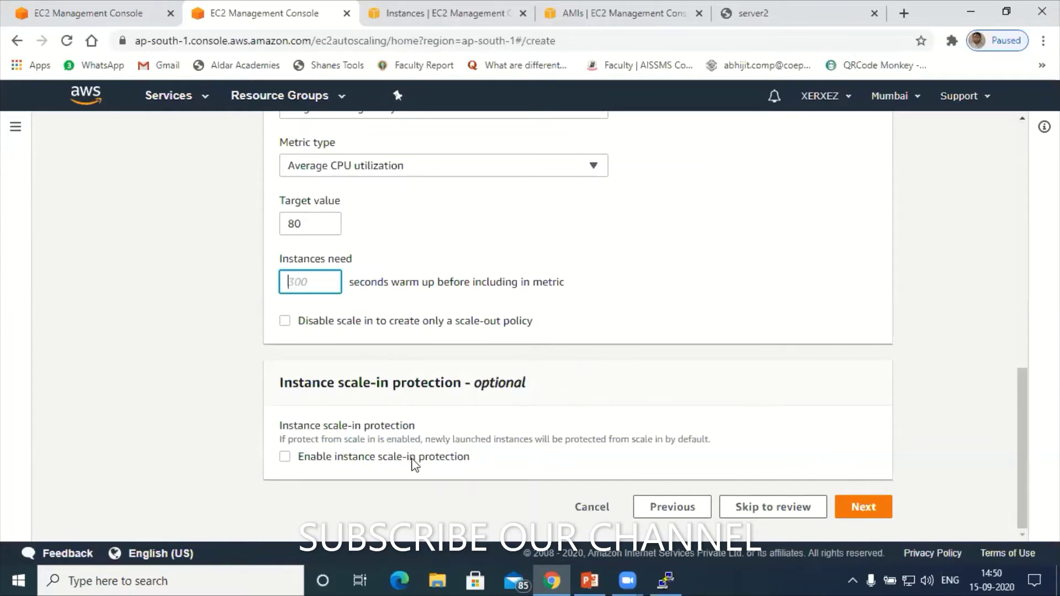
{"action": "left_click", "coordinate": [863, 506]}
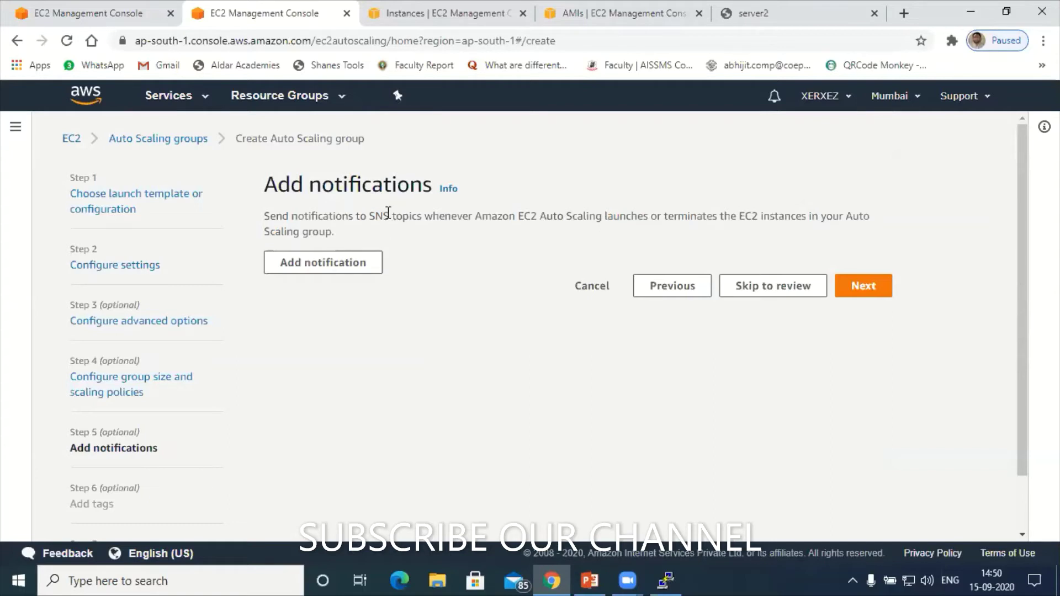
{"action": "left_click_drag", "start_coordinate": [389, 216], "coordinate": [369, 215]}
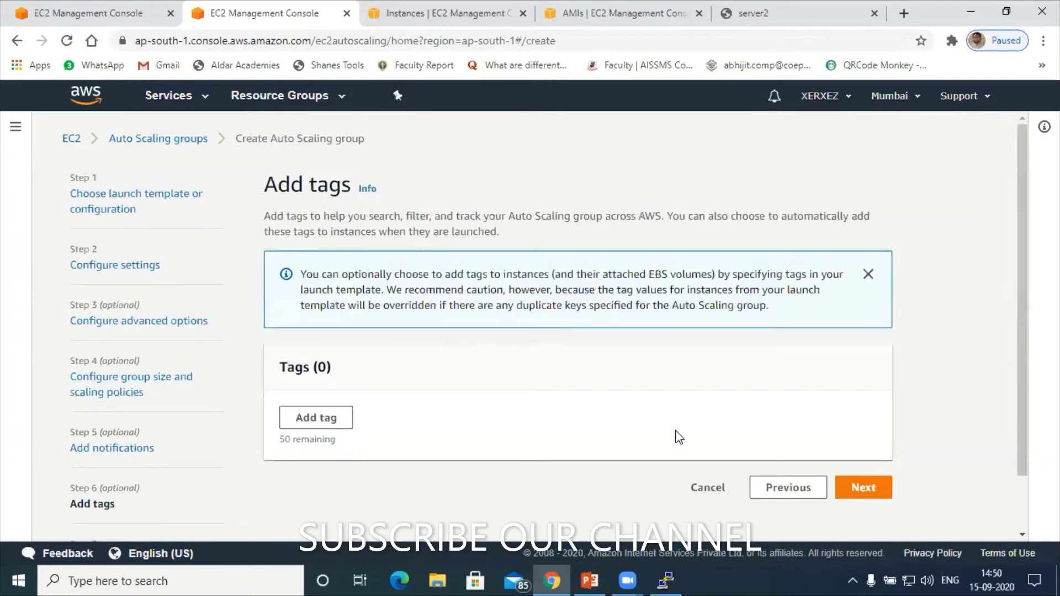
{"action": "left_click", "coordinate": [860, 490]}
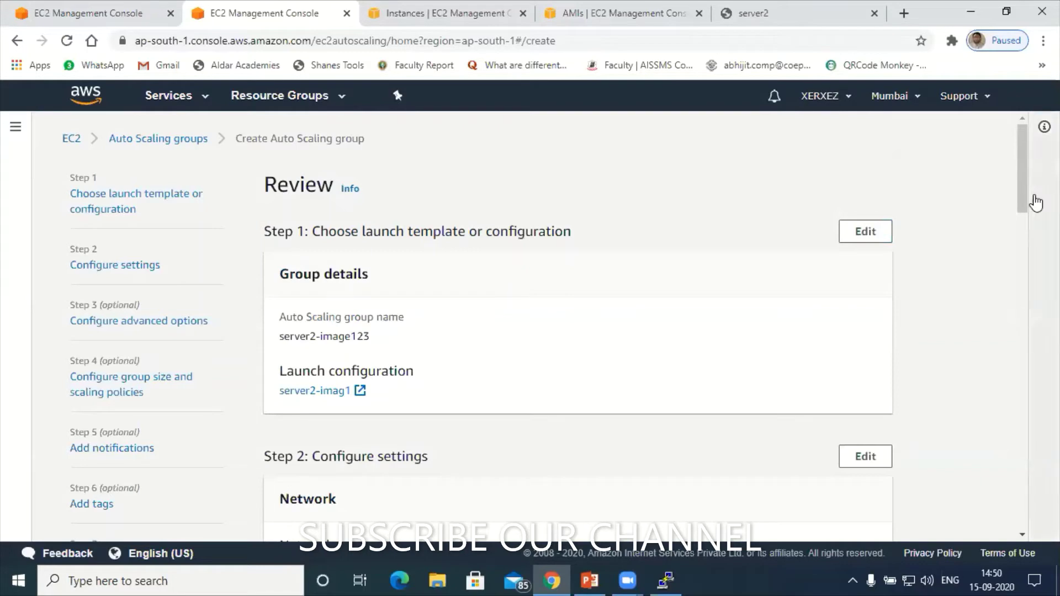
Step: Examine the network, load balancing, health check, group size and scaling policy settings in the Auto Scaling group review
{"action": "scroll", "coordinate": [1026, 225], "scroll_direction": "down", "scroll_amount": 3}
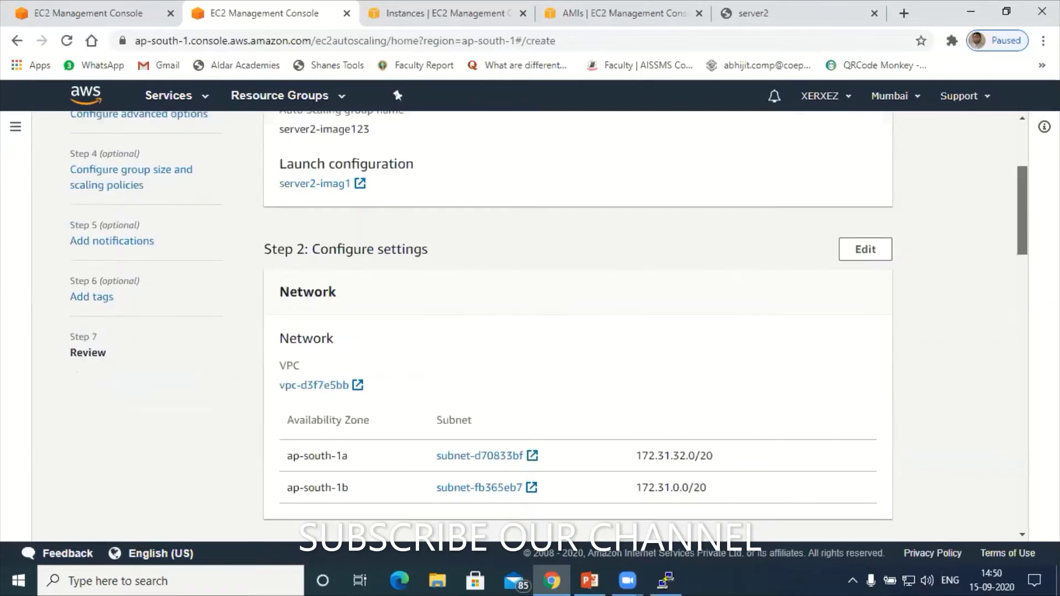
{"action": "scroll", "coordinate": [440, 301], "scroll_direction": "down", "scroll_amount": 3}
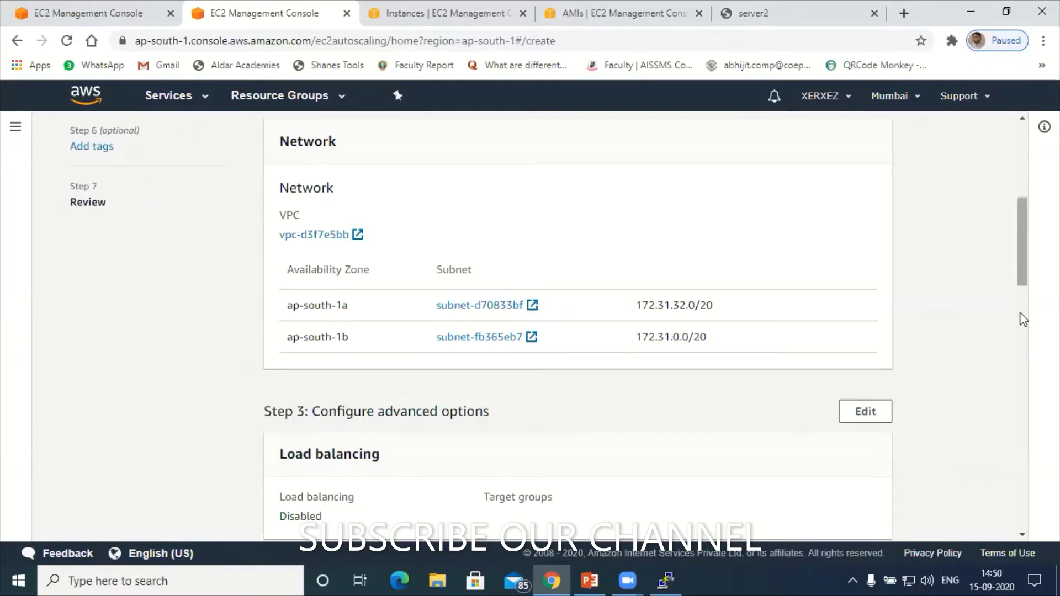
{"action": "scroll", "coordinate": [438, 361], "scroll_direction": "down", "scroll_amount": 3}
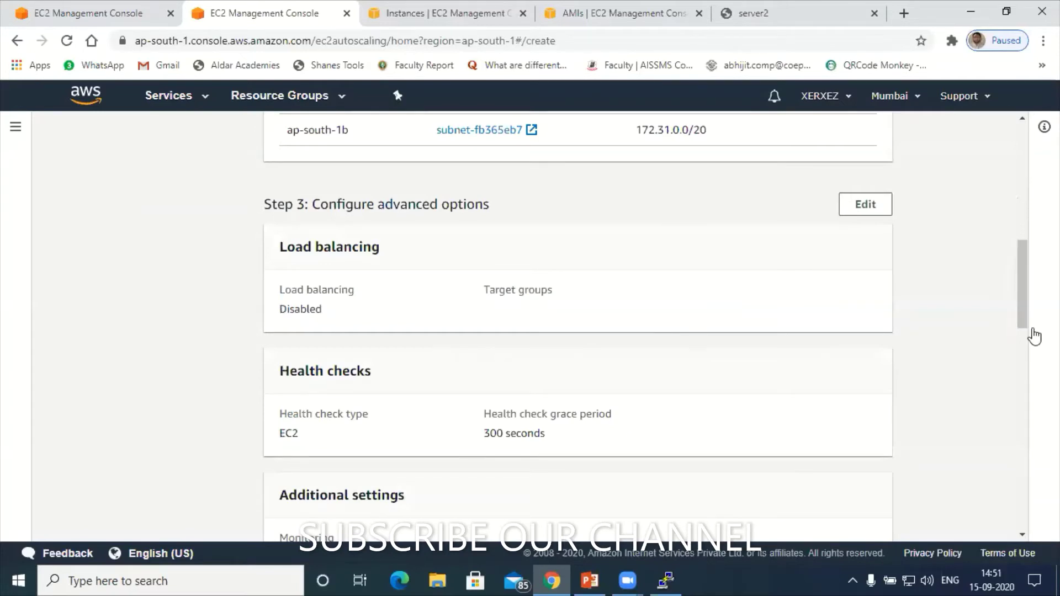
{"action": "scroll", "coordinate": [1031, 333], "scroll_direction": "down", "scroll_amount": 5}
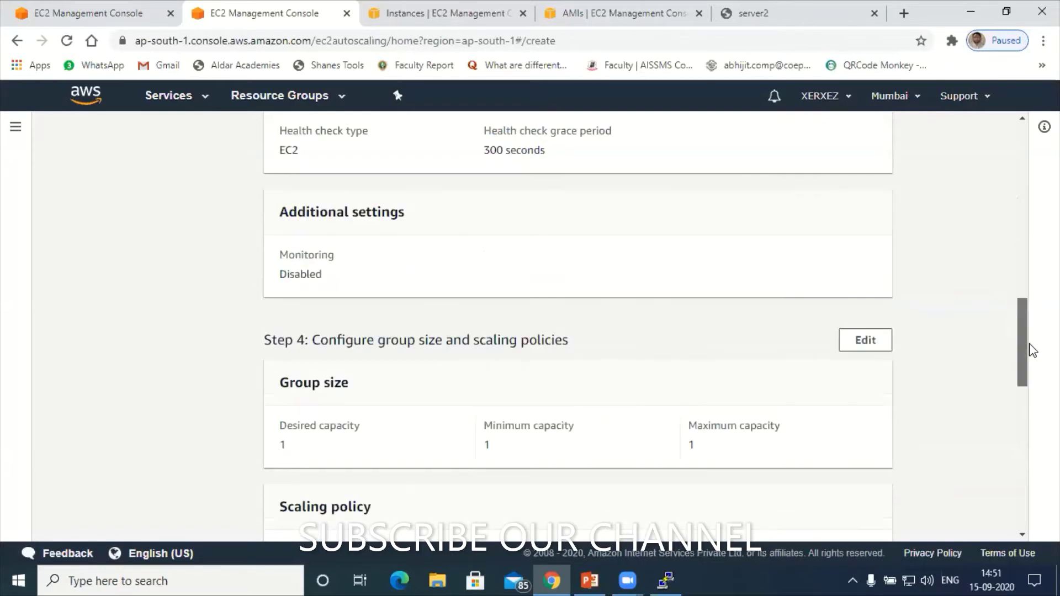
{"action": "left_click_drag", "start_coordinate": [1032, 350], "coordinate": [1033, 356]}
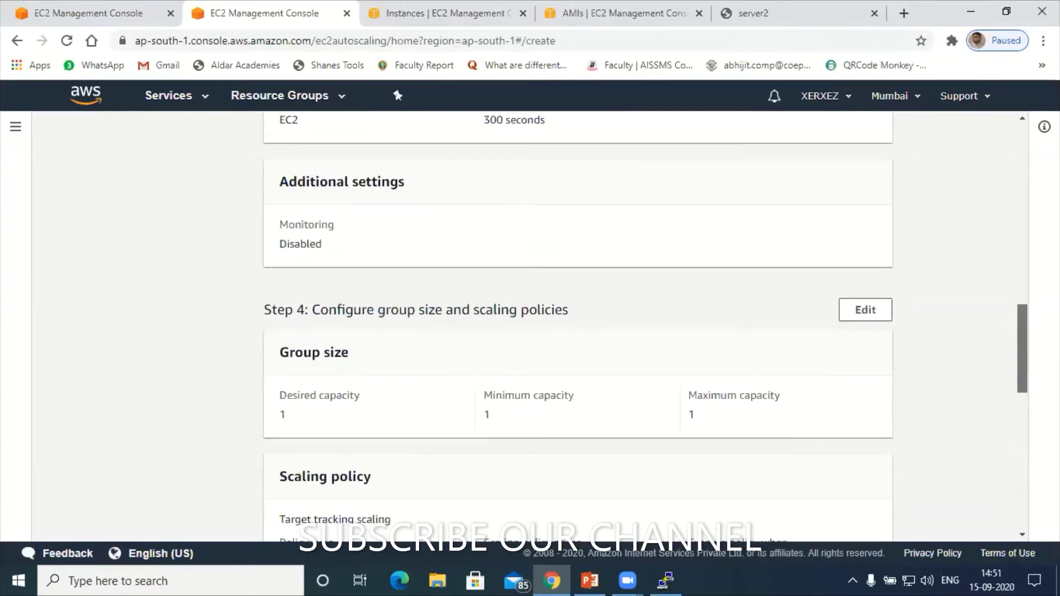
{"action": "scroll", "coordinate": [578, 326], "scroll_direction": "down", "scroll_amount": 1}
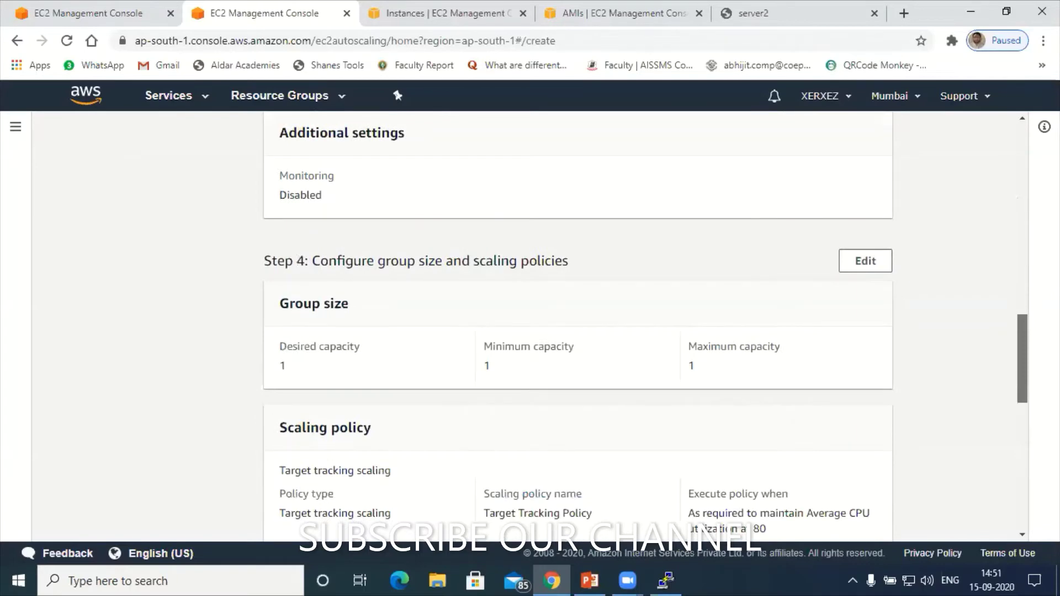
{"action": "scroll", "coordinate": [1029, 385], "scroll_direction": "down", "scroll_amount": 2}
{"action": "scroll", "coordinate": [1029, 387], "scroll_direction": "down", "scroll_amount": 1}
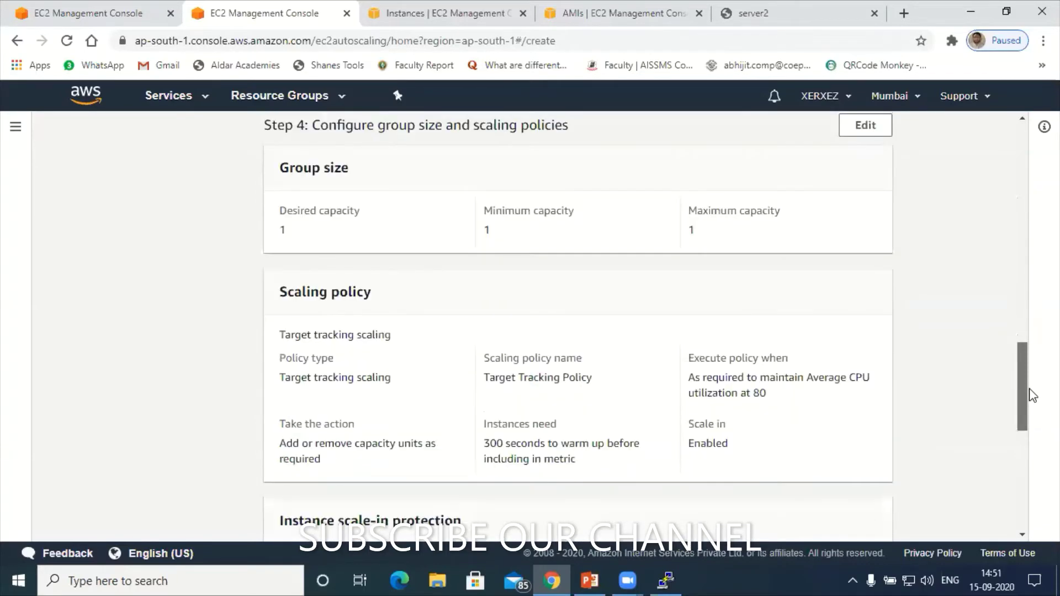
{"action": "scroll", "coordinate": [1030, 420], "scroll_direction": "down", "scroll_amount": 2}
{"action": "scroll", "coordinate": [1030, 442], "scroll_direction": "down", "scroll_amount": 1}
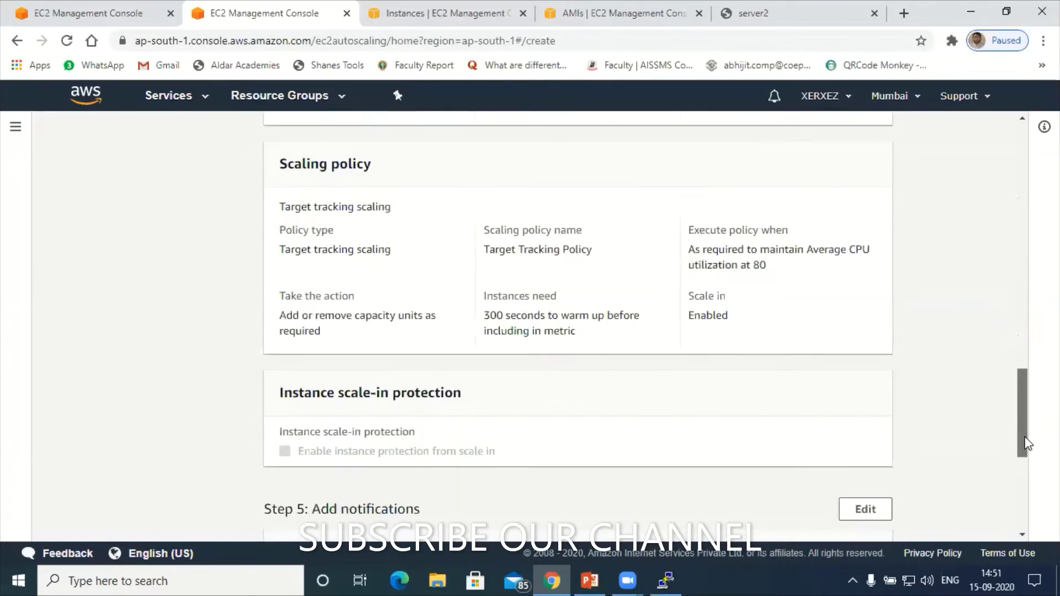
{"action": "scroll", "coordinate": [692, 317], "scroll_direction": "down", "scroll_amount": 3}
{"action": "left_click", "coordinate": [1026, 320]}
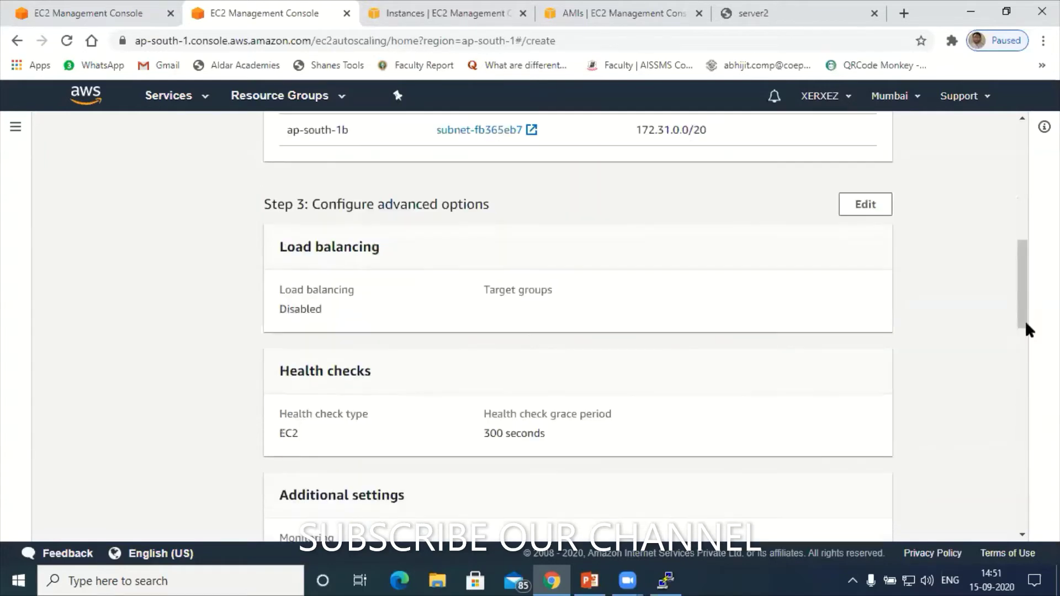
{"action": "scroll", "coordinate": [1027, 408], "scroll_direction": "down", "scroll_amount": 5}
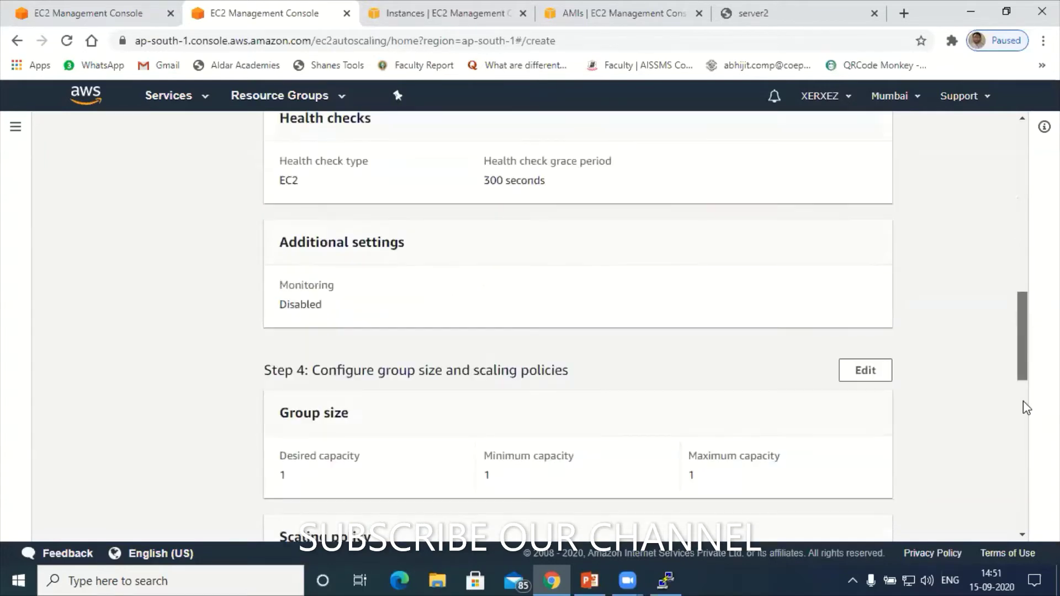
{"action": "scroll", "coordinate": [1024, 422], "scroll_direction": "down", "scroll_amount": 5}
{"action": "scroll", "coordinate": [1023, 456], "scroll_direction": "down", "scroll_amount": 4}
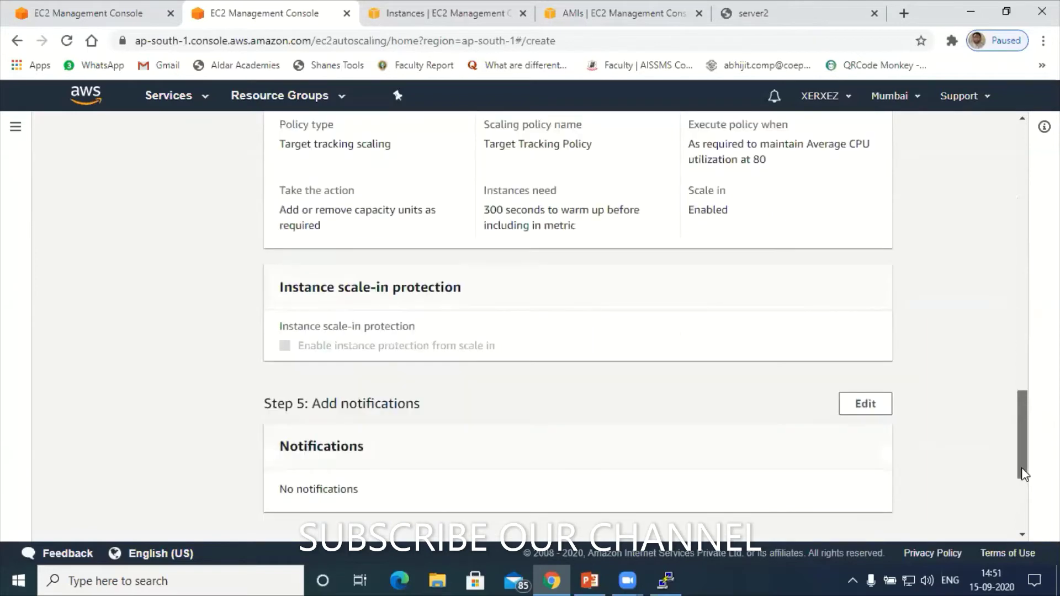
Step: Create the Auto Scaling group server2-image123 with the reviewed settings
{"action": "scroll", "coordinate": [1024, 474], "scroll_direction": "down", "scroll_amount": 4}
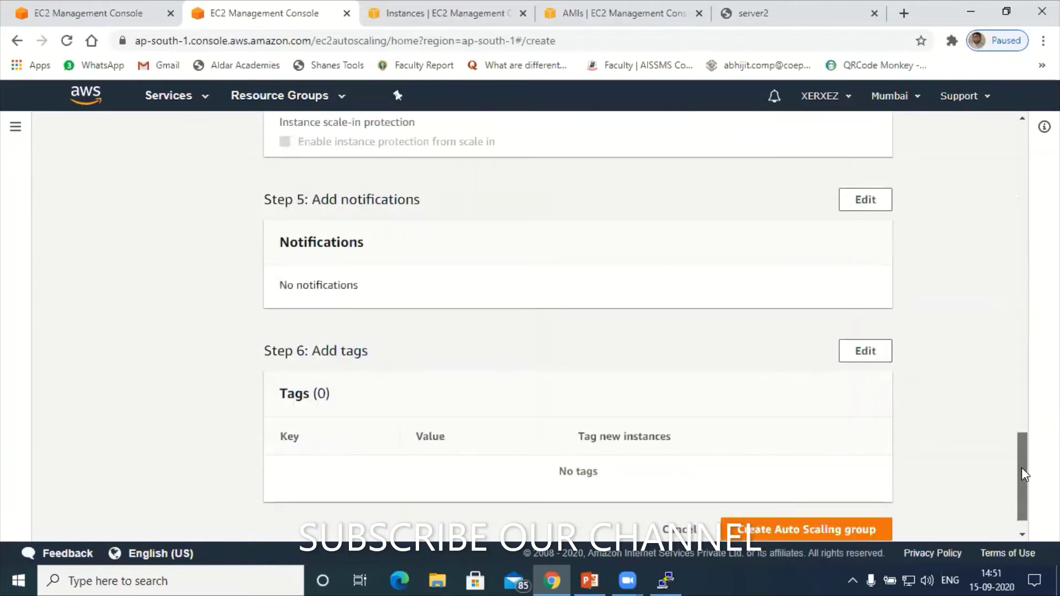
{"action": "scroll", "coordinate": [1022, 469], "scroll_direction": "down", "scroll_amount": 1}
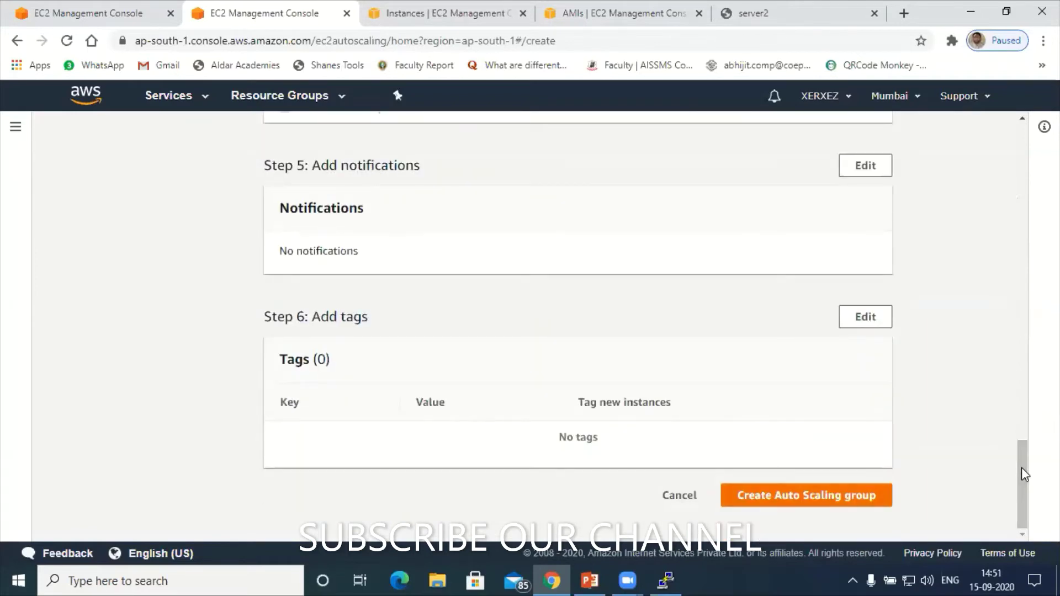
{"action": "key", "text": "Return"}
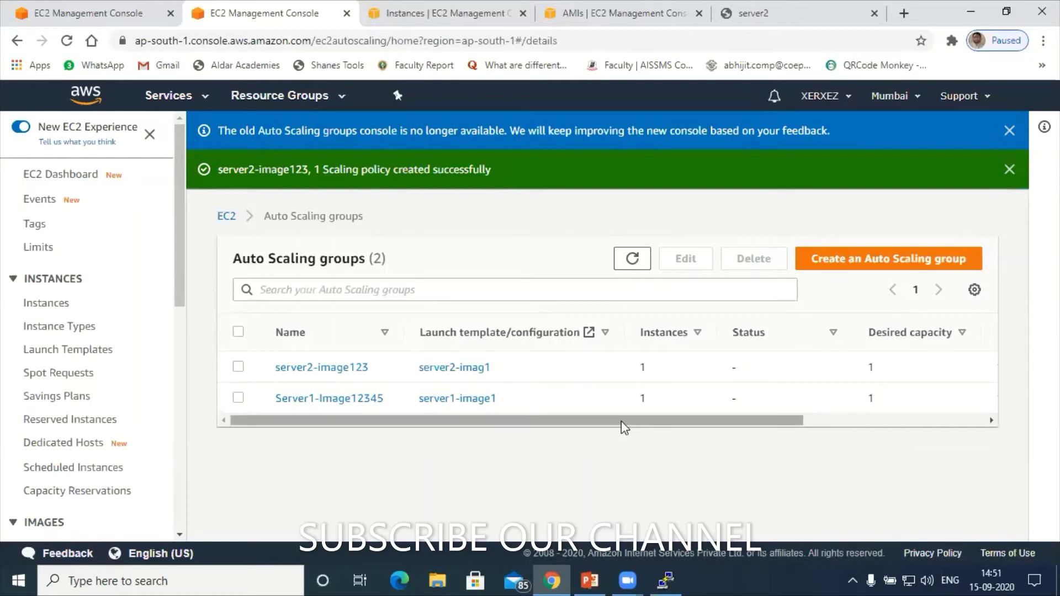
Step: Look across the columns of the Auto Scaling groups list and dismiss both notification banners
{"action": "left_click_drag", "start_coordinate": [621, 421], "coordinate": [669, 419]}
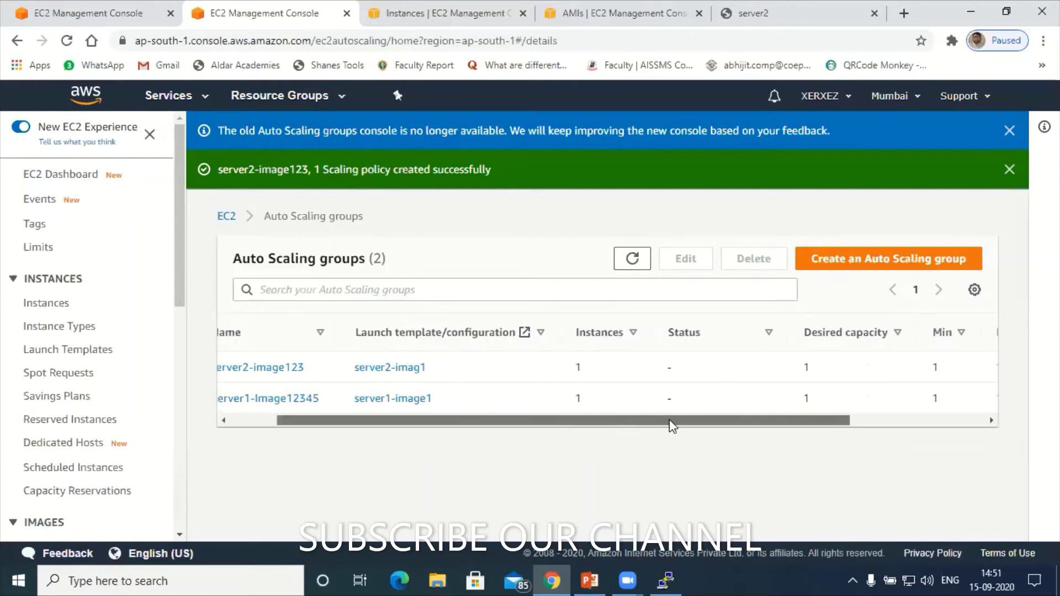
{"action": "scroll", "coordinate": [569, 426], "scroll_direction": "left", "scroll_amount": 3}
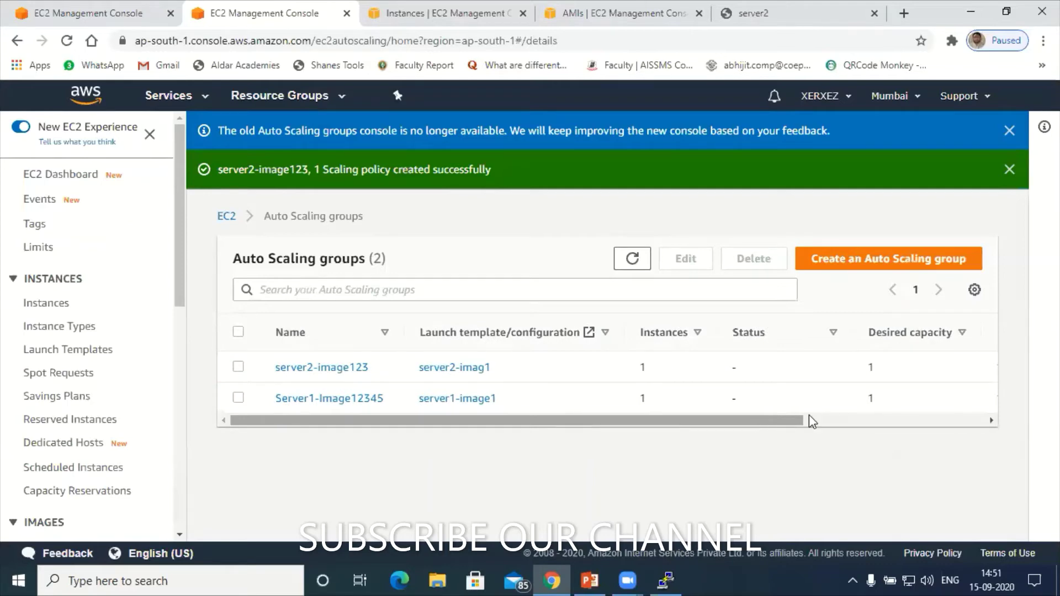
{"action": "scroll", "coordinate": [810, 420], "scroll_direction": "right", "scroll_amount": 10}
{"action": "scroll", "coordinate": [351, 397], "scroll_direction": "left", "scroll_amount": 10}
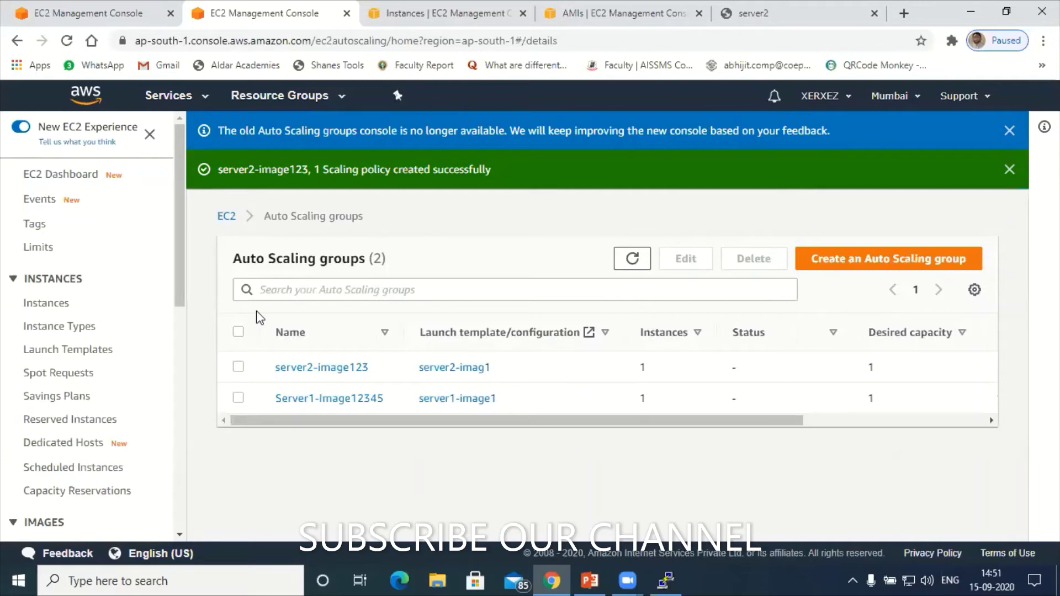
{"action": "left_click", "coordinate": [1009, 169]}
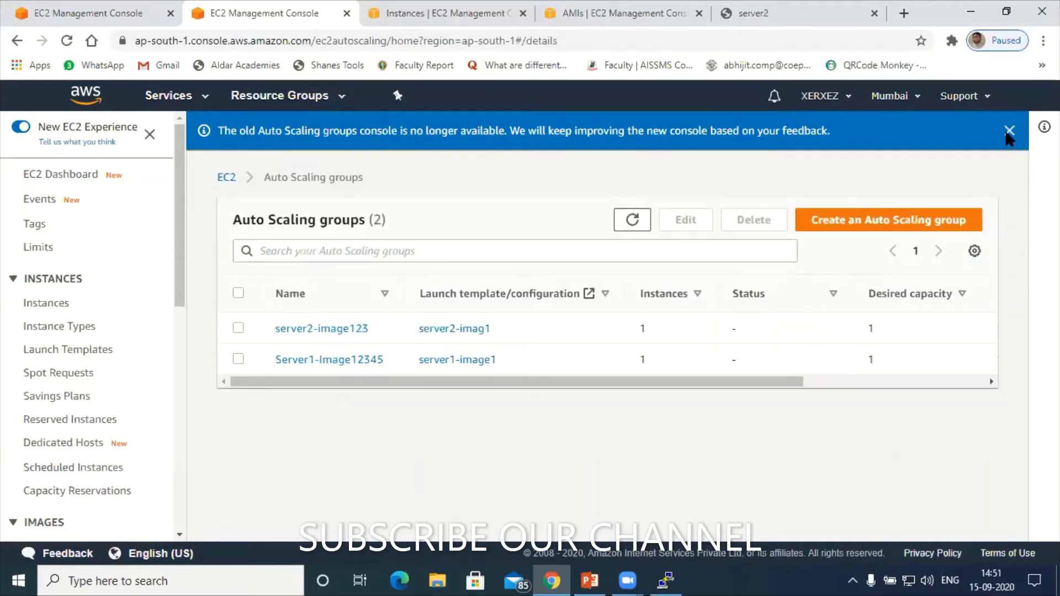
{"action": "scroll", "coordinate": [693, 288], "scroll_direction": "down", "scroll_amount": 1}
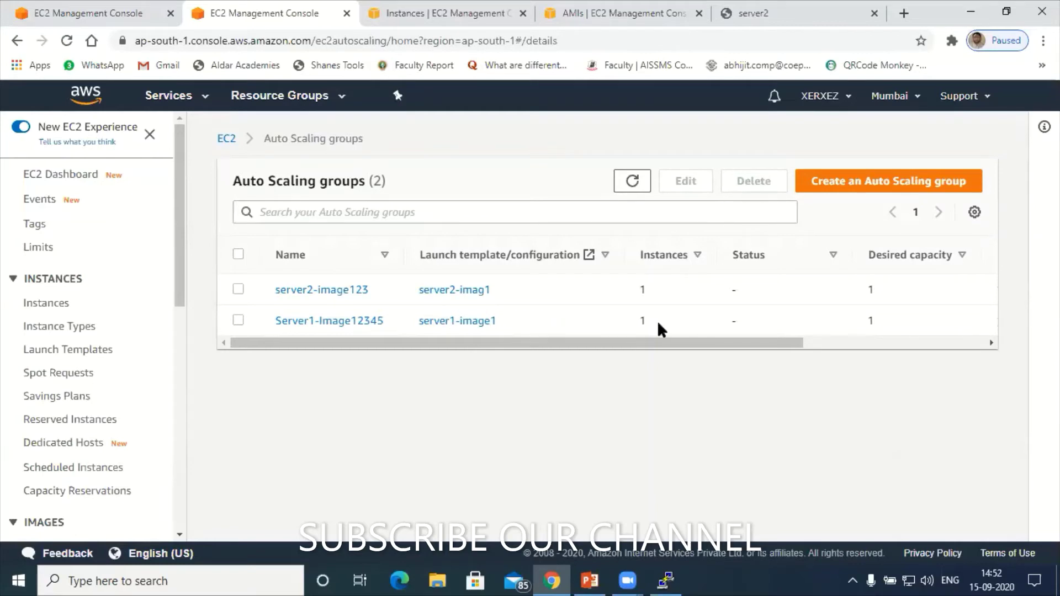
Step: Switch to the AWS INTERNSHIP - Second Batch presentation in PowerPoint
{"action": "left_click", "coordinate": [590, 579]}
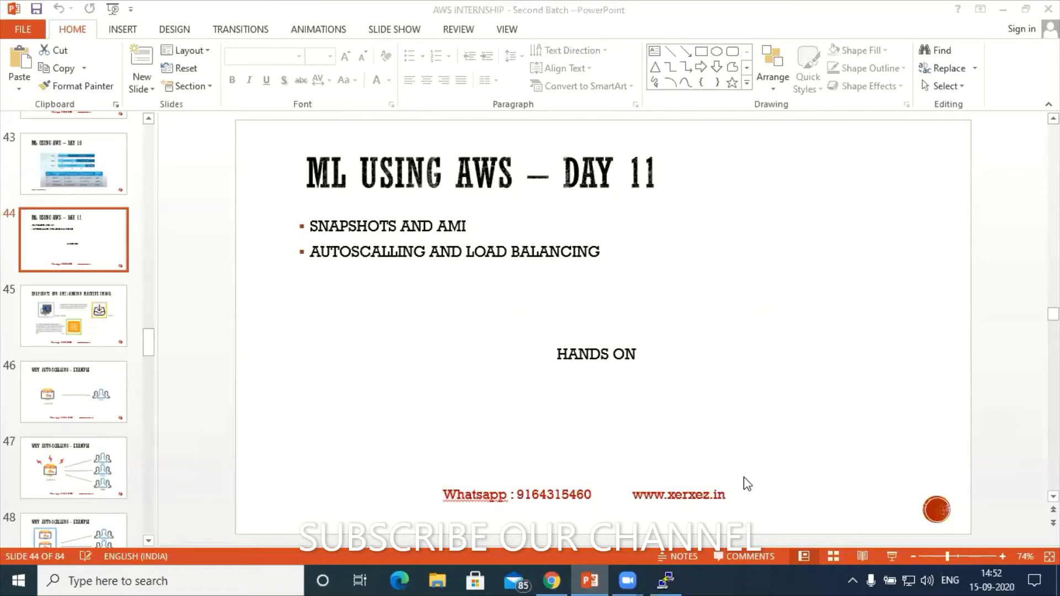
{"action": "left_click", "coordinate": [256, 373]}
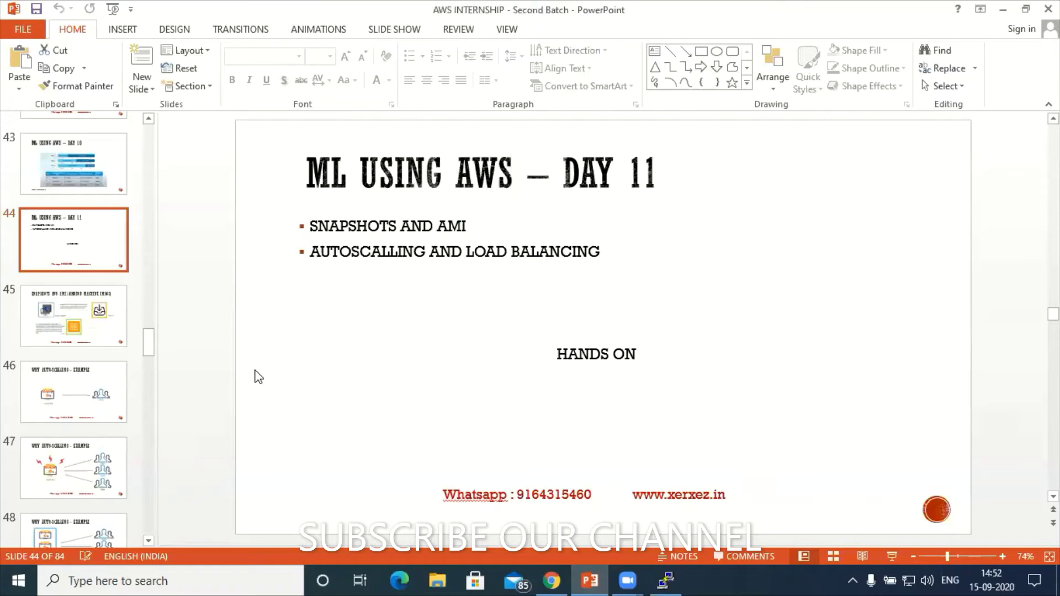
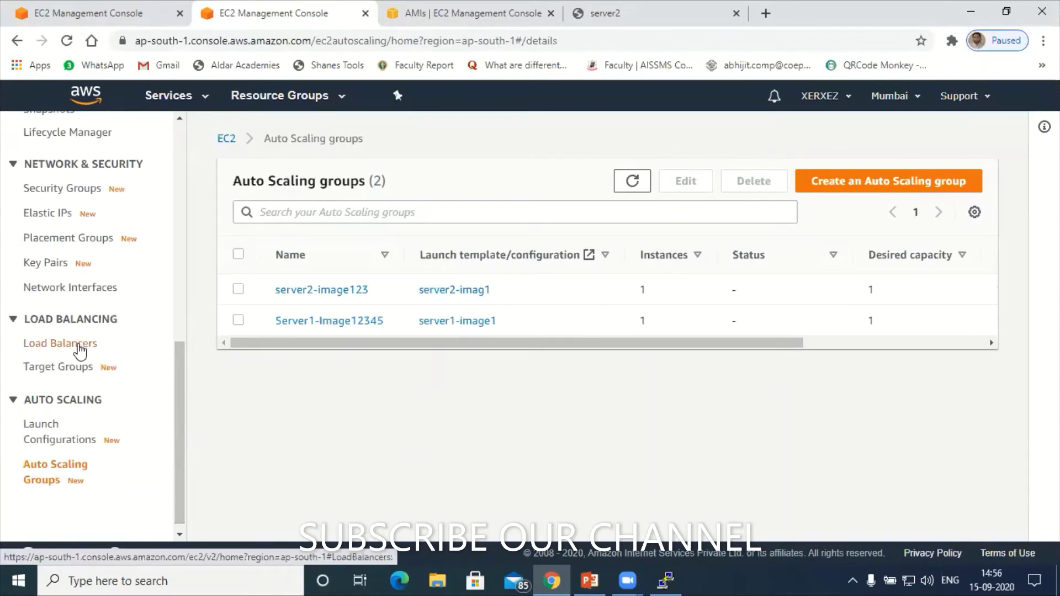
Step: Start creating an Application Load Balancer for HTTP/HTTPS from the EC2 load balancers list
{"action": "left_click", "coordinate": [80, 348]}
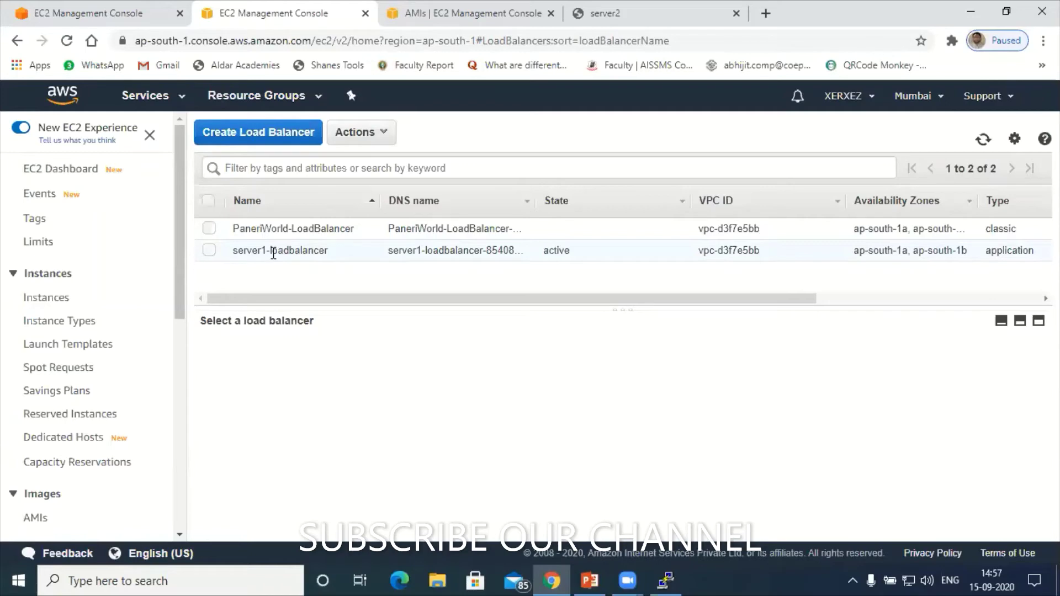
{"action": "left_click", "coordinate": [253, 140]}
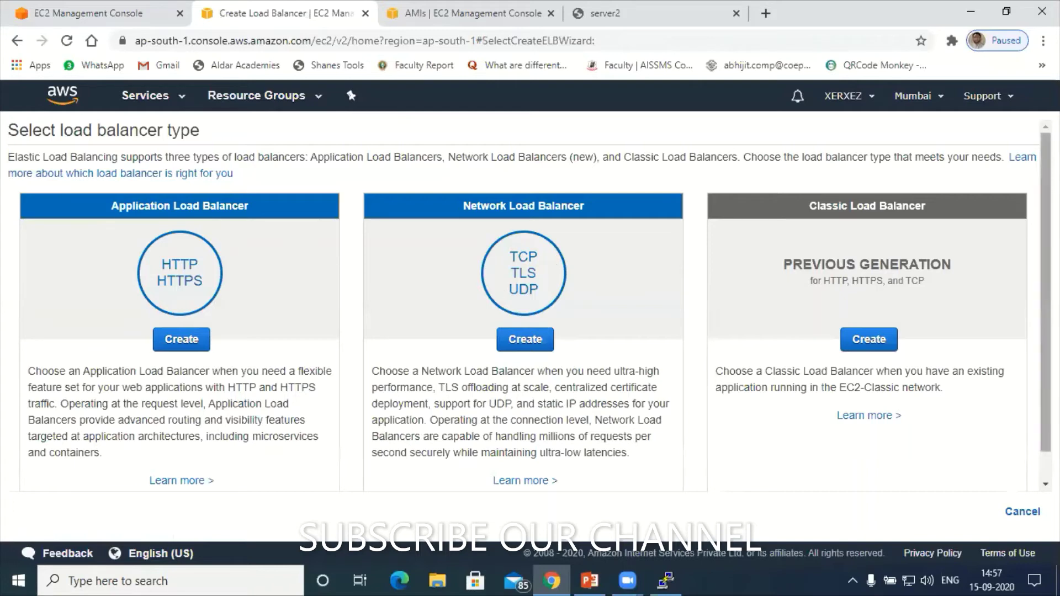
{"action": "scroll", "coordinate": [370, 285], "scroll_direction": "down", "scroll_amount": 1}
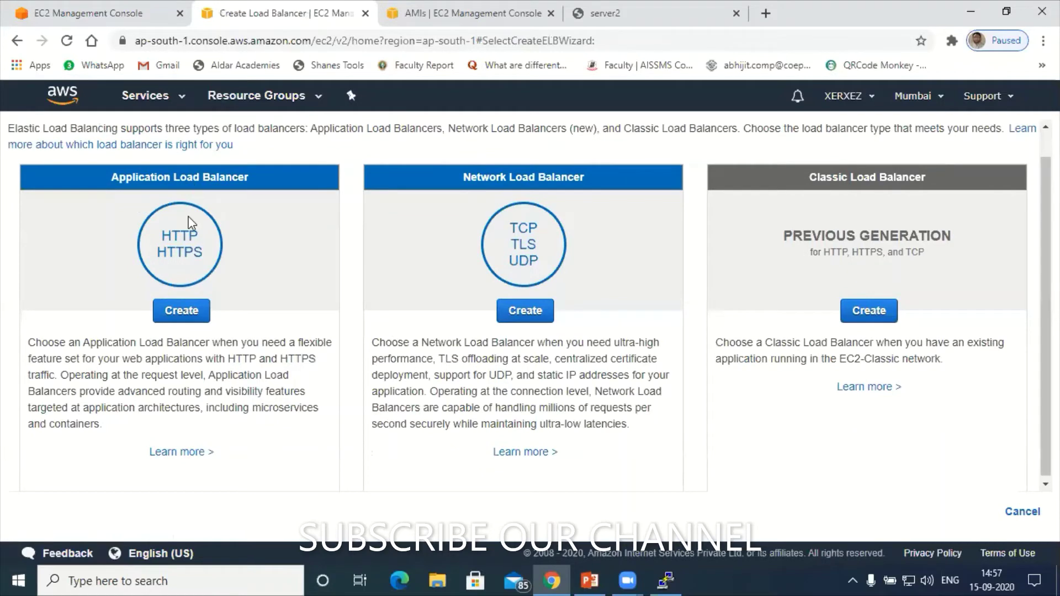
{"action": "left_click", "coordinate": [176, 316]}
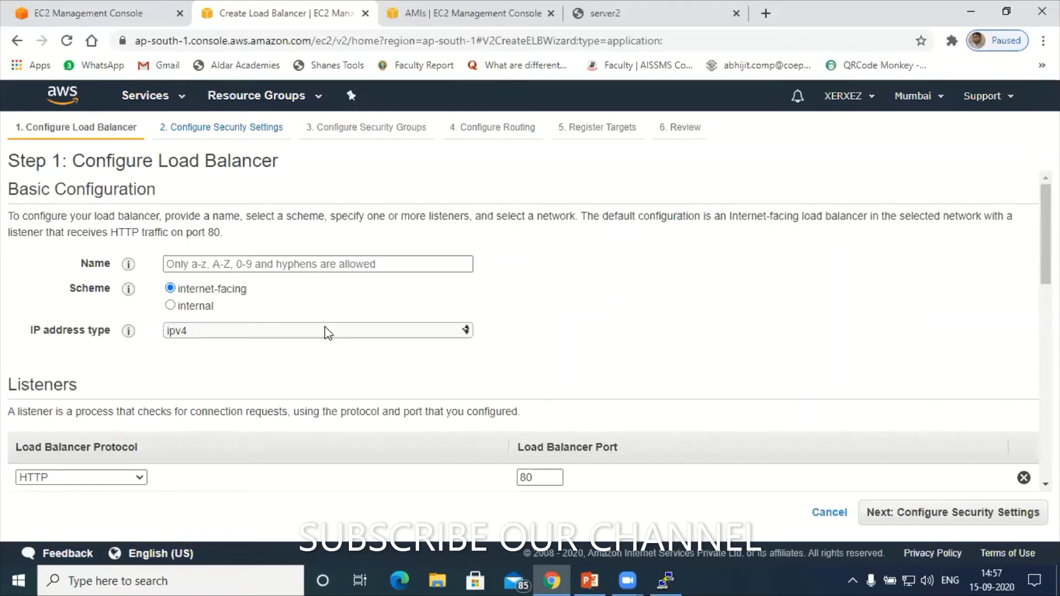
Step: Name the load balancer server2-loadbalancer
{"action": "left_click", "coordinate": [315, 264]}
{"action": "left_click", "coordinate": [316, 264]}
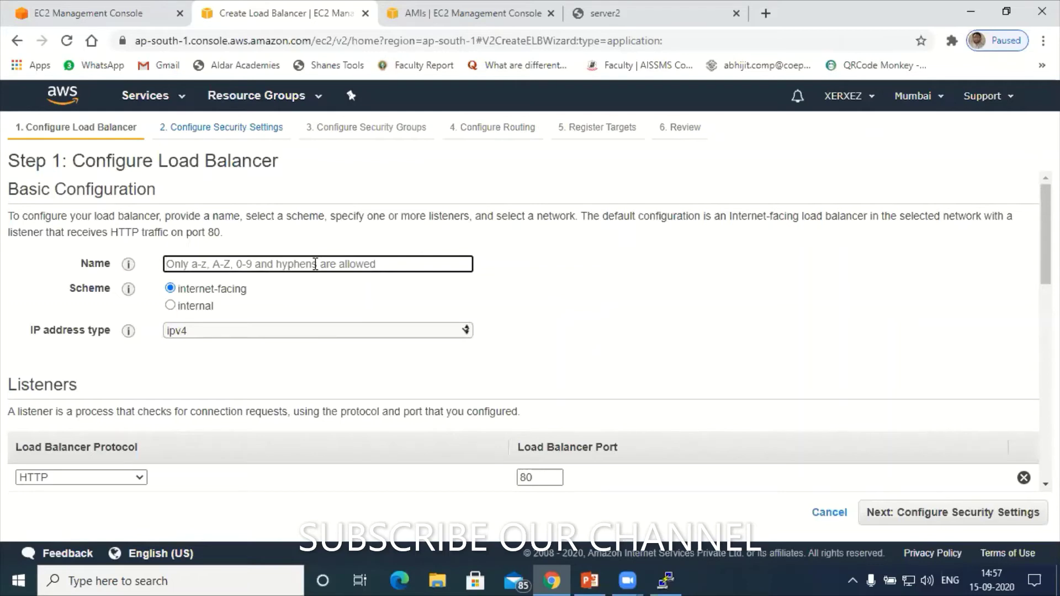
{"action": "type", "text": "server2-"}
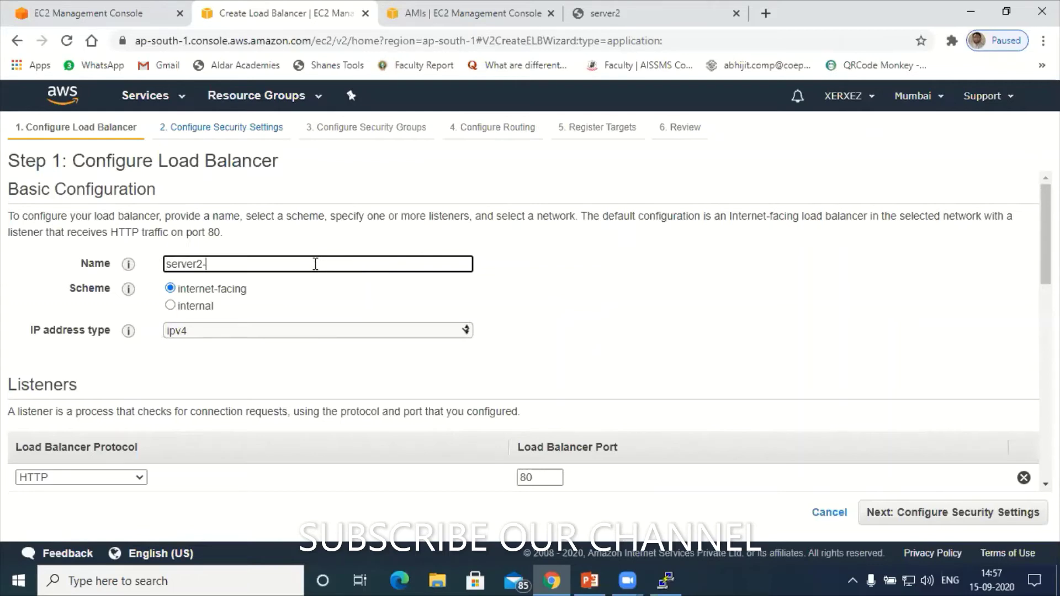
{"action": "type", "text": "loadbalancer"}
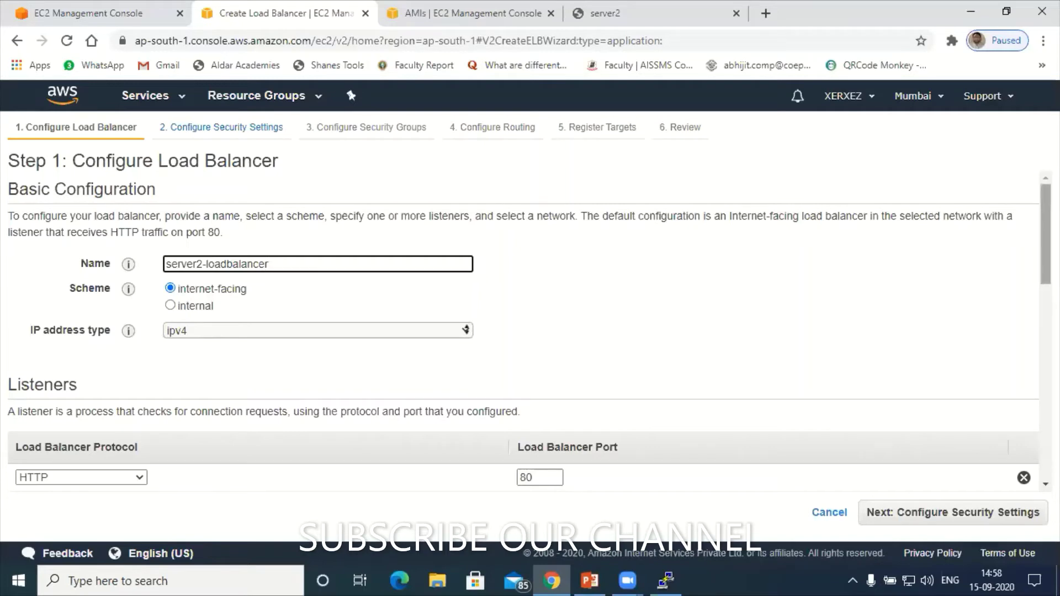
Step: Enable the availability zones ap-south-1a and ap-south-1b for the load balancer in the default VPC
{"action": "scroll", "coordinate": [524, 331], "scroll_direction": "down", "scroll_amount": 4}
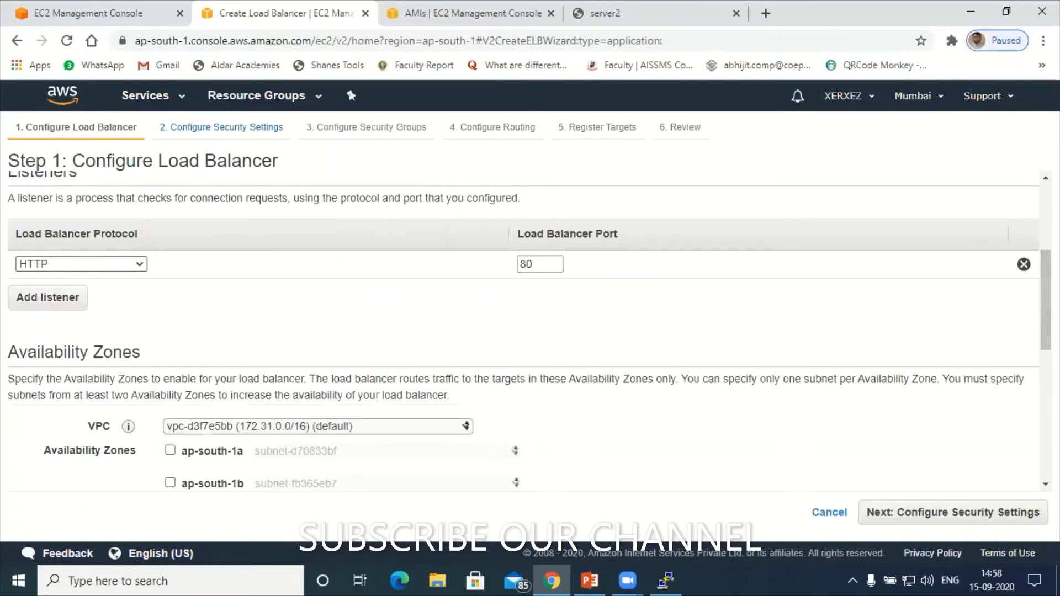
{"action": "scroll", "coordinate": [524, 332], "scroll_direction": "up", "scroll_amount": 3}
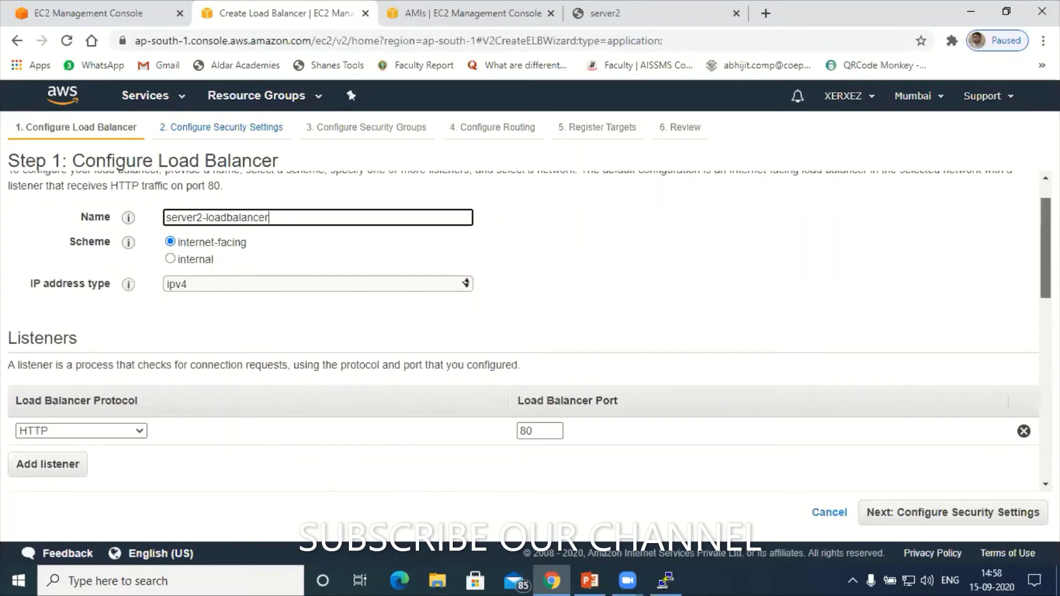
{"action": "scroll", "coordinate": [361, 358], "scroll_direction": "down", "scroll_amount": 1}
{"action": "scroll", "coordinate": [315, 364], "scroll_direction": "down", "scroll_amount": 1}
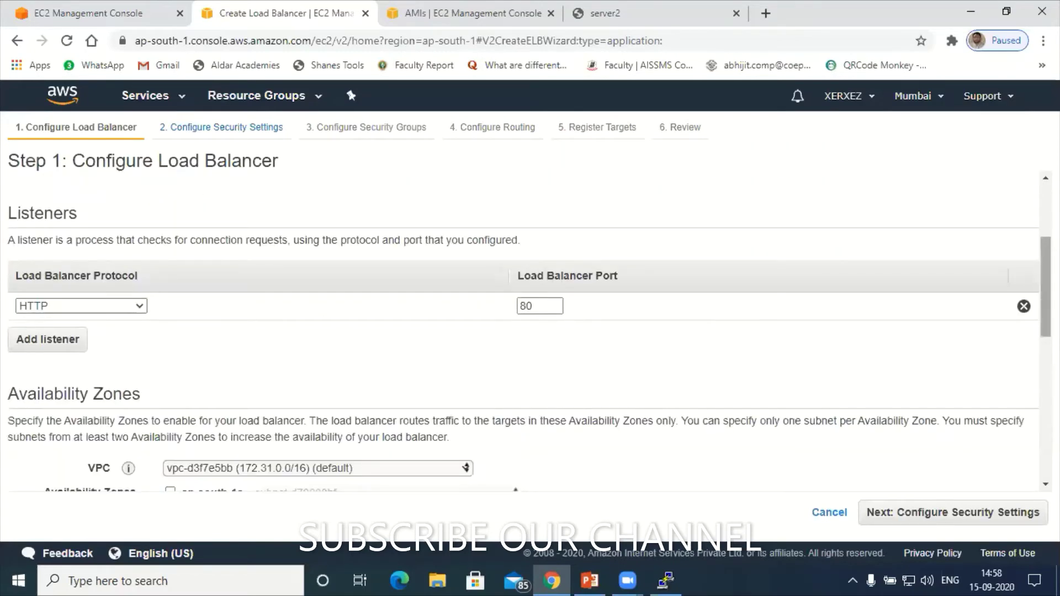
{"action": "scroll", "coordinate": [524, 332], "scroll_direction": "down", "scroll_amount": 2}
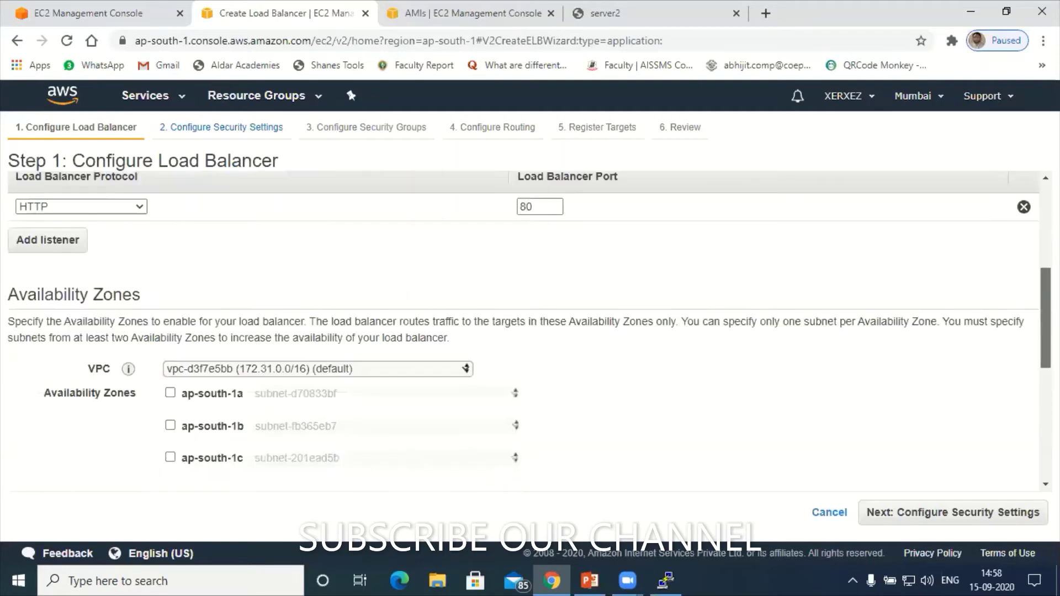
{"action": "scroll", "coordinate": [553, 409], "scroll_direction": "down", "scroll_amount": 1}
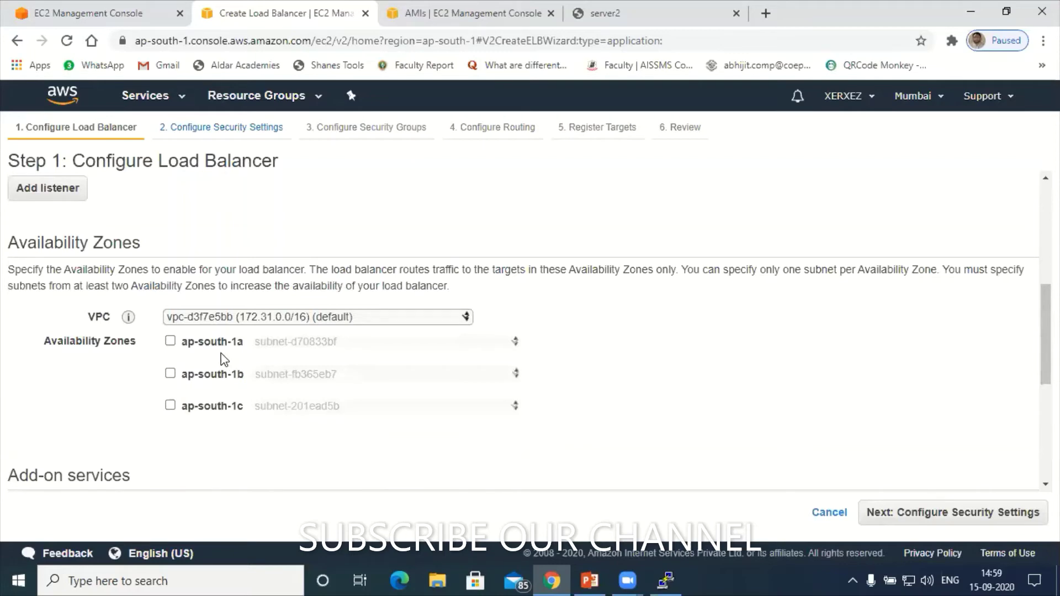
{"action": "left_click", "coordinate": [170, 340]}
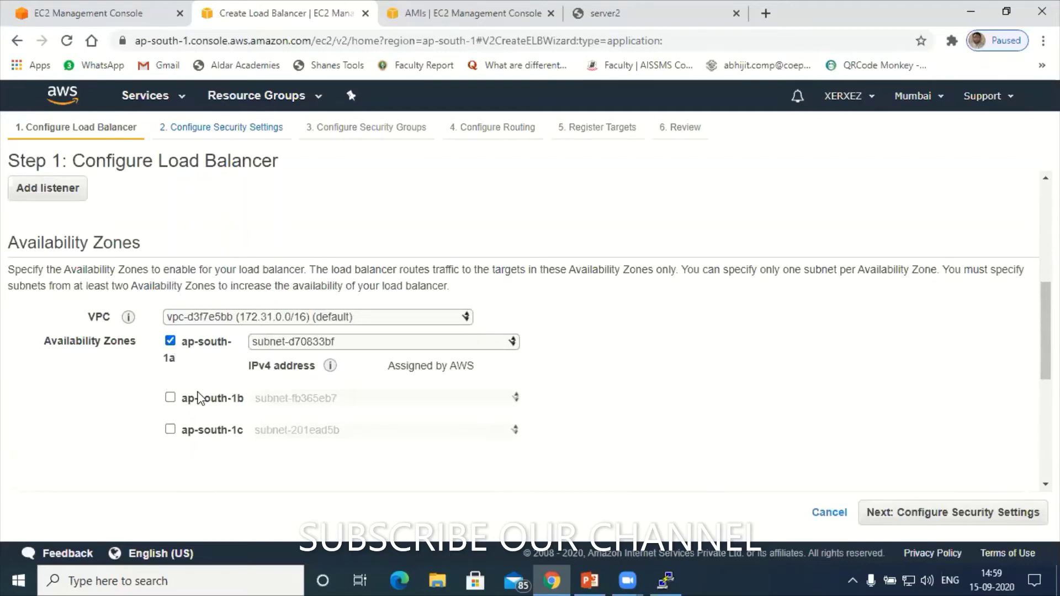
{"action": "left_click", "coordinate": [170, 397]}
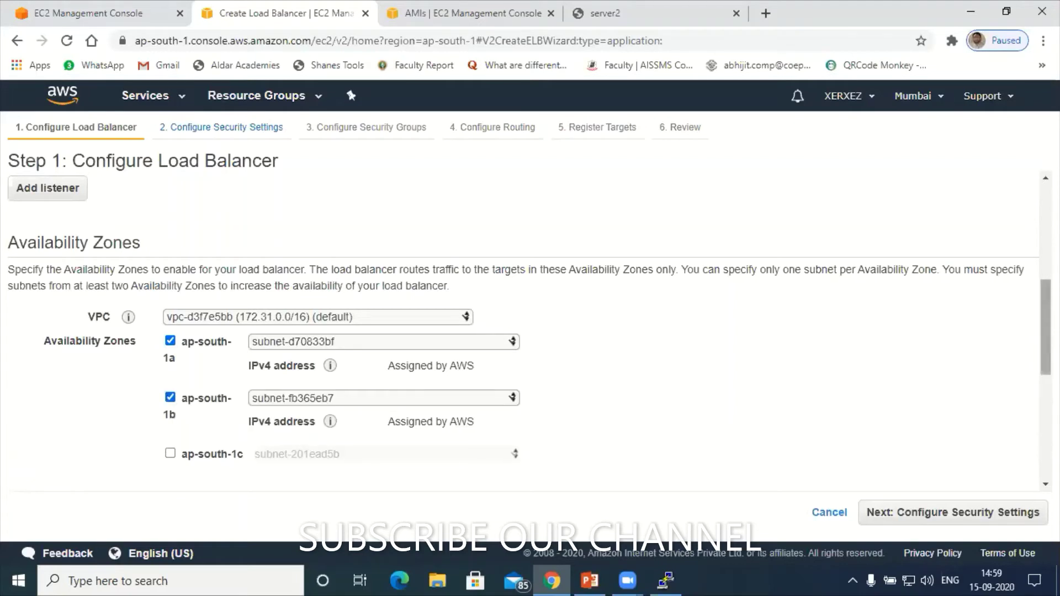
Step: Leave the add-on services unselected and proceed through the security settings to the security group configuration
{"action": "scroll", "coordinate": [1046, 328], "scroll_direction": "down", "scroll_amount": 2}
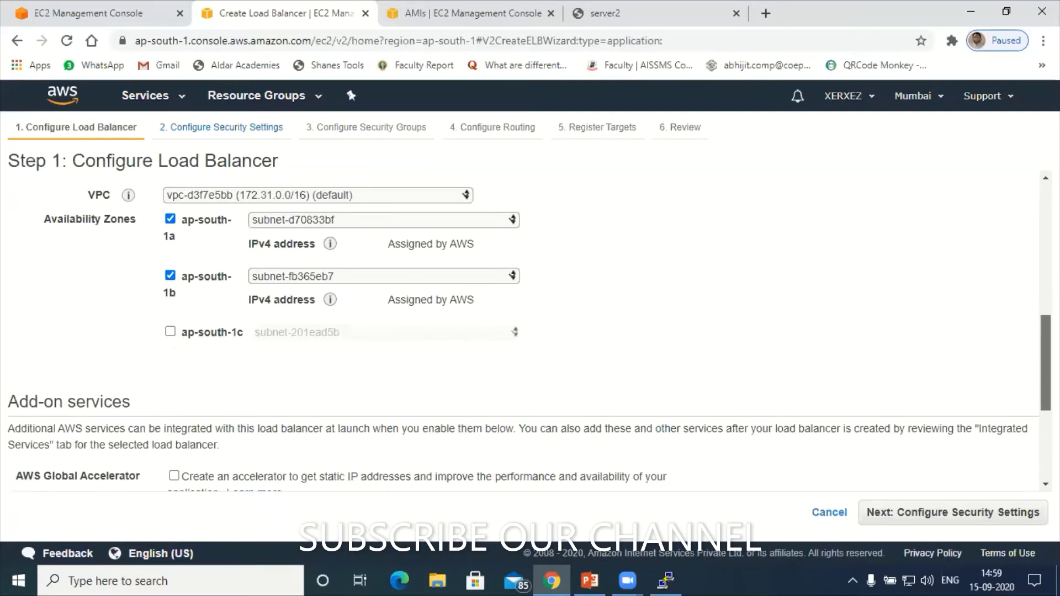
{"action": "scroll", "coordinate": [1045, 331], "scroll_direction": "down", "scroll_amount": 3}
{"action": "scroll", "coordinate": [1045, 331], "scroll_direction": "down", "scroll_amount": 2}
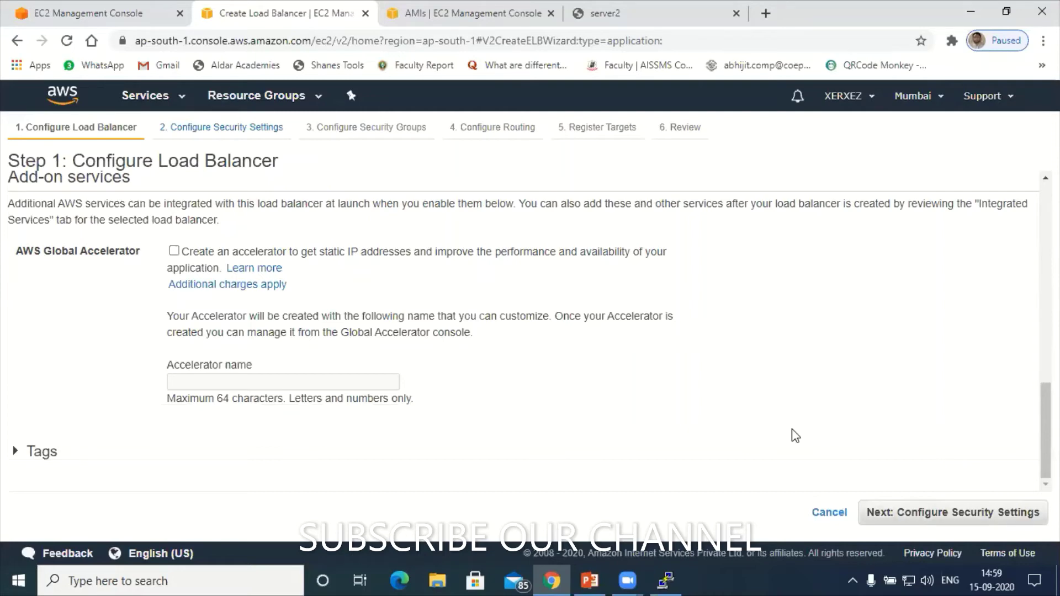
{"action": "left_click", "coordinate": [953, 512]}
{"action": "left_click", "coordinate": [952, 513]}
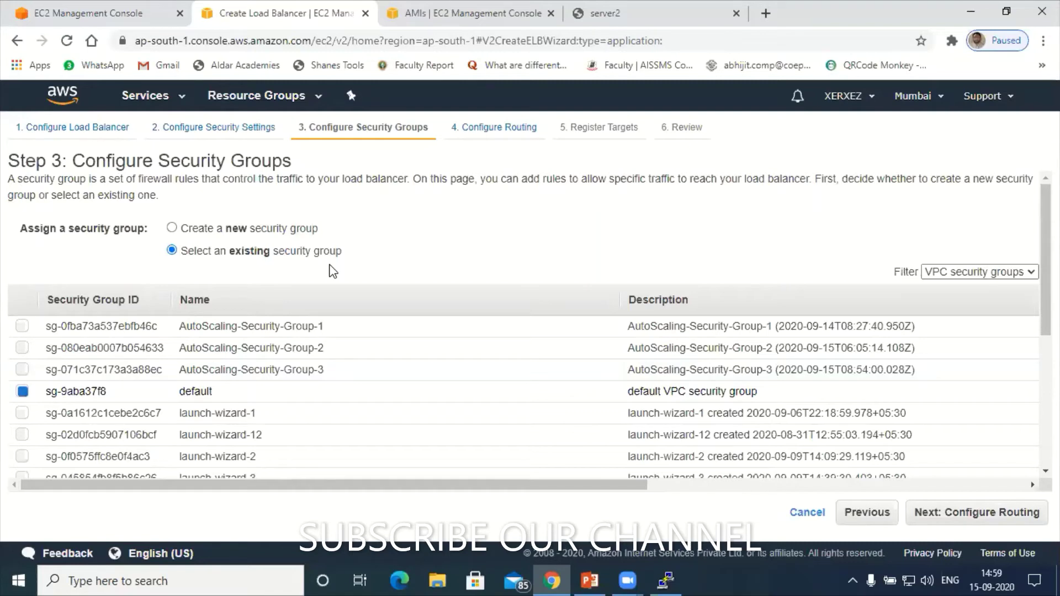
Step: Assign a new security group to the load balancer and name it server2-loadbalancing
{"action": "left_click", "coordinate": [172, 228]}
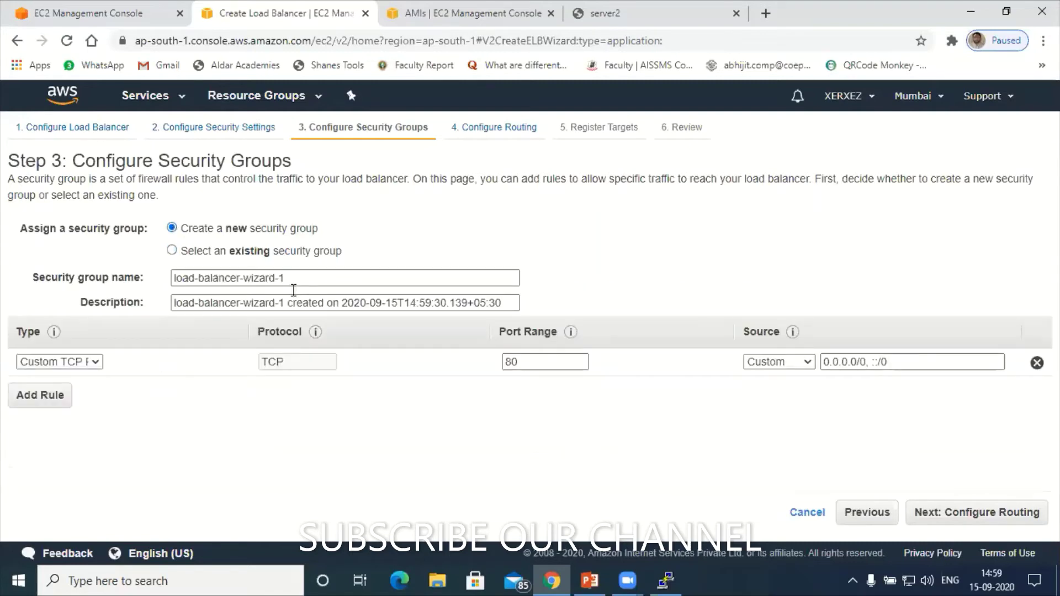
{"action": "left_click", "coordinate": [306, 278]}
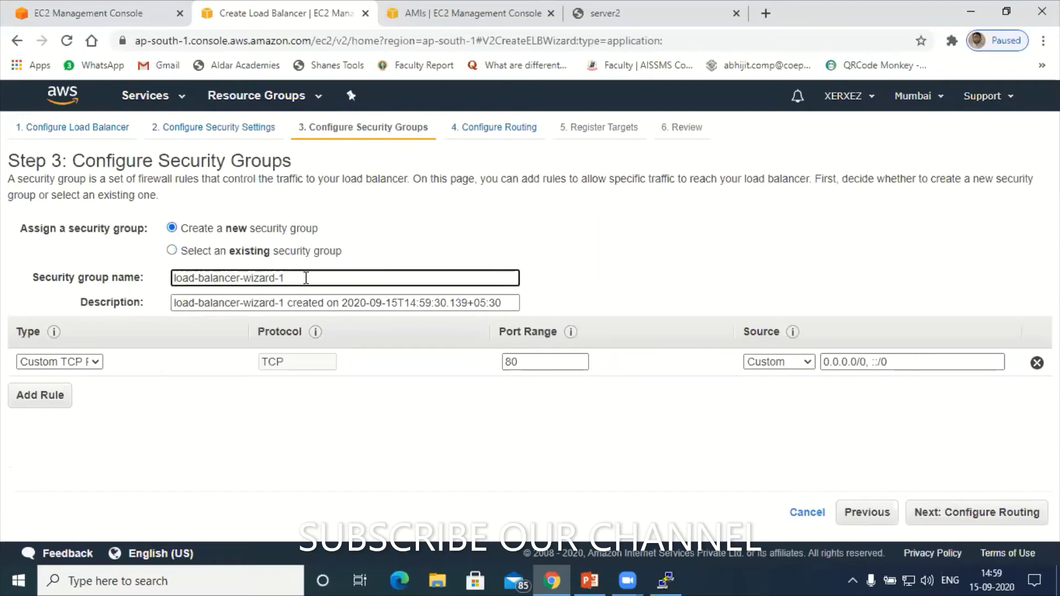
{"action": "key", "text": "BackSpace"}
{"action": "key", "text": "BackSpace"}
{"action": "key", "text": "BackSpace"}
{"action": "key", "text": "BackSpace"}
{"action": "key", "text": "BackSpace"}
{"action": "key", "text": "BackSpace"}
{"action": "key", "text": "BackSpace"}
{"action": "key", "text": "BackSpace"}
{"action": "key", "text": "BackSpace"}
{"action": "key", "text": "BackSpace"}
{"action": "key", "text": "BackSpace"}
{"action": "key", "text": "BackSpace"}
{"action": "key", "text": "BackSpace"}
{"action": "key", "text": "BackSpace"}
{"action": "key", "text": "BackSpace"}
{"action": "key", "text": "BackSpace"}
{"action": "key", "text": "BackSpace"}
{"action": "key", "text": "BackSpace"}
{"action": "key", "text": "BackSpace"}
{"action": "key", "text": "BackSpace"}
{"action": "key", "text": "BackSpace"}
{"action": "key", "text": "BackSpace"}
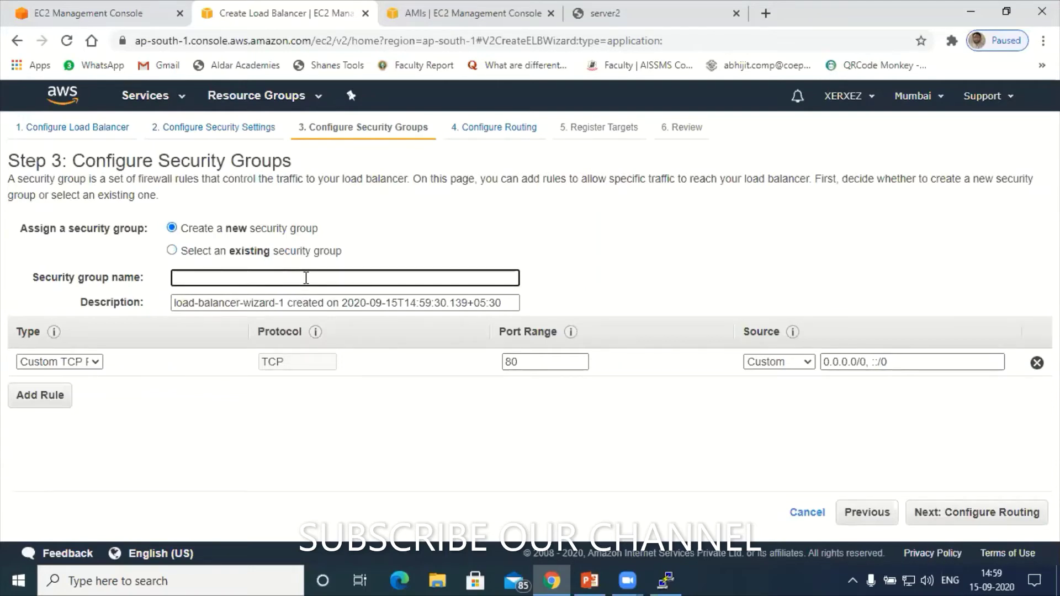
{"action": "type", "text": "server2-loadbala"}
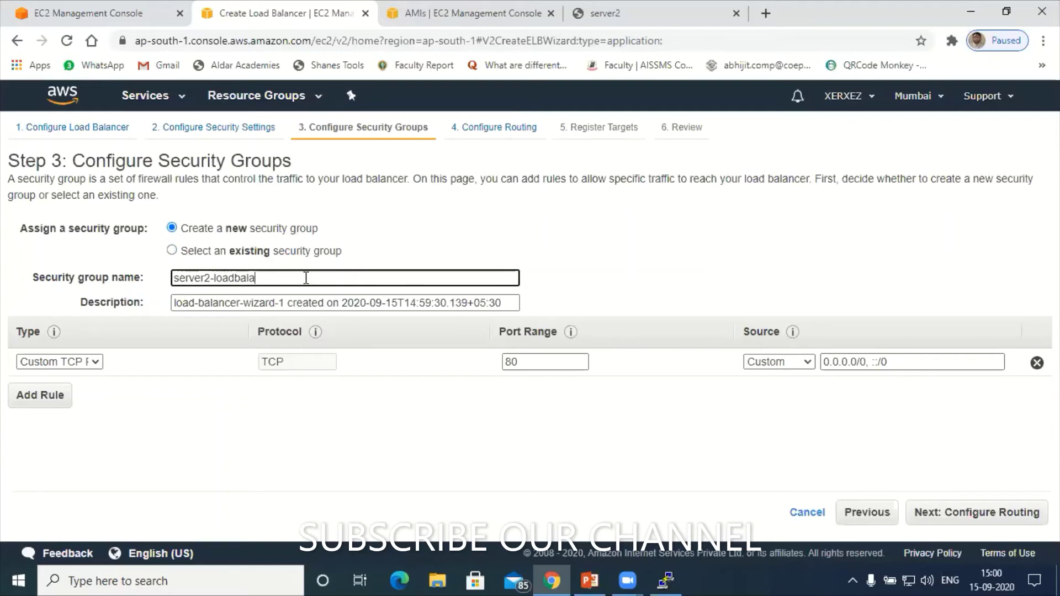
{"action": "type", "text": "ncing"}
Step: Add a second rule of type HTTP to the new security group
{"action": "left_click", "coordinate": [39, 396]}
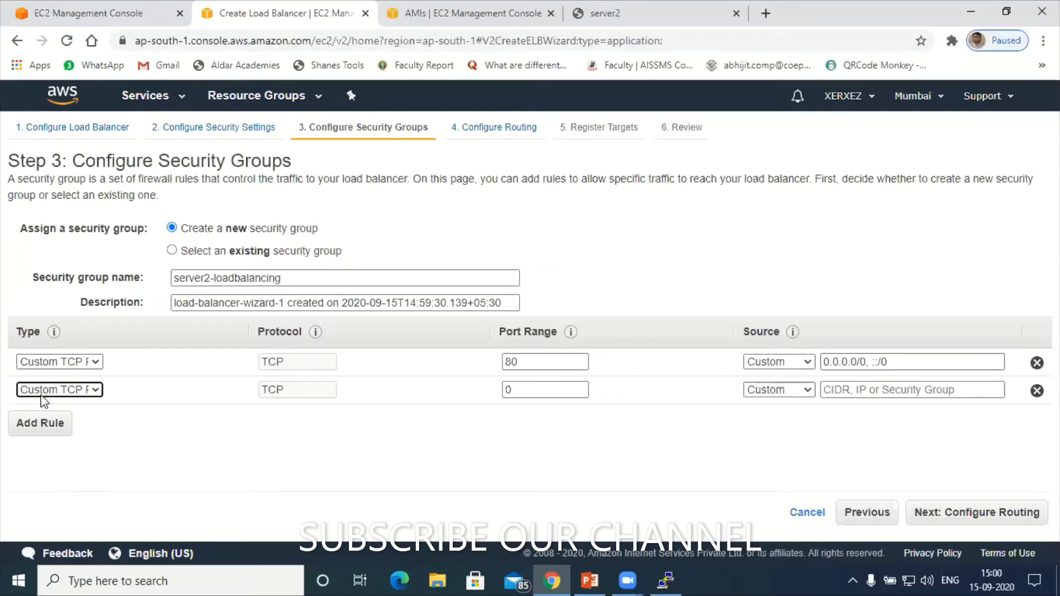
{"action": "left_click", "coordinate": [85, 391]}
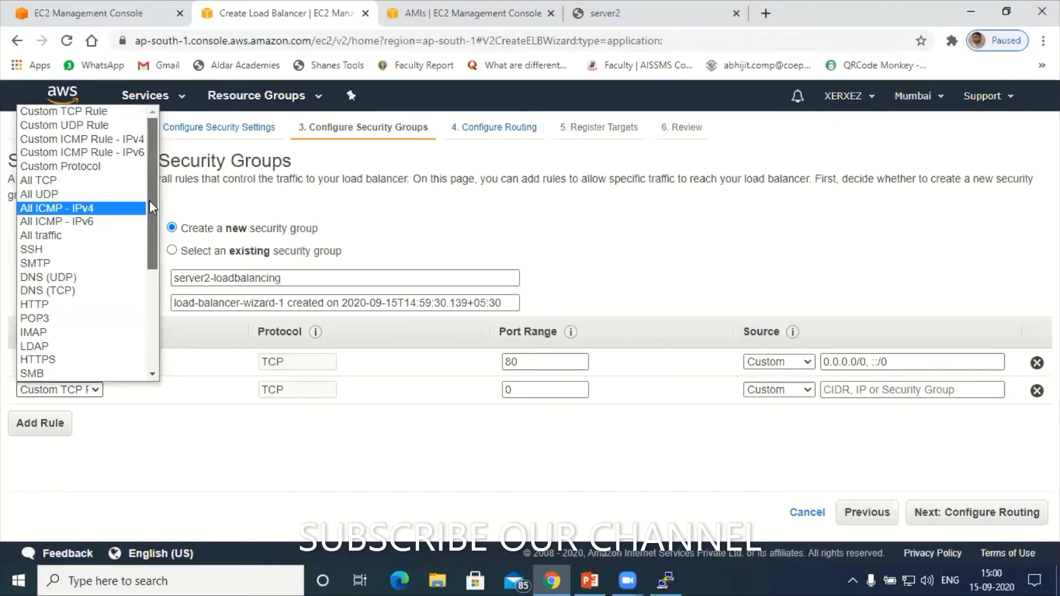
{"action": "left_click", "coordinate": [54, 305]}
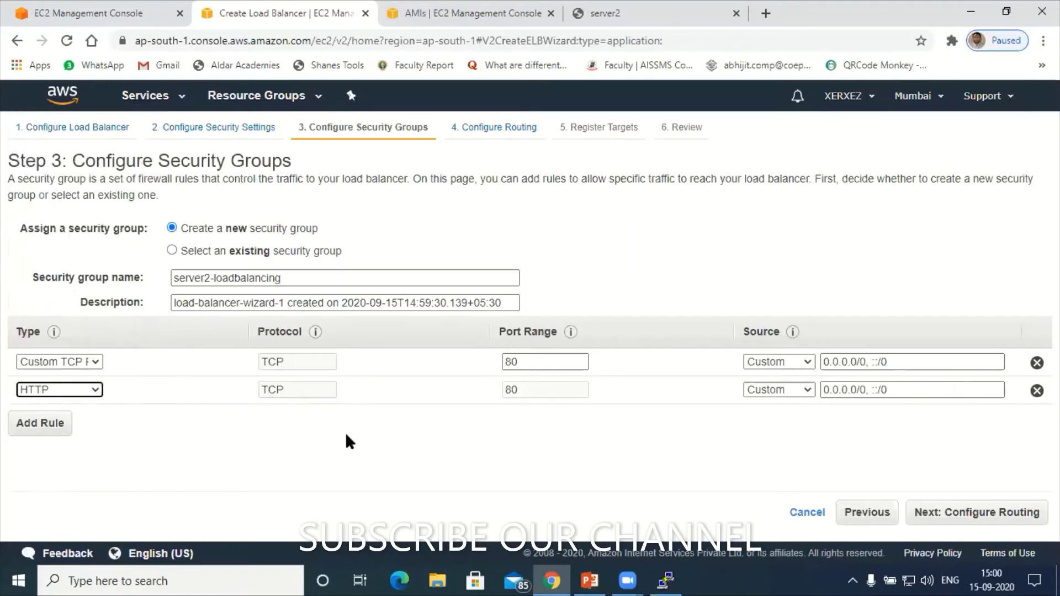
Step: Set the source of both security group rules to Anywhere and continue to the routing configuration
{"action": "left_click", "coordinate": [773, 362]}
{"action": "left_click", "coordinate": [769, 389]}
{"action": "left_click", "coordinate": [769, 390]}
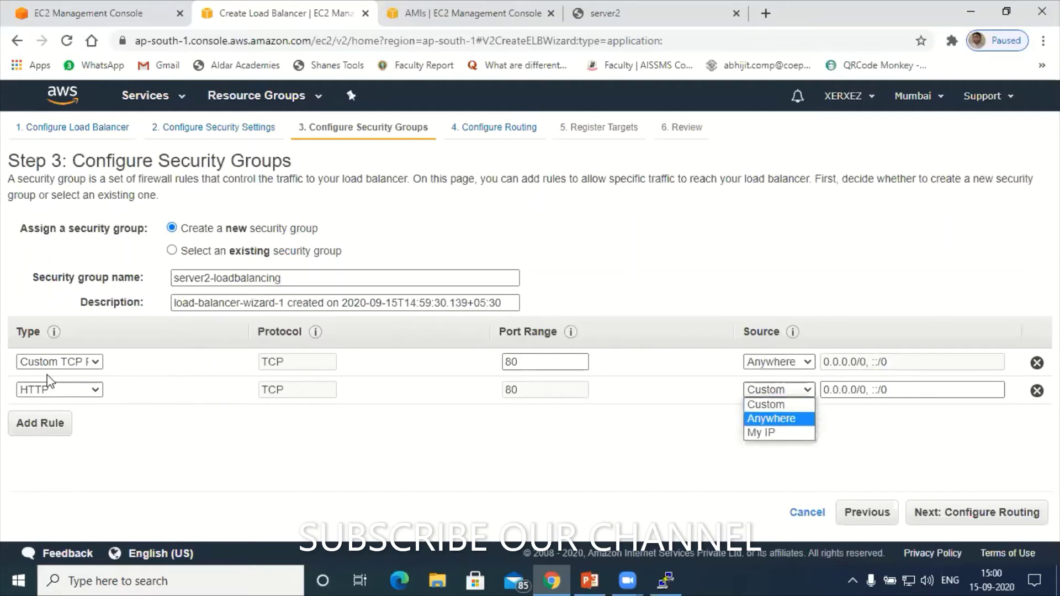
{"action": "key", "text": "Return"}
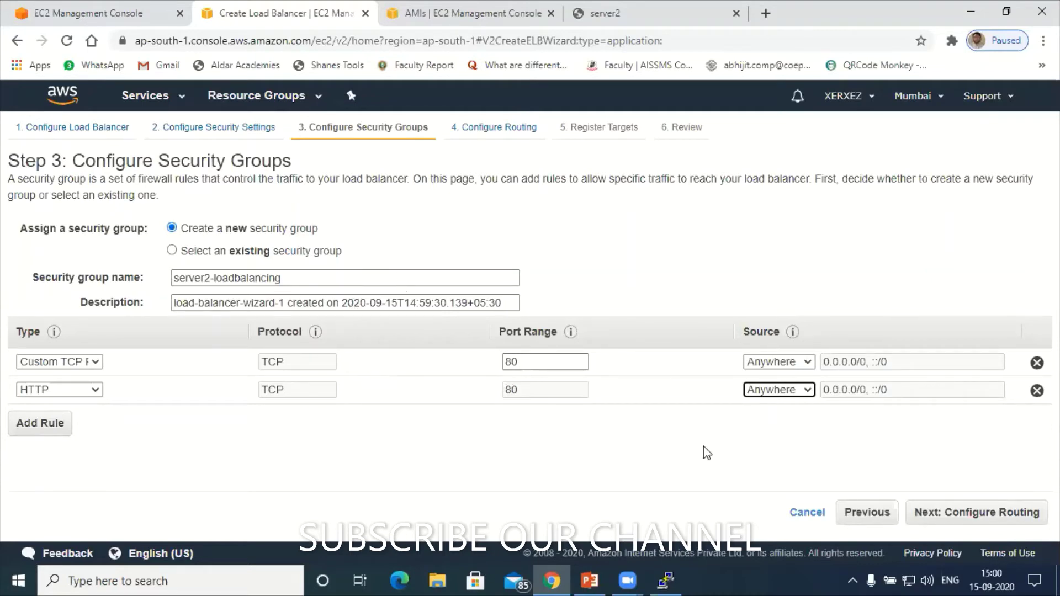
{"action": "key", "text": "Tab"}
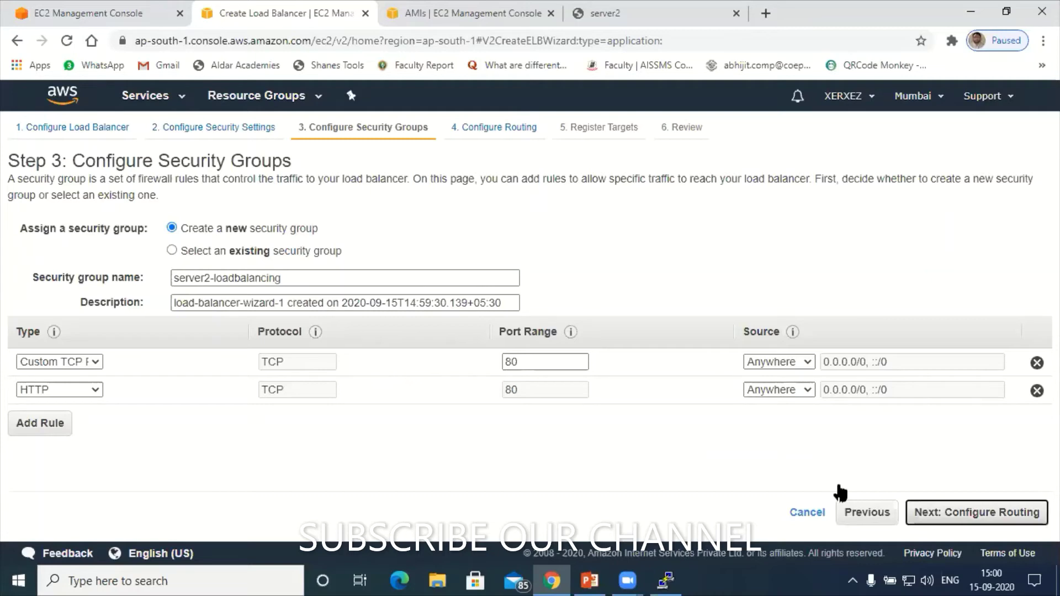
{"action": "key", "text": "Return"}
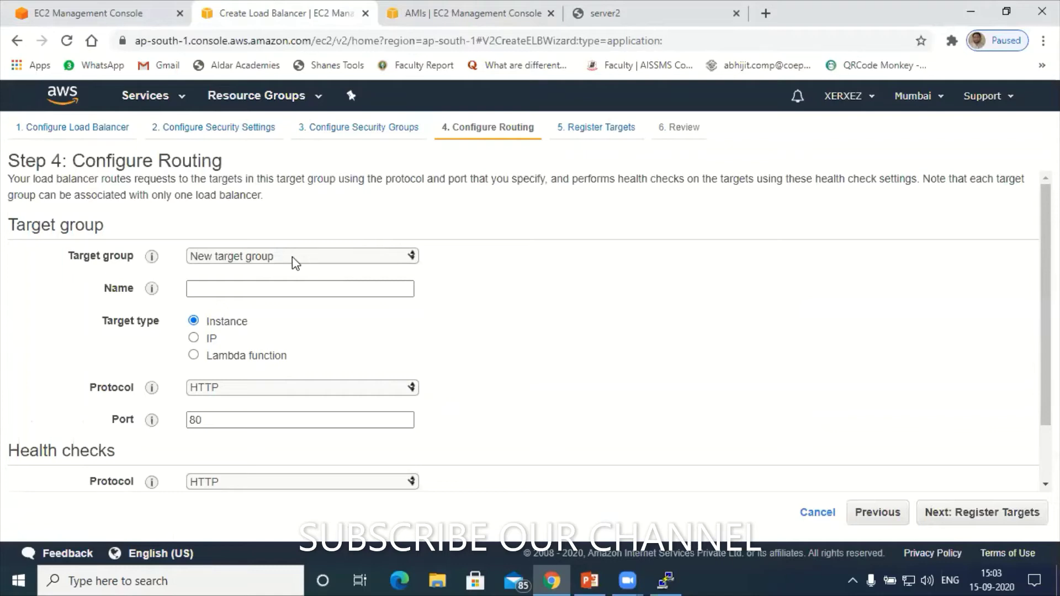
Step: Keep New target group as the routing target and name the group server2
{"action": "left_click", "coordinate": [260, 263]}
{"action": "left_click", "coordinate": [253, 271]}
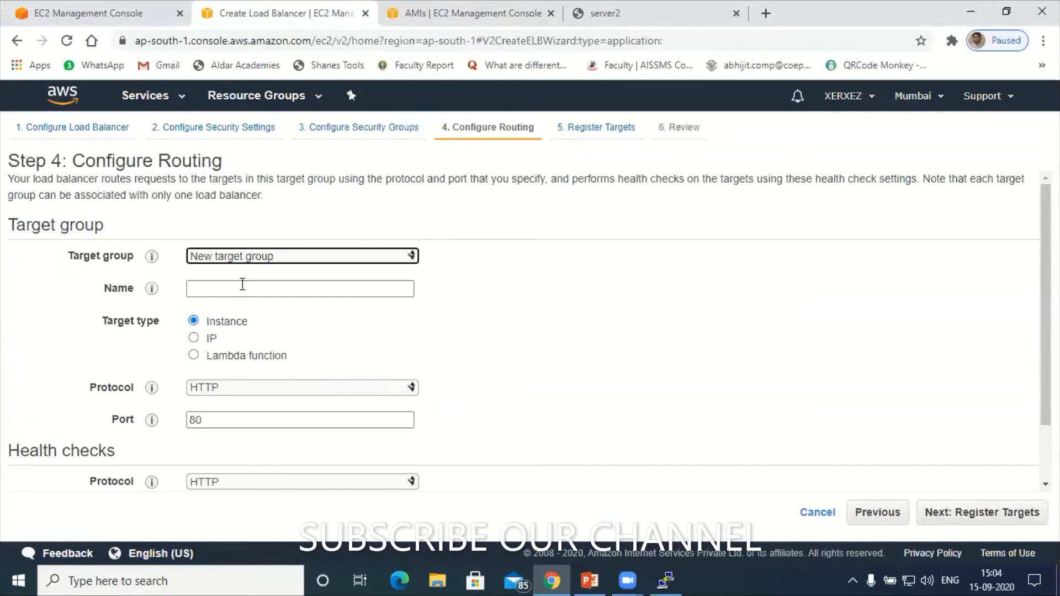
{"action": "left_click", "coordinate": [235, 290]}
{"action": "type", "text": "se"}
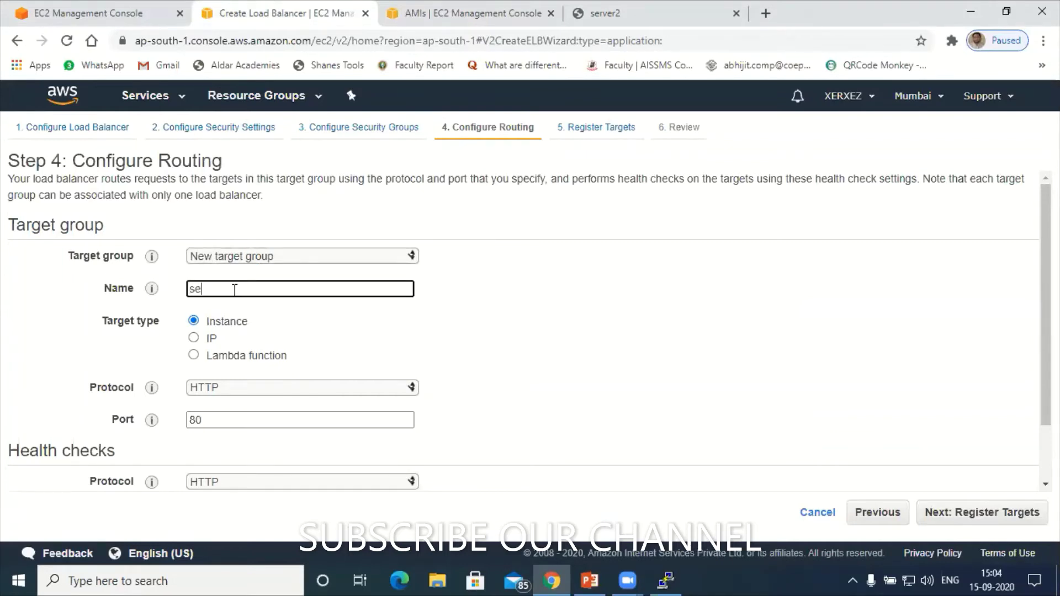
{"action": "type", "text": "rver2"}
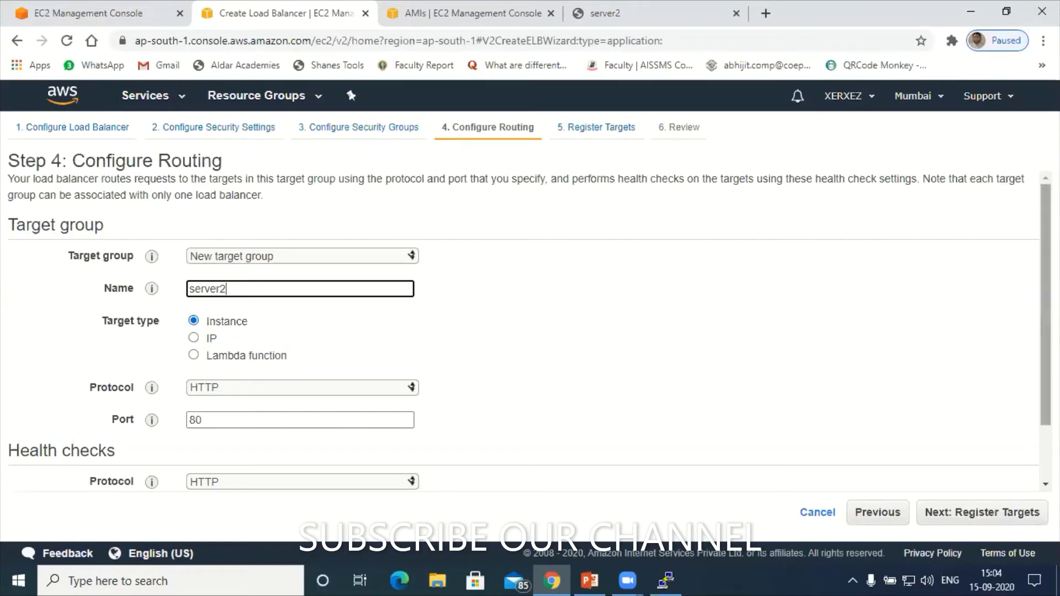
Step: Expand the advanced health check settings of the target group and examine the thresholds, timeout, interval and success codes
{"action": "scroll", "coordinate": [442, 432], "scroll_direction": "down", "scroll_amount": 2}
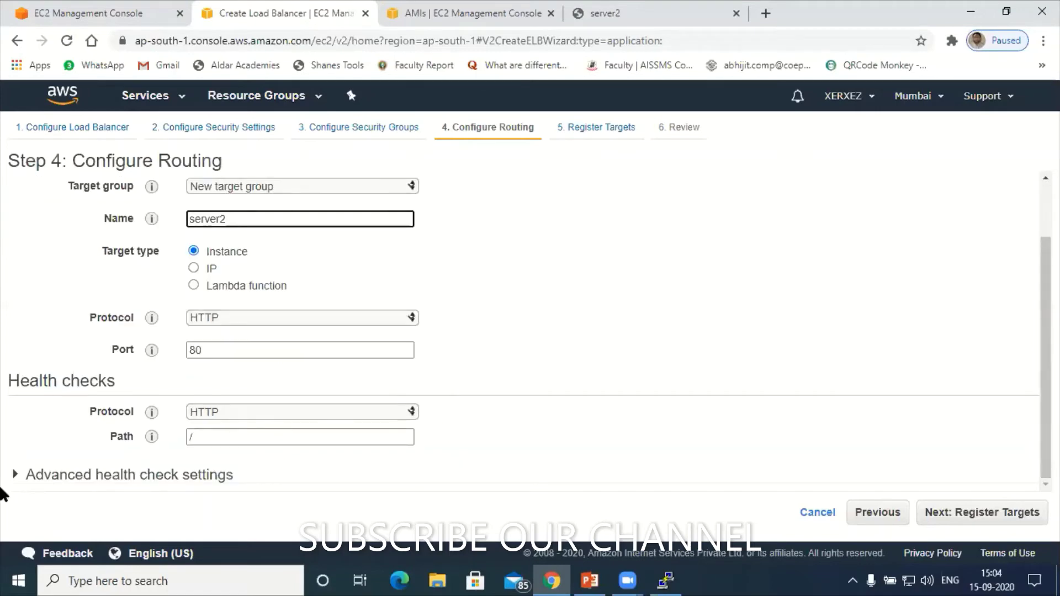
{"action": "left_click", "coordinate": [17, 475]}
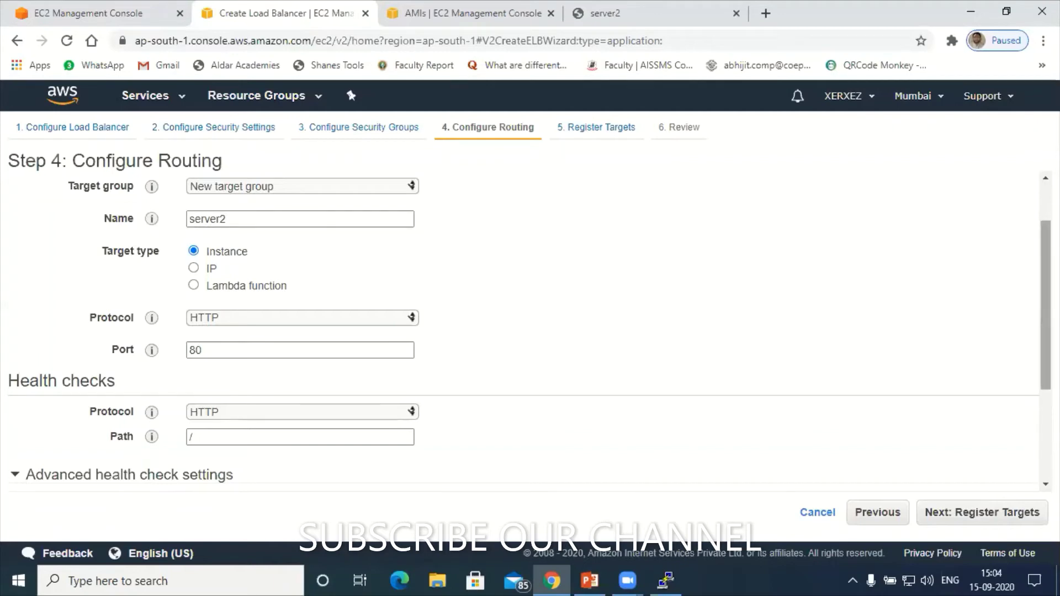
{"action": "scroll", "coordinate": [524, 331], "scroll_direction": "down", "scroll_amount": 2}
{"action": "scroll", "coordinate": [469, 437], "scroll_direction": "down", "scroll_amount": 2}
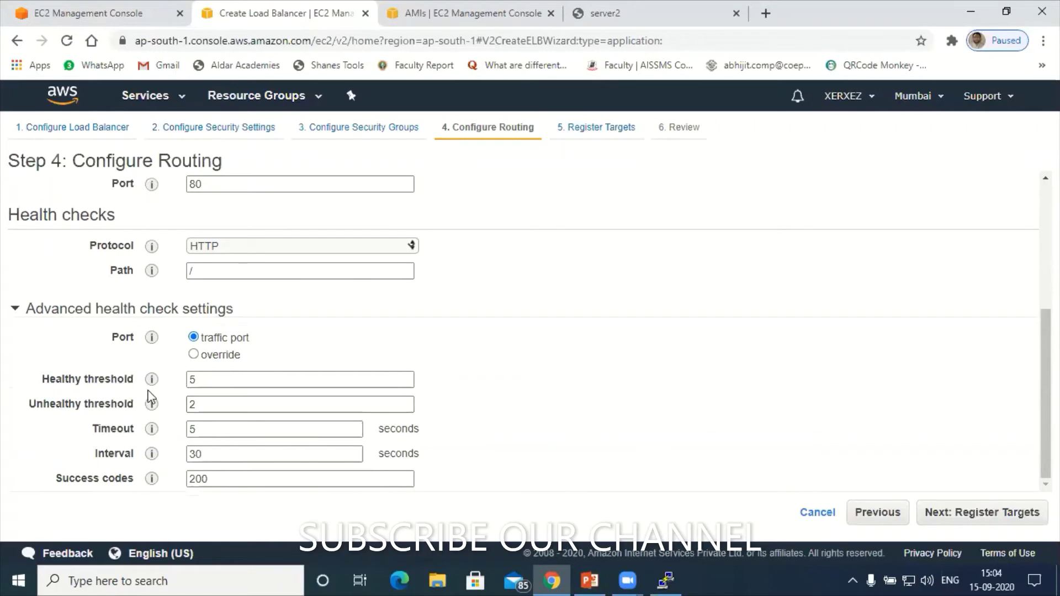
Step: Keep the default health check settings and continue to the load balancer review without registering any instances as targets
{"action": "left_click", "coordinate": [209, 385]}
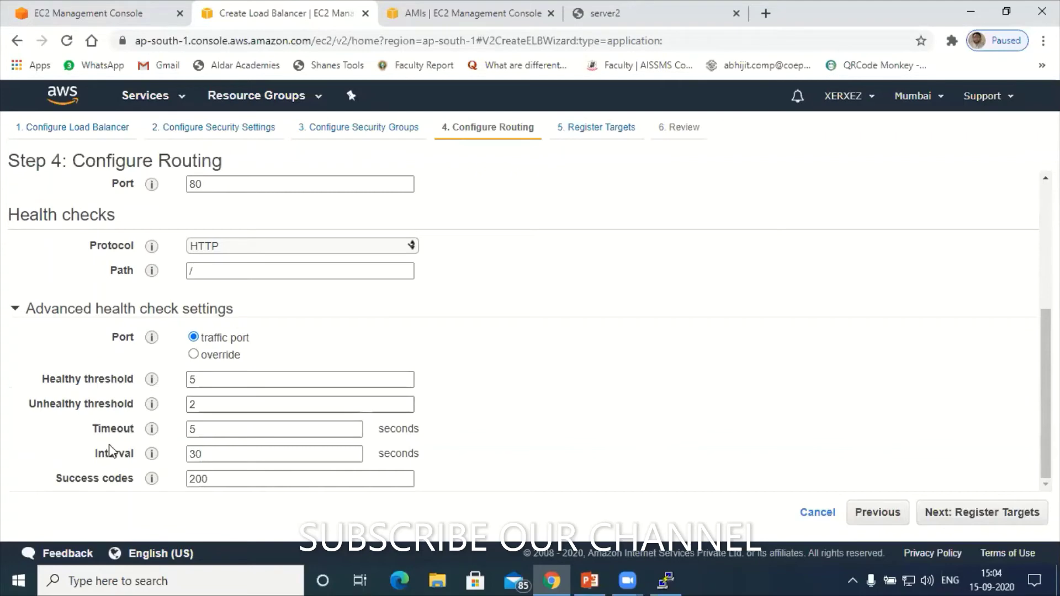
{"action": "left_click", "coordinate": [222, 455]}
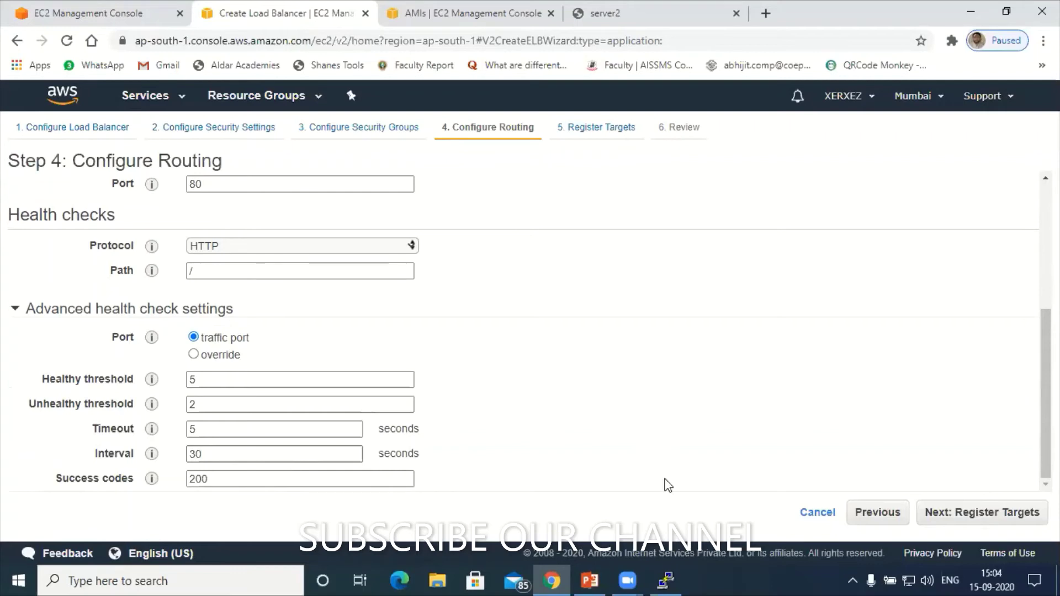
{"action": "left_click", "coordinate": [983, 513]}
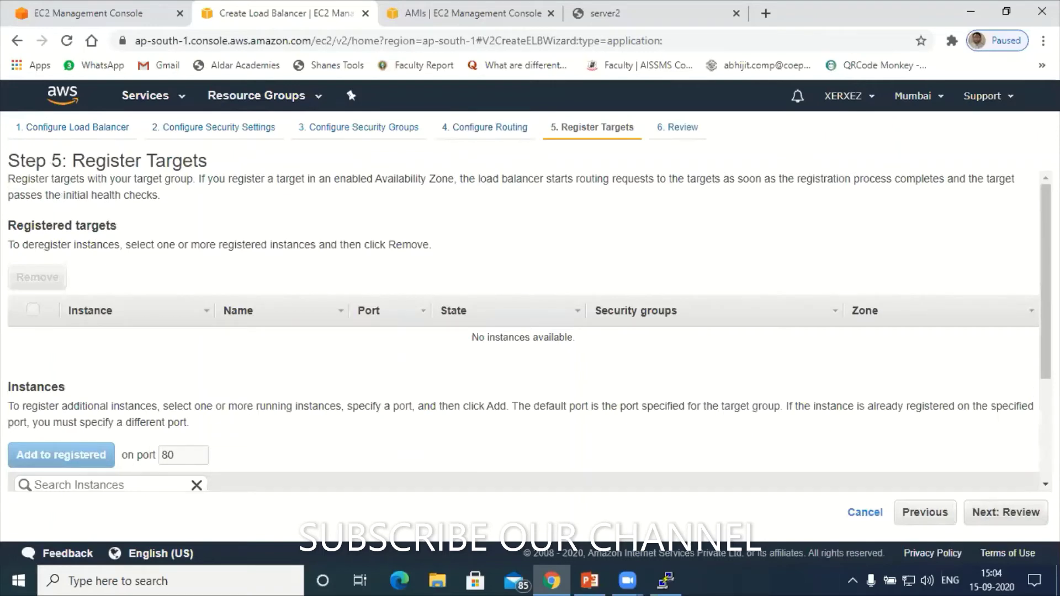
{"action": "scroll", "coordinate": [524, 332], "scroll_direction": "down", "scroll_amount": 1}
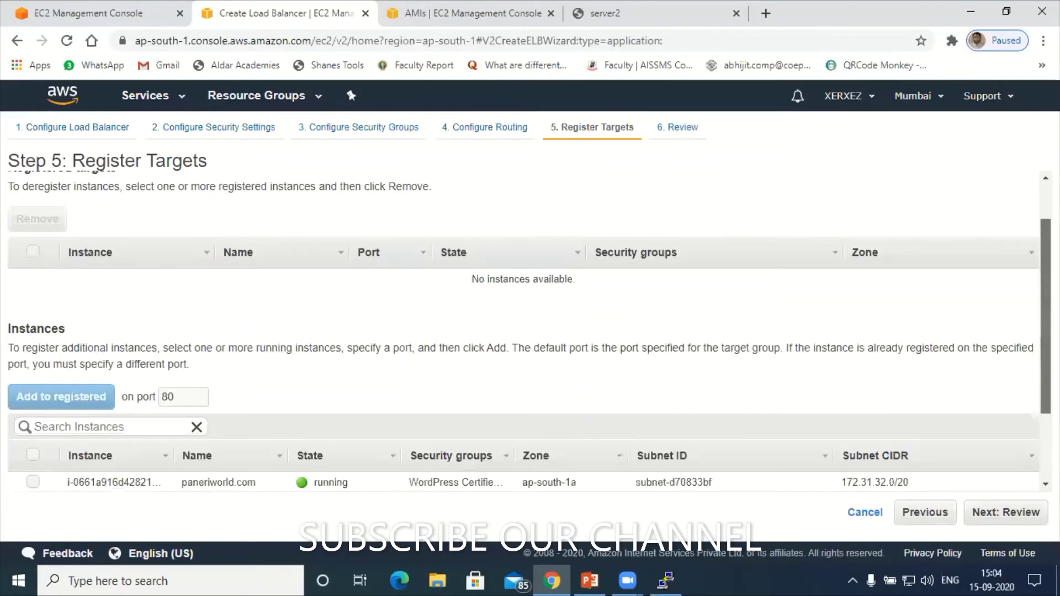
{"action": "scroll", "coordinate": [523, 332], "scroll_direction": "down", "scroll_amount": 2}
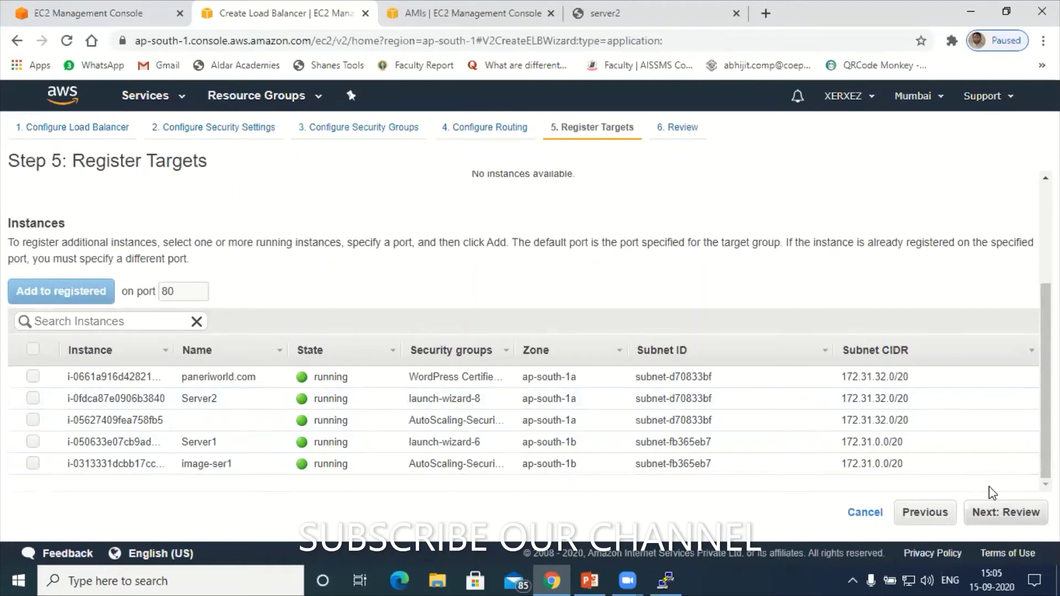
{"action": "key", "text": "Tab"}
{"action": "key", "text": "Return"}
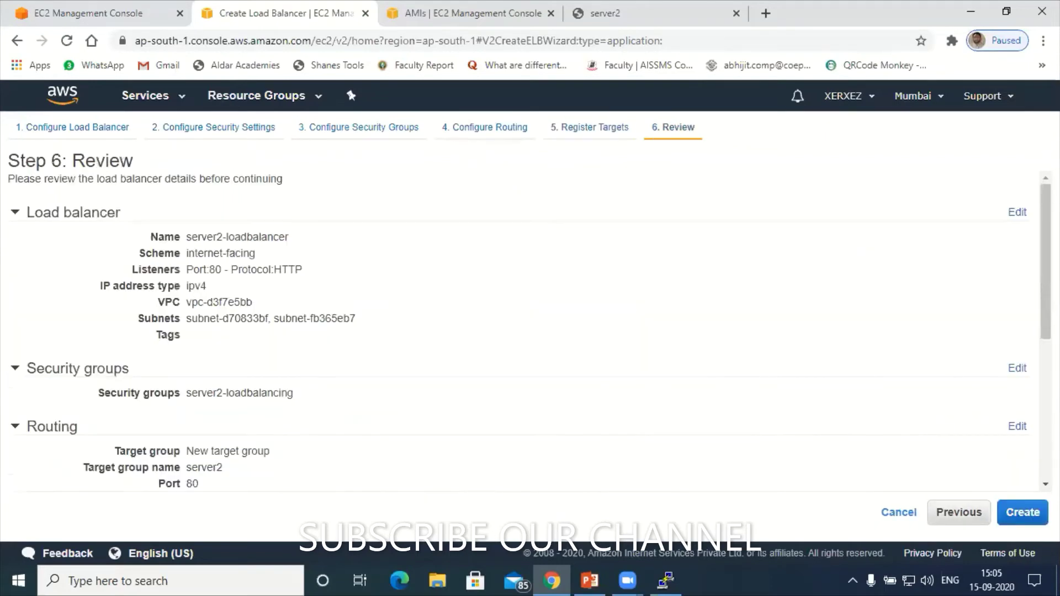
Step: Try to create the load balancer, then return to the review and check its security groups section
{"action": "left_click", "coordinate": [1023, 512]}
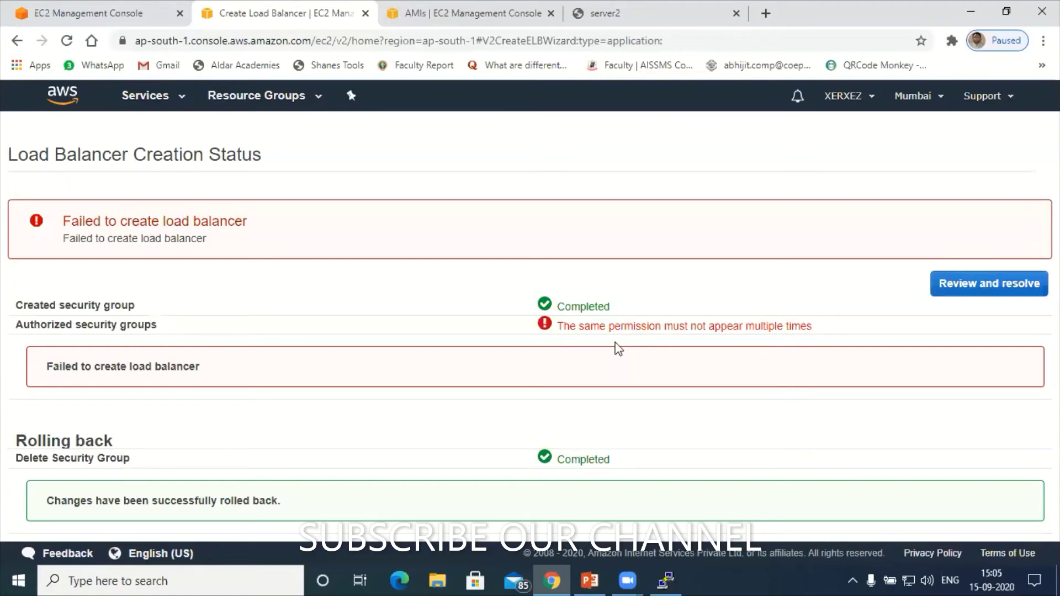
{"action": "left_click", "coordinate": [974, 291]}
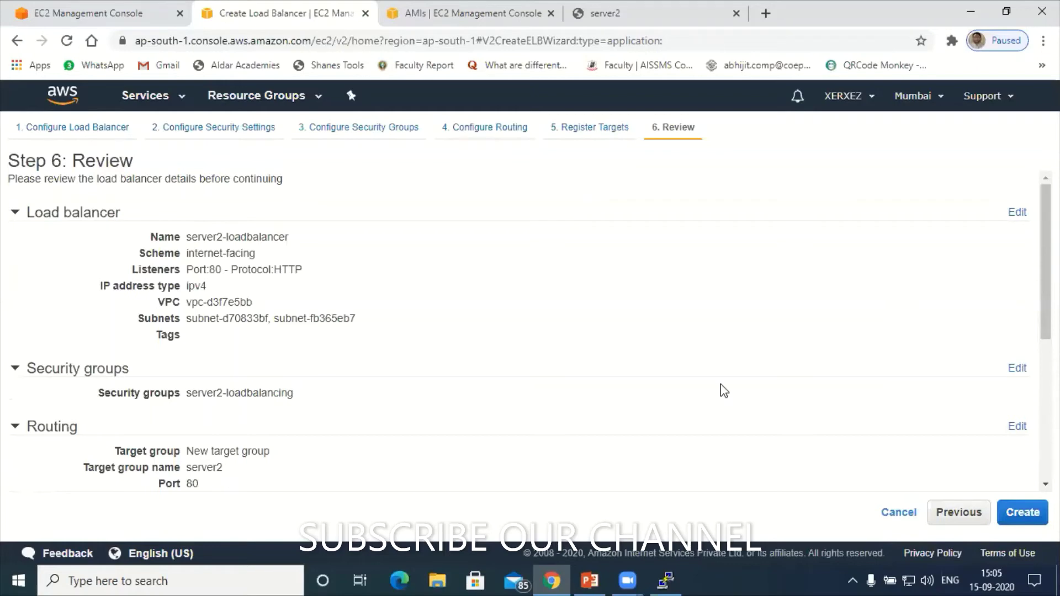
{"action": "left_click", "coordinate": [16, 370]}
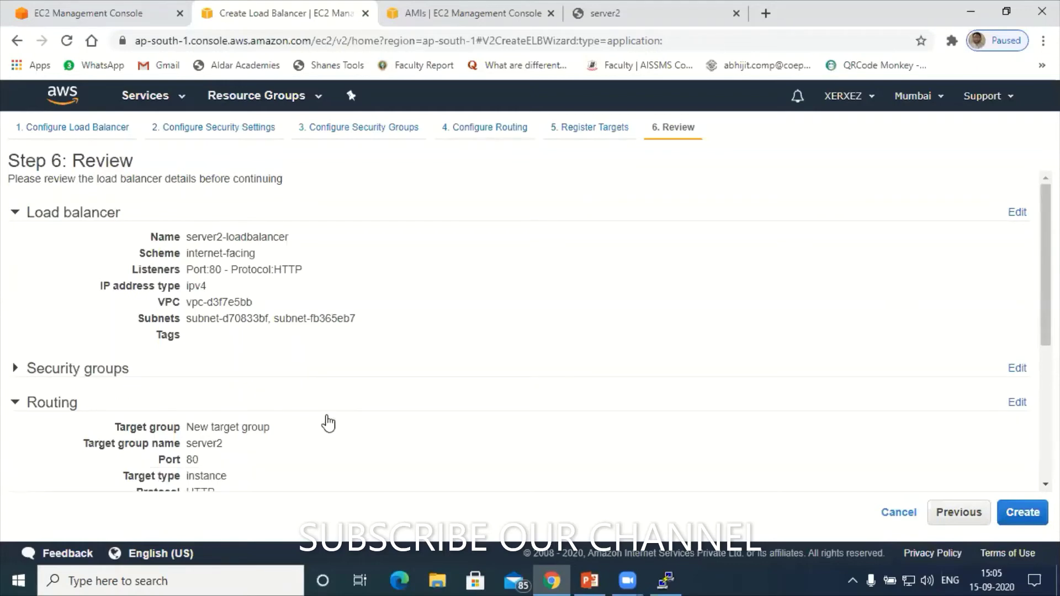
{"action": "left_click", "coordinate": [16, 369]}
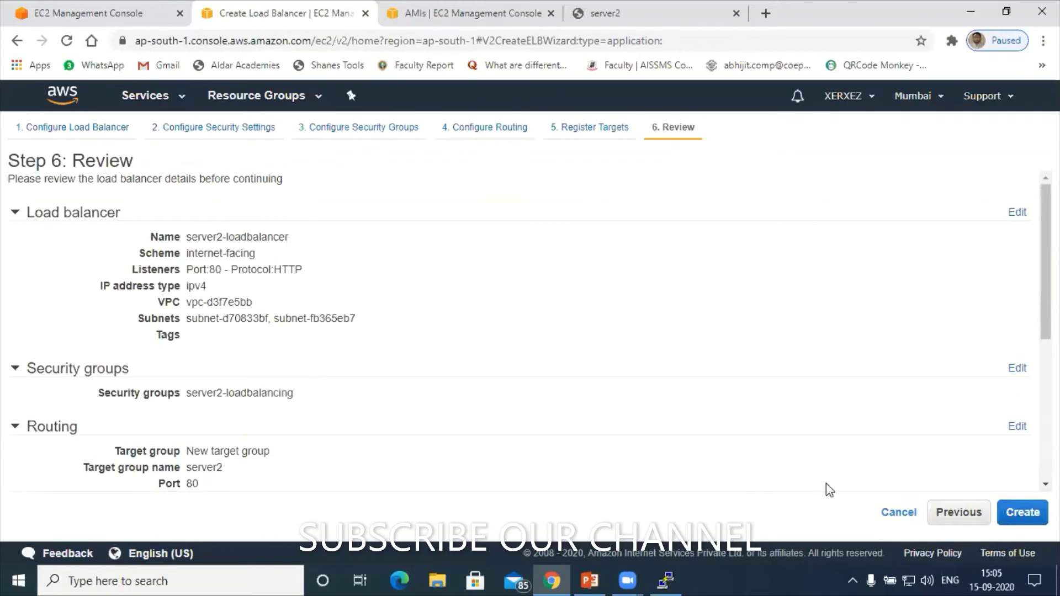
Step: Edit the load balancer's security group to remove the duplicate HTTP rule and continue to the routing configuration
{"action": "left_click", "coordinate": [1014, 371]}
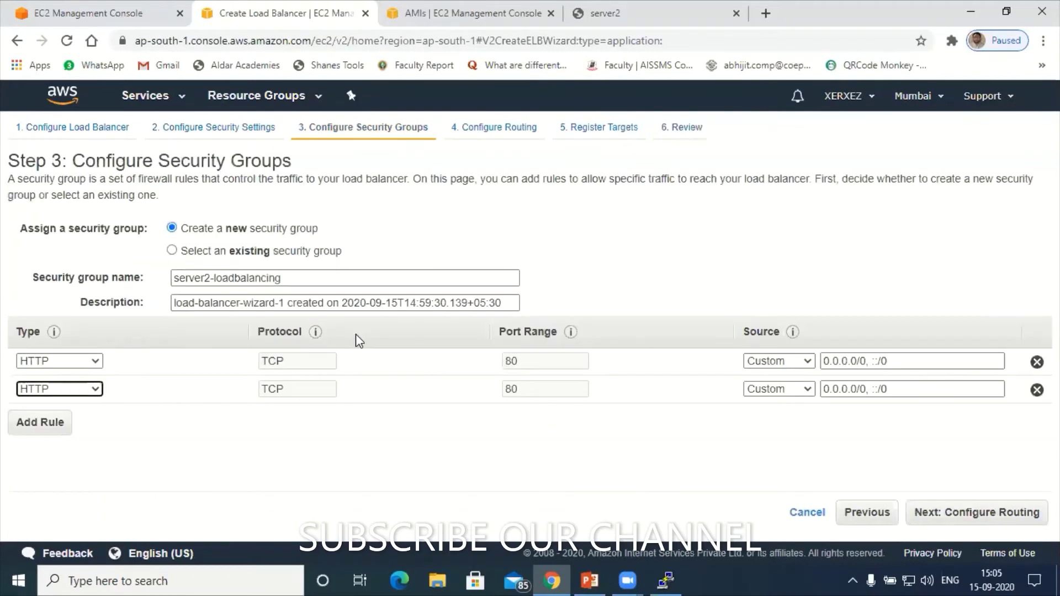
{"action": "left_click", "coordinate": [208, 277]}
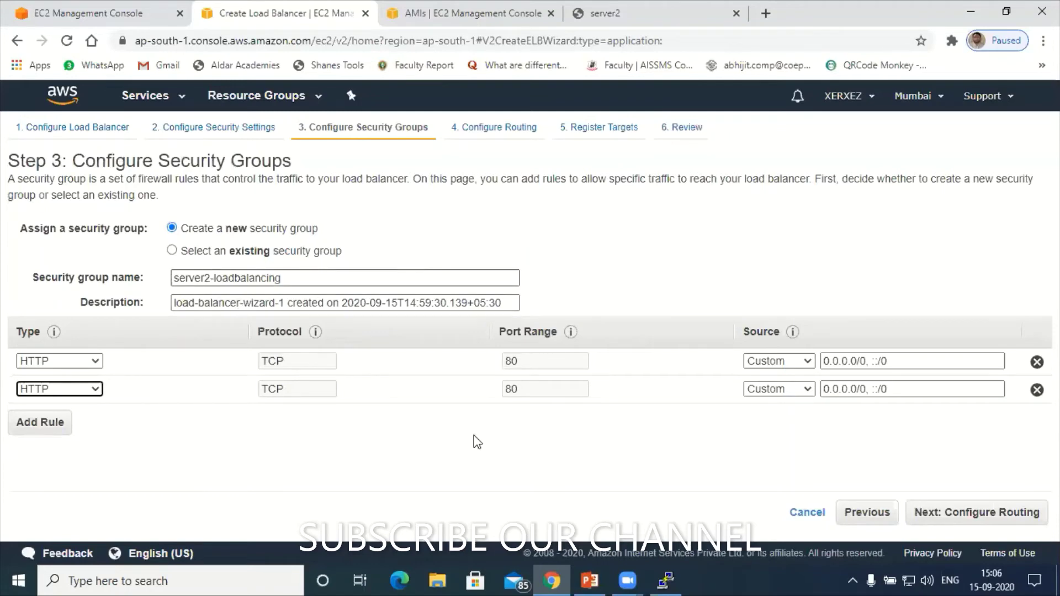
{"action": "left_click", "coordinate": [426, 370]}
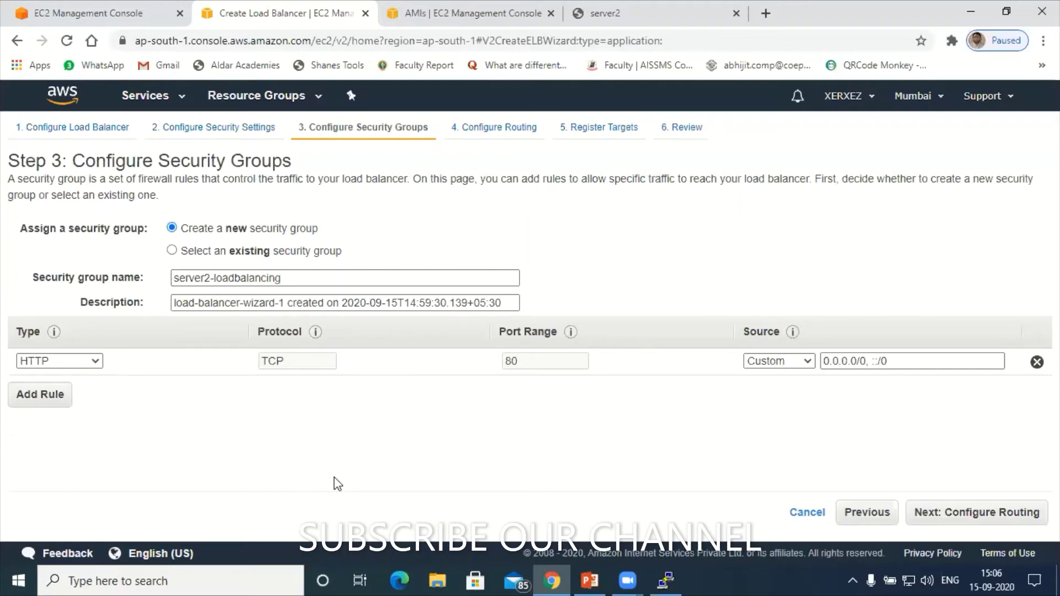
{"action": "key", "text": "Return"}
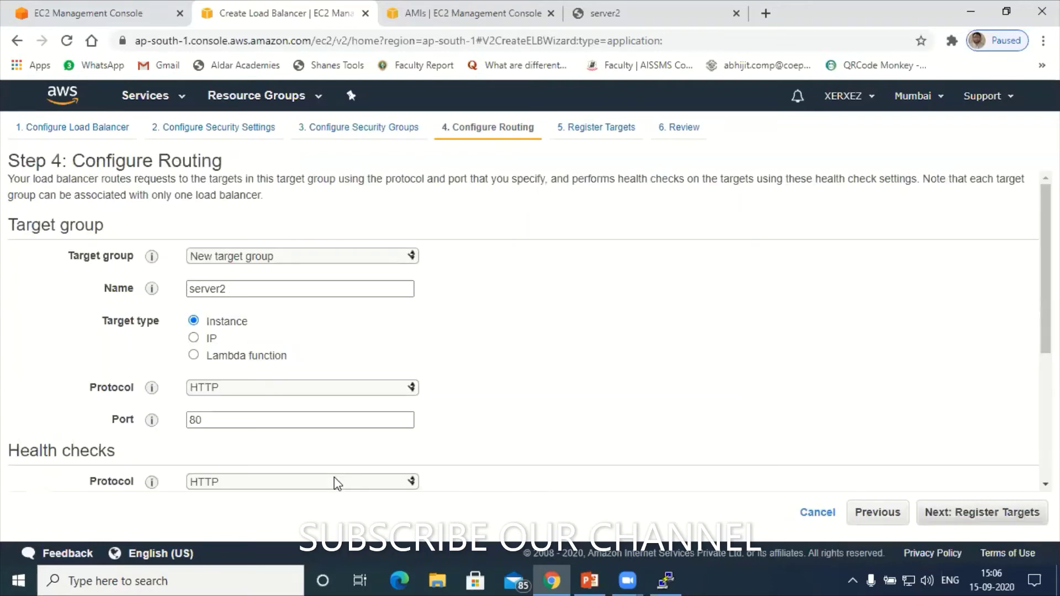
Step: Rename the new target group as server2-TargetGroup and continue to target registration with the existing health check settings
{"action": "scroll", "coordinate": [523, 332], "scroll_direction": "down", "scroll_amount": 1}
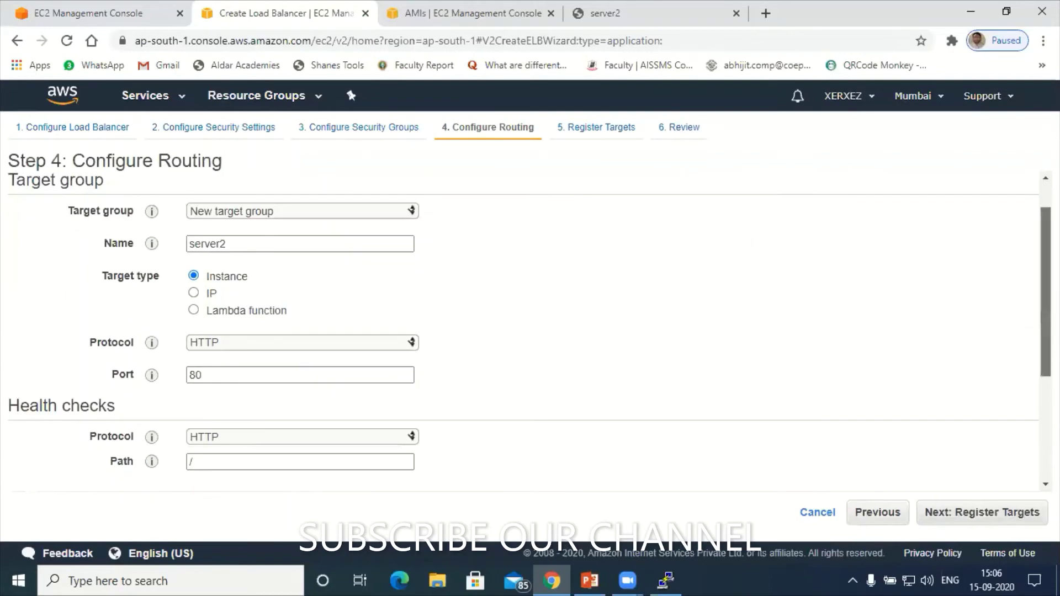
{"action": "scroll", "coordinate": [398, 255], "scroll_direction": "up", "scroll_amount": 1}
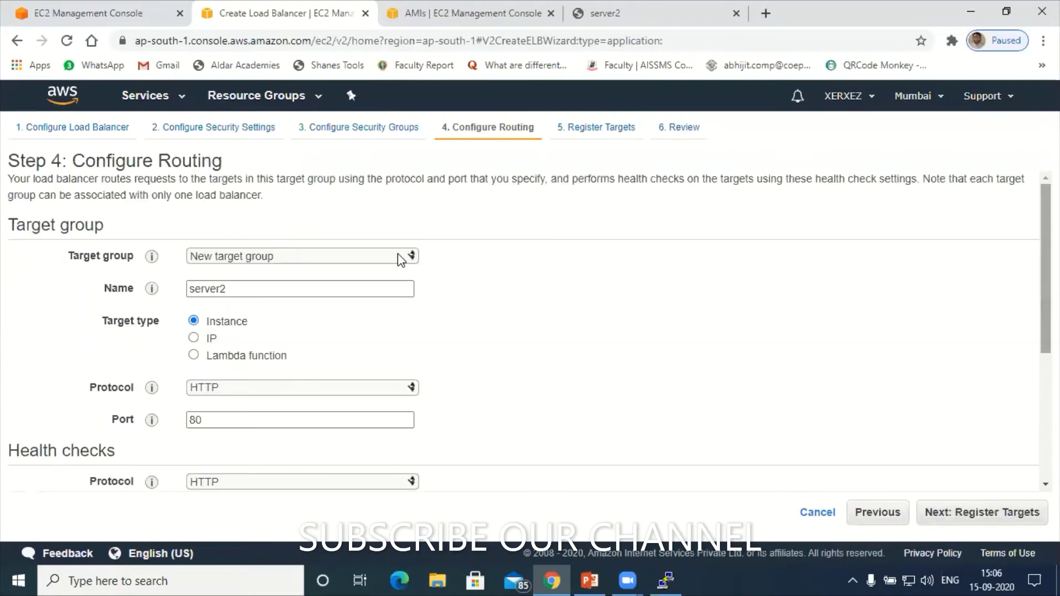
{"action": "left_click", "coordinate": [257, 292]}
{"action": "type", "text": "-"}
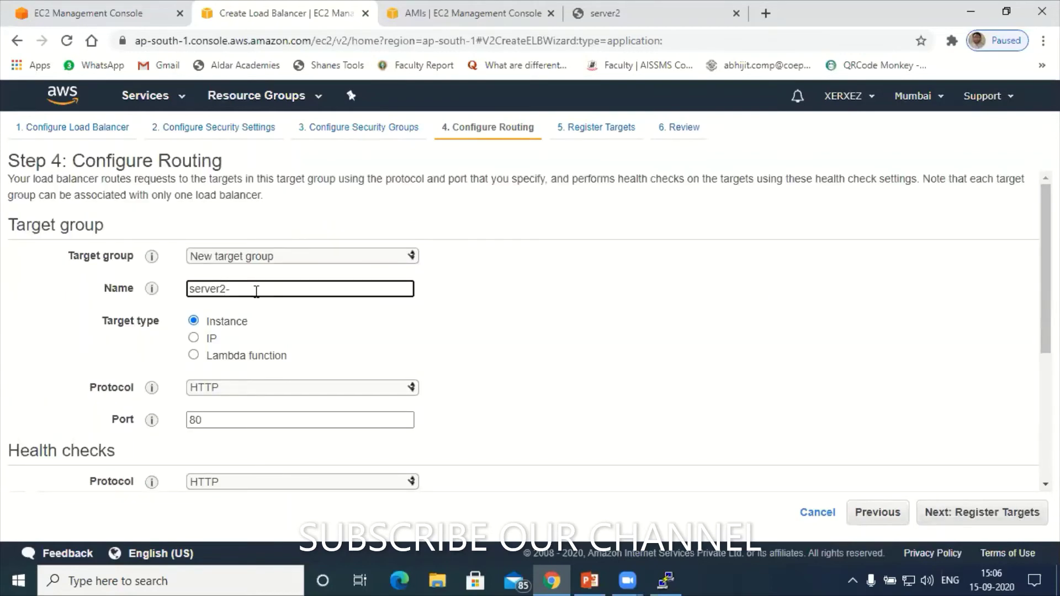
{"action": "type", "text": "TargetGroup"}
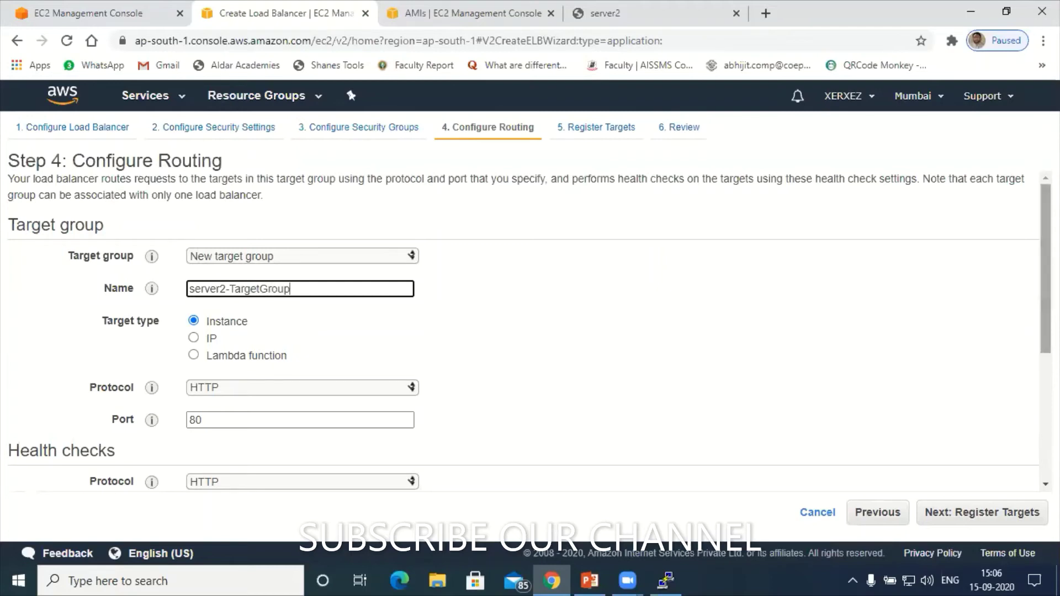
{"action": "triple_click", "coordinate": [130, 321]}
{"action": "scroll", "coordinate": [525, 331], "scroll_direction": "down", "scroll_amount": 4}
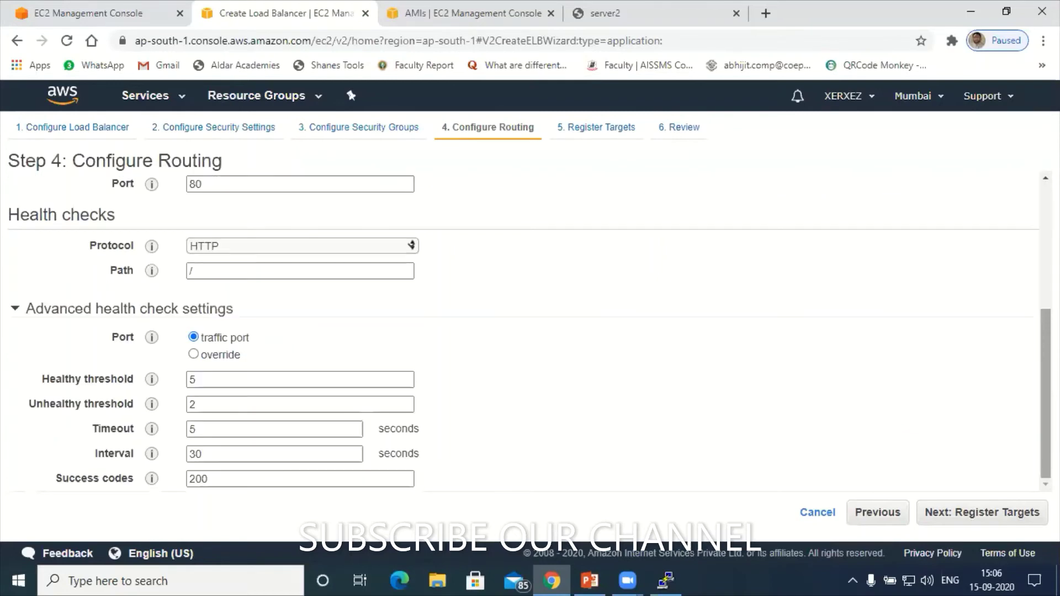
{"action": "left_click", "coordinate": [983, 513]}
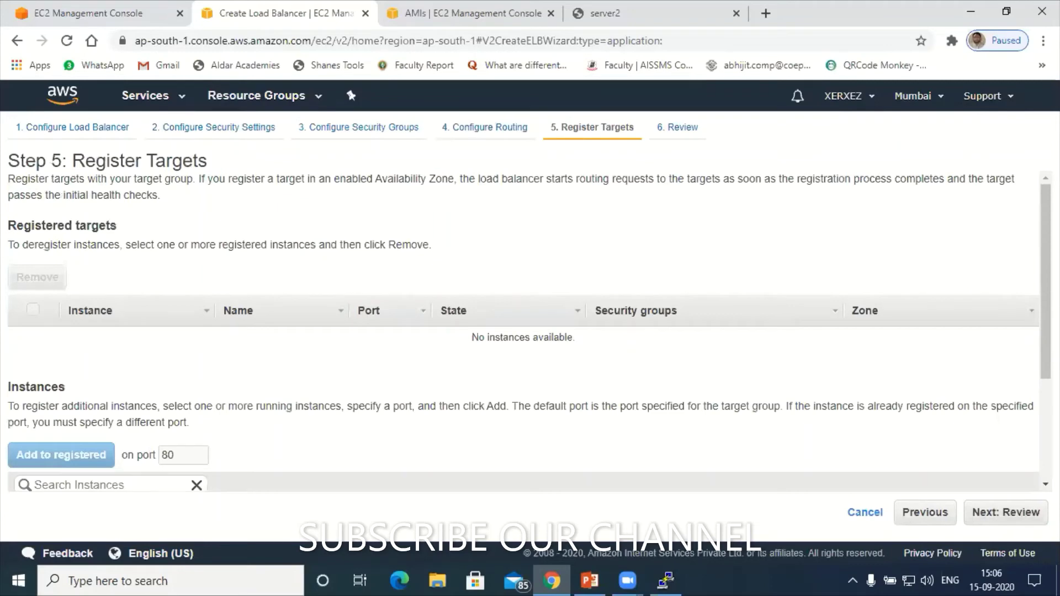
Step: Create the load balancer without registering any instances and close the creation status page
{"action": "scroll", "coordinate": [524, 331], "scroll_direction": "down", "scroll_amount": 3}
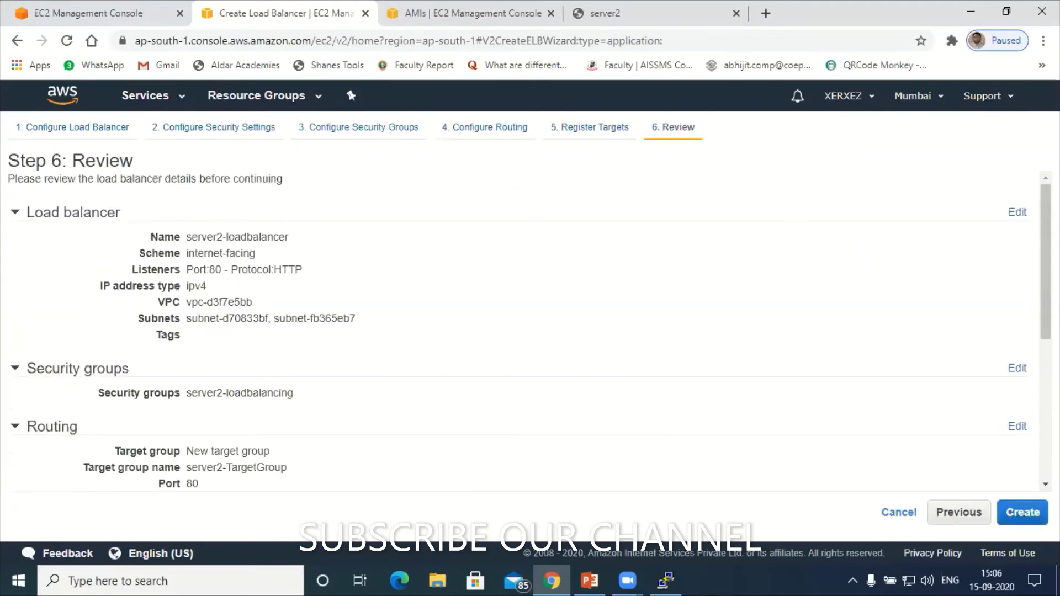
{"action": "key", "text": "Return"}
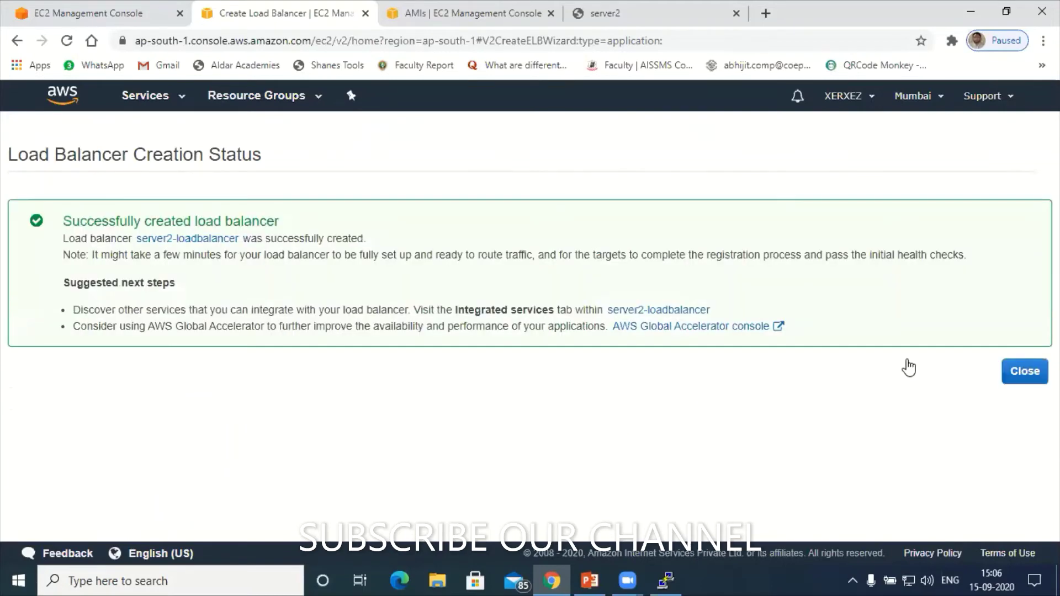
{"action": "left_click", "coordinate": [1016, 373]}
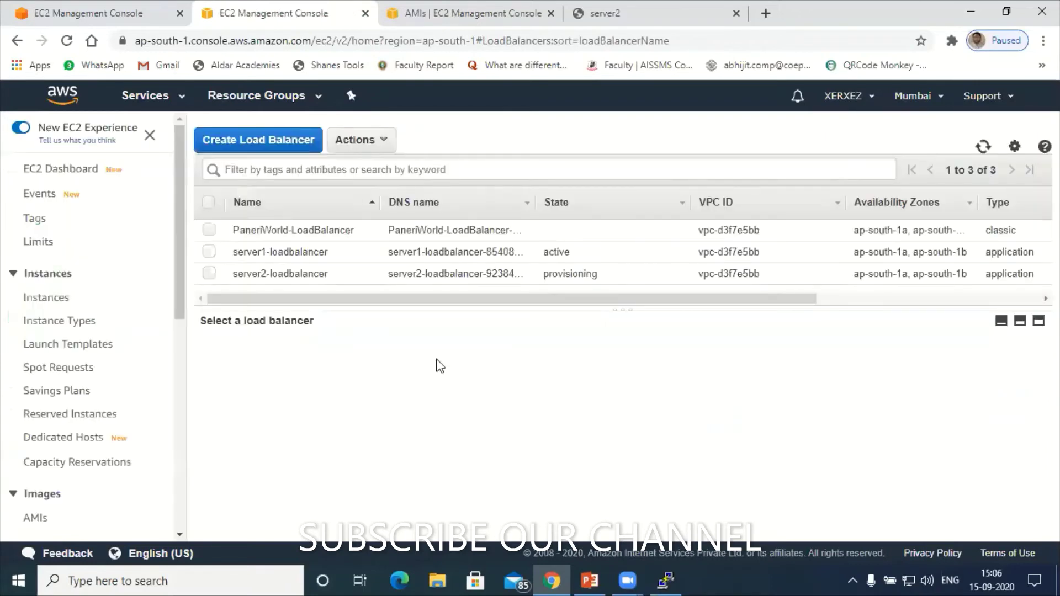
{"action": "left_click", "coordinate": [588, 578]}
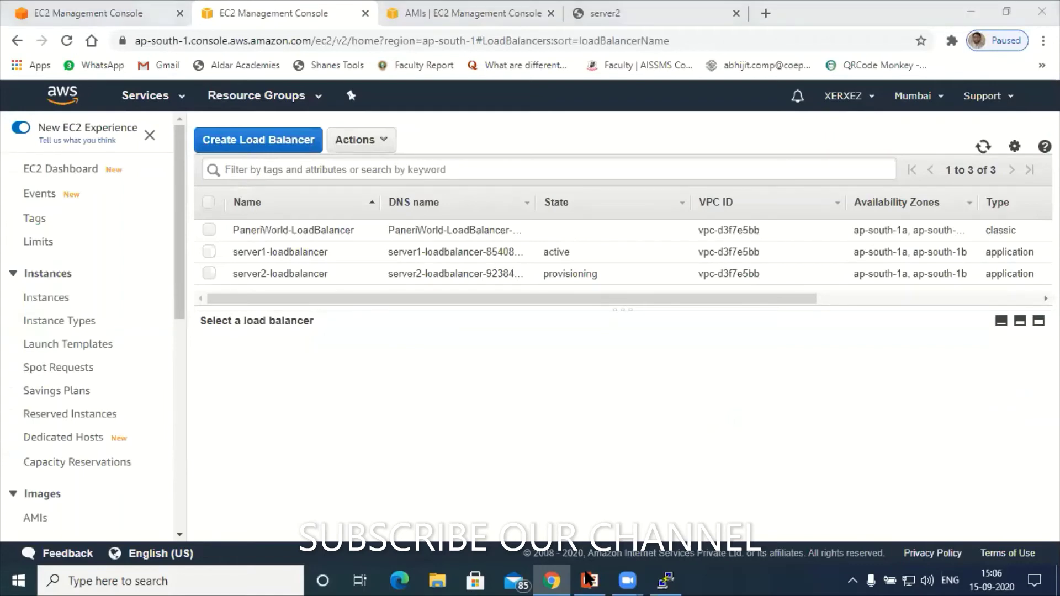
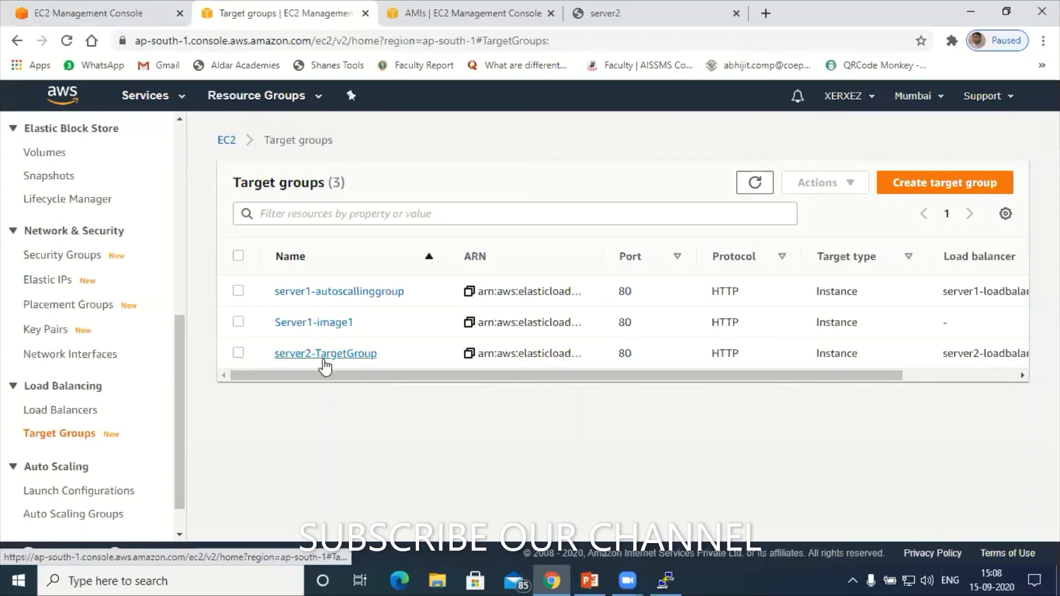
Step: Select server2-TargetGroup in the target groups list and view the actions available for it
{"action": "left_click", "coordinate": [238, 355]}
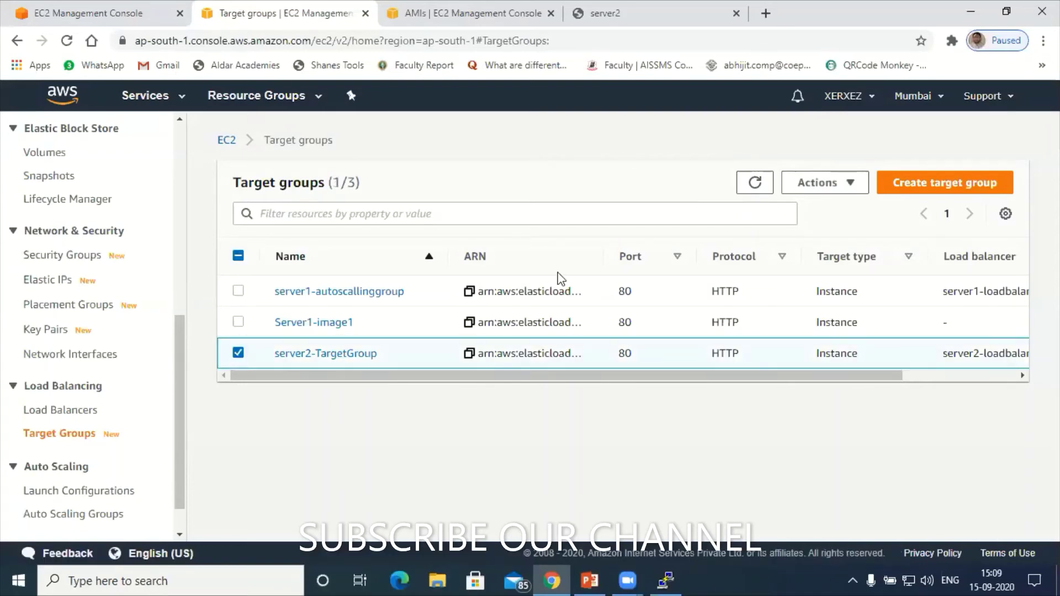
{"action": "left_click", "coordinate": [848, 193]}
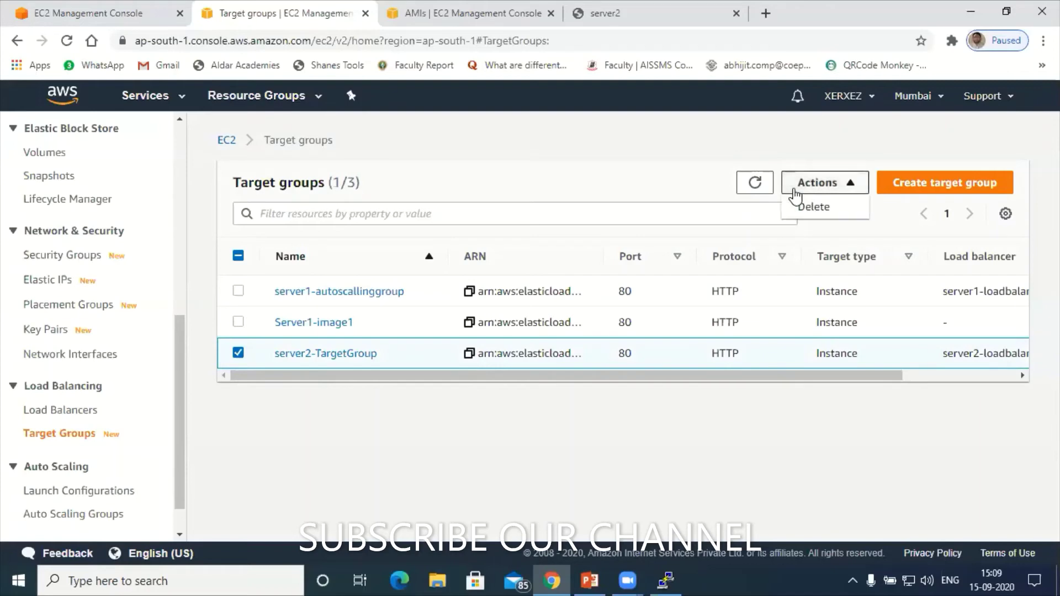
{"action": "left_click", "coordinate": [696, 188]}
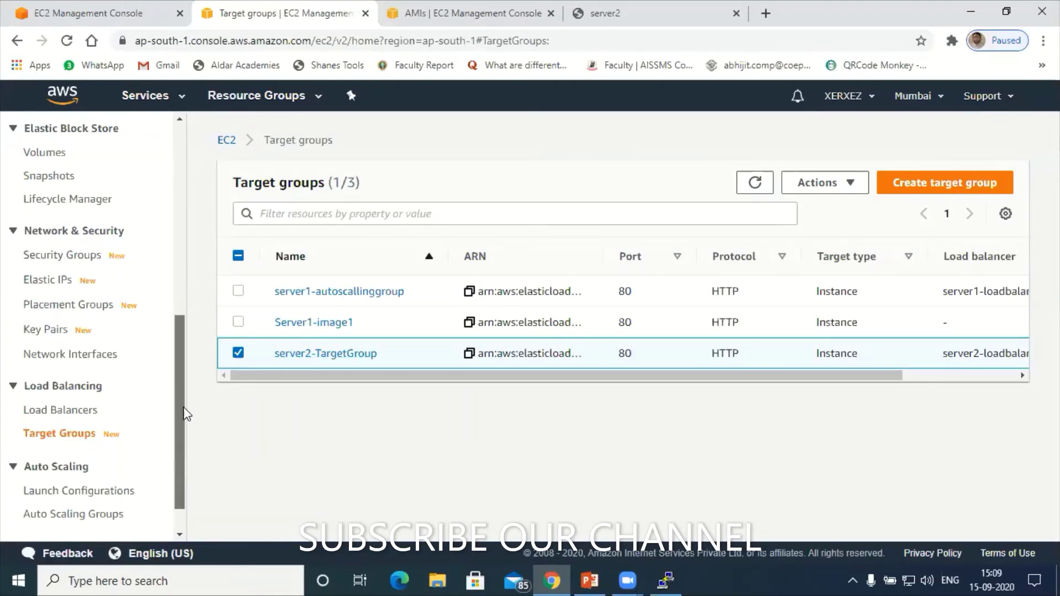
Step: Select server2-loadbalancer in the load balancers list and examine its DNS name, state, scheme, VPC and availability zones
{"action": "scroll", "coordinate": [107, 460], "scroll_direction": "down", "scroll_amount": 1}
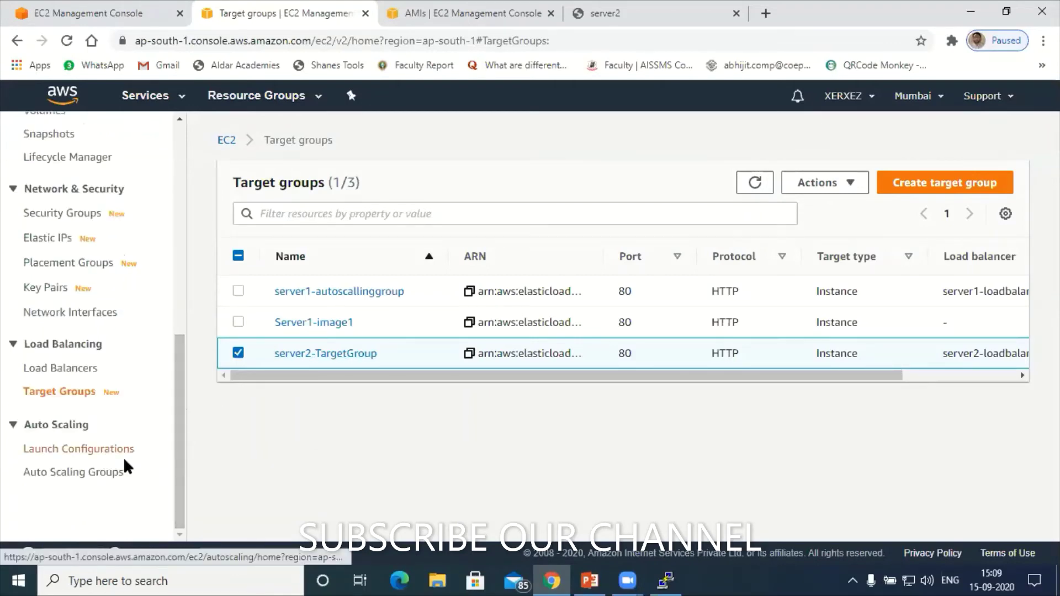
{"action": "left_click", "coordinate": [57, 371]}
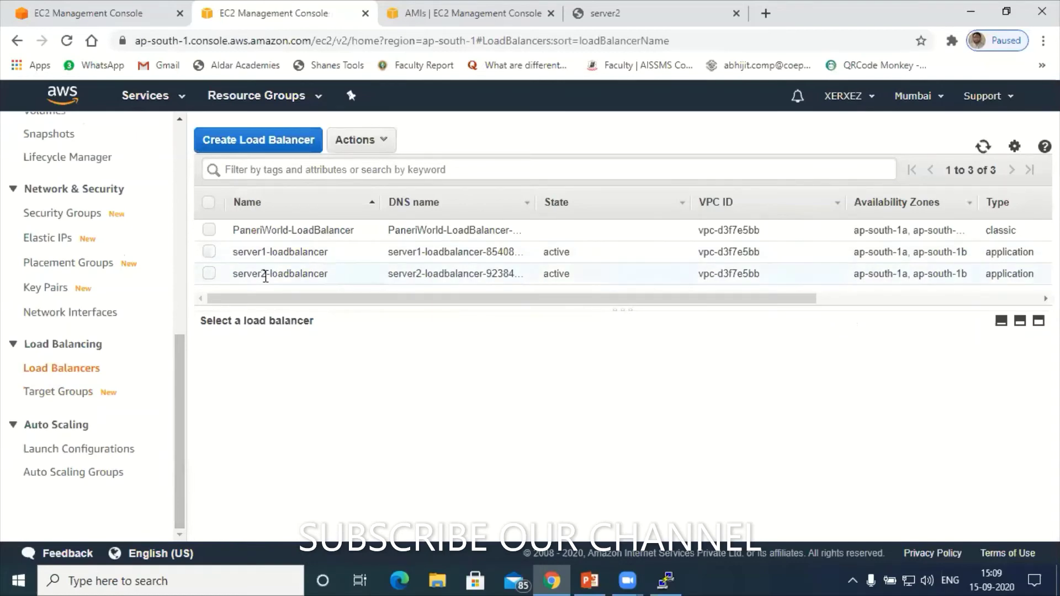
{"action": "left_click", "coordinate": [208, 275]}
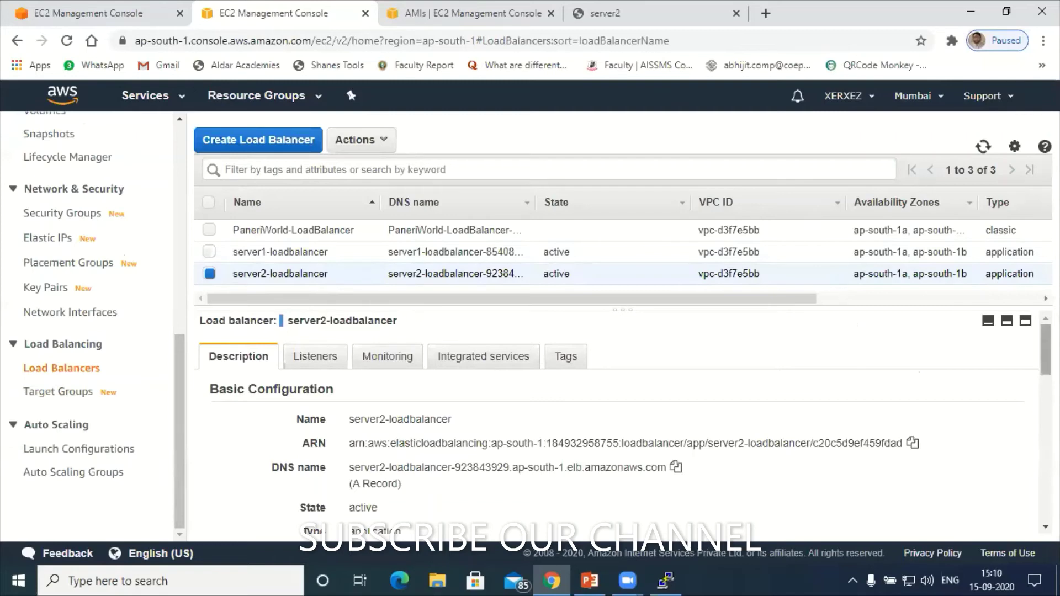
{"action": "scroll", "coordinate": [618, 425], "scroll_direction": "down", "scroll_amount": 1}
{"action": "scroll", "coordinate": [623, 422], "scroll_direction": "down", "scroll_amount": 1}
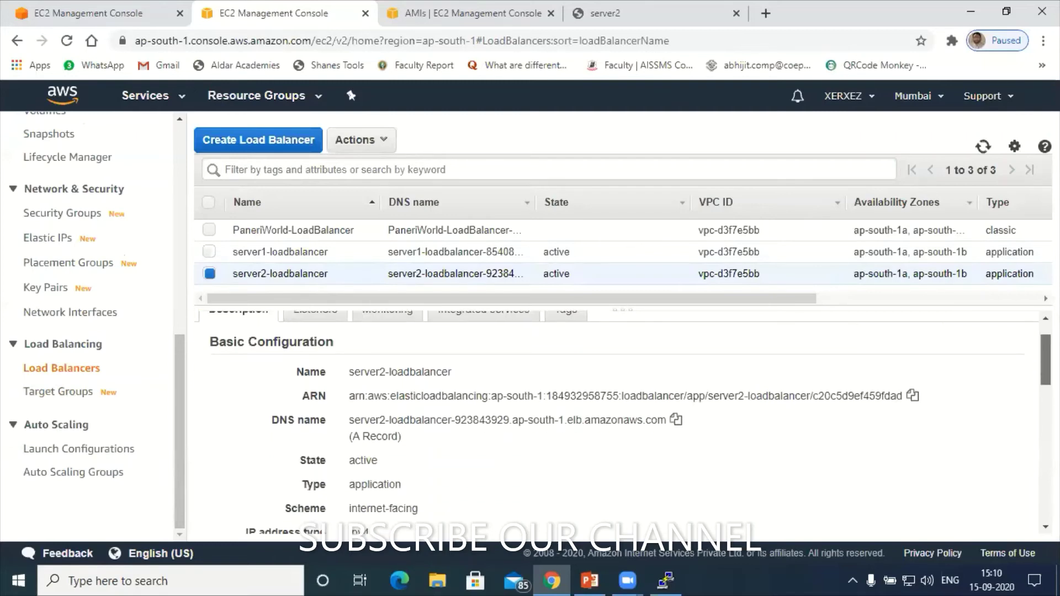
{"action": "scroll", "coordinate": [619, 425], "scroll_direction": "up", "scroll_amount": 2}
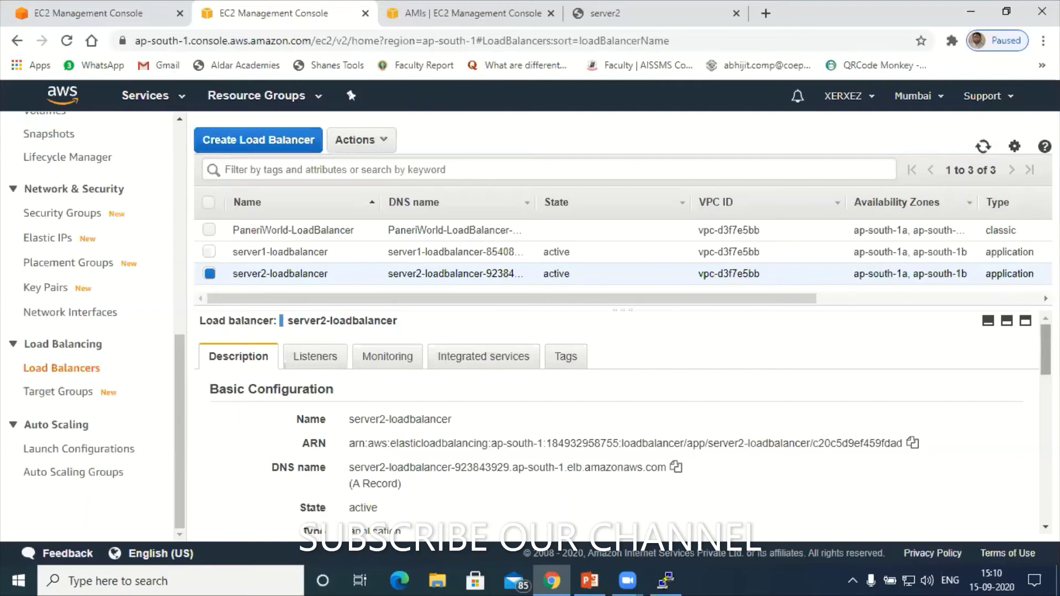
{"action": "scroll", "coordinate": [618, 420], "scroll_direction": "down", "scroll_amount": 3}
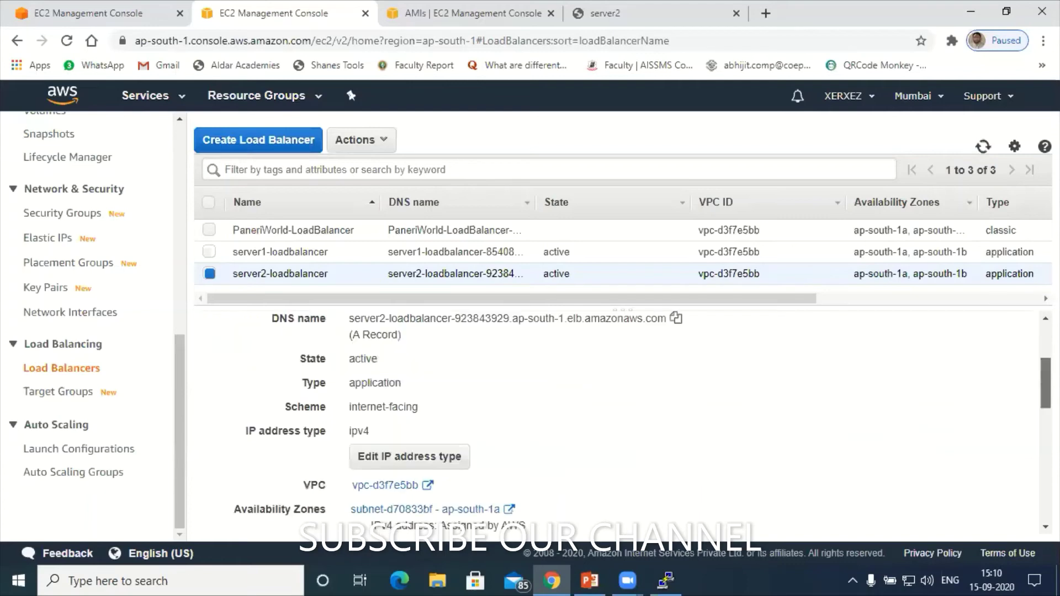
{"action": "scroll", "coordinate": [619, 419], "scroll_direction": "down", "scroll_amount": 1}
{"action": "scroll", "coordinate": [619, 420], "scroll_direction": "down", "scroll_amount": 1}
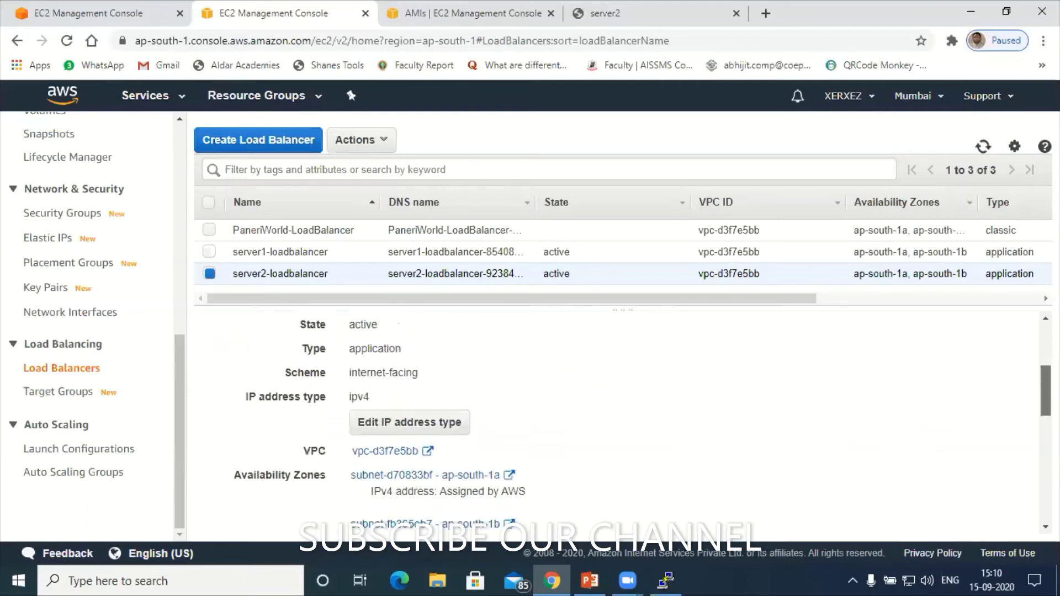
Step: Examine the hosted zone, creation time and security groups of server2-loadbalancer
{"action": "scroll", "coordinate": [619, 419], "scroll_direction": "down", "scroll_amount": 2}
{"action": "scroll", "coordinate": [619, 420], "scroll_direction": "down", "scroll_amount": 2}
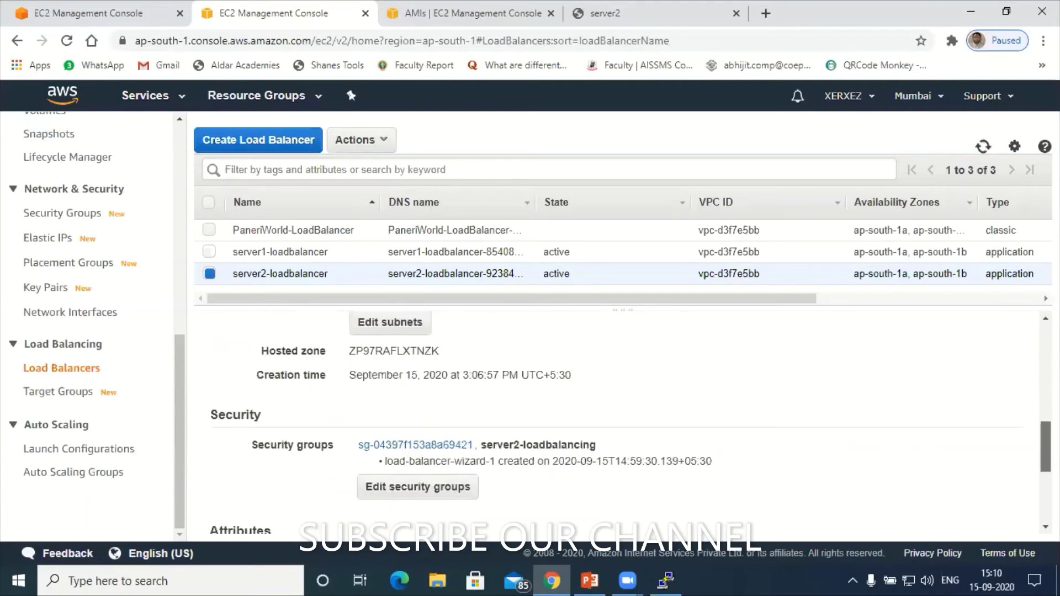
{"action": "scroll", "coordinate": [618, 419], "scroll_direction": "down", "scroll_amount": 1}
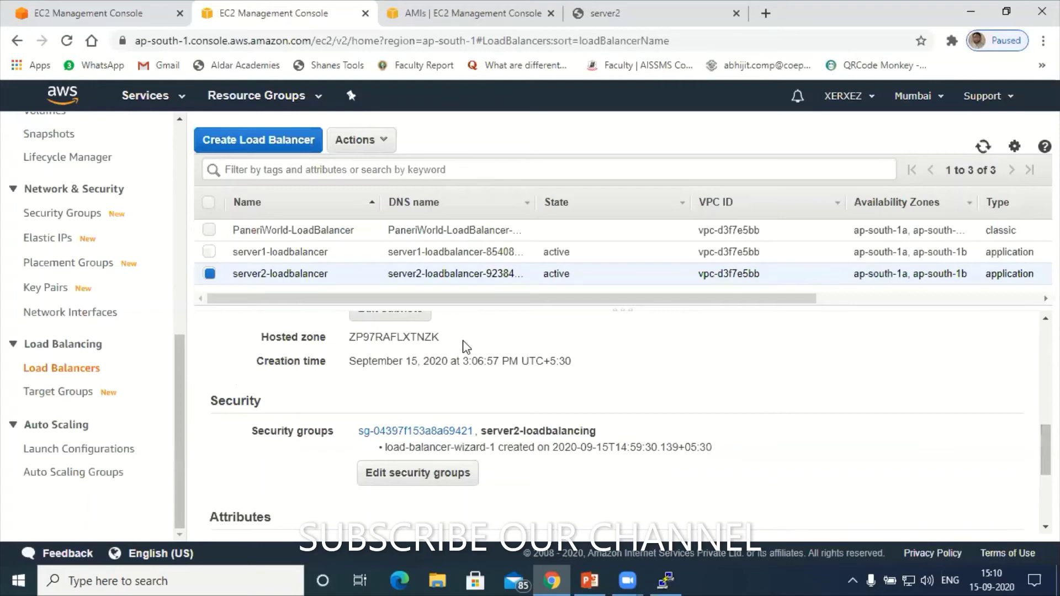
Step: Return to the target groups list and check the actions available for the selected server2-TargetGroup
{"action": "left_click", "coordinate": [50, 395]}
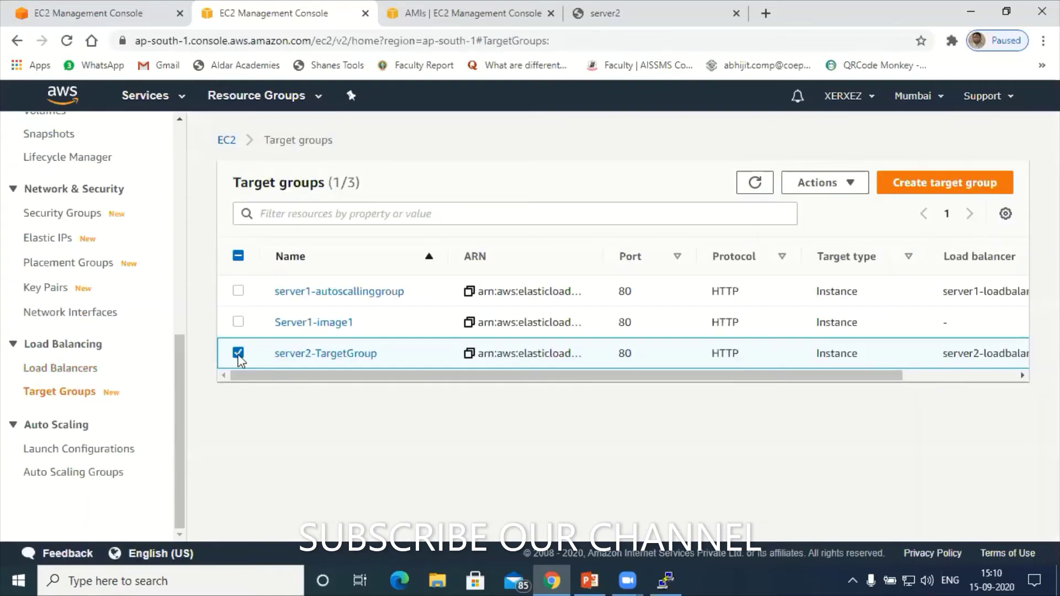
{"action": "left_click", "coordinate": [238, 353]}
{"action": "left_click", "coordinate": [239, 355]}
{"action": "left_click", "coordinate": [851, 185]}
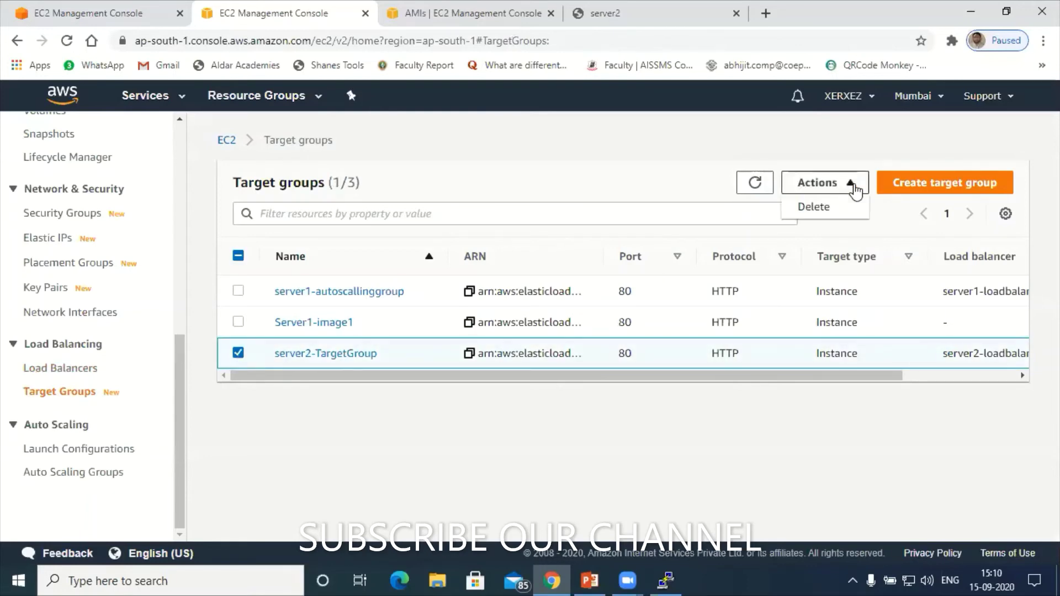
{"action": "left_click", "coordinate": [822, 428]}
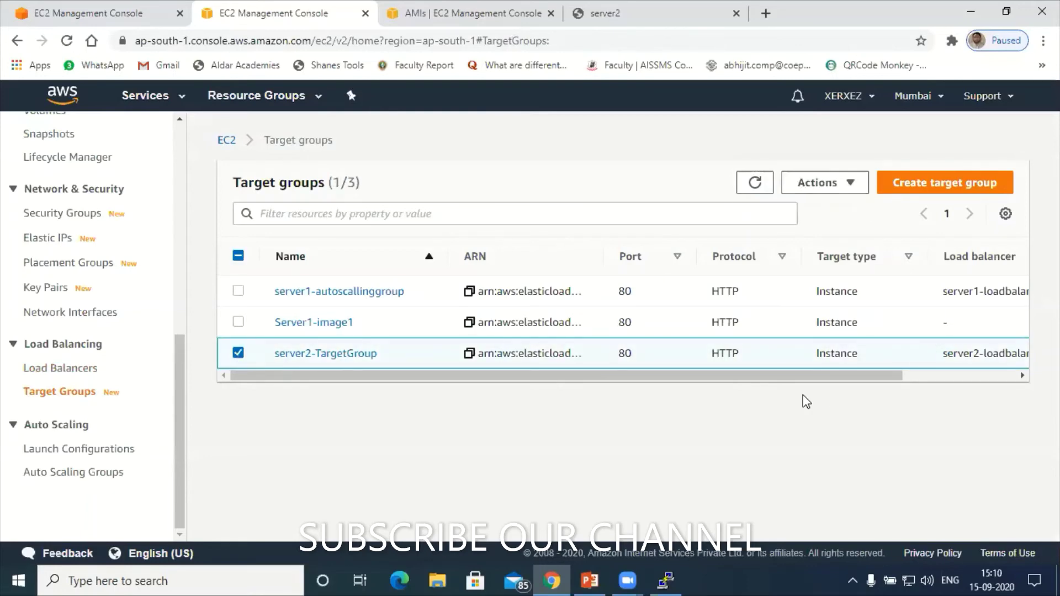
Step: Open the details of server2-TargetGroup and examine its basic configuration, health check settings and attributes
{"action": "left_click", "coordinate": [349, 356]}
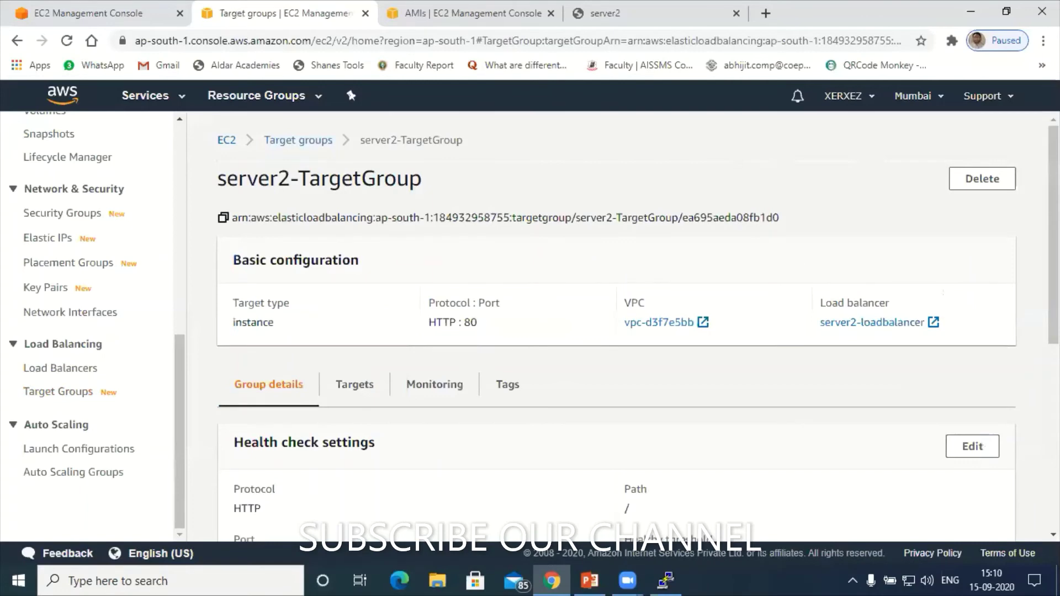
{"action": "scroll", "coordinate": [632, 331], "scroll_direction": "down", "scroll_amount": 2}
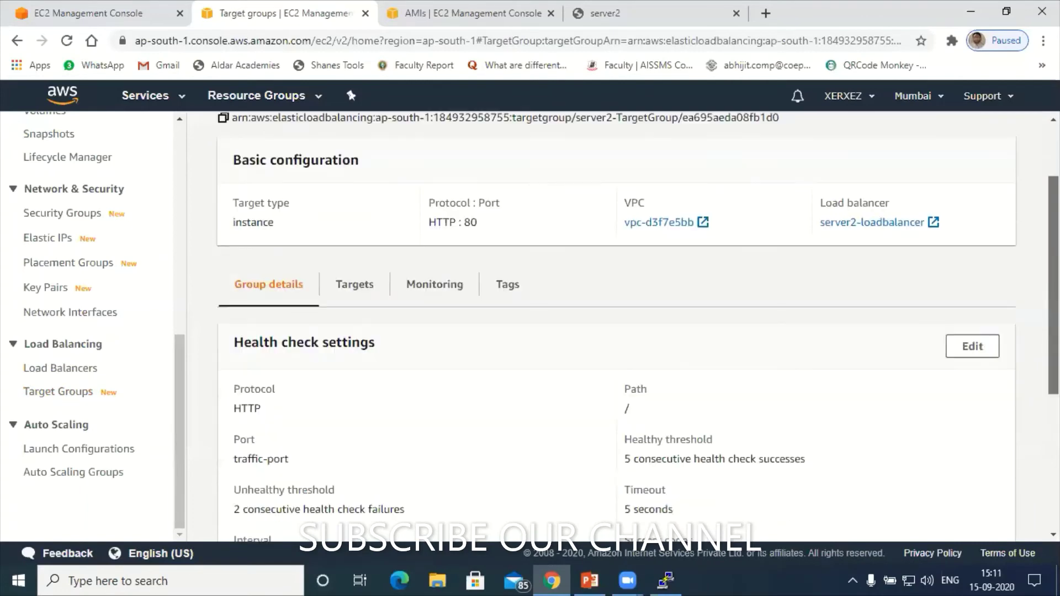
{"action": "scroll", "coordinate": [617, 326], "scroll_direction": "down", "scroll_amount": 3}
{"action": "scroll", "coordinate": [617, 326], "scroll_direction": "down", "scroll_amount": 2}
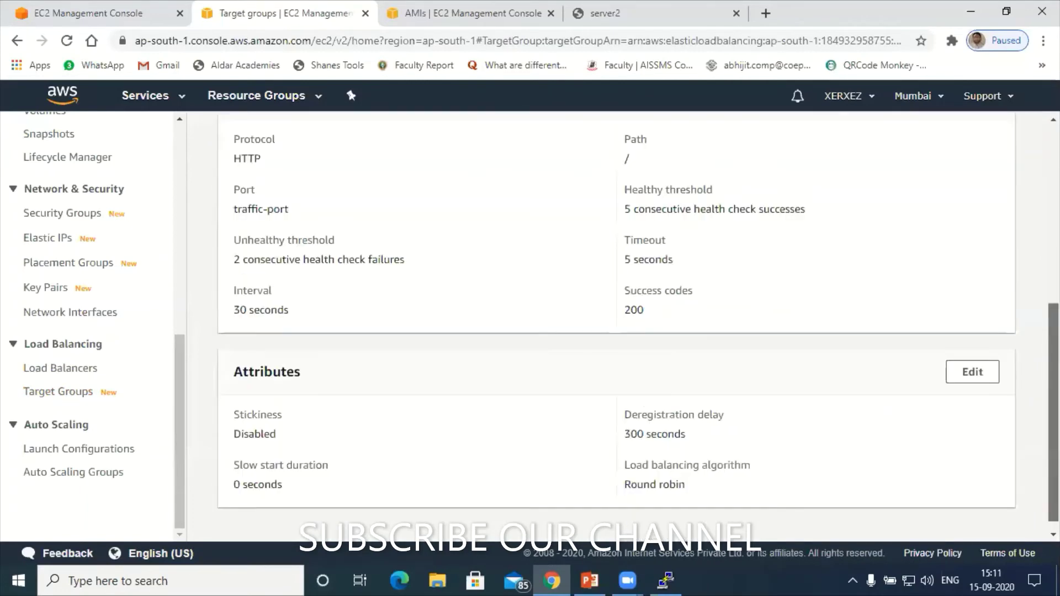
{"action": "scroll", "coordinate": [617, 326], "scroll_direction": "down", "scroll_amount": 1}
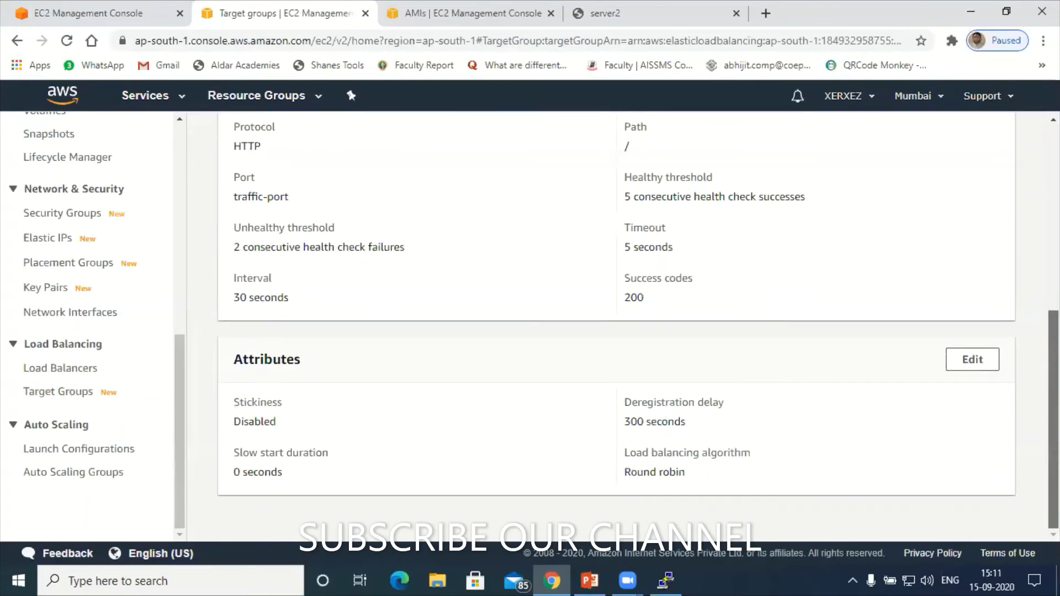
{"action": "scroll", "coordinate": [617, 326], "scroll_direction": "up", "scroll_amount": 1}
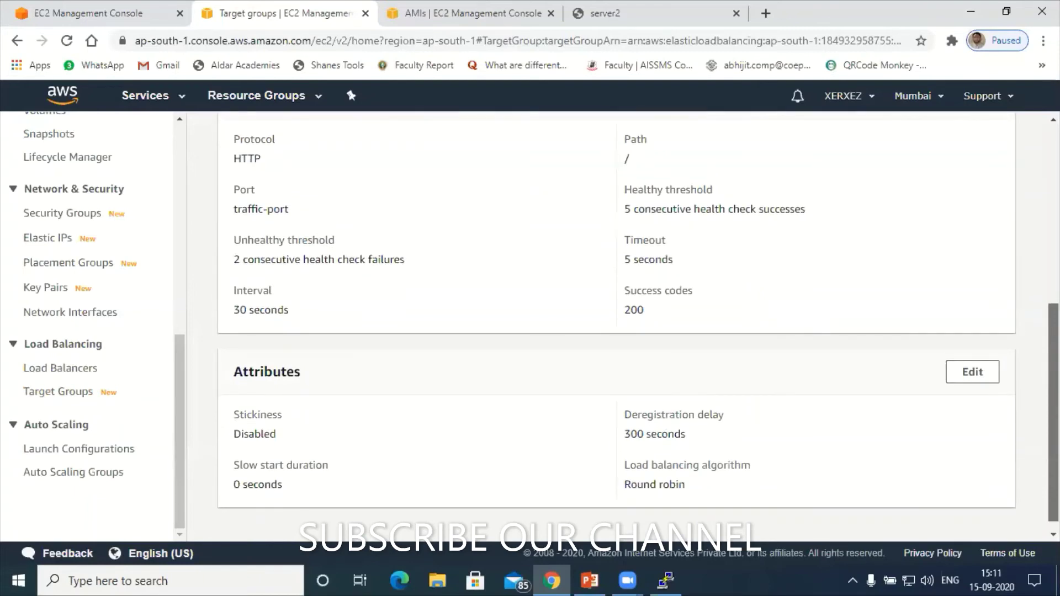
{"action": "scroll", "coordinate": [254, 431], "scroll_direction": "up", "scroll_amount": 6}
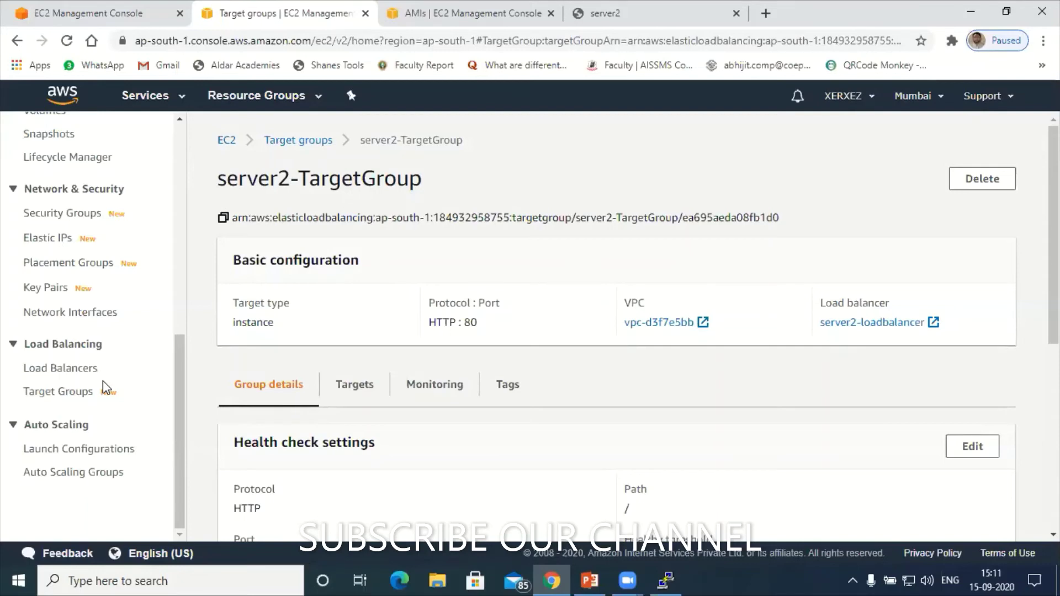
Step: Go back to the target groups list and reselect server2-TargetGroup
{"action": "left_click", "coordinate": [77, 393]}
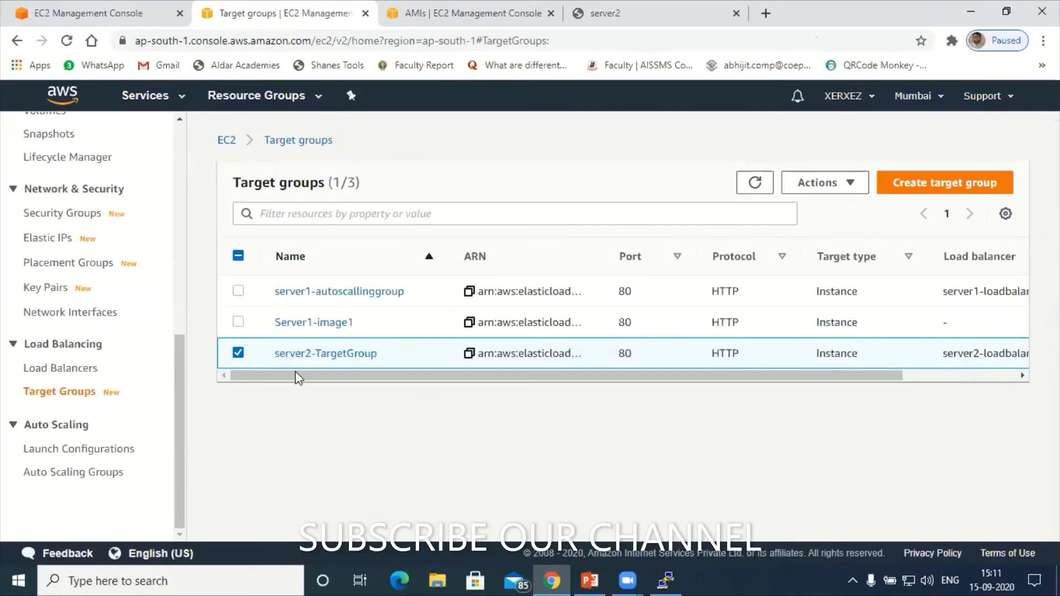
{"action": "left_click", "coordinate": [239, 353]}
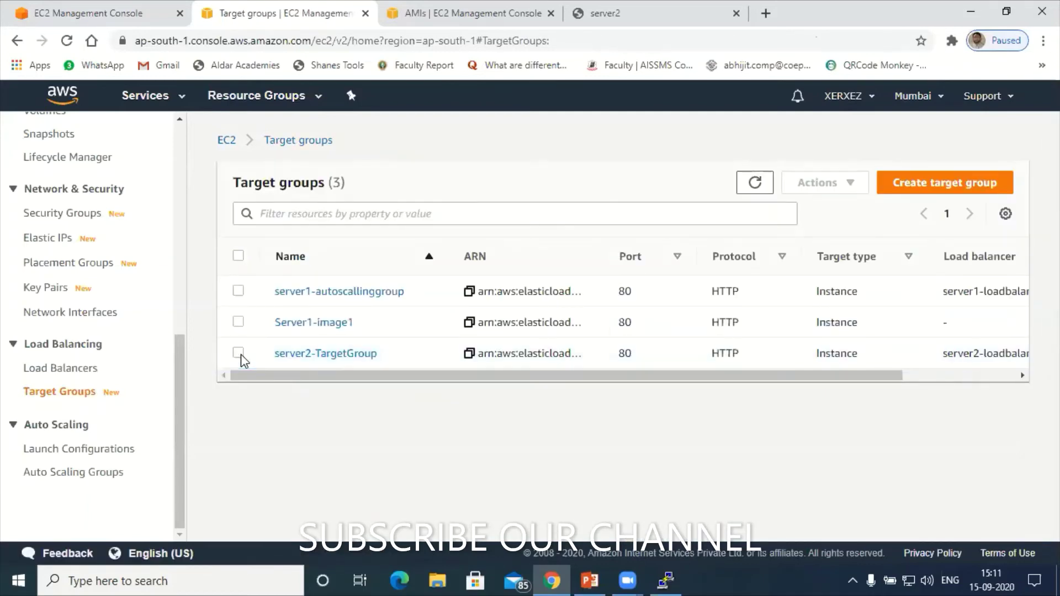
{"action": "left_click", "coordinate": [238, 354]}
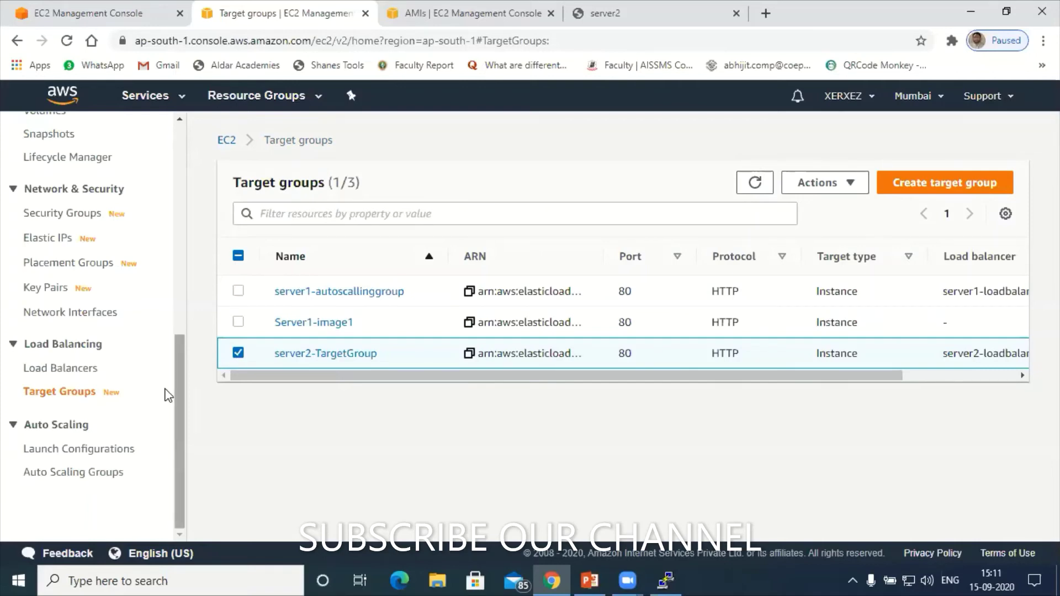
Step: Open the list of Auto Scaling groups and select server2-image123
{"action": "left_click", "coordinate": [80, 474]}
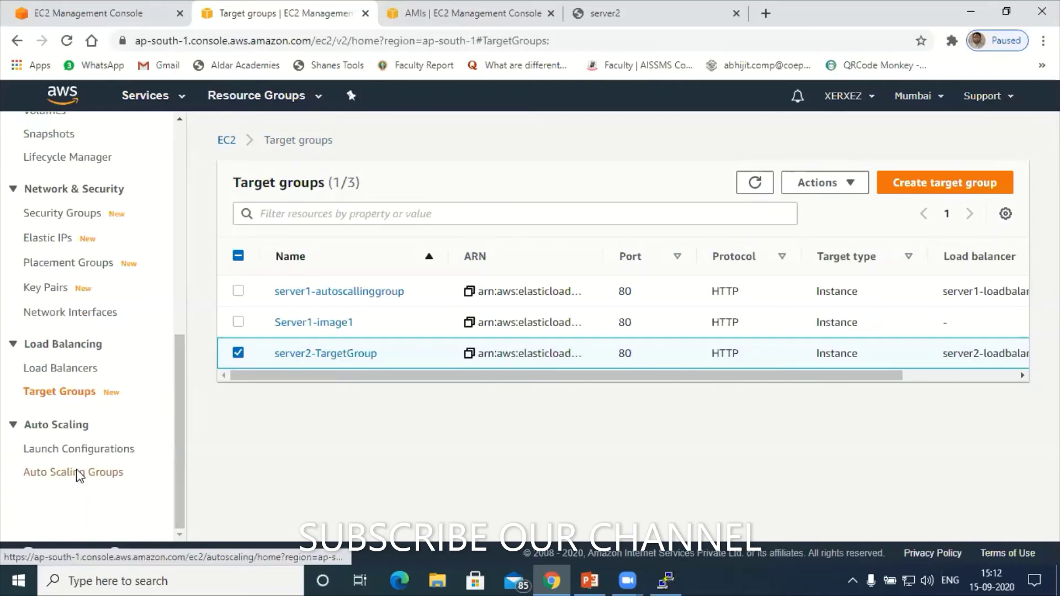
{"action": "left_click", "coordinate": [60, 475]}
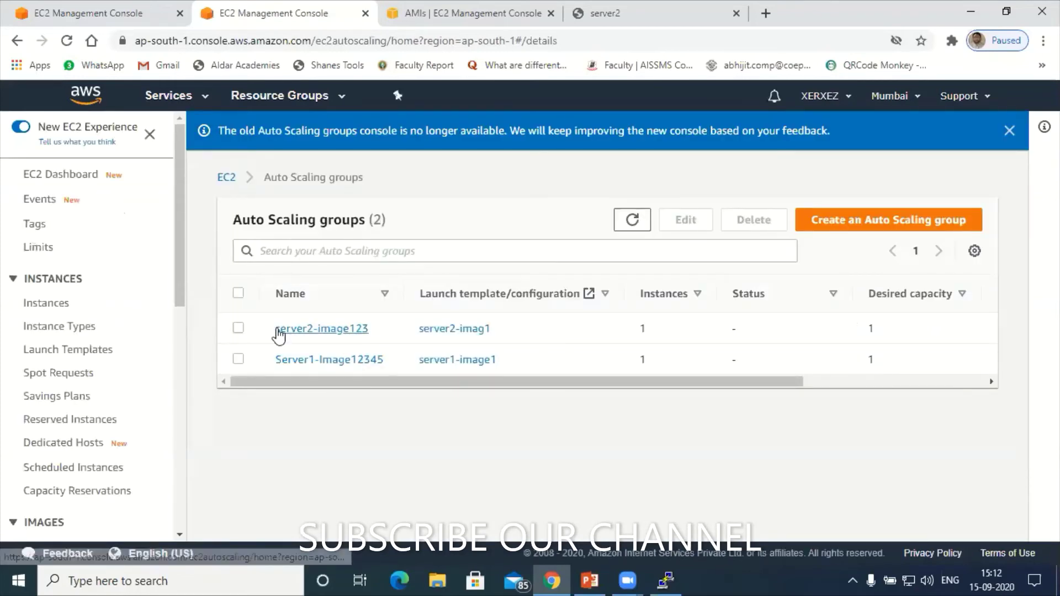
{"action": "left_click", "coordinate": [237, 330]}
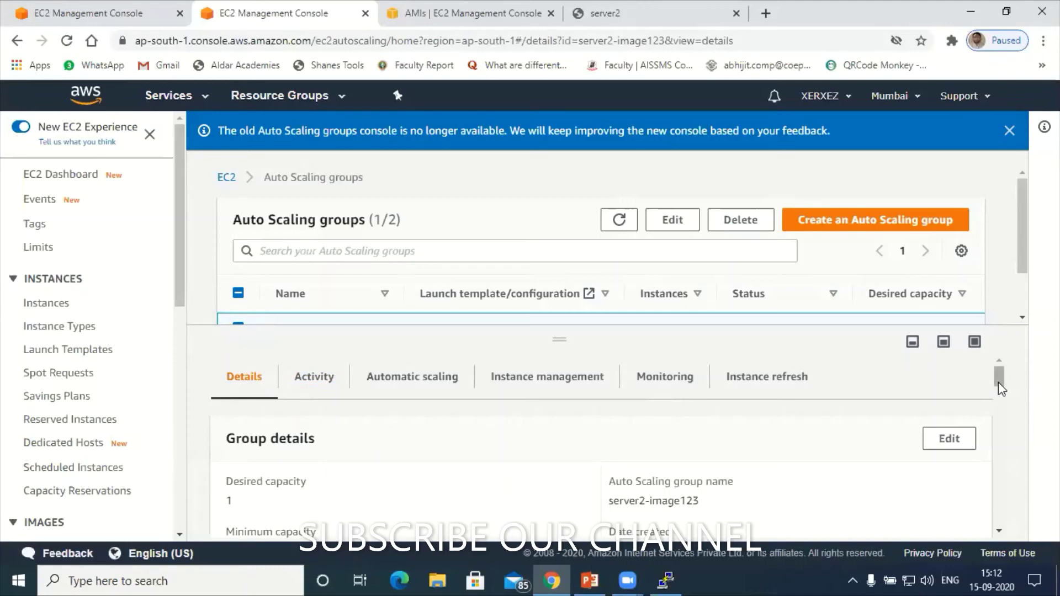
Step: Examine the launch configuration, purchase options, network and load balancing details of server2-image123
{"action": "left_click_drag", "start_coordinate": [998, 385], "coordinate": [998, 388]}
{"action": "left_click", "coordinate": [999, 410]}
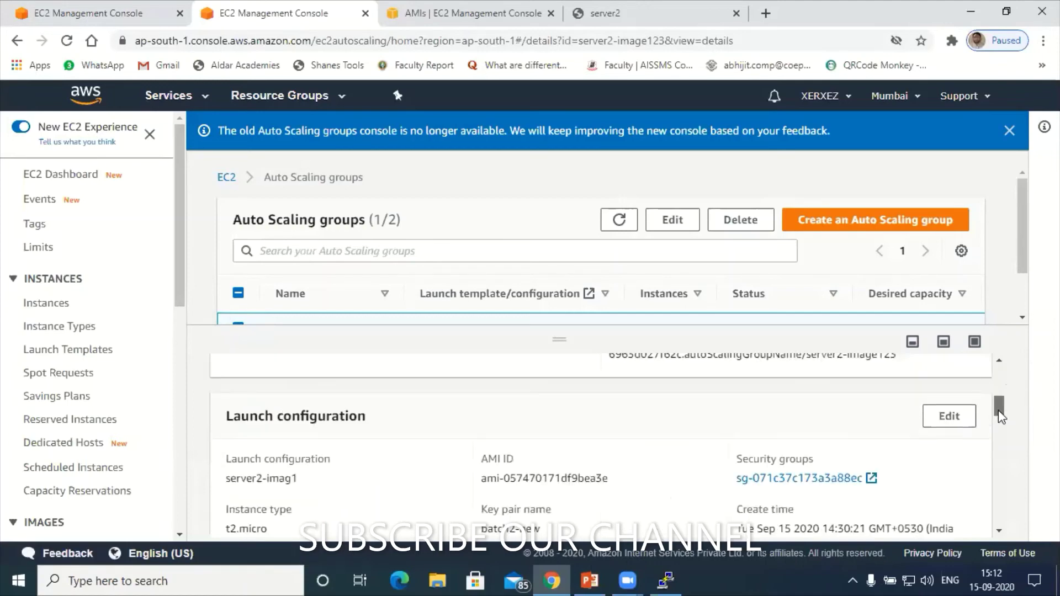
{"action": "left_click", "coordinate": [998, 419]}
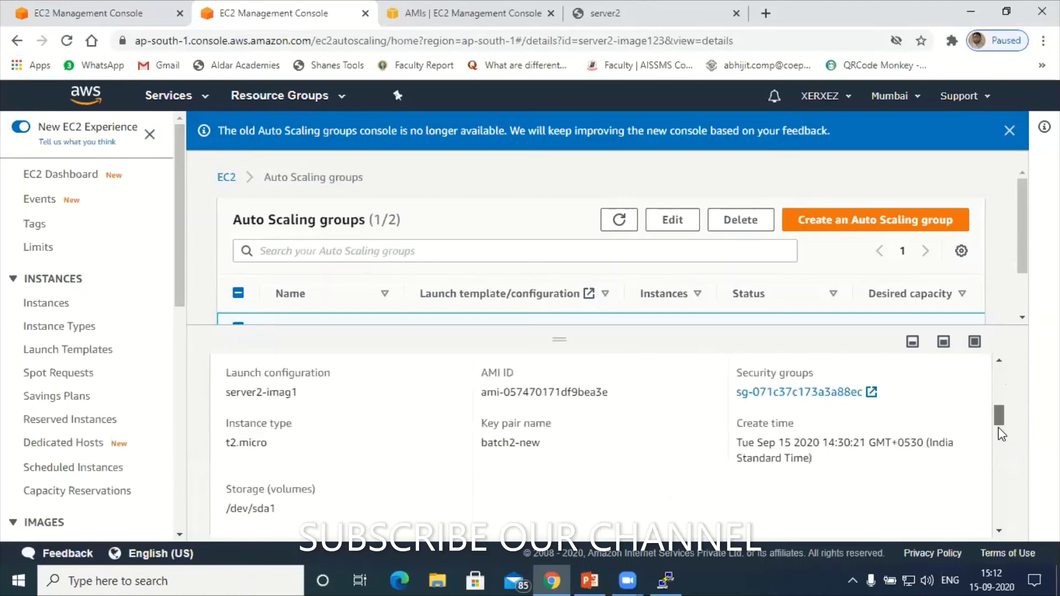
{"action": "left_click", "coordinate": [998, 433]}
{"action": "left_click", "coordinate": [999, 443]}
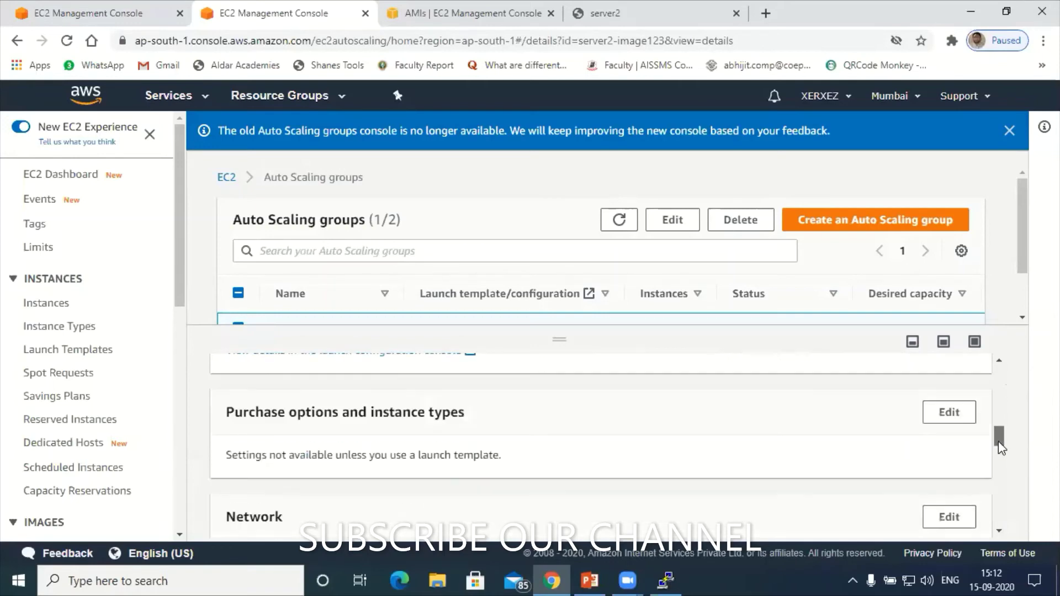
{"action": "left_click", "coordinate": [999, 452]}
{"action": "scroll", "coordinate": [998, 455], "scroll_direction": "down", "scroll_amount": 1}
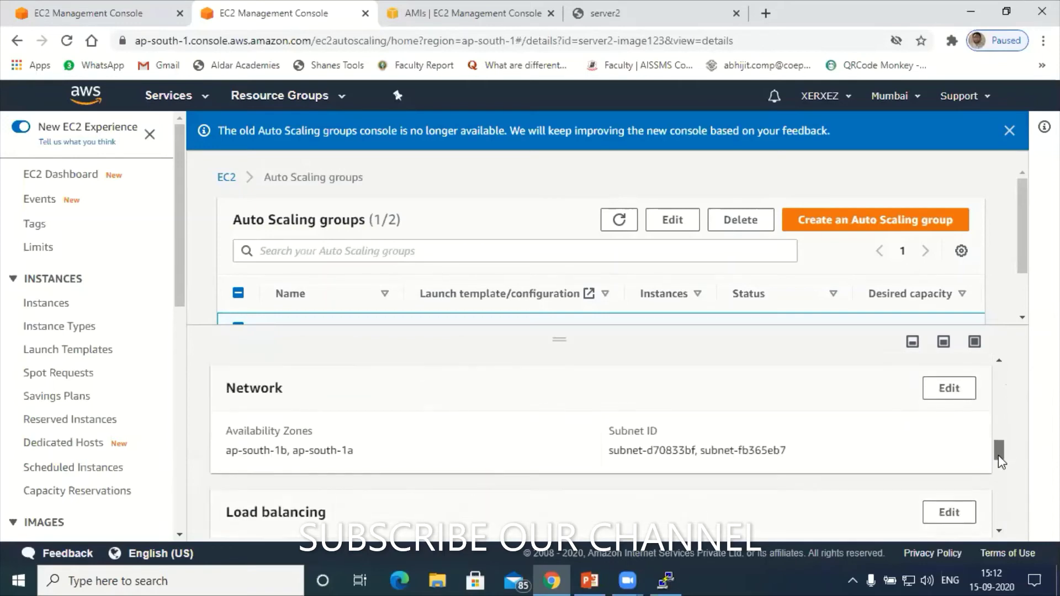
{"action": "left_click", "coordinate": [998, 469]}
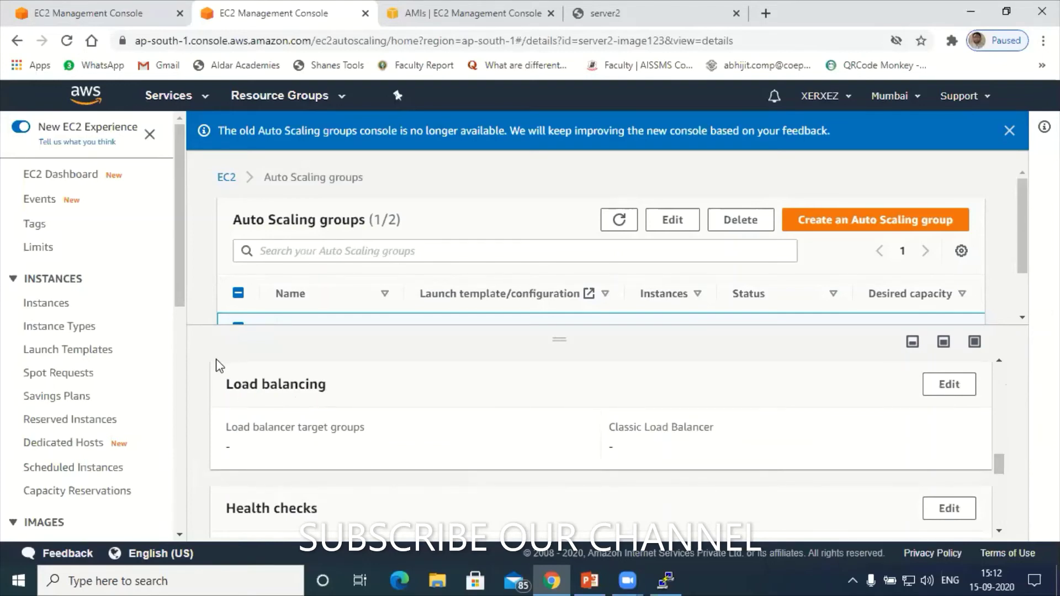
{"action": "scroll", "coordinate": [177, 428], "scroll_direction": "down", "scroll_amount": 5}
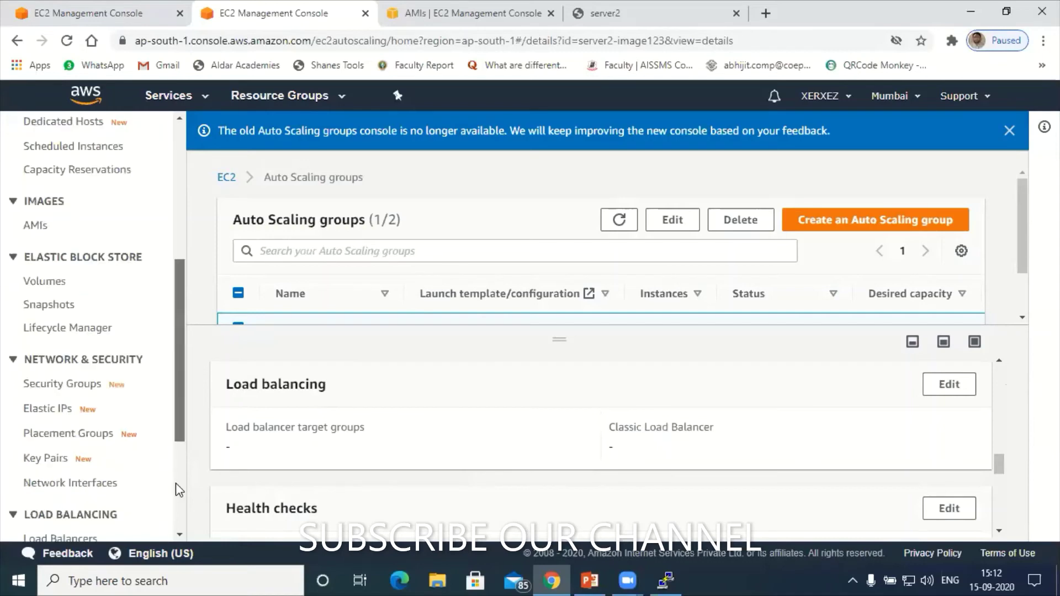
{"action": "scroll", "coordinate": [178, 500], "scroll_direction": "down", "scroll_amount": 3}
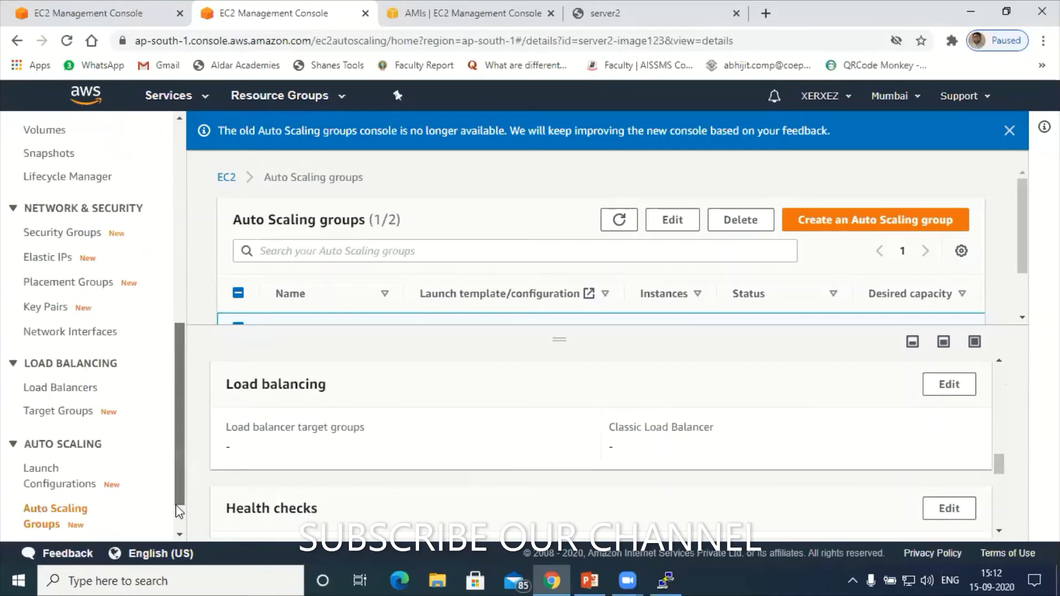
{"action": "scroll", "coordinate": [175, 505], "scroll_direction": "down", "scroll_amount": 1}
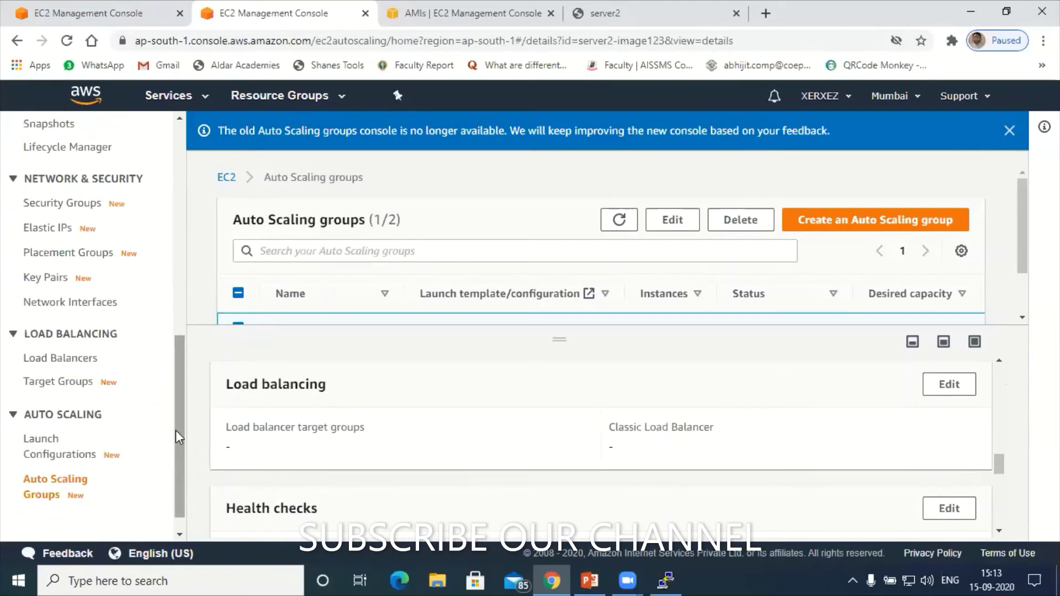
{"action": "left_click_drag", "start_coordinate": [176, 430], "coordinate": [179, 243]}
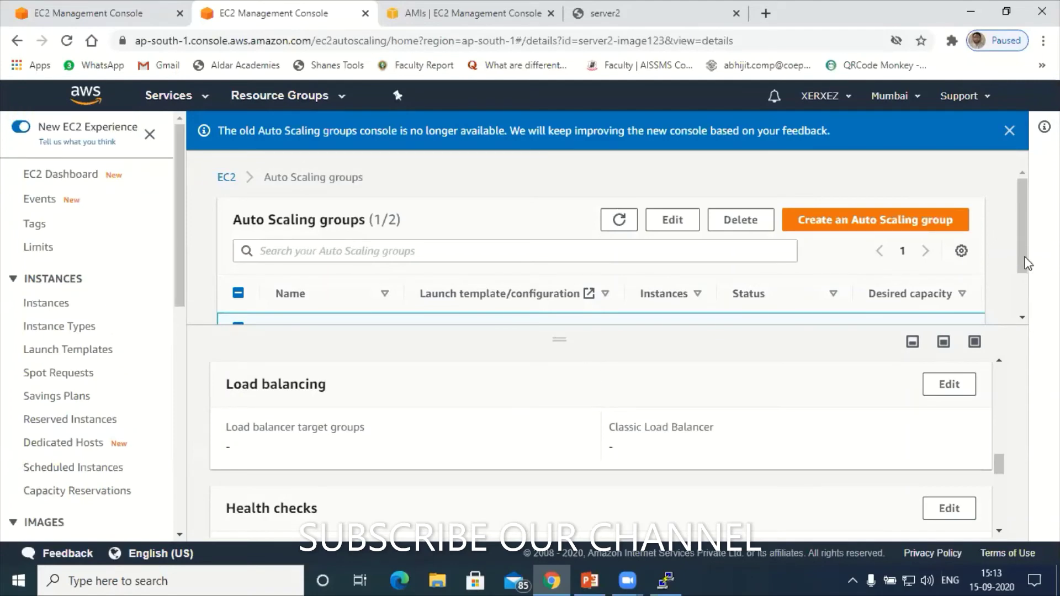
Step: Edit the load balancing settings of server2-image123 to use server2-TargetGroup, without choosing a classic load balancer, and save the update
{"action": "scroll", "coordinate": [515, 302], "scroll_direction": "down", "scroll_amount": 1}
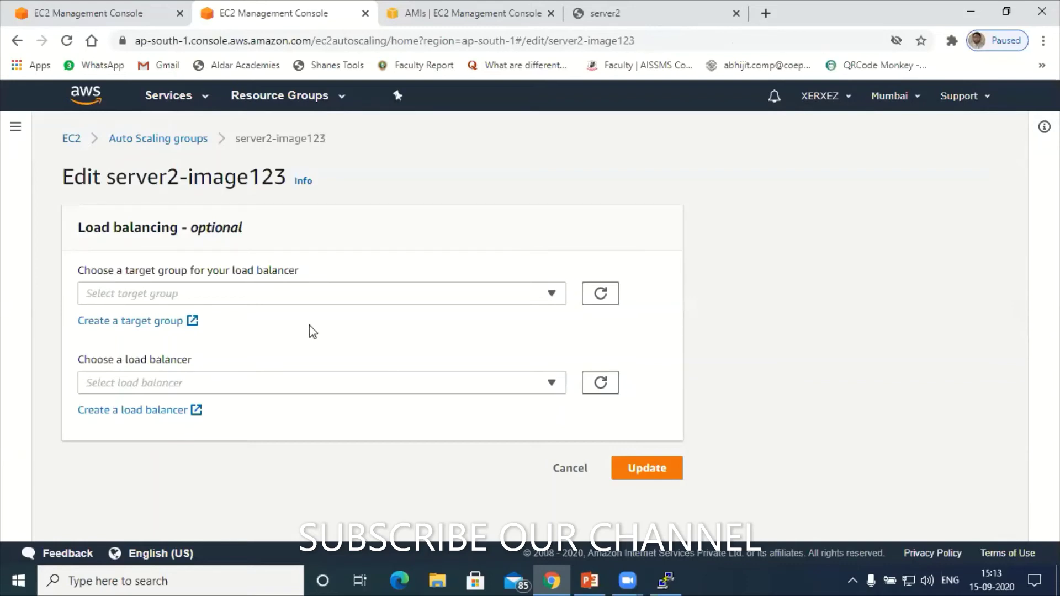
{"action": "left_click", "coordinate": [253, 301]}
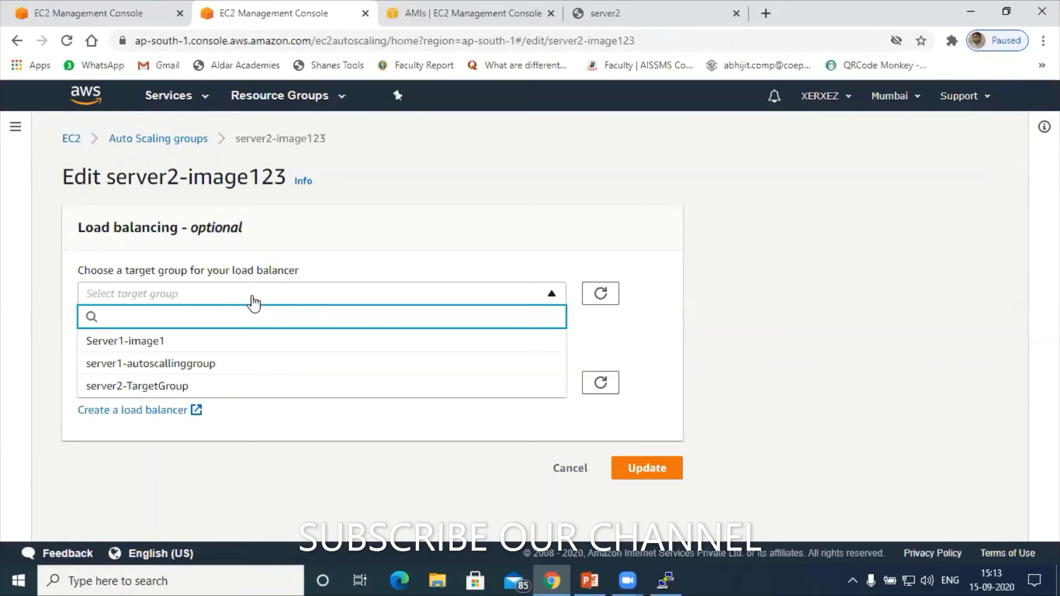
{"action": "left_click", "coordinate": [140, 389]}
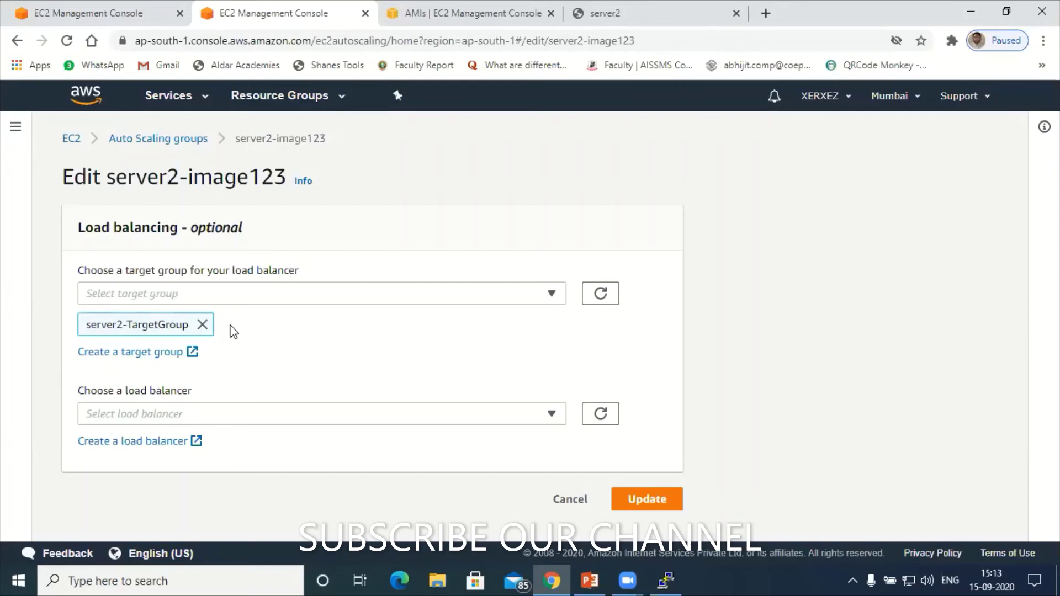
{"action": "left_click", "coordinate": [191, 418]}
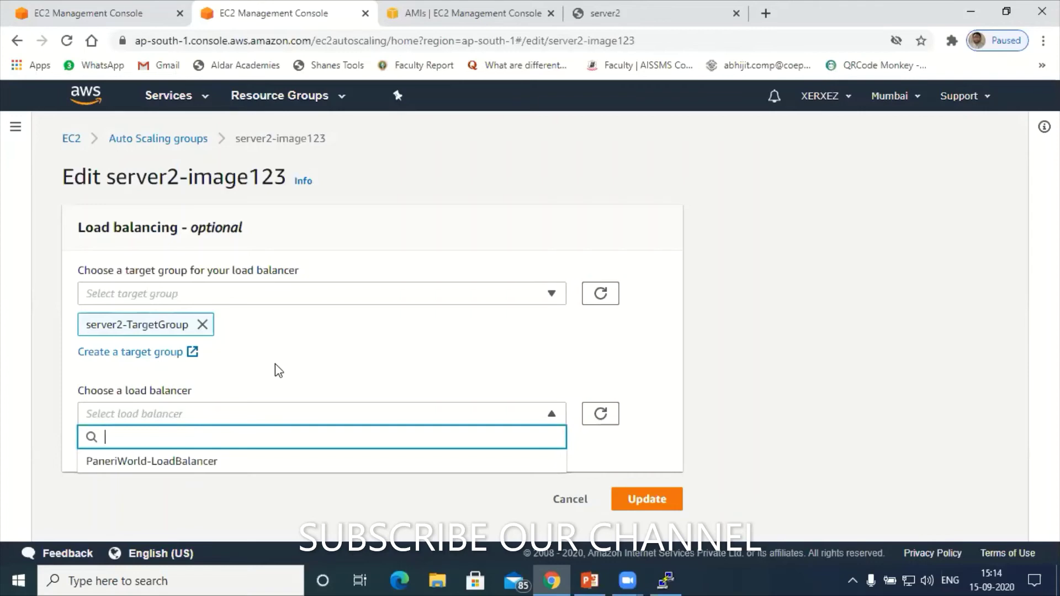
{"action": "left_click", "coordinate": [178, 416]}
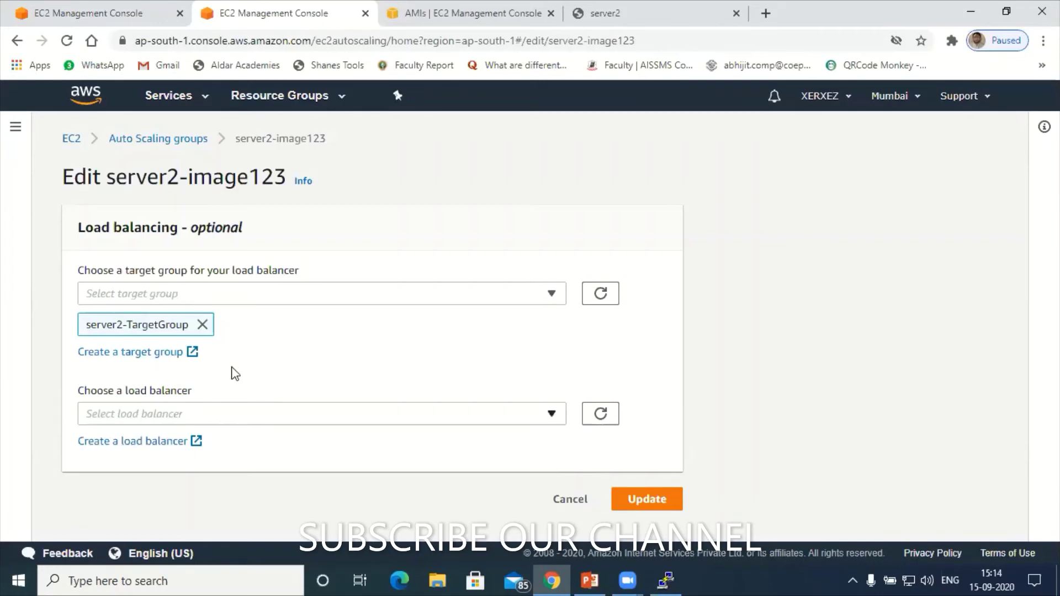
{"action": "left_click", "coordinate": [610, 488]}
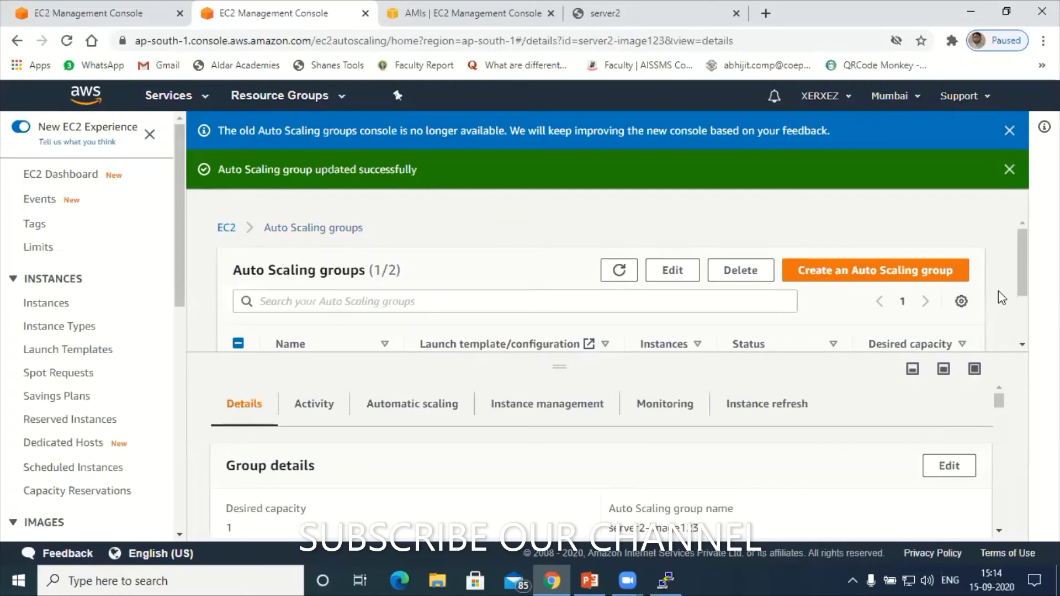
Step: Check the load balancer target group listed in the updated details of server2-image123
{"action": "scroll", "coordinate": [1023, 289], "scroll_direction": "down", "scroll_amount": 2}
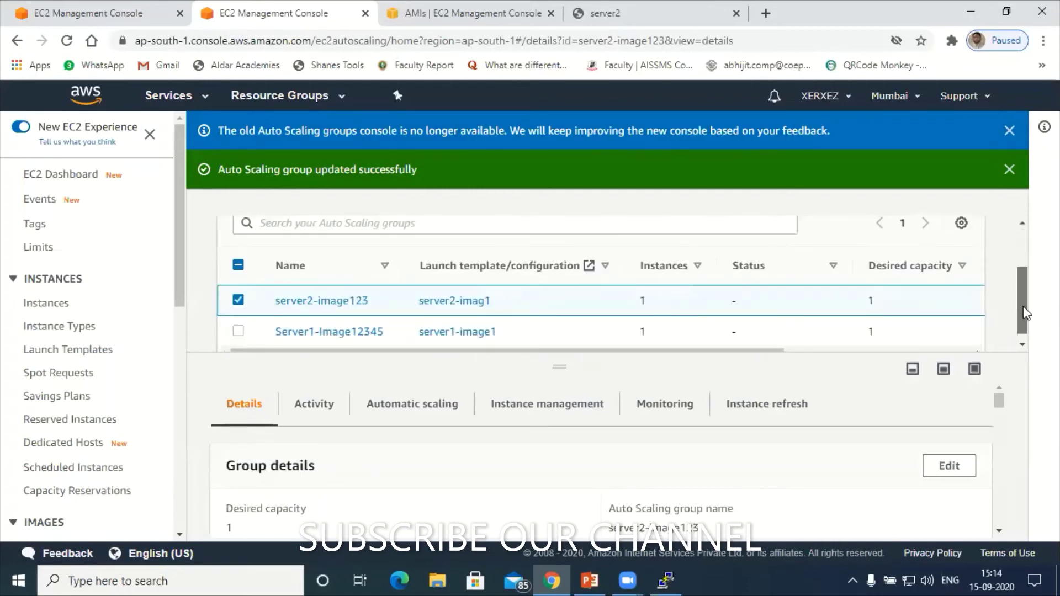
{"action": "left_click_drag", "start_coordinate": [998, 403], "coordinate": [1000, 479]}
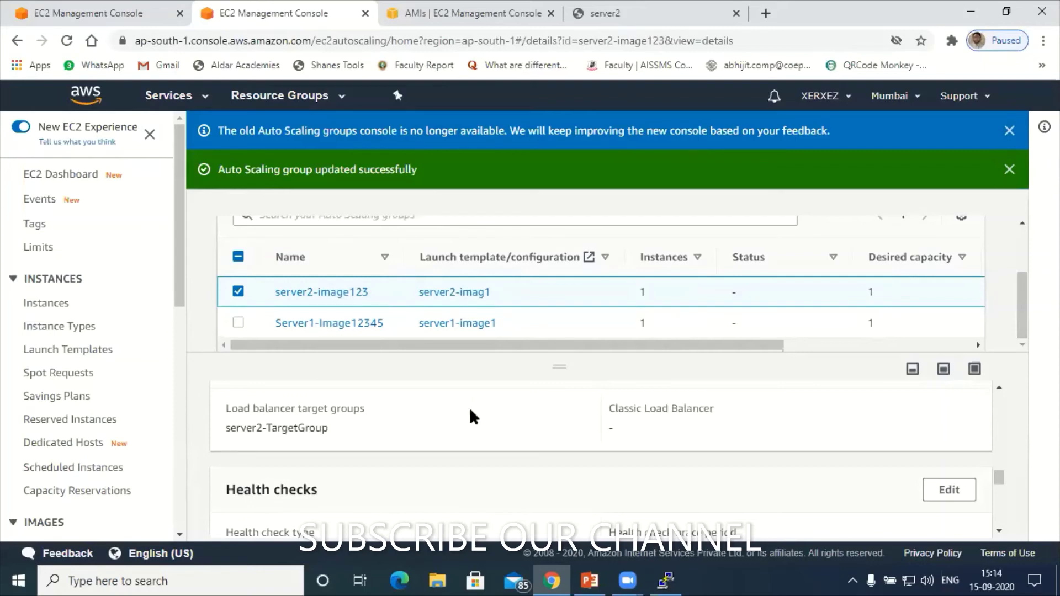
{"action": "left_click_drag", "start_coordinate": [1027, 331], "coordinate": [1027, 277]}
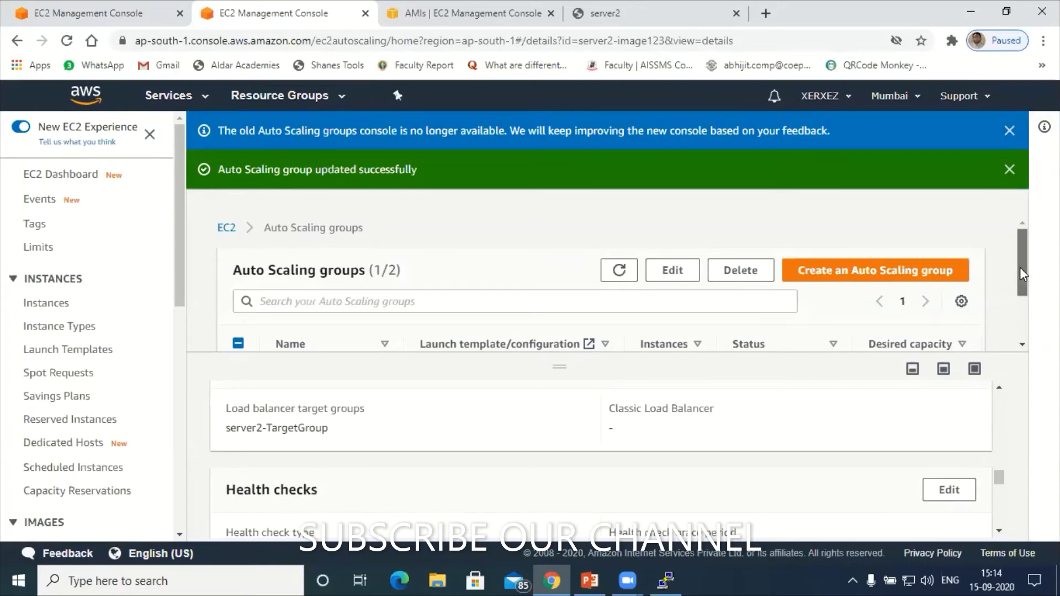
Step: Review the Auto Scaling groups list and the group details of server2-image123
{"action": "left_click_drag", "start_coordinate": [1022, 287], "coordinate": [1006, 370]}
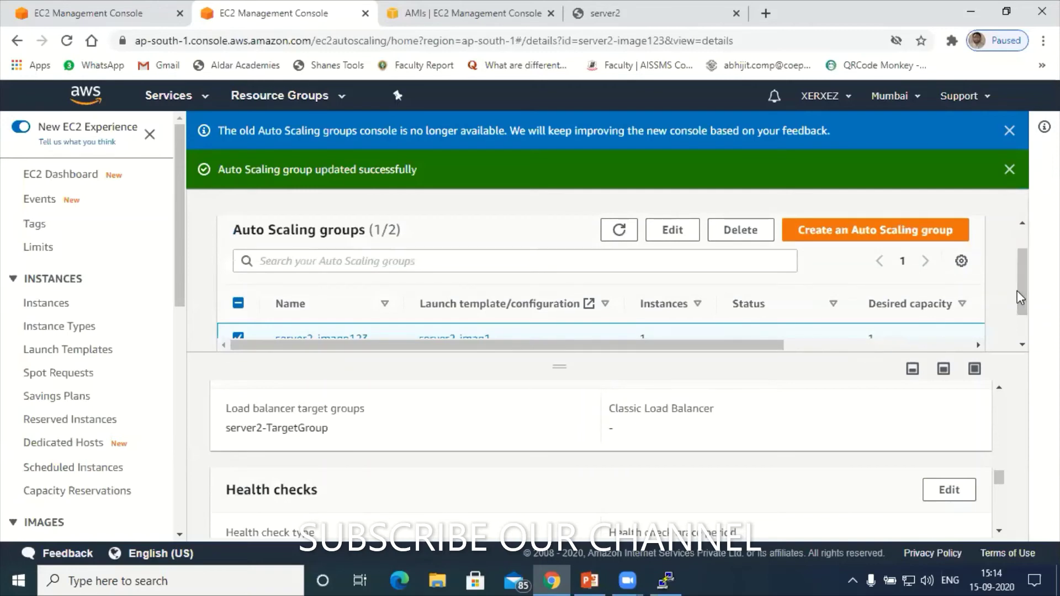
{"action": "left_click_drag", "start_coordinate": [1020, 299], "coordinate": [1020, 312]}
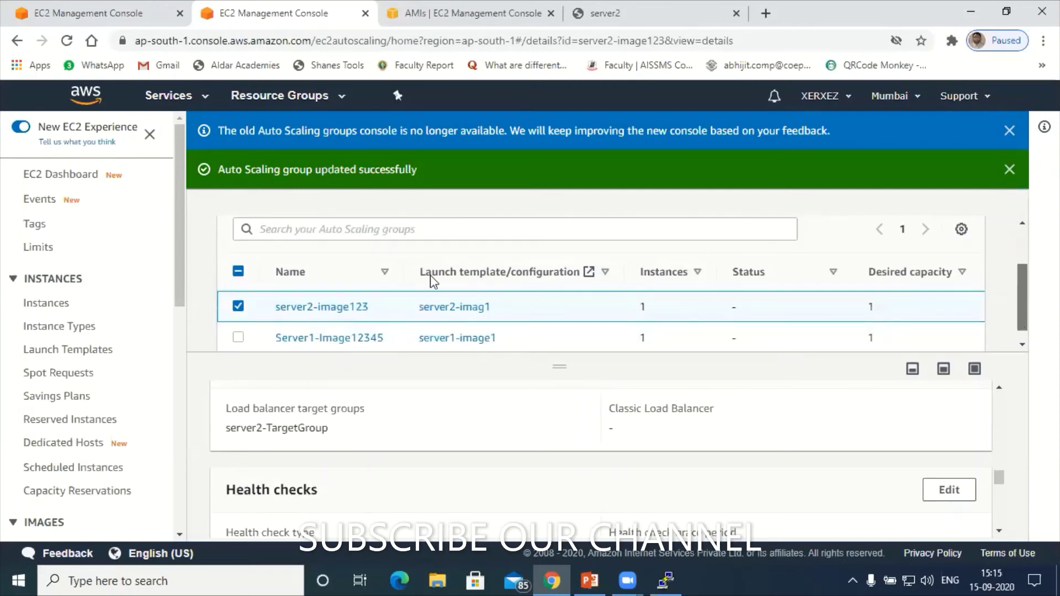
{"action": "scroll", "coordinate": [431, 279], "scroll_direction": "down", "scroll_amount": 1}
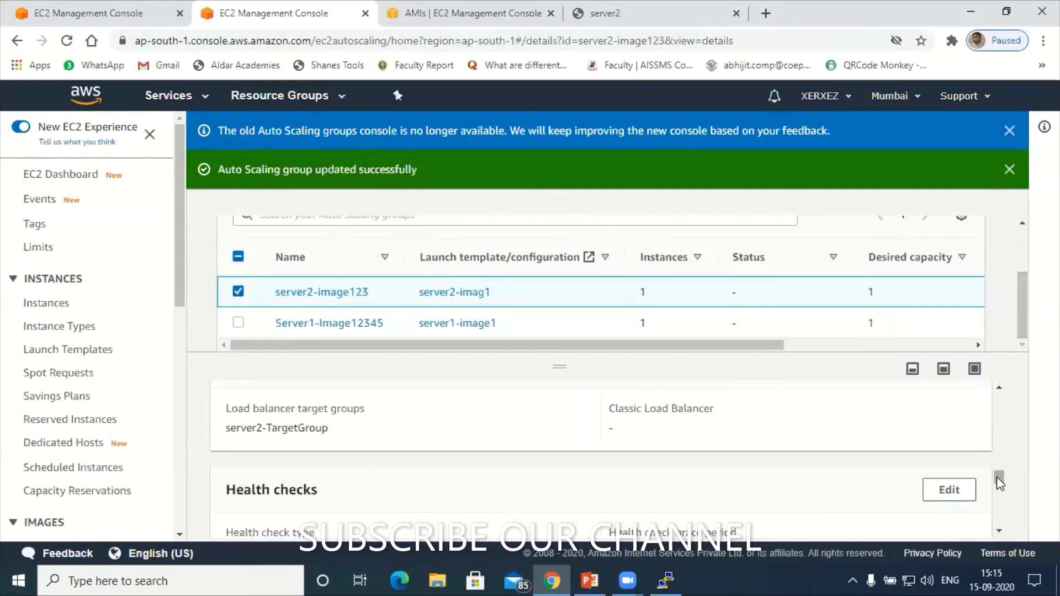
{"action": "left_click_drag", "start_coordinate": [998, 476], "coordinate": [1001, 399]}
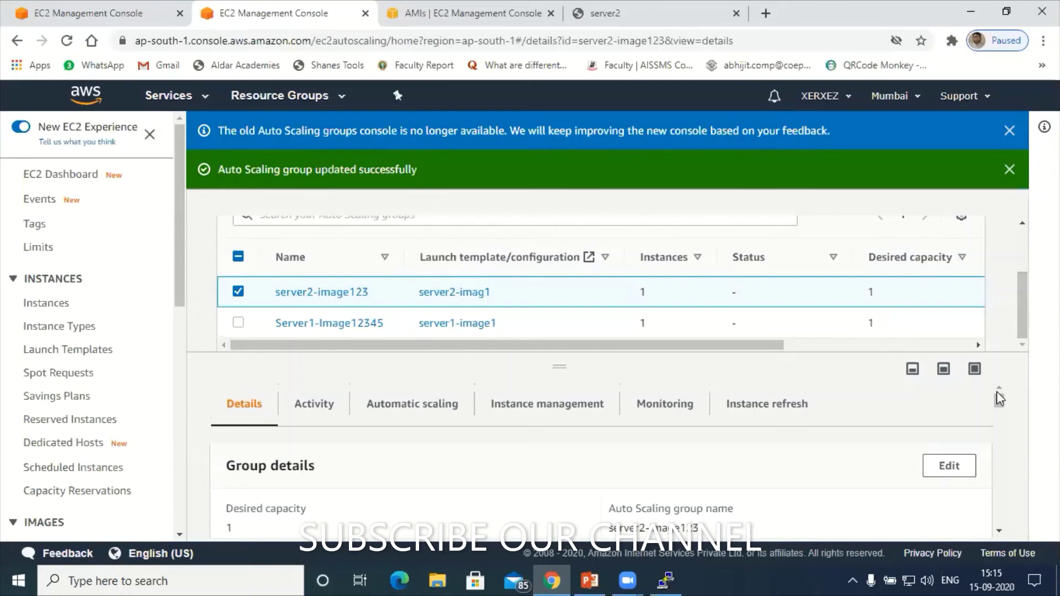
Step: Switch to the server2 web page and load the server's root address, 13.233.94.71, without the server2.html path
{"action": "left_click", "coordinate": [634, 22]}
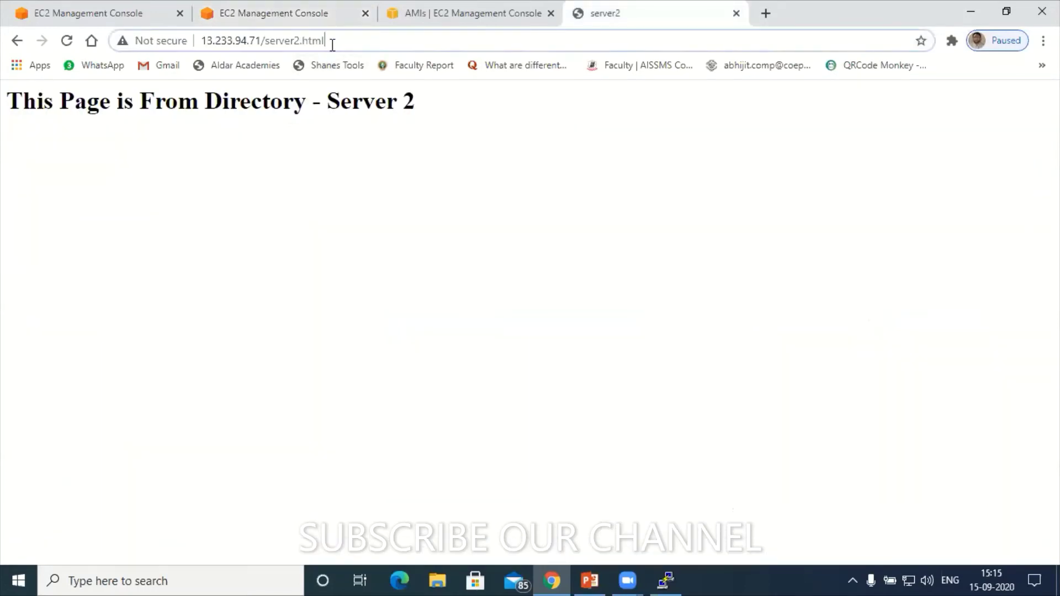
{"action": "key", "text": "BackSpace"}
{"action": "key", "text": "BackSpace"}
{"action": "key", "text": "BackSpace"}
{"action": "key", "text": "BackSpace"}
{"action": "key", "text": "BackSpace"}
{"action": "key", "text": "BackSpace"}
{"action": "key", "text": "BackSpace"}
{"action": "key", "text": "BackSpace"}
{"action": "key", "text": "BackSpace"}
{"action": "key", "text": "BackSpace"}
{"action": "key", "text": "BackSpace"}
{"action": "key", "text": "BackSpace"}
{"action": "key", "text": "BackSpace"}
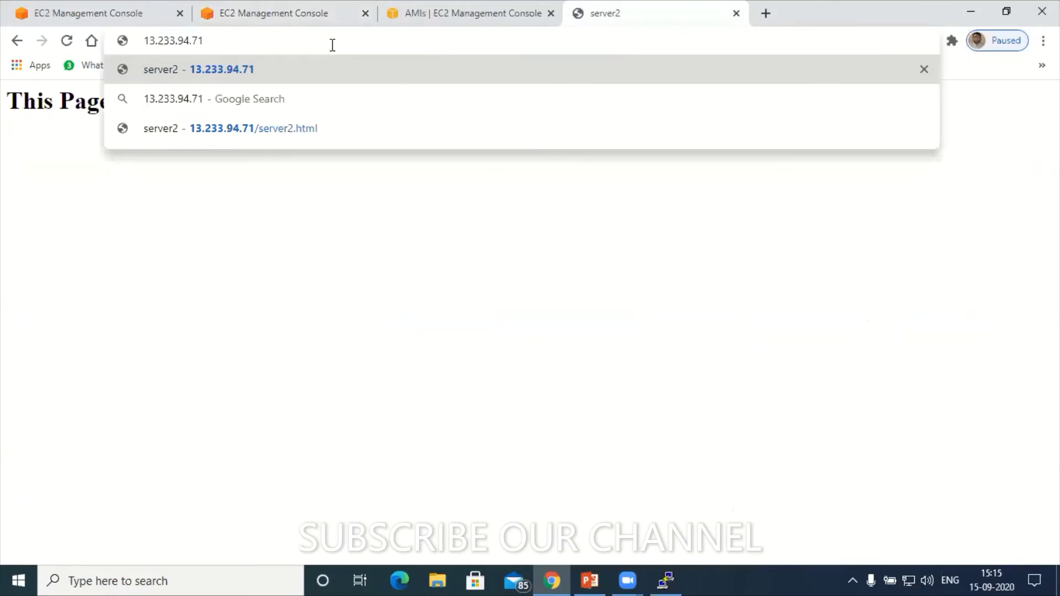
{"action": "key", "text": "Return"}
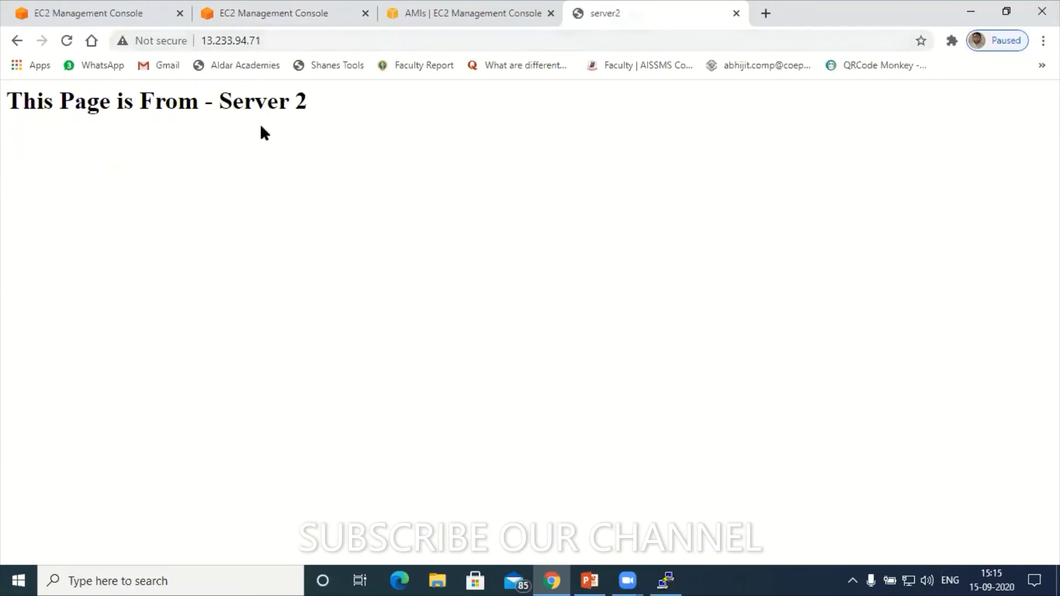
Step: Load the directory page 13.233.94.71/server2.html
{"action": "left_click", "coordinate": [322, 42]}
{"action": "left_click", "coordinate": [321, 42]}
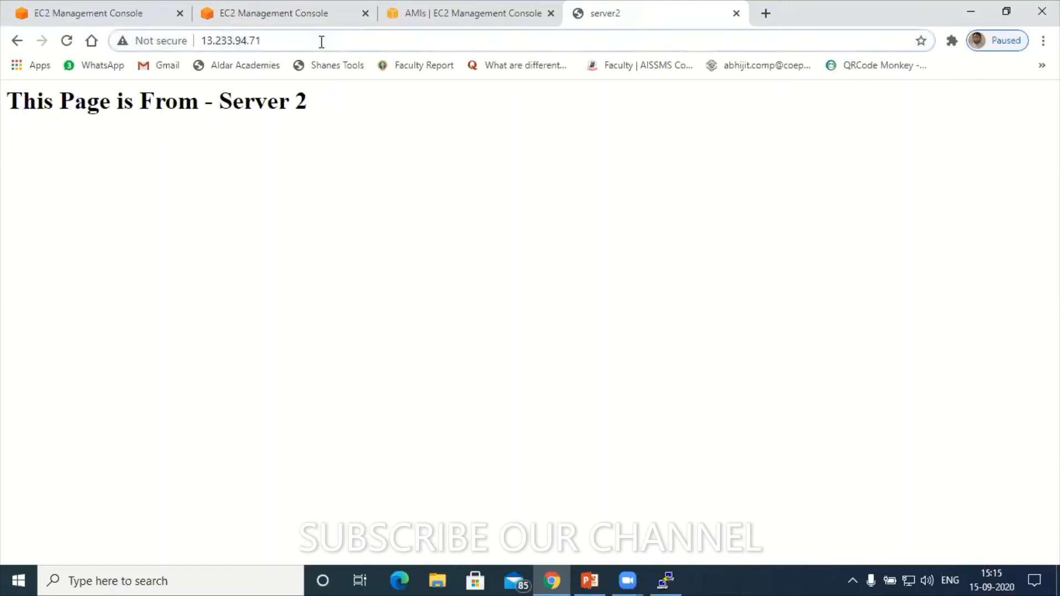
{"action": "type", "text": "/ser"}
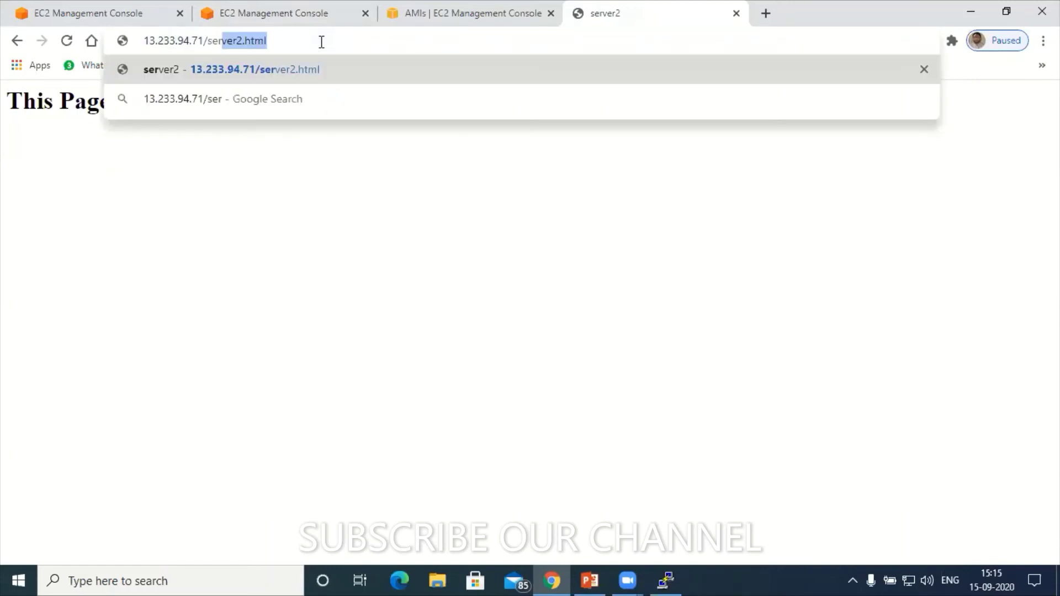
{"action": "key", "text": "End"}
{"action": "key", "text": "Return"}
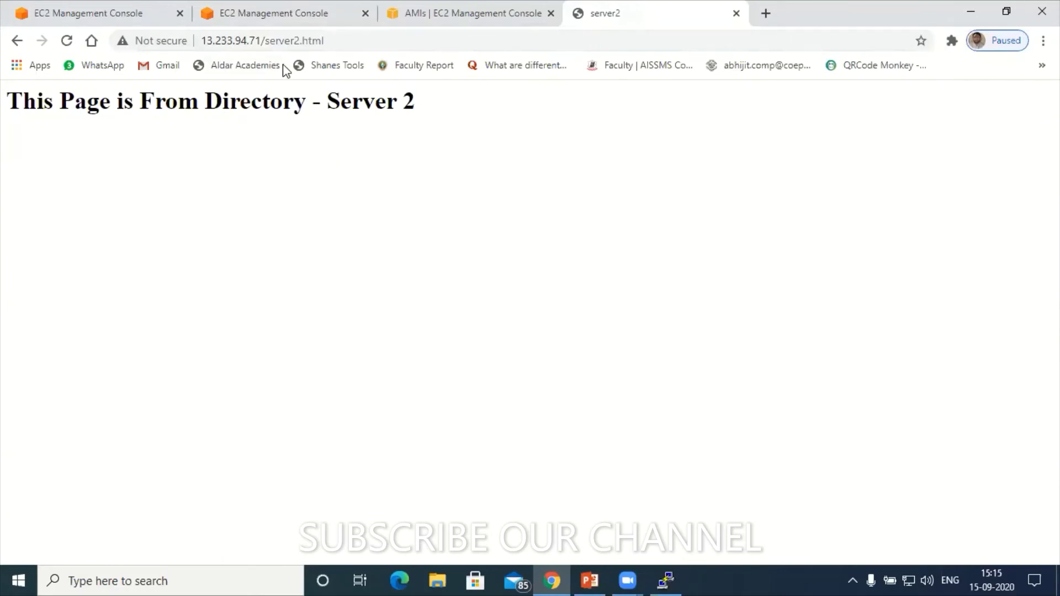
Step: Remove /server2.html from the address and reload the root page at 13.233.94.71
{"action": "left_click", "coordinate": [342, 40]}
{"action": "key", "text": "BackSpace"}
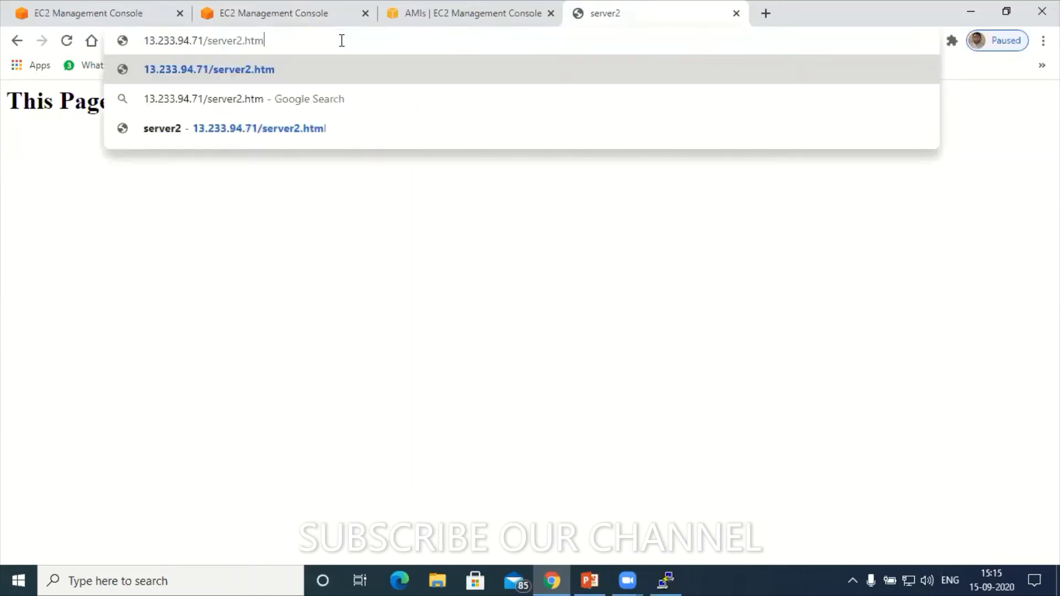
{"action": "key", "text": "BackSpace"}
{"action": "key", "text": "BackSpace"}
{"action": "key", "text": "BackSpace"}
{"action": "key", "text": "BackSpace"}
{"action": "key", "text": "BackSpace"}
{"action": "key", "text": "BackSpace"}
{"action": "key", "text": "BackSpace"}
{"action": "key", "text": "BackSpace"}
{"action": "key", "text": "BackSpace"}
{"action": "key", "text": "BackSpace"}
{"action": "key", "text": "BackSpace"}
{"action": "key", "text": "BackSpace"}
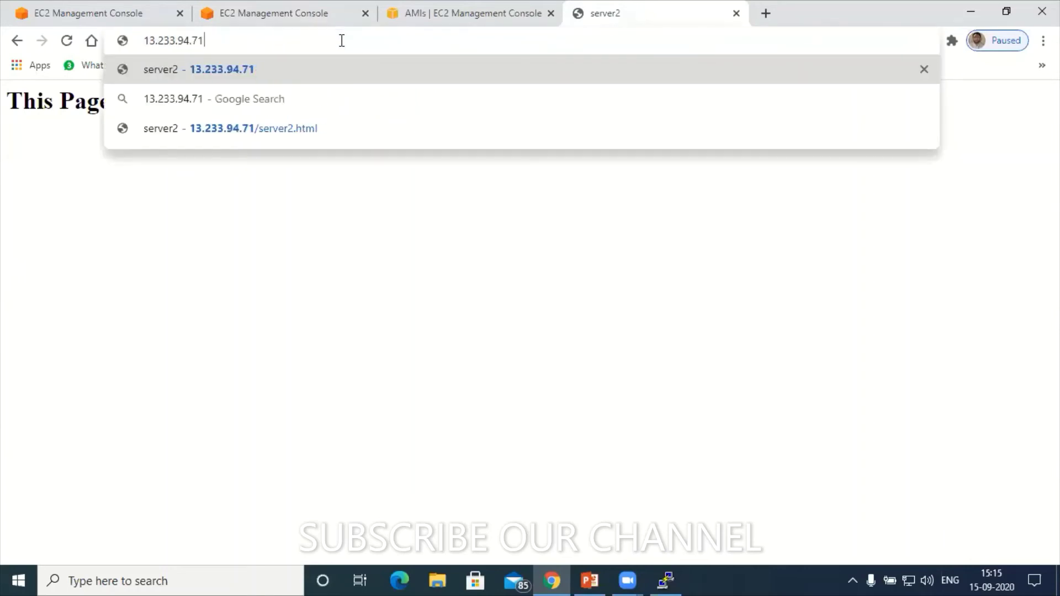
{"action": "key", "text": "Return"}
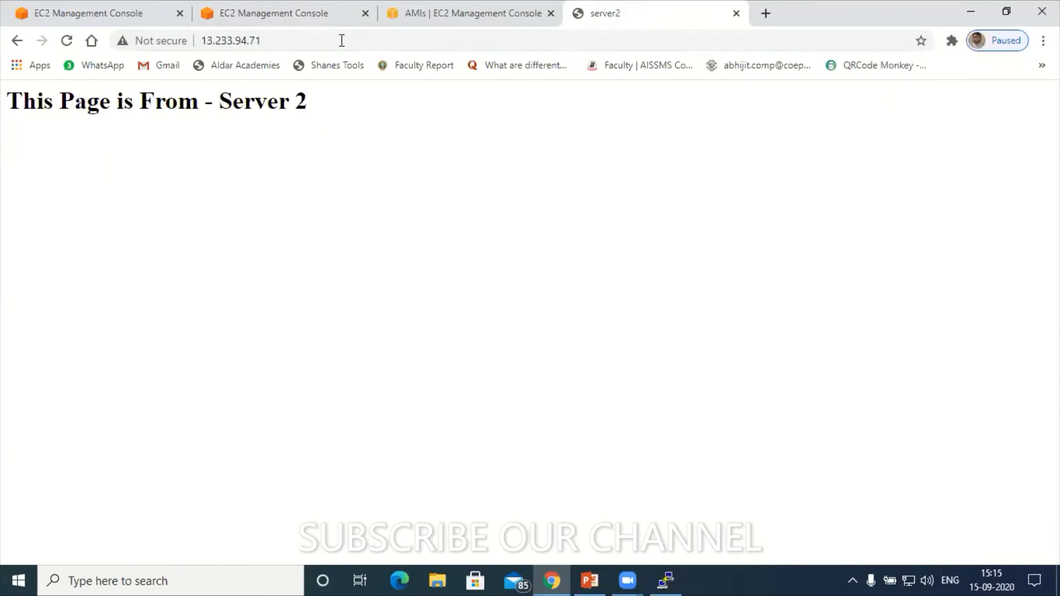
Step: Extend the address with /server2.html to reopen the Server 2 directory page
{"action": "left_click", "coordinate": [340, 41]}
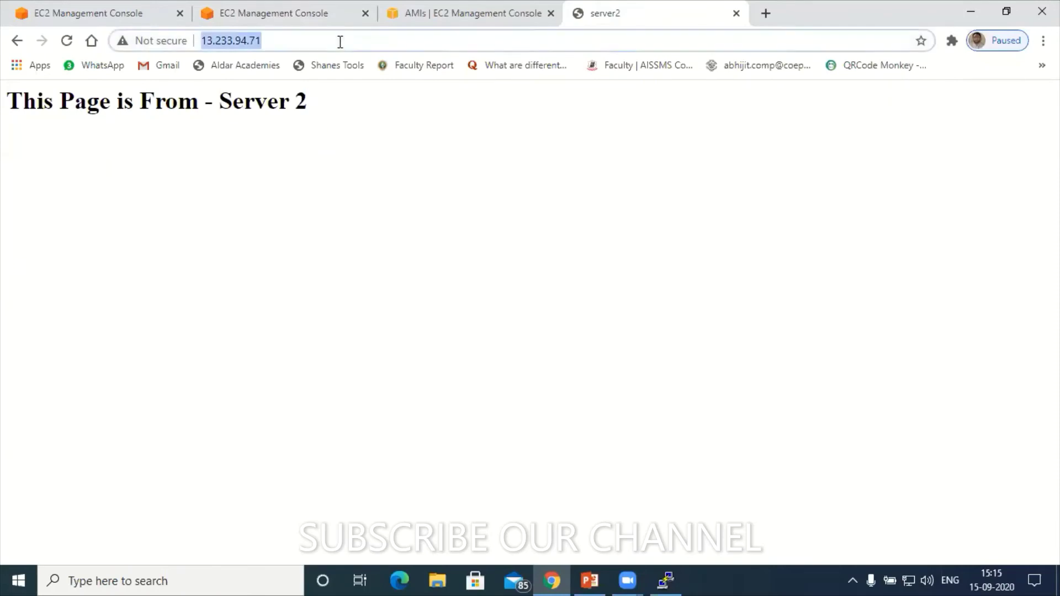
{"action": "left_click", "coordinate": [340, 41]}
{"action": "type", "text": "/"}
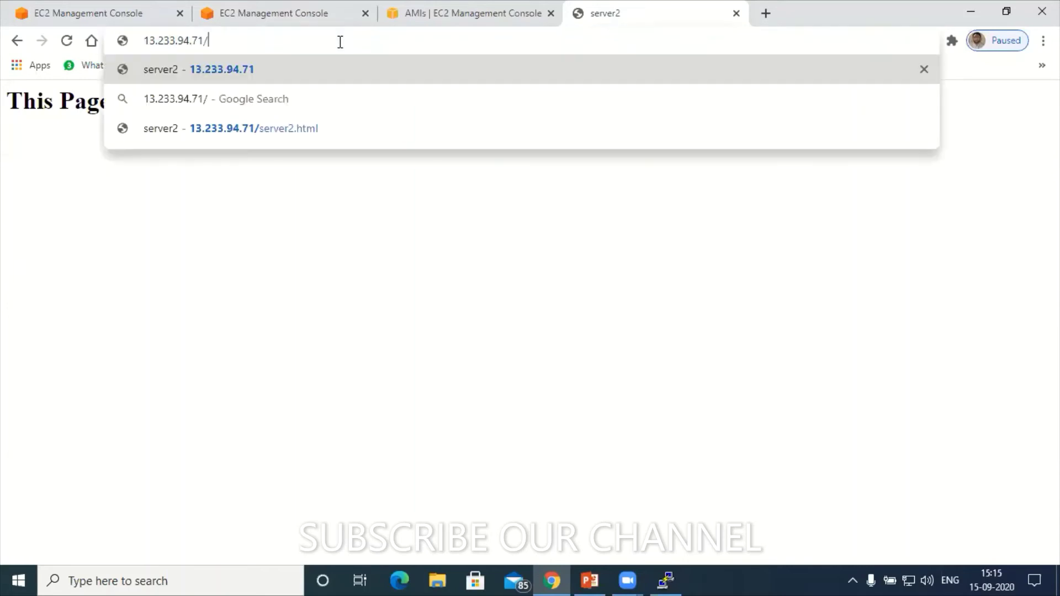
{"action": "type", "text": "html"}
{"action": "key", "text": "BackSpace"}
{"action": "key", "text": "BackSpace"}
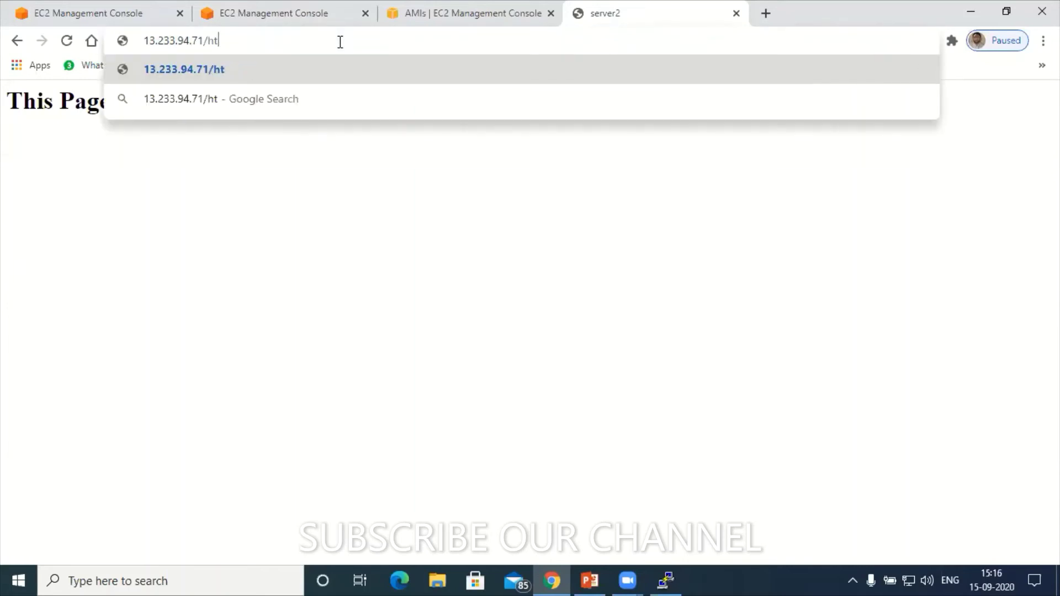
{"action": "key", "text": "BackSpace"}
{"action": "key", "text": "BackSpace"}
{"action": "type", "text": "server2"}
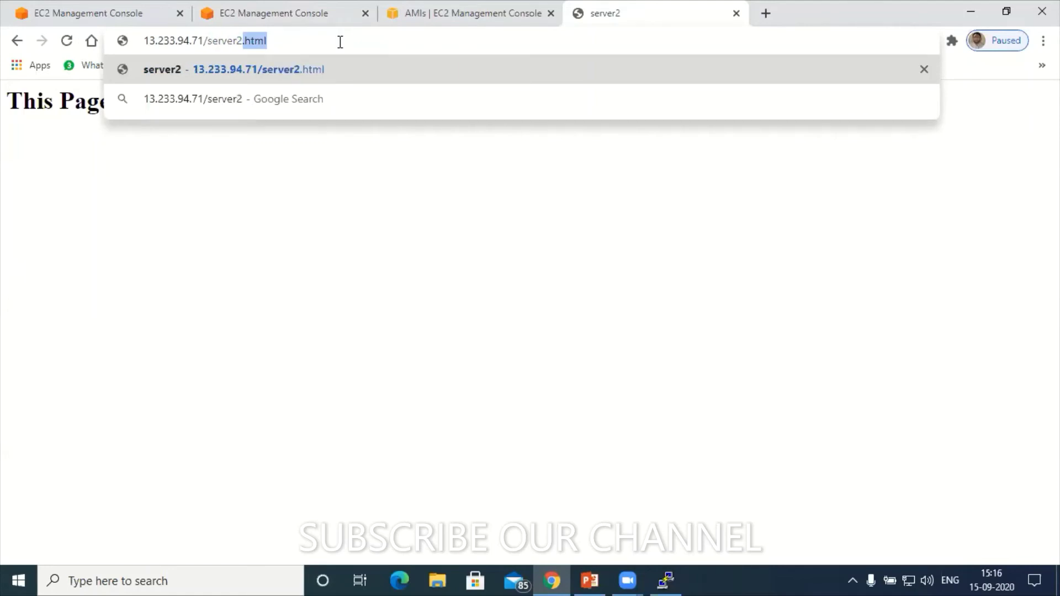
{"action": "key", "text": "Return"}
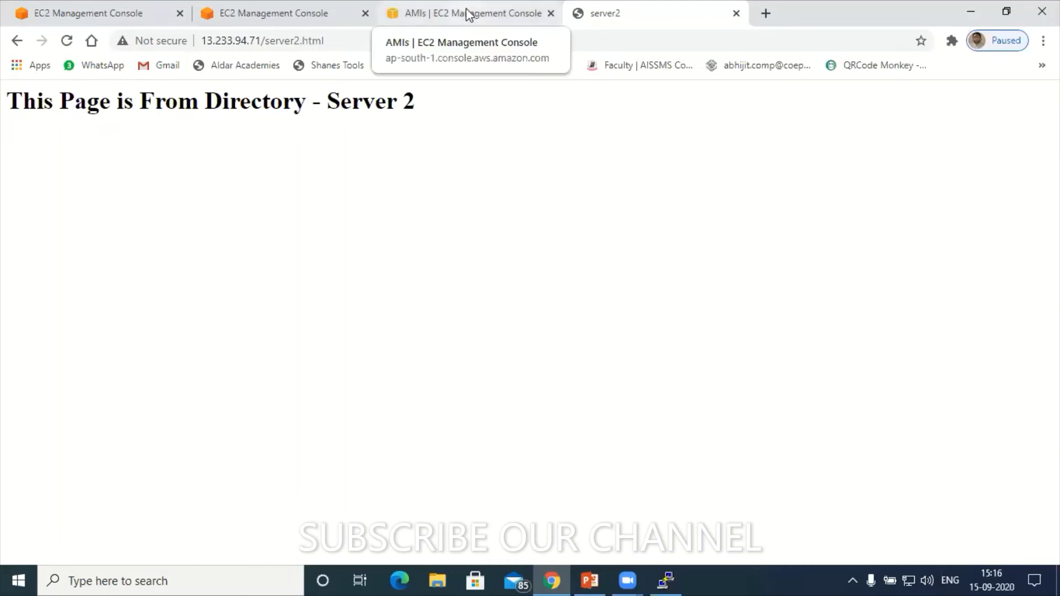
Step: Return to the EC2 console, open the load balancers list, and view the listeners of server2-loadbalancer
{"action": "left_click", "coordinate": [431, 22]}
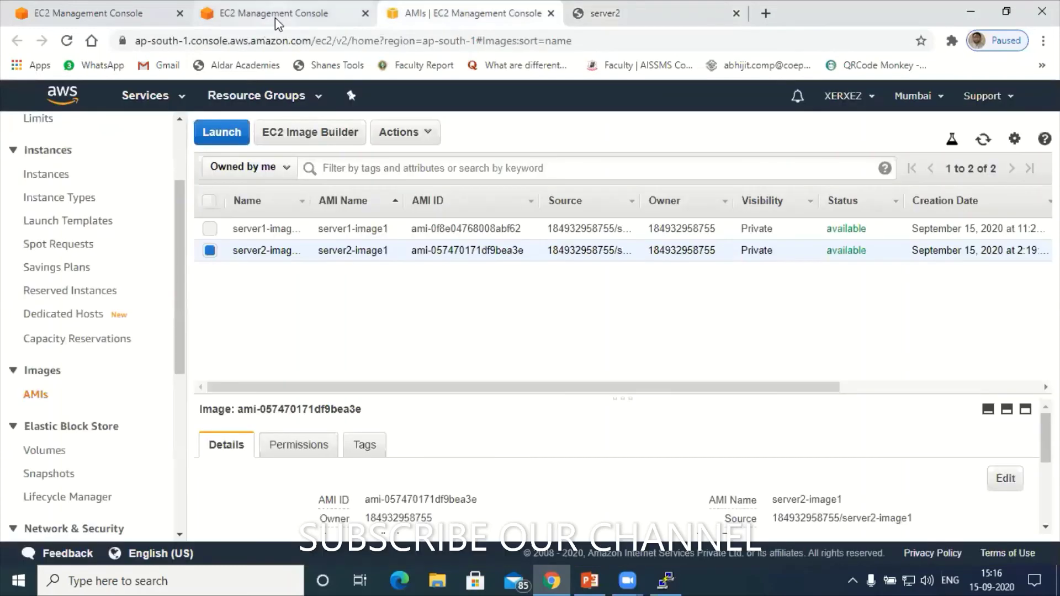
{"action": "left_click", "coordinate": [315, 7]}
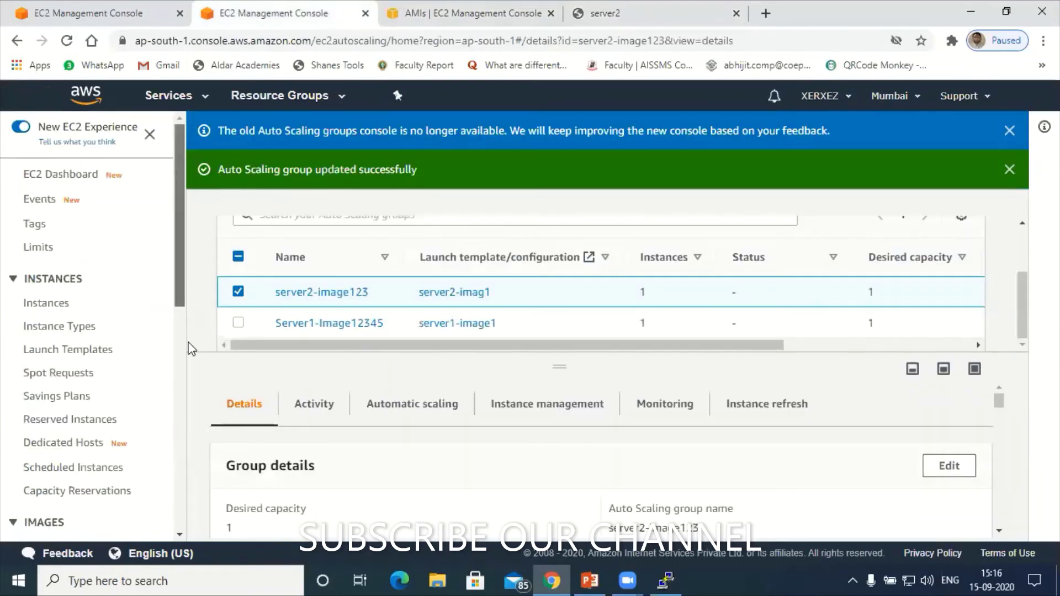
{"action": "scroll", "coordinate": [186, 362], "scroll_direction": "down", "scroll_amount": 3}
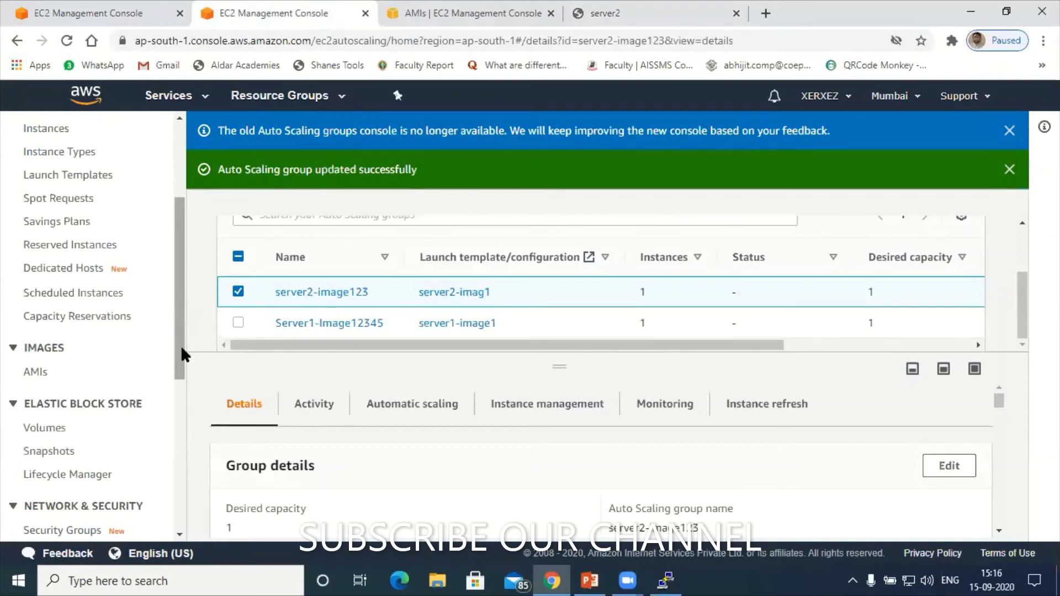
{"action": "scroll", "coordinate": [178, 411], "scroll_direction": "down", "scroll_amount": 1}
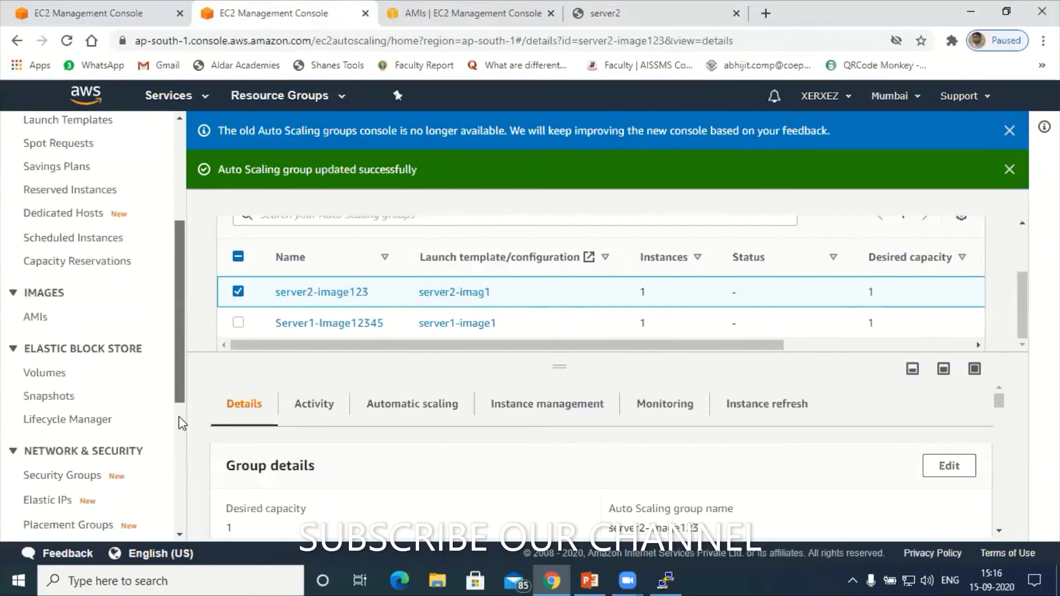
{"action": "scroll", "coordinate": [178, 425], "scroll_direction": "down", "scroll_amount": 5}
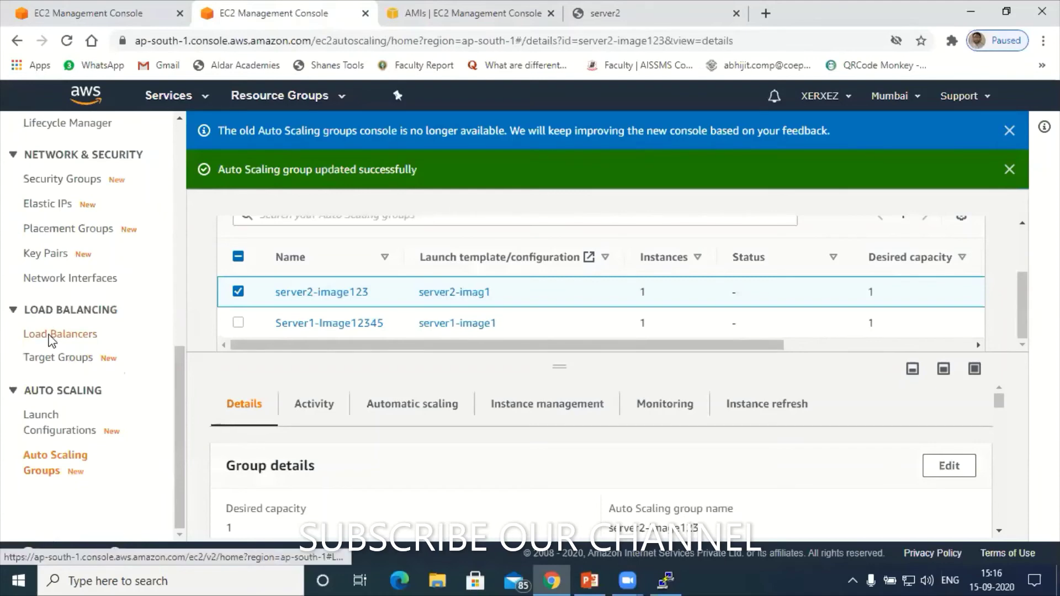
{"action": "left_click", "coordinate": [49, 334]}
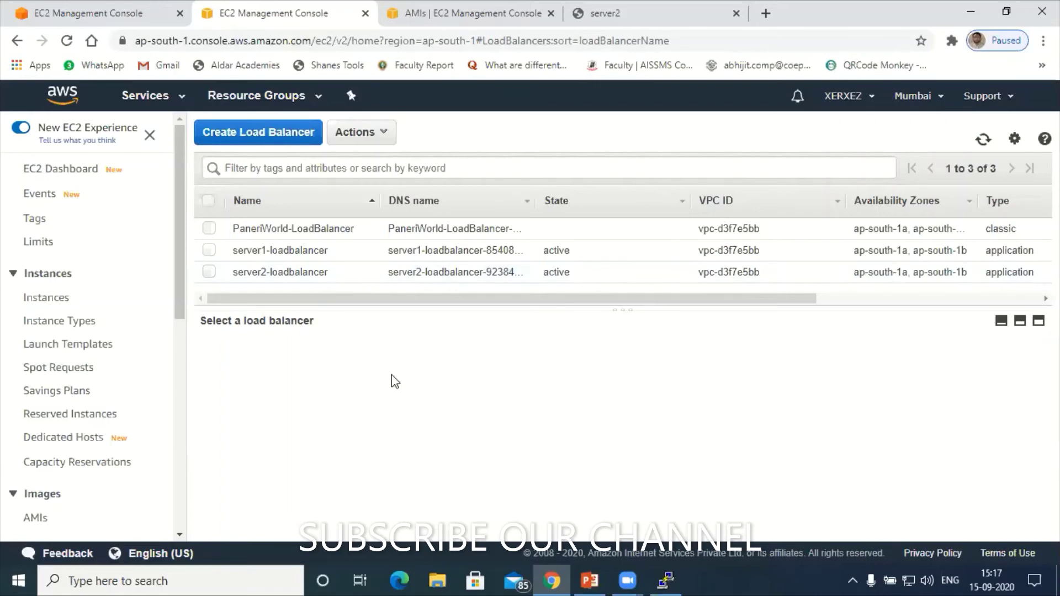
{"action": "left_click", "coordinate": [210, 272]}
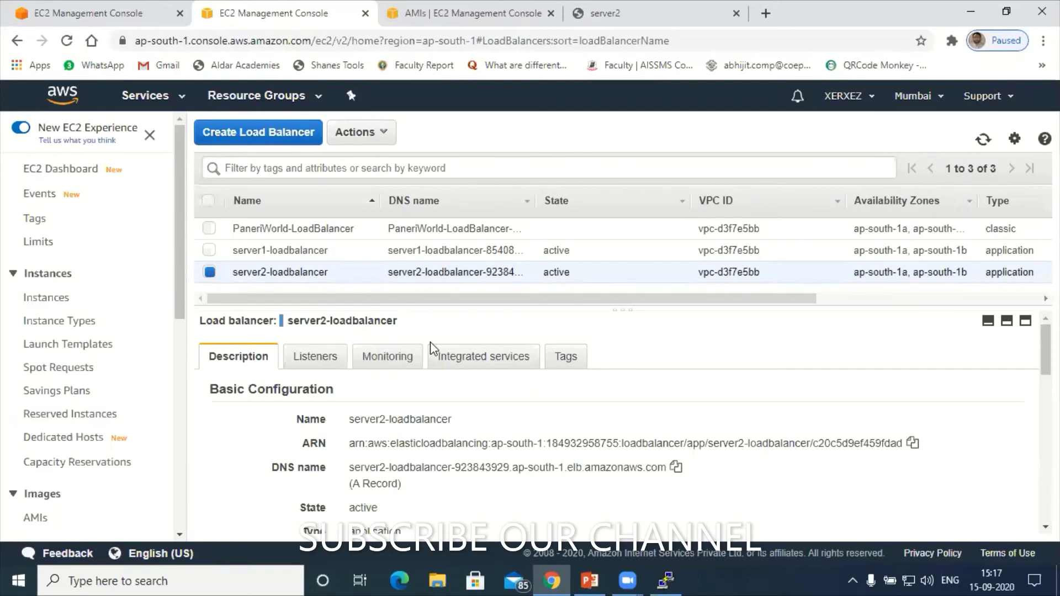
{"action": "left_click", "coordinate": [319, 366]}
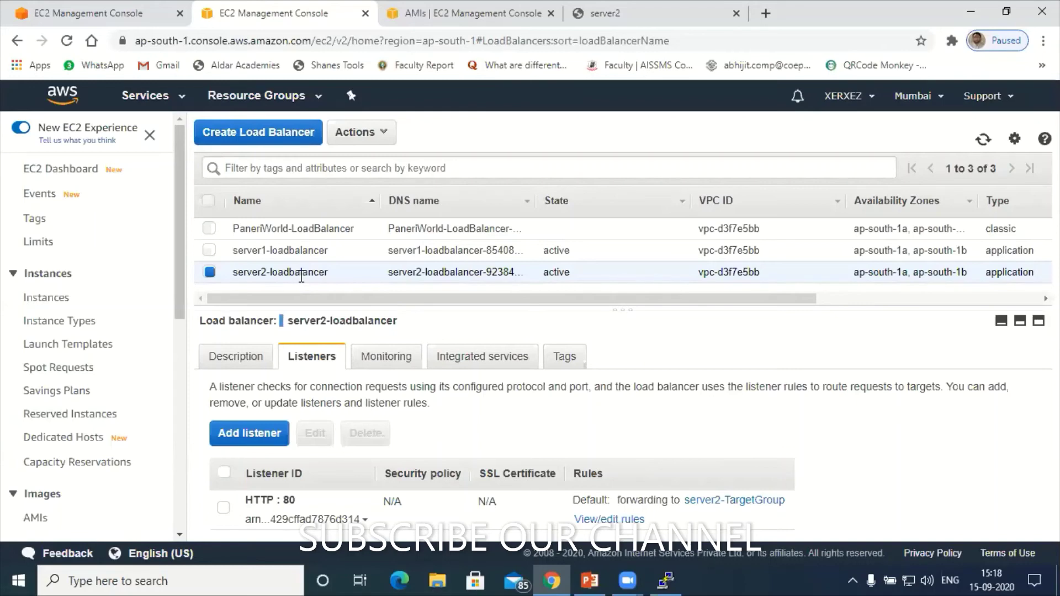
Step: Go back to the server2 web page and shorten its address to 13.233.94.71
{"action": "left_click", "coordinate": [607, 24]}
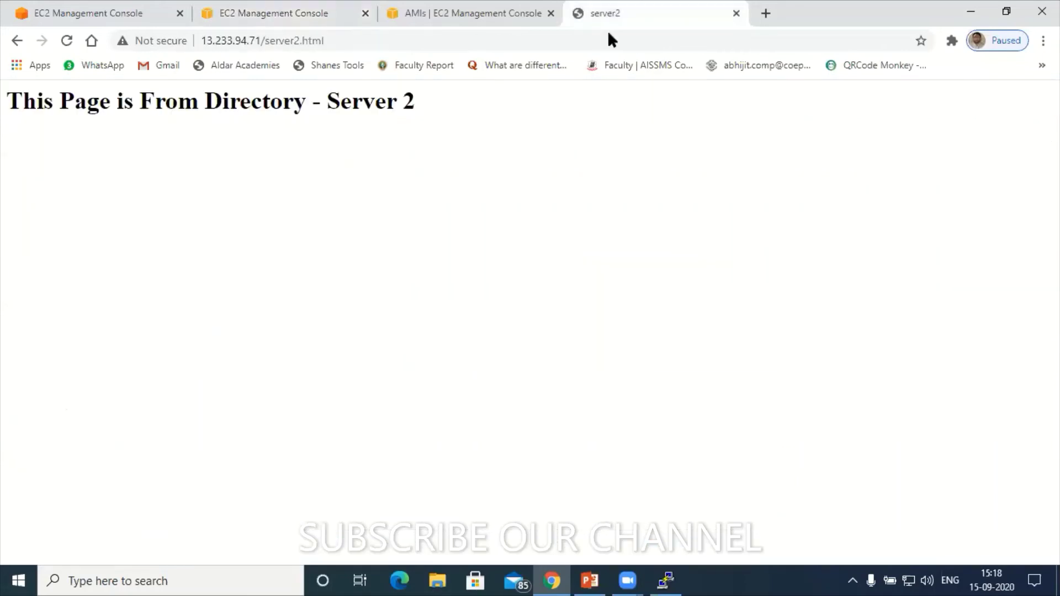
{"action": "left_click", "coordinate": [334, 45]}
{"action": "key", "text": "BackSpace"}
{"action": "key", "text": "BackSpace"}
{"action": "key", "text": "BackSpace"}
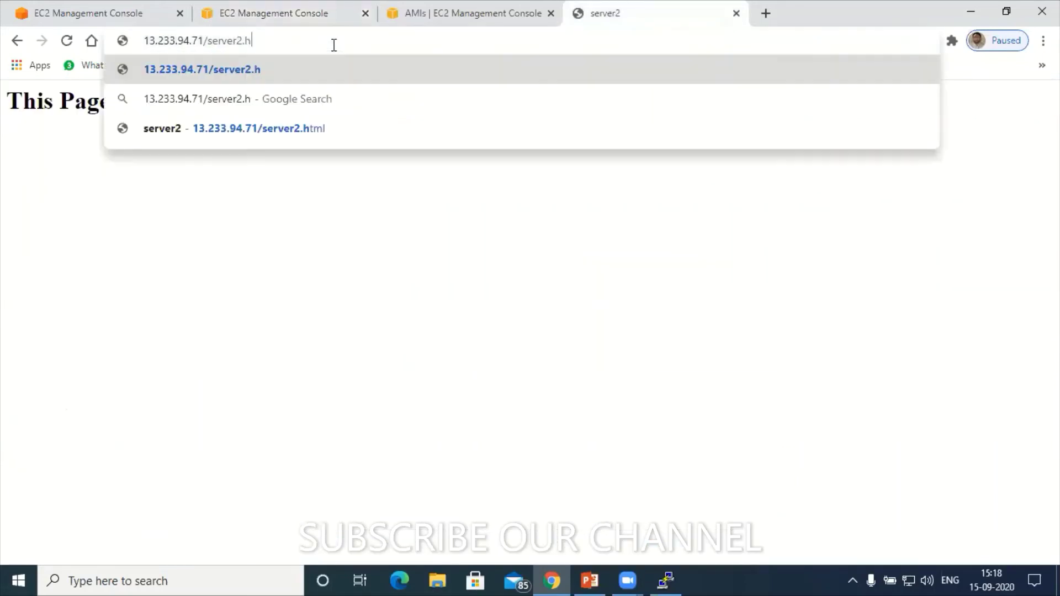
{"action": "key", "text": "BackSpace"}
{"action": "key", "text": "BackSpace"}
{"action": "key", "text": "BackSpace"}
{"action": "key", "text": "BackSpace"}
{"action": "key", "text": "BackSpace"}
{"action": "key", "text": "BackSpace"}
{"action": "key", "text": "BackSpace"}
{"action": "key", "text": "BackSpace"}
{"action": "key", "text": "BackSpace"}
{"action": "key", "text": "BackSpace"}
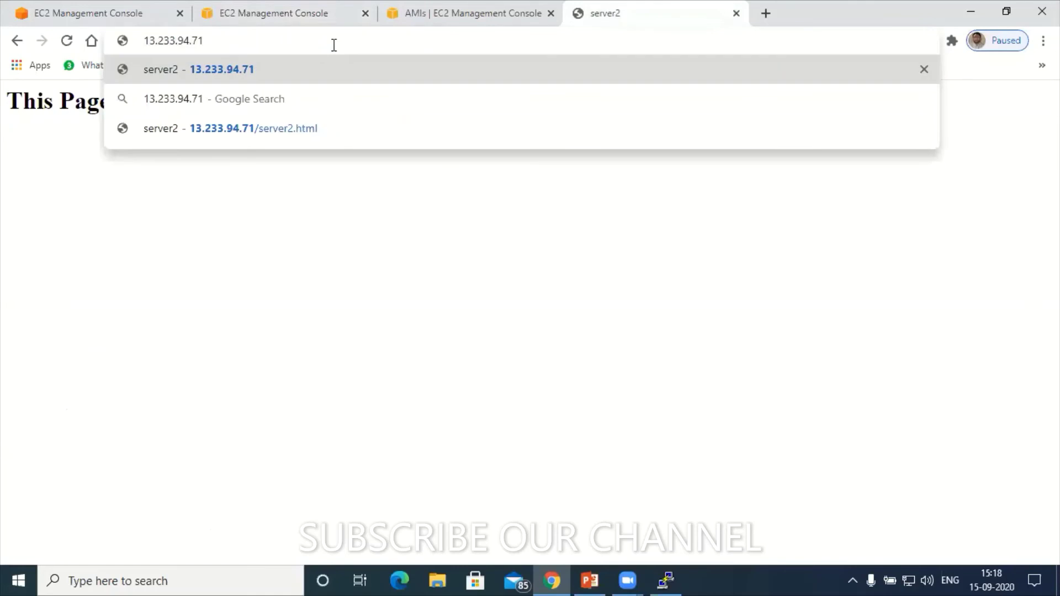
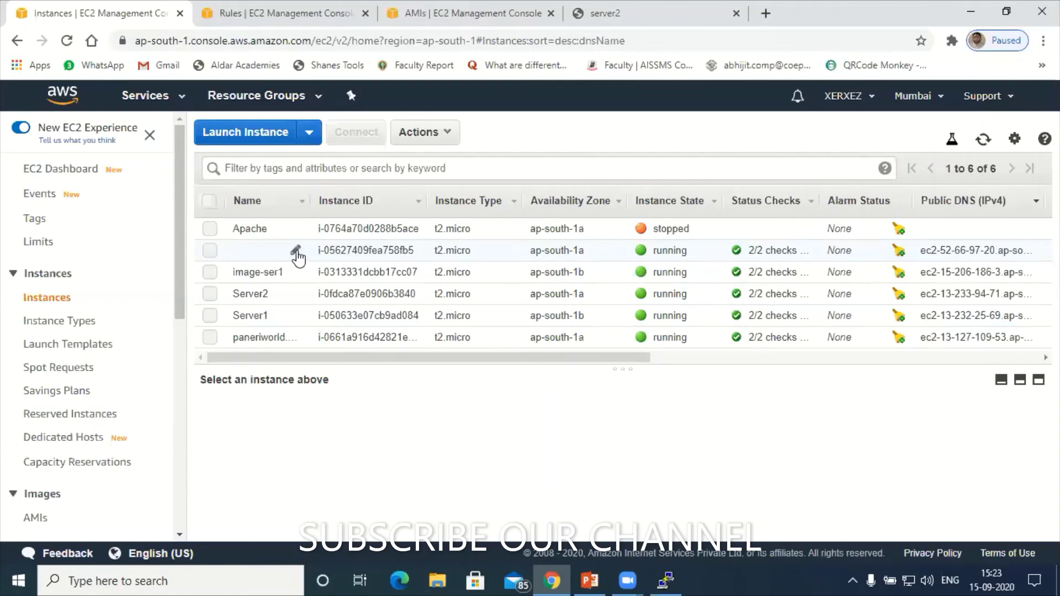
Step: Name the unnamed running instance image-serv2 in the instances list, then deselect it
{"action": "left_click", "coordinate": [276, 253]}
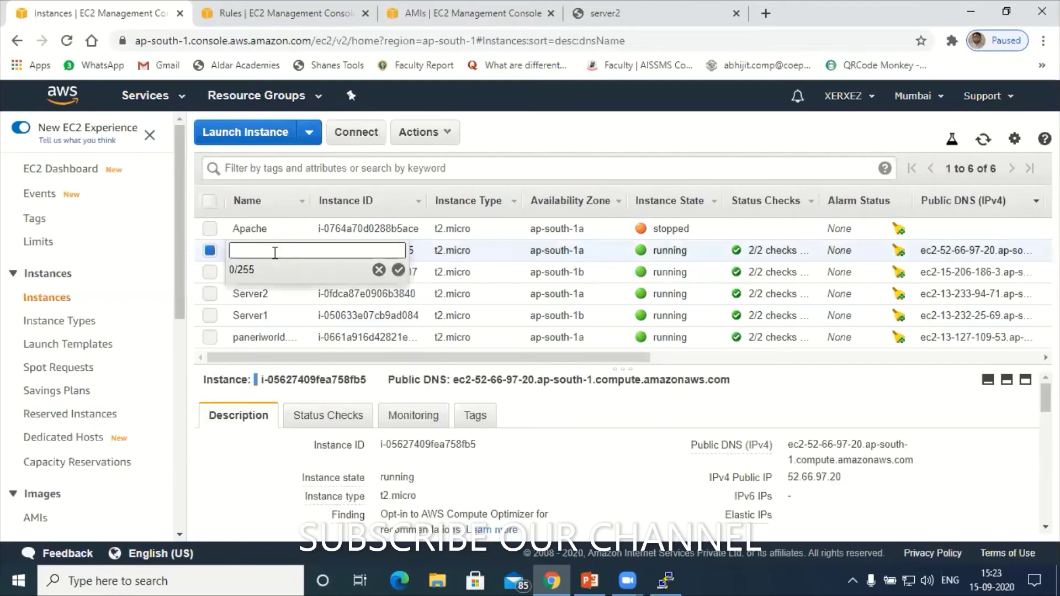
{"action": "type", "text": "ima"}
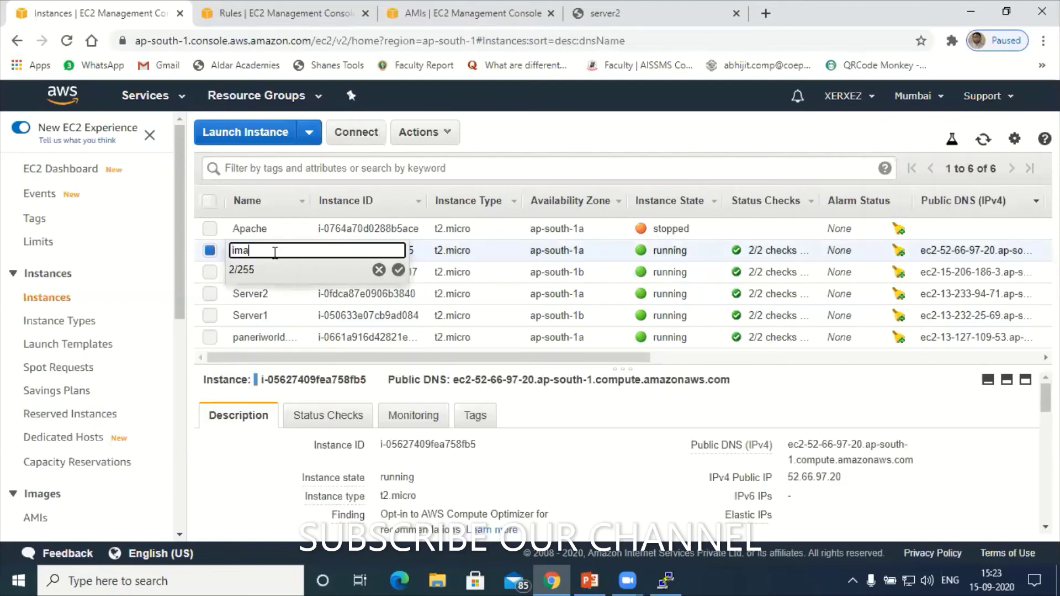
{"action": "type", "text": "ge-serv2"}
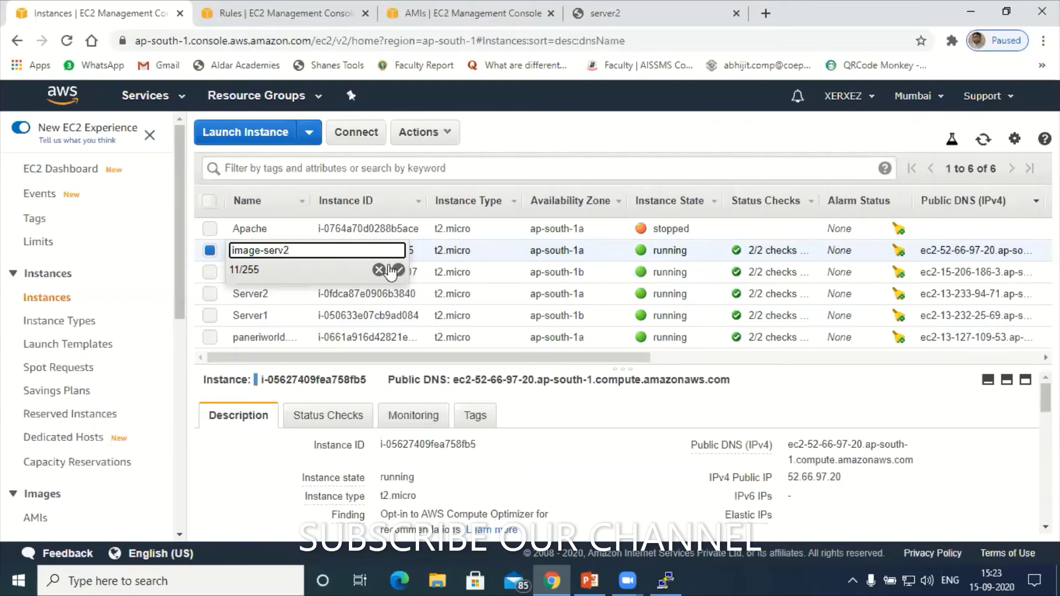
{"action": "left_click", "coordinate": [398, 270]}
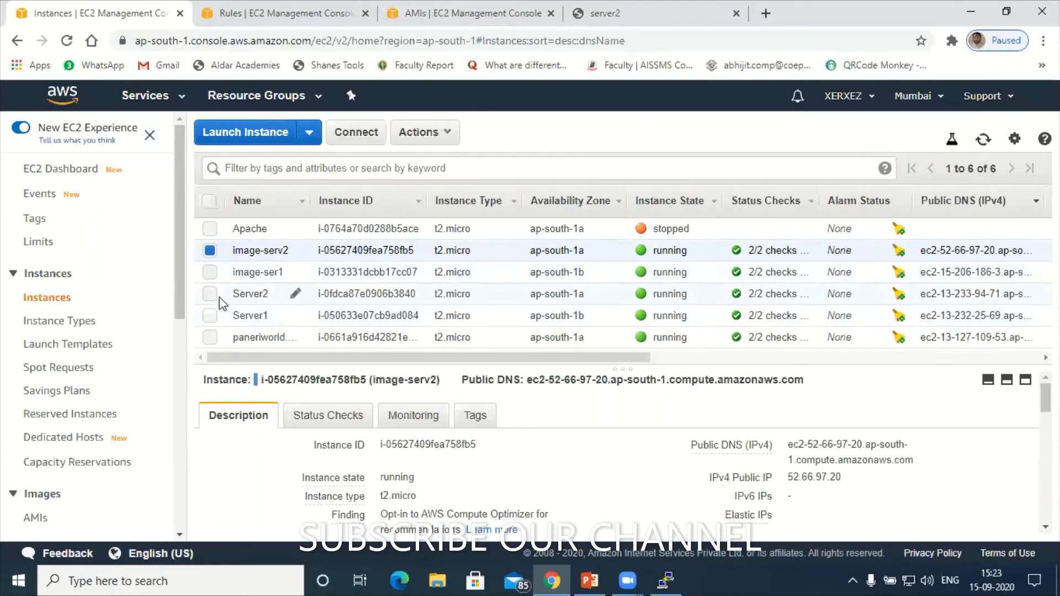
{"action": "left_click", "coordinate": [217, 254]}
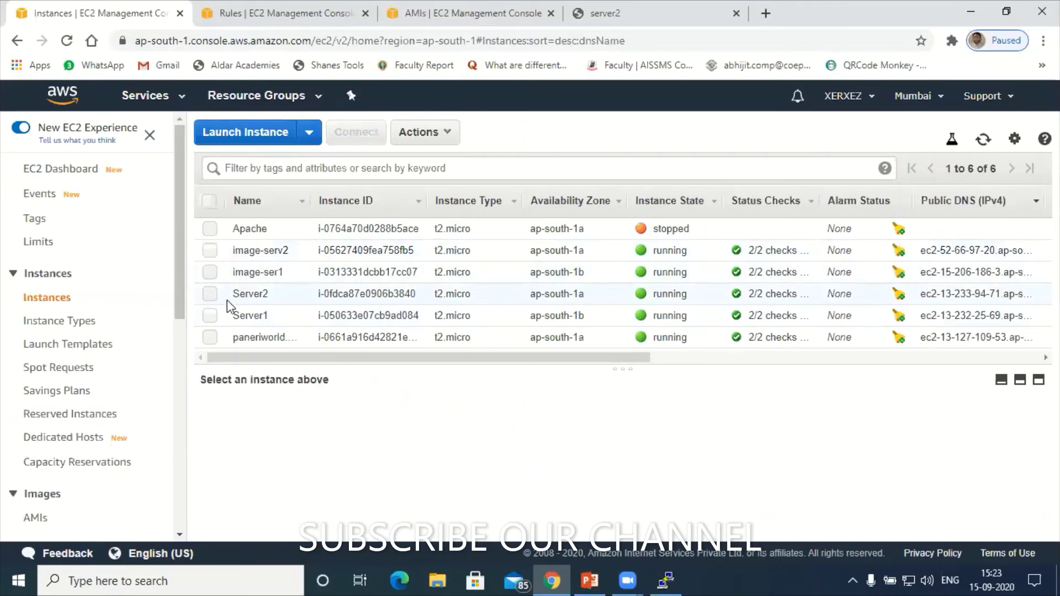
Step: Copy the public IPv4 address of the Server2 instance, close the old server2 page, and open 13.233.94.71 in a new tab
{"action": "left_click", "coordinate": [210, 294]}
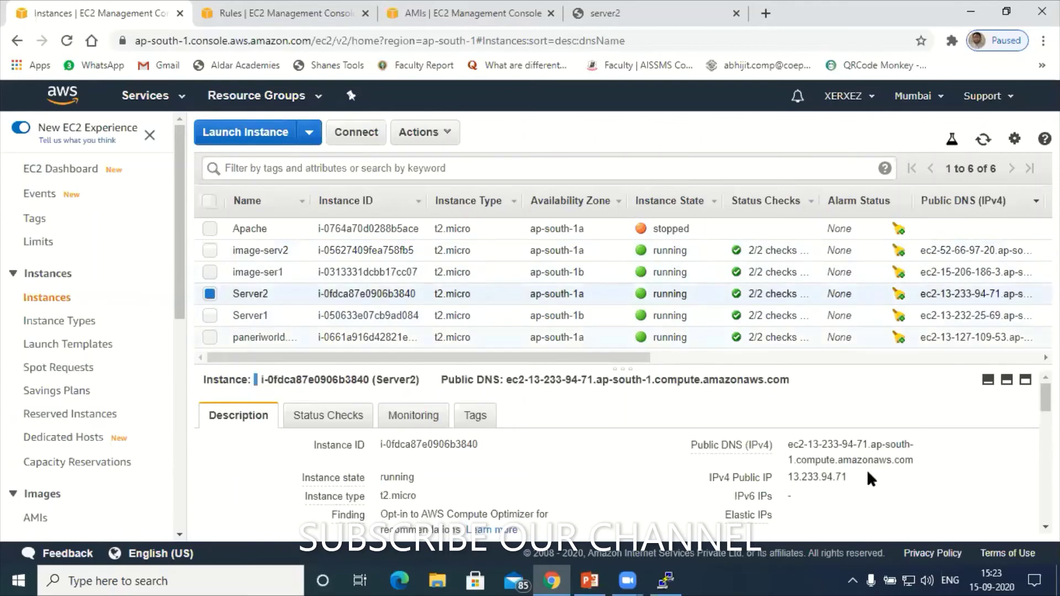
{"action": "mouse_move", "coordinate": [860, 482]}
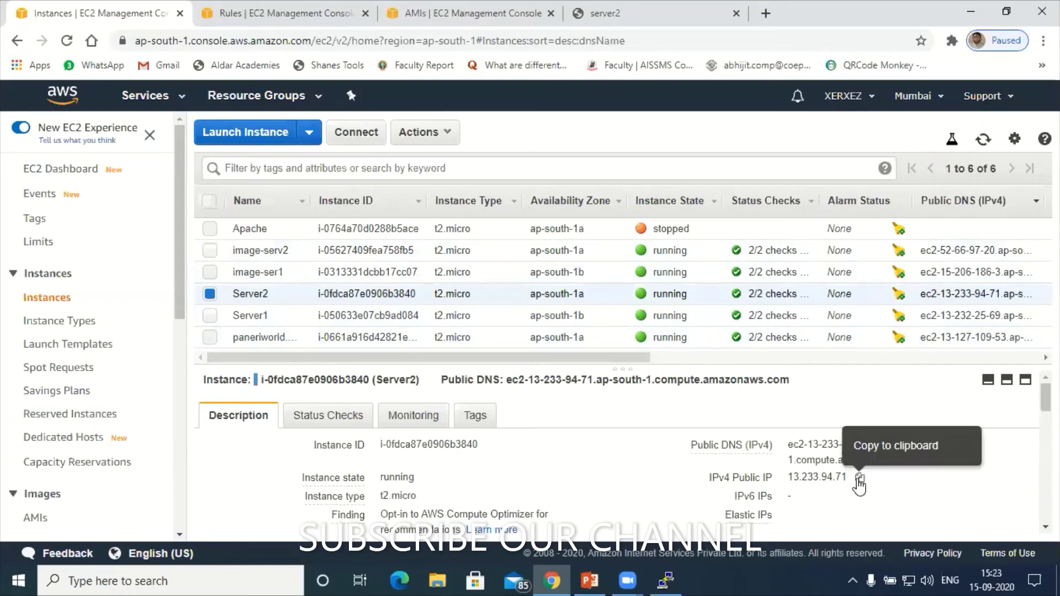
{"action": "left_click", "coordinate": [860, 479]}
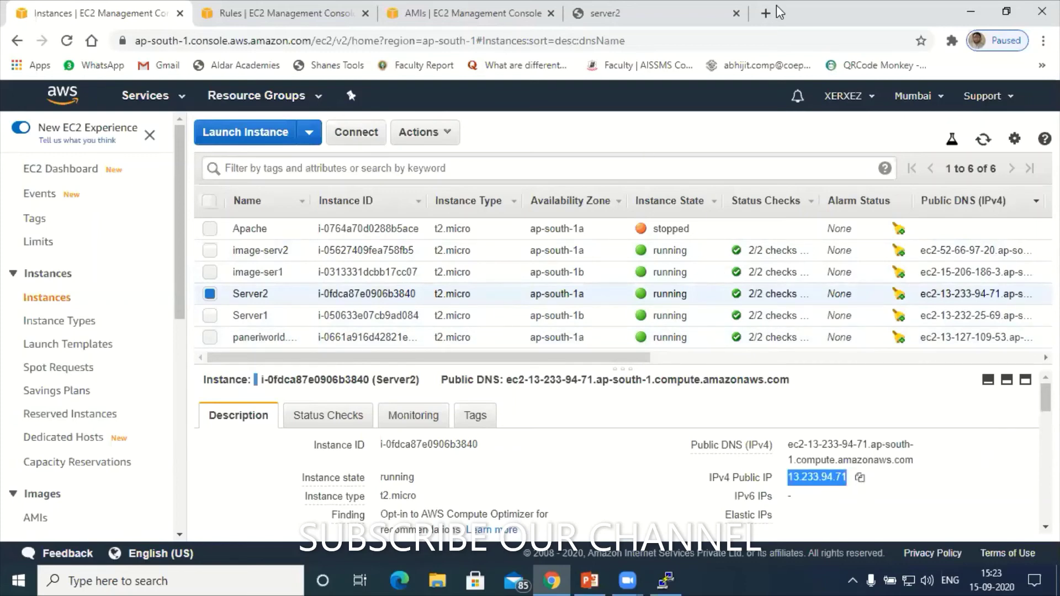
{"action": "left_click", "coordinate": [737, 13]}
{"action": "left_click", "coordinate": [580, 14]}
{"action": "key", "text": "ctrl+v"}
{"action": "key", "text": "Return"}
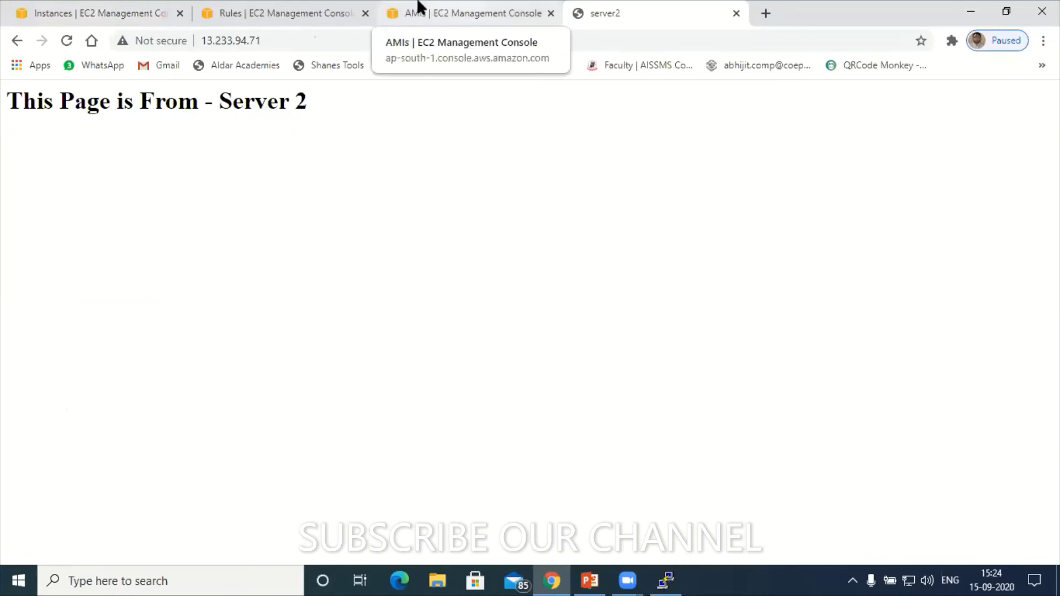
Step: Close the server2-loadbalancer rules page and return to the instances list
{"action": "left_click", "coordinate": [291, 5]}
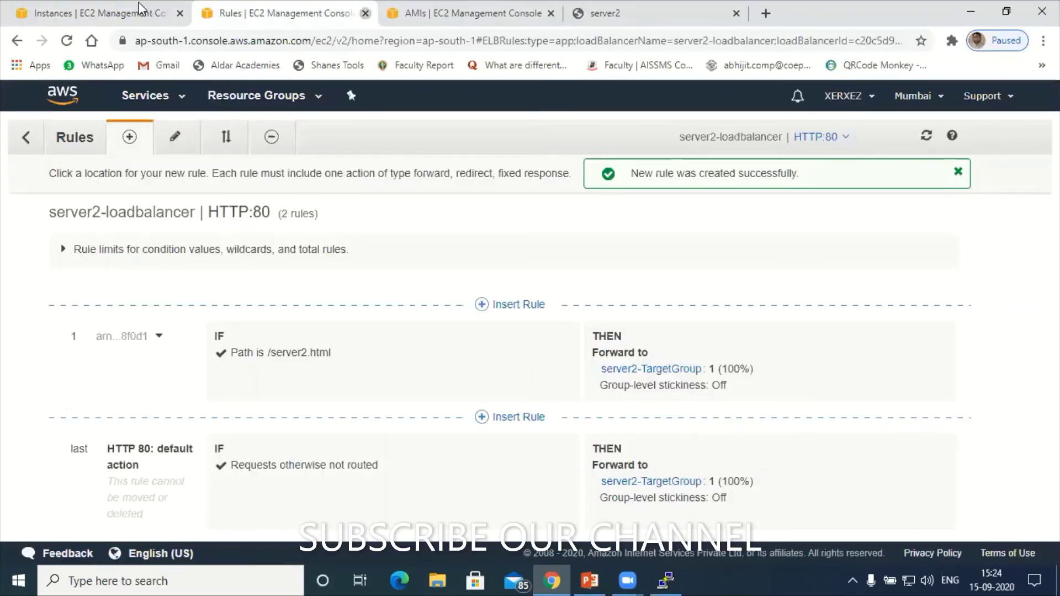
{"action": "key", "text": "ctrl+w"}
{"action": "key", "text": "ctrl+shift+Tab"}
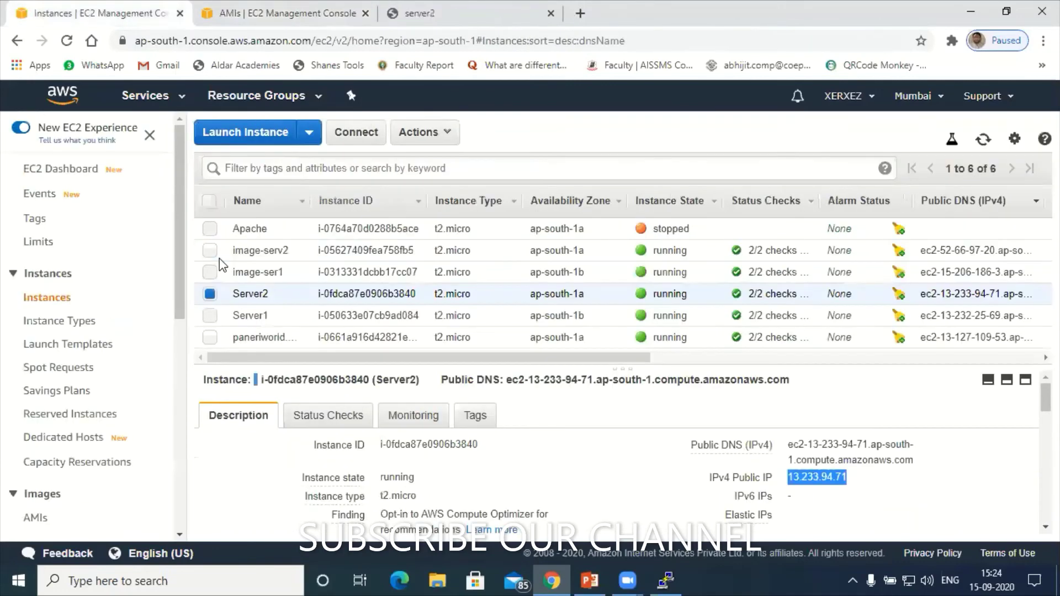
Step: Select only the image-serv2 instance, copy its public IPv4 address, and open 52.66.97.20 in a new tab
{"action": "left_click", "coordinate": [212, 251]}
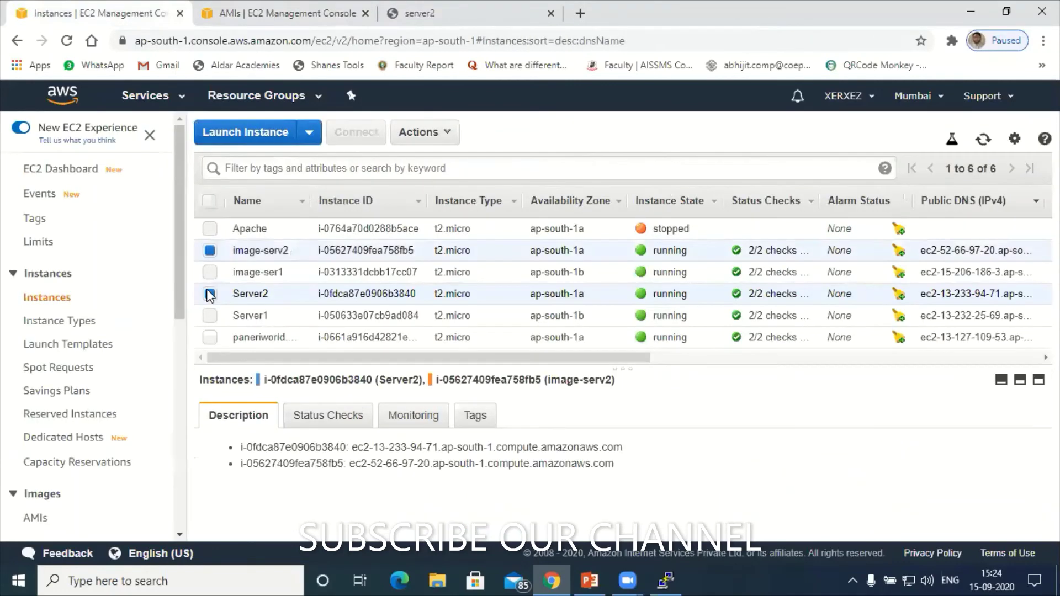
{"action": "left_click", "coordinate": [210, 295]}
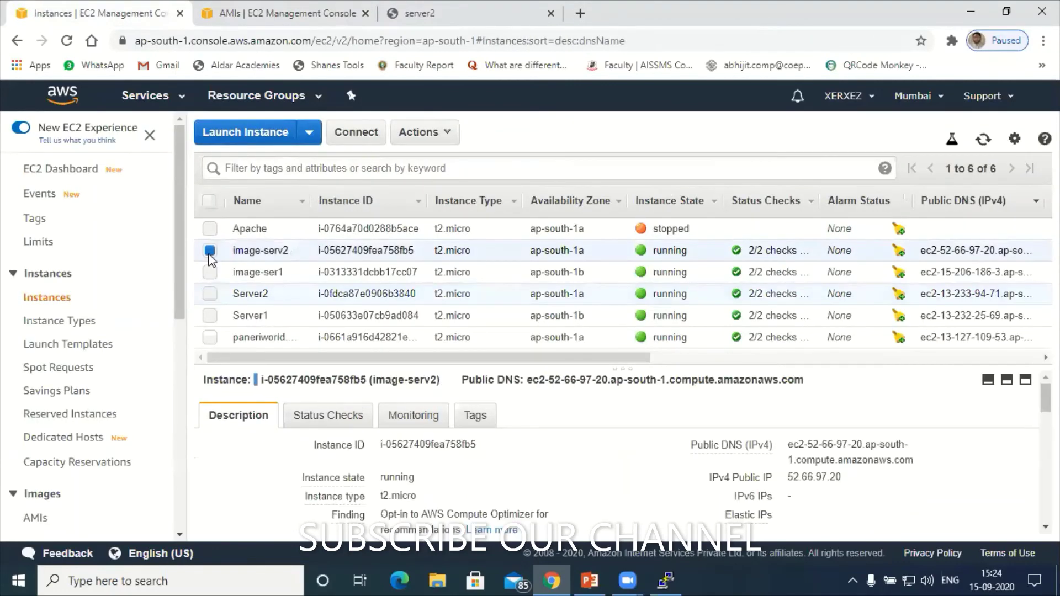
{"action": "left_click", "coordinate": [855, 478]}
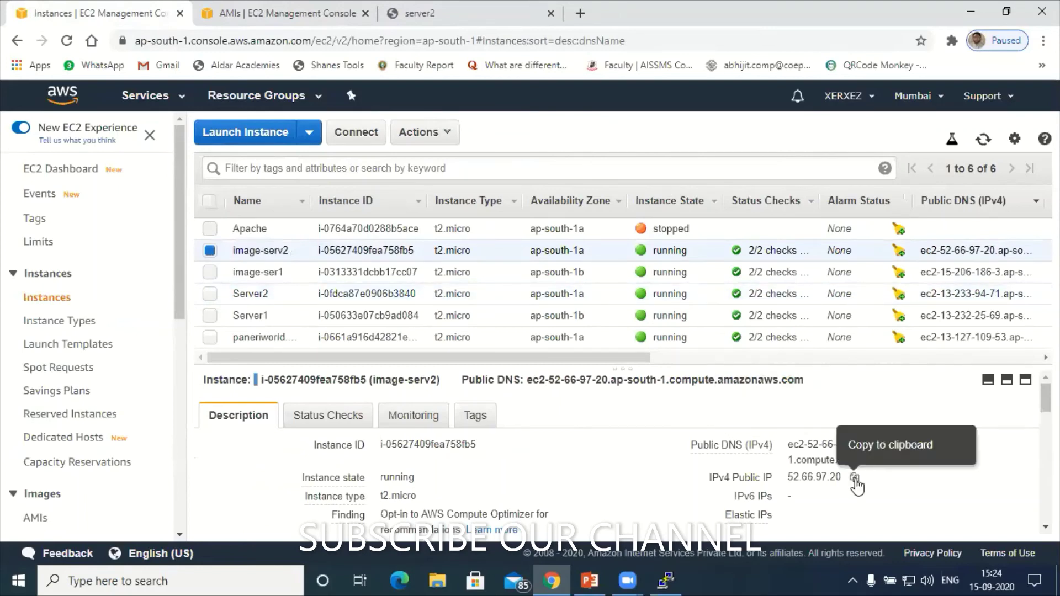
{"action": "double_click", "coordinate": [815, 478]}
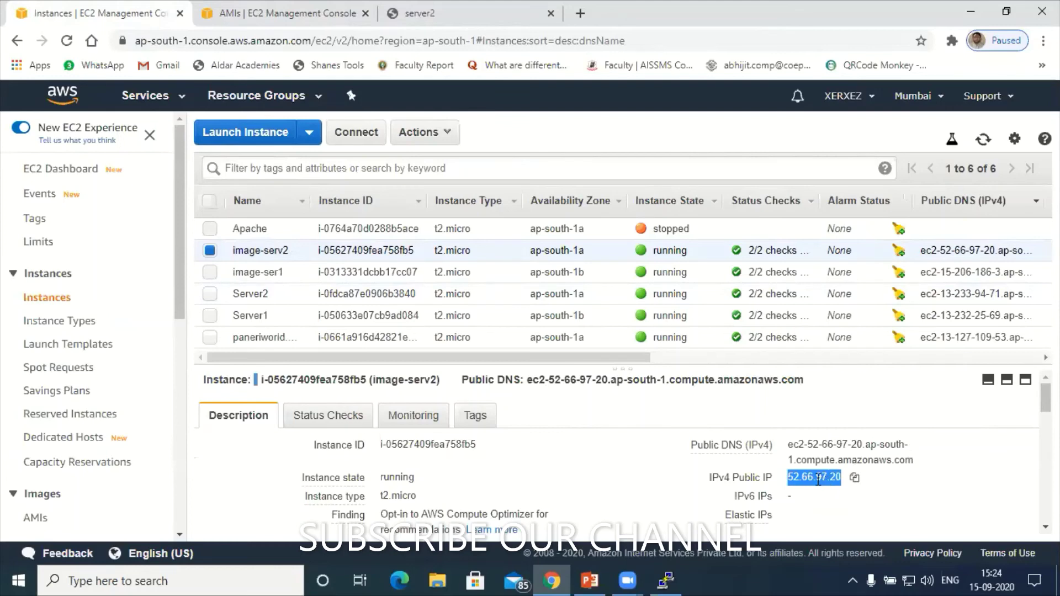
{"action": "left_click", "coordinate": [580, 14]}
{"action": "key", "text": "ctrl+v"}
{"action": "key", "text": "Return"}
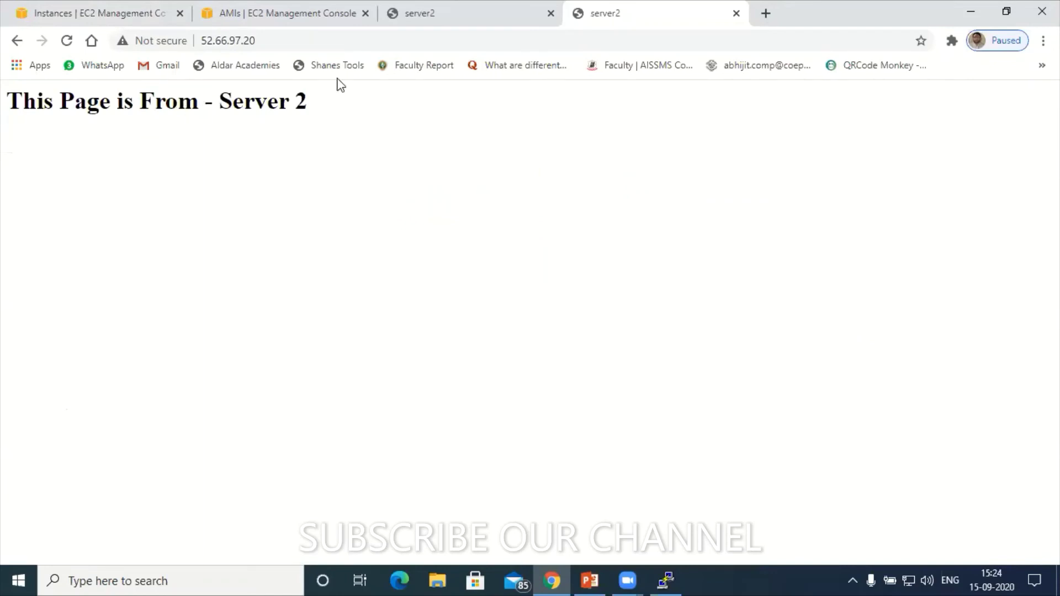
Step: Compare the web pages at 13.233.94.71 and 52.66.97.20, checking back against the instances list
{"action": "left_click", "coordinate": [463, 8]}
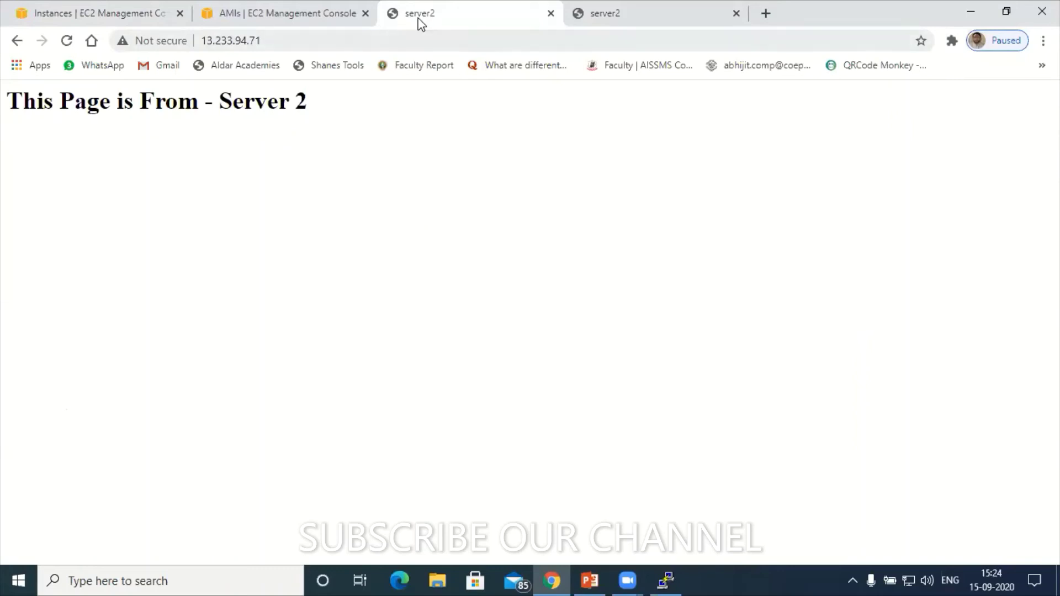
{"action": "left_click", "coordinate": [125, 8]}
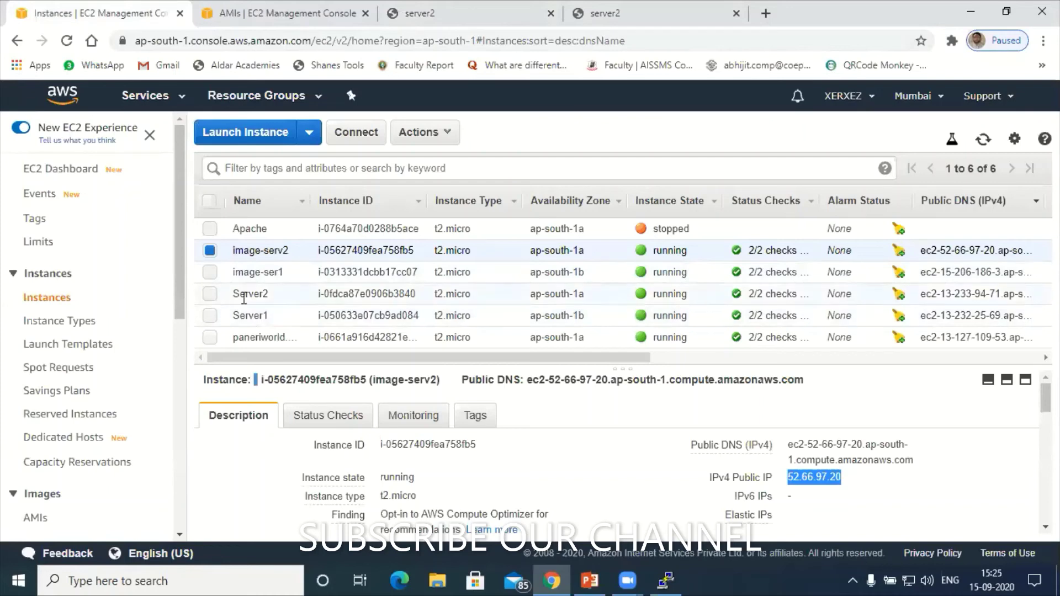
{"action": "mouse_move", "coordinate": [254, 297]}
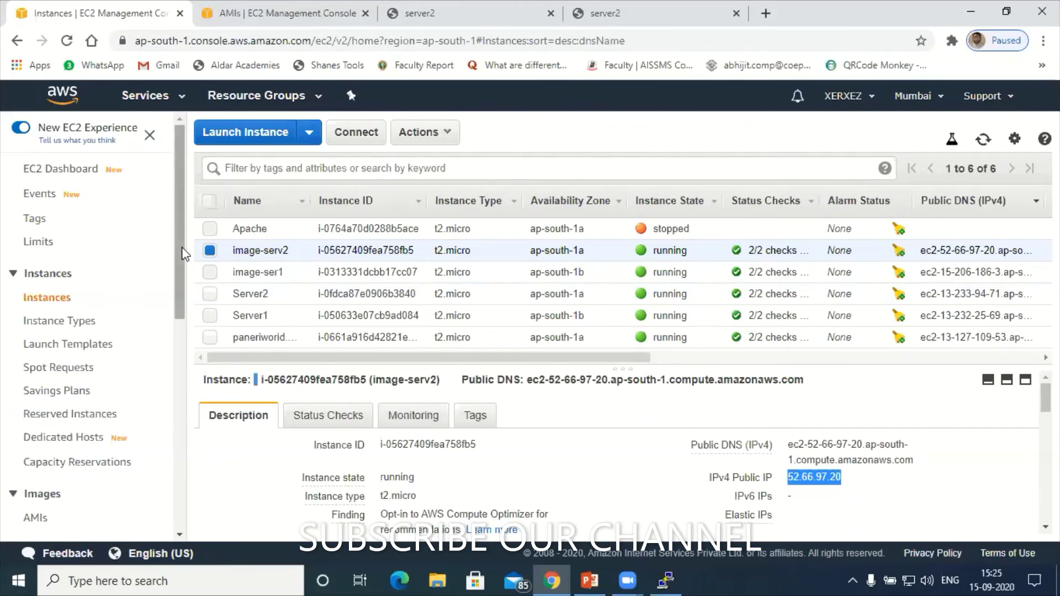
{"action": "scroll", "coordinate": [178, 299], "scroll_direction": "down", "scroll_amount": 2}
{"action": "scroll", "coordinate": [175, 331], "scroll_direction": "down", "scroll_amount": 3}
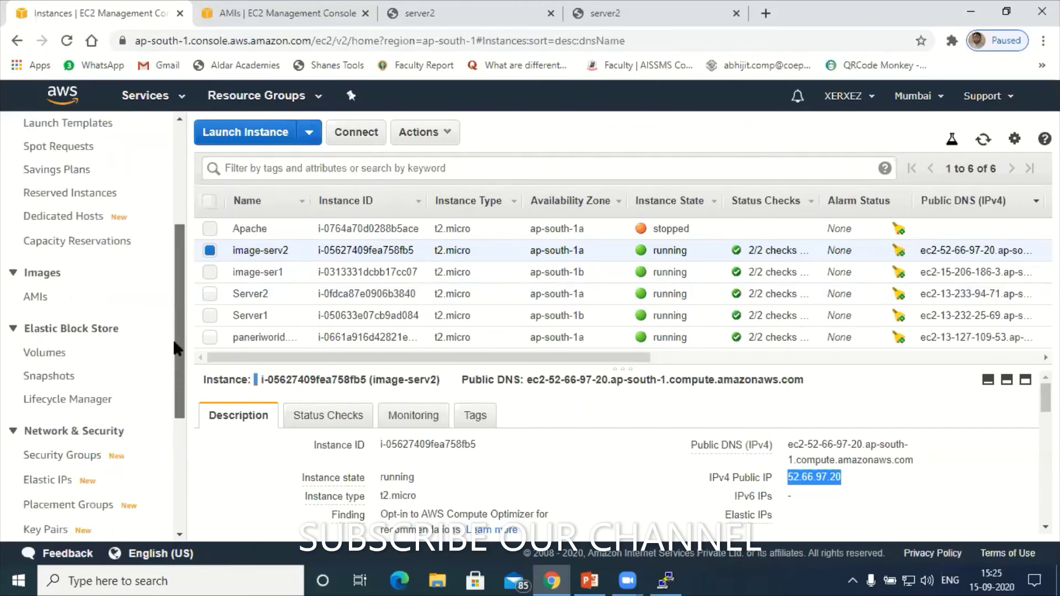
{"action": "scroll", "coordinate": [173, 371], "scroll_direction": "down", "scroll_amount": 2}
{"action": "scroll", "coordinate": [178, 234], "scroll_direction": "up", "scroll_amount": 3}
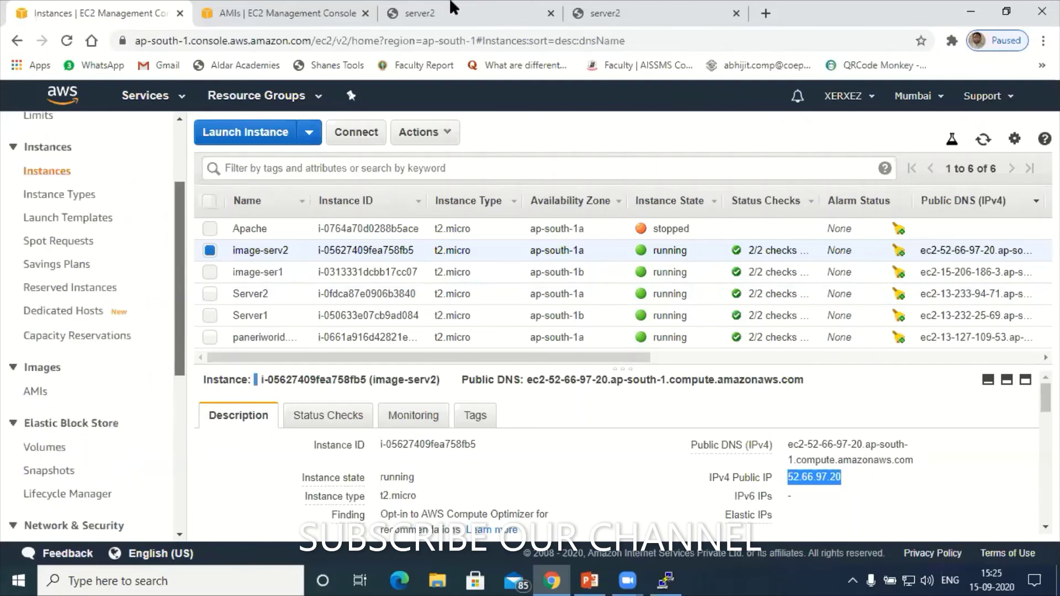
{"action": "left_click", "coordinate": [455, 12]}
{"action": "key", "text": "ctrl+Tab"}
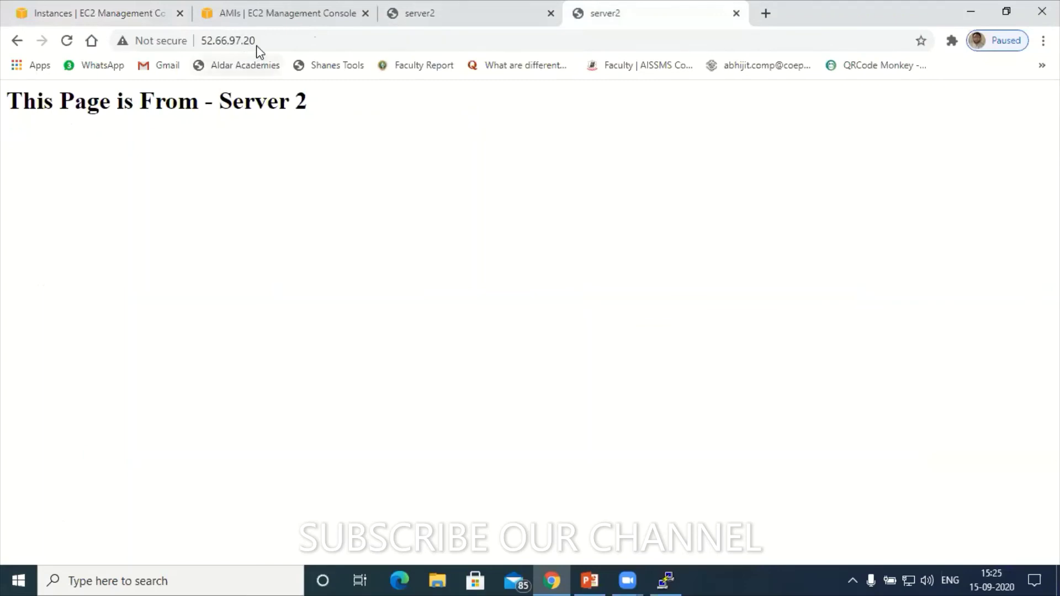
{"action": "left_click", "coordinate": [519, 15]}
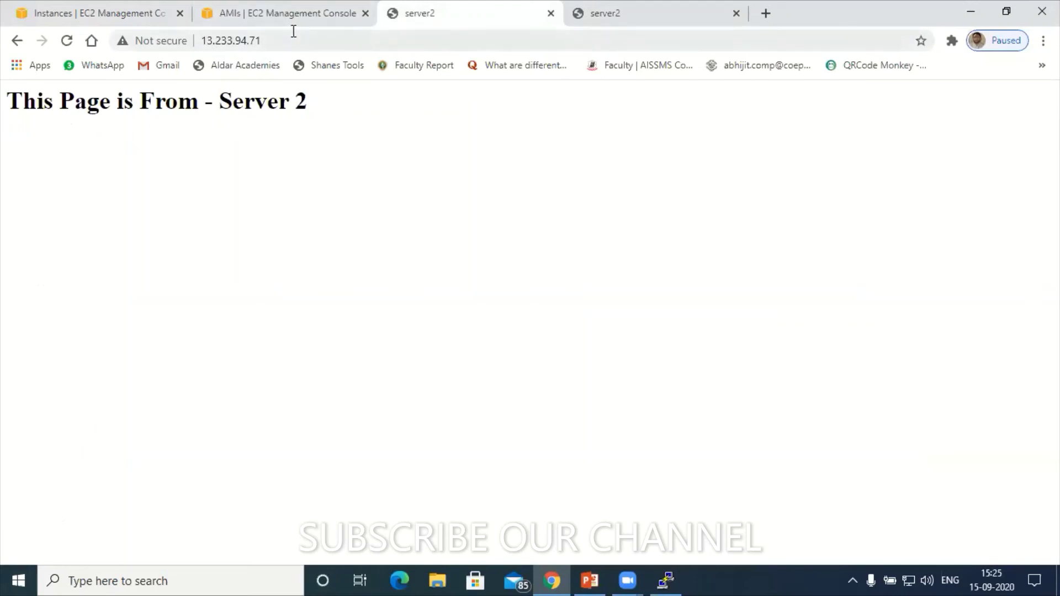
Step: Open the load balancers list in place of the instances list and select server2-loadbalancer
{"action": "left_click", "coordinate": [280, 3]}
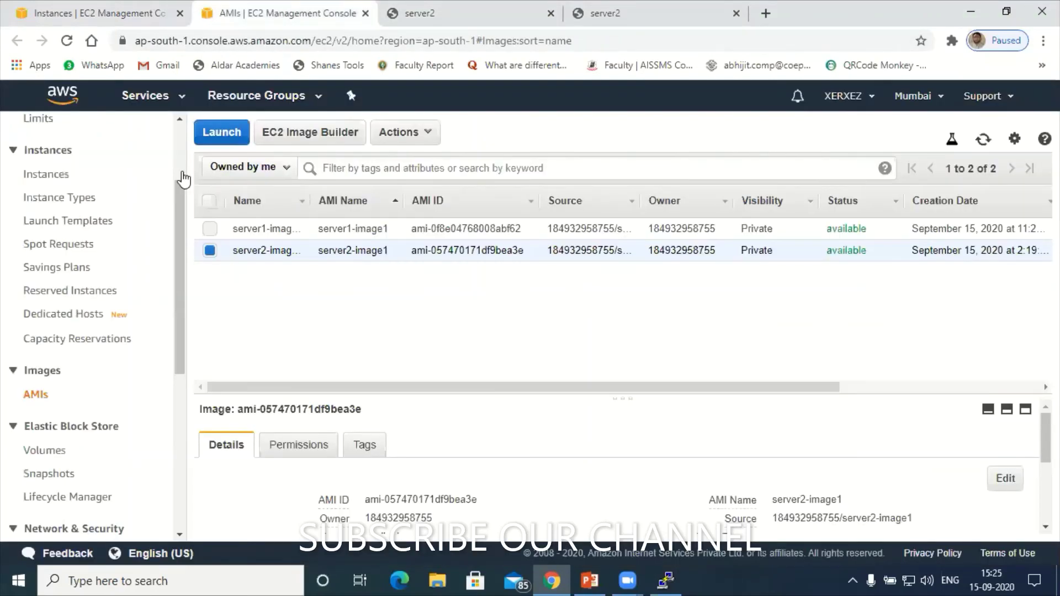
{"action": "key", "text": "ctrl+shift+Tab"}
{"action": "left_click_drag", "start_coordinate": [178, 309], "coordinate": [169, 467]}
{"action": "left_click", "coordinate": [71, 445]}
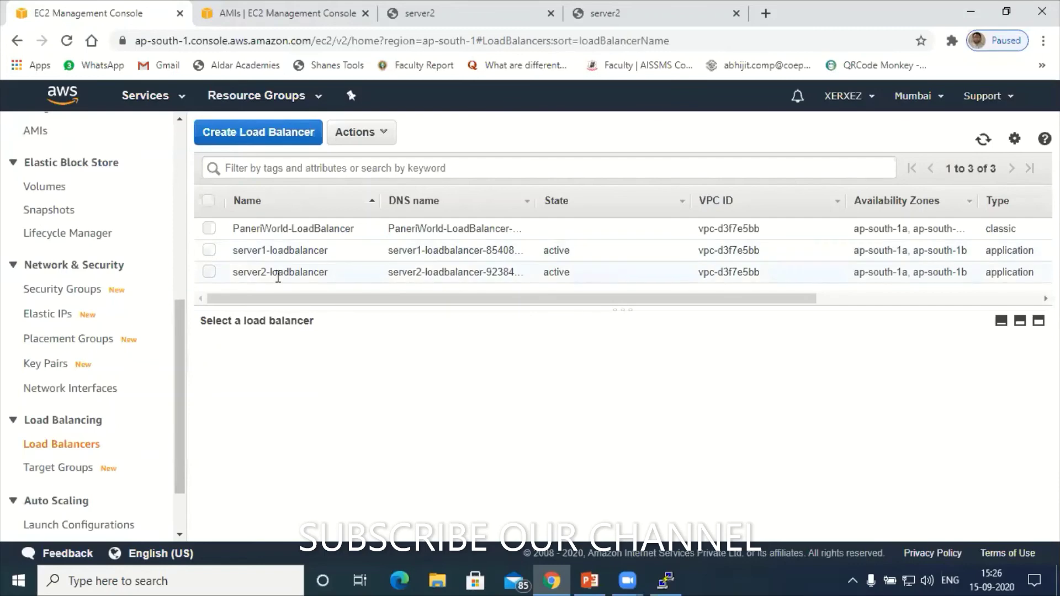
{"action": "left_click", "coordinate": [210, 275]}
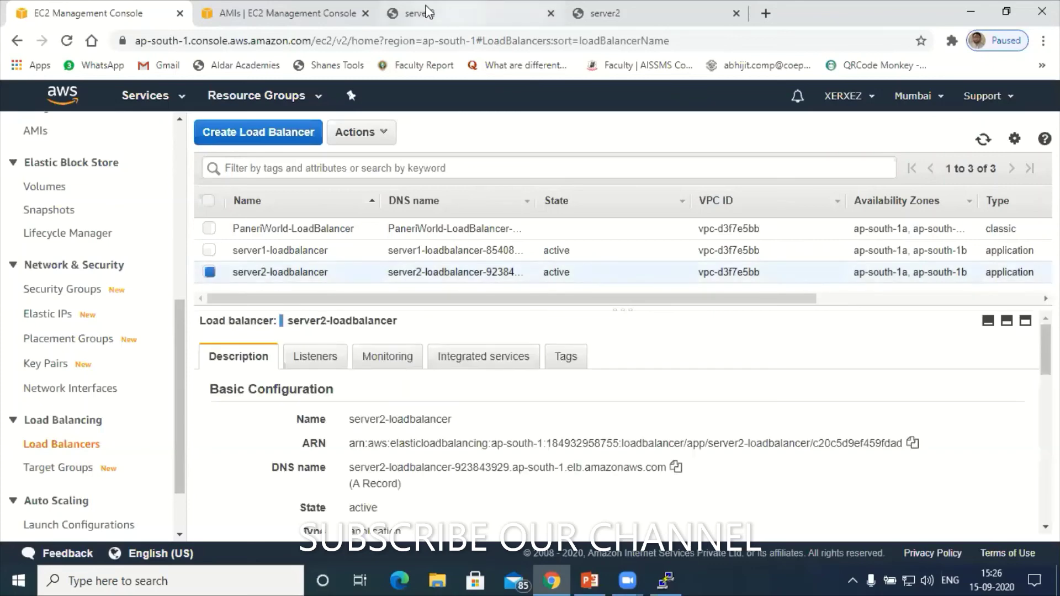
Step: Copy the DNS name of server2-loadbalancer and open it in a new browser tab
{"action": "left_click", "coordinate": [623, 10]}
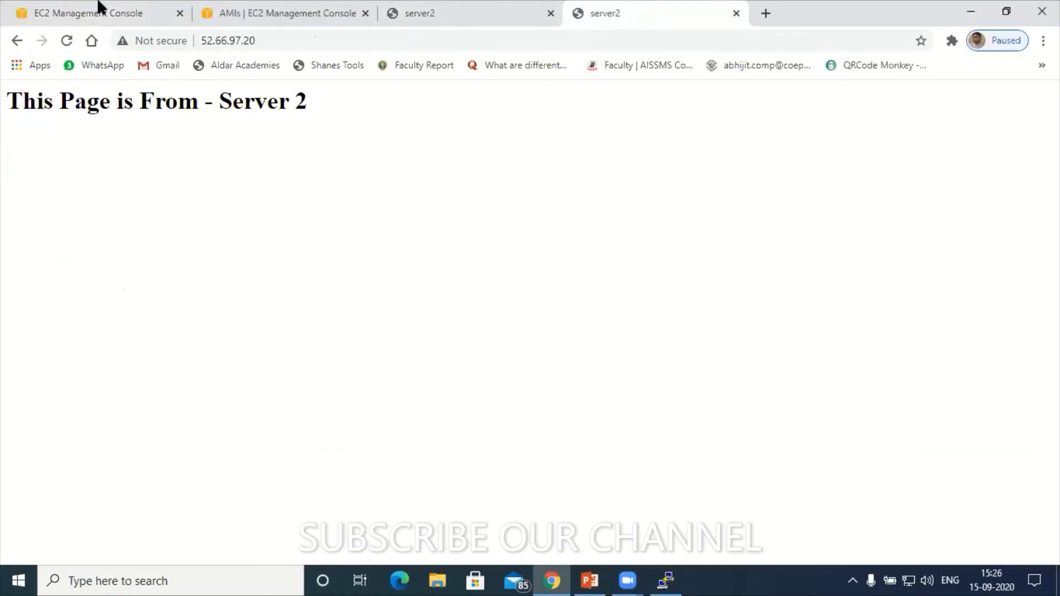
{"action": "key", "text": "ctrl+Tab"}
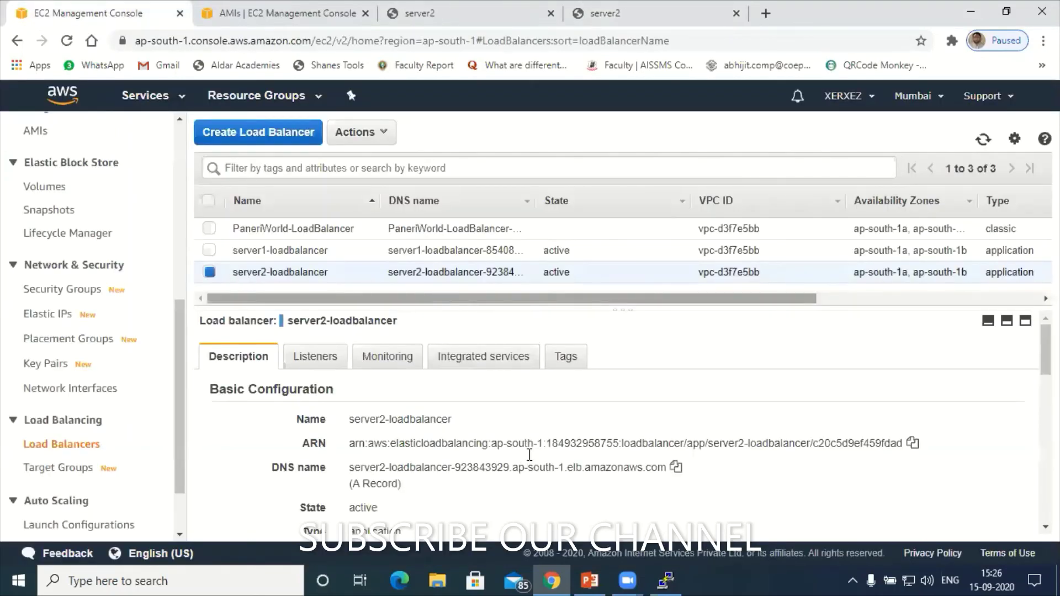
{"action": "left_click", "coordinate": [676, 467]}
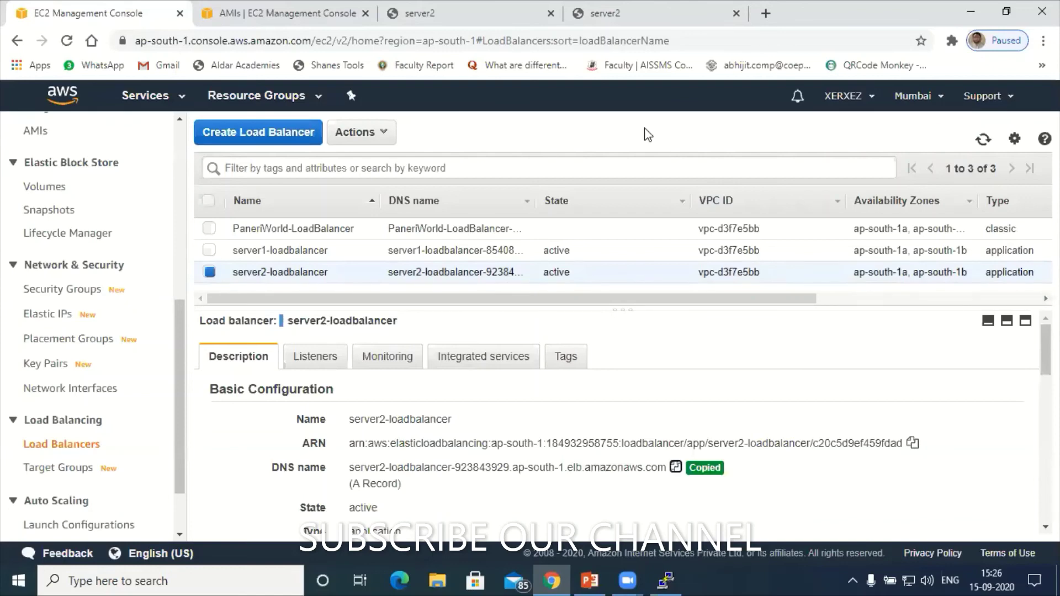
{"action": "left_click", "coordinate": [768, 15]}
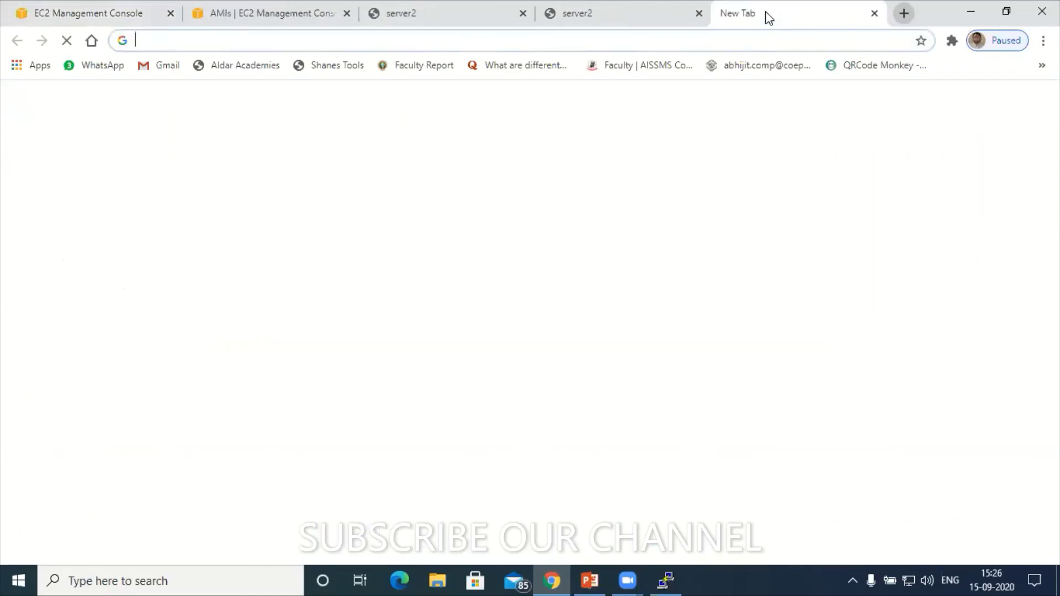
{"action": "key", "text": "ctrl+v"}
{"action": "key", "text": "Return"}
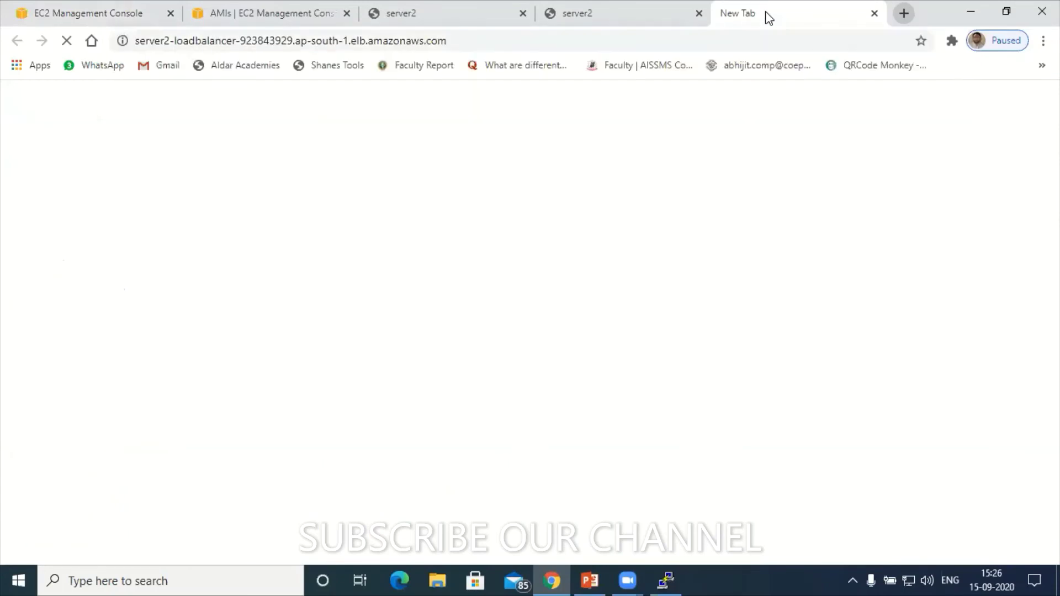
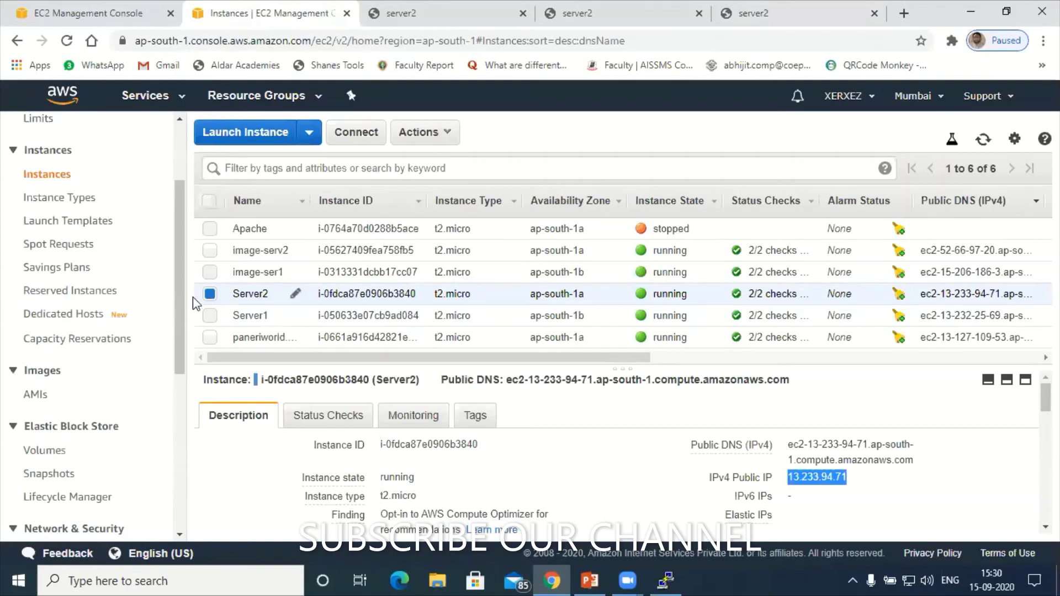
Step: From the load balancers page, open the target groups list in a new tab and view the details of server2-TargetGroup
{"action": "left_click", "coordinate": [114, 8]}
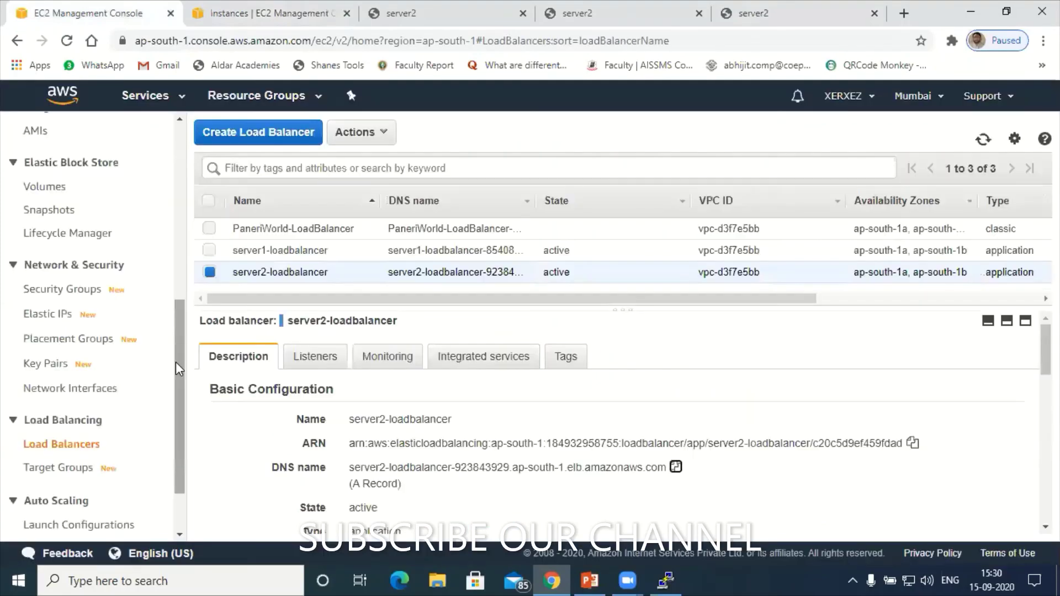
{"action": "scroll", "coordinate": [178, 353], "scroll_direction": "up", "scroll_amount": 2}
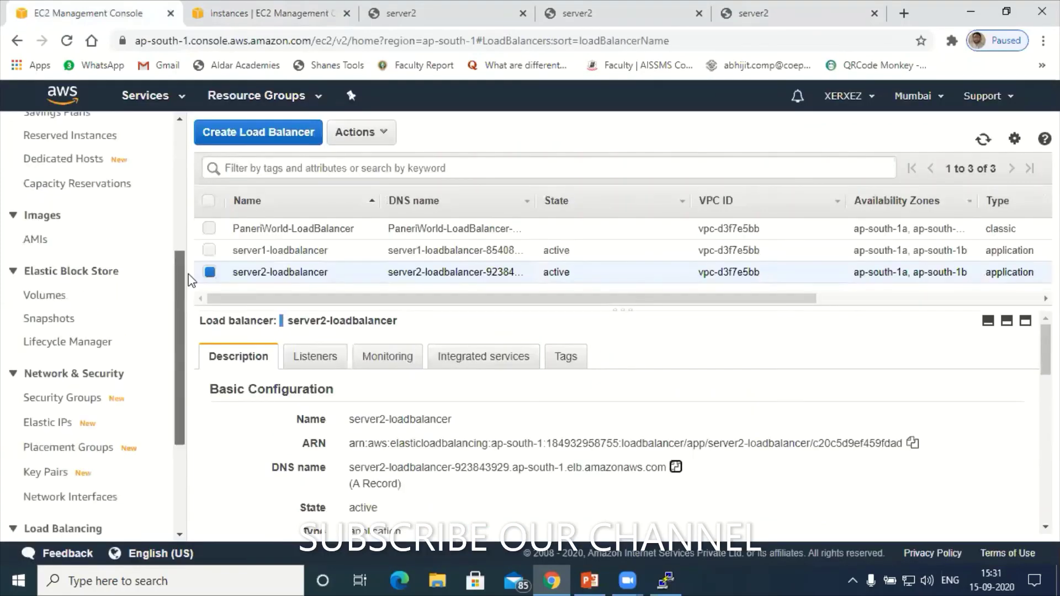
{"action": "scroll", "coordinate": [194, 265], "scroll_direction": "up", "scroll_amount": 1}
{"action": "scroll", "coordinate": [172, 332], "scroll_direction": "up", "scroll_amount": 2}
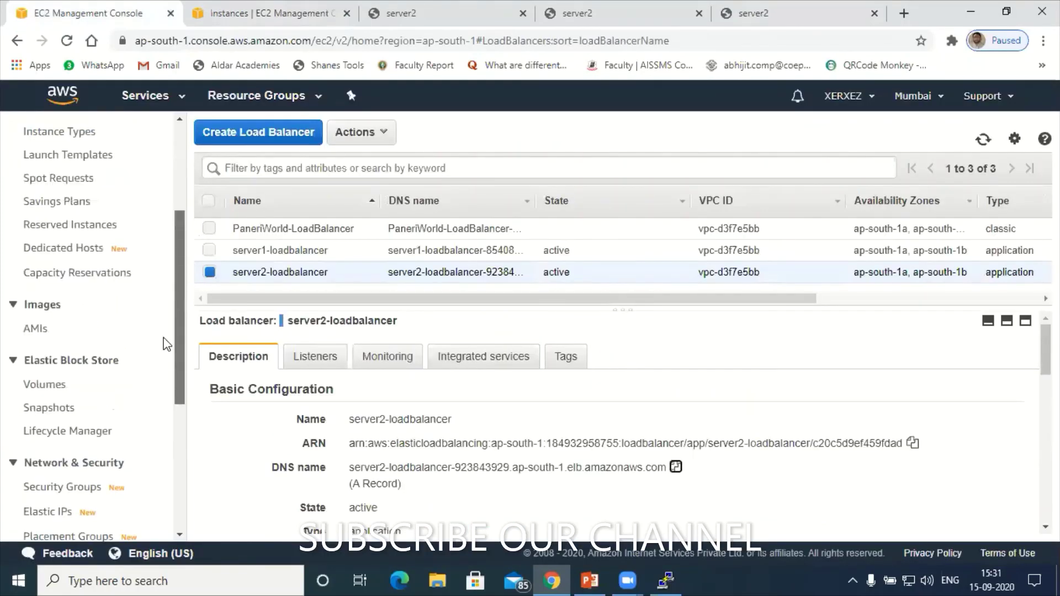
{"action": "scroll", "coordinate": [163, 356], "scroll_direction": "down", "scroll_amount": 4}
{"action": "scroll", "coordinate": [63, 406], "scroll_direction": "down", "scroll_amount": 1}
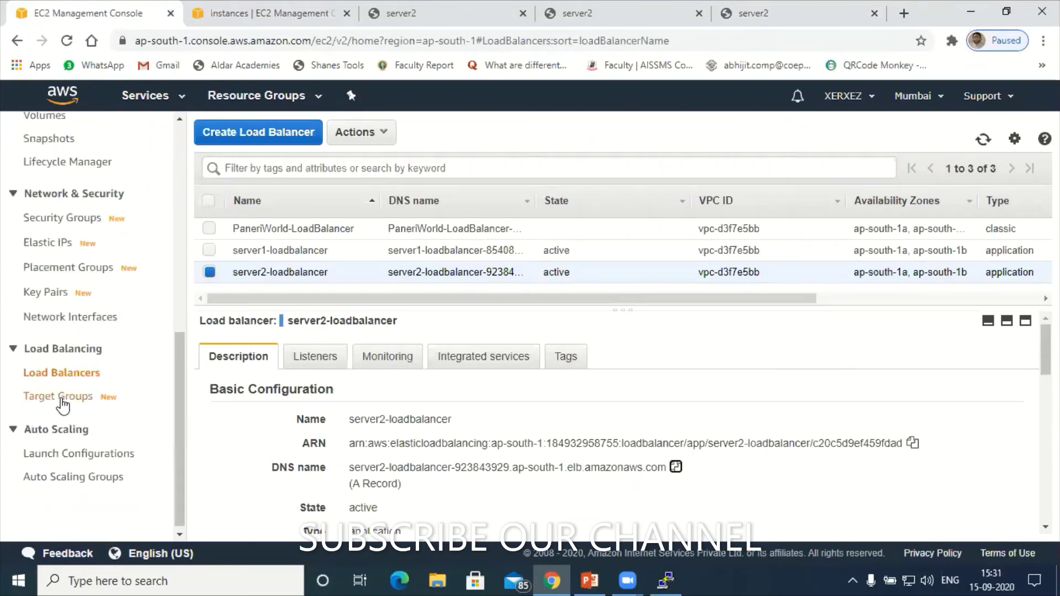
{"action": "right_click", "coordinate": [88, 413]}
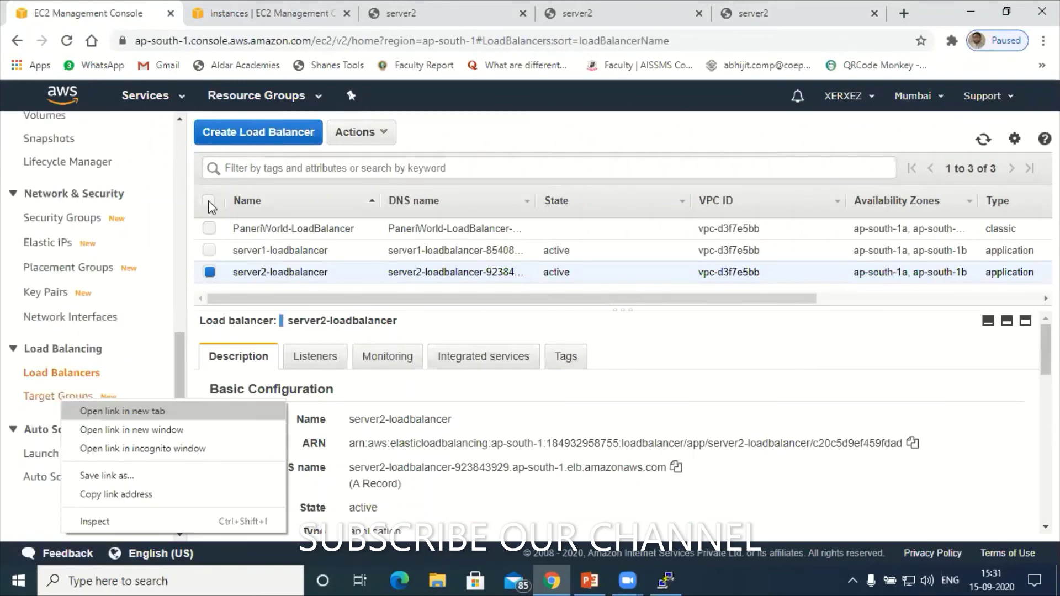
{"action": "key", "text": "Return"}
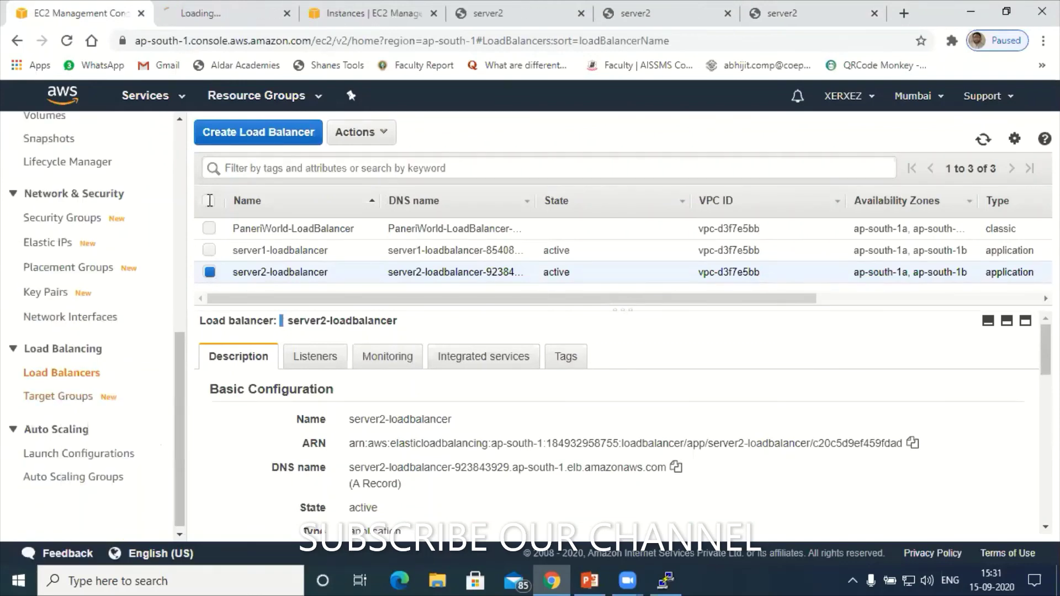
{"action": "left_click", "coordinate": [207, 15]}
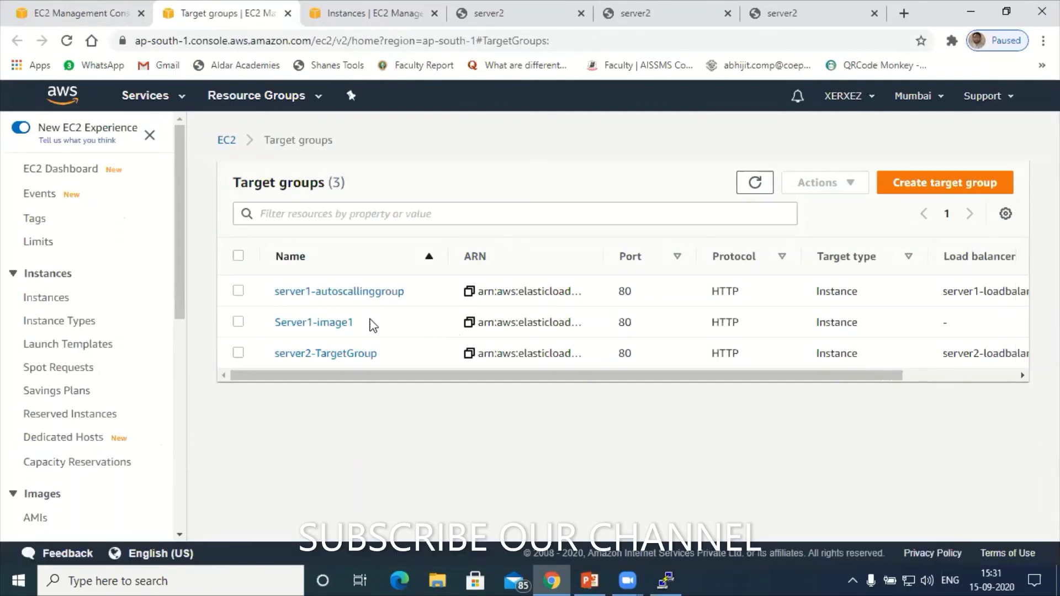
{"action": "left_click", "coordinate": [241, 355]}
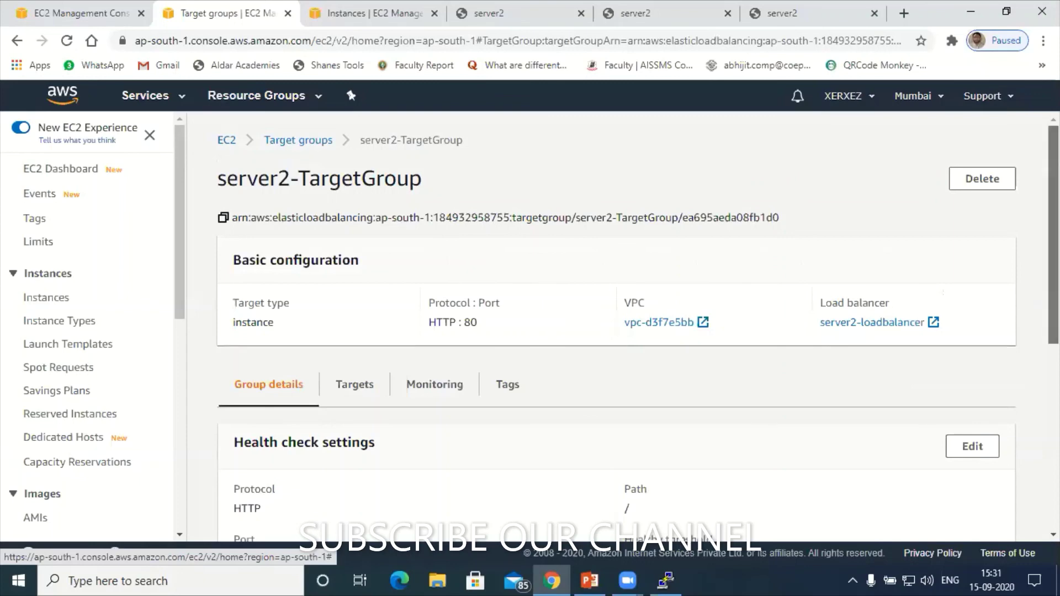
Step: Review the health check settings and attributes of server2-TargetGroup
{"action": "scroll", "coordinate": [616, 331], "scroll_direction": "down", "scroll_amount": 2}
{"action": "scroll", "coordinate": [616, 331], "scroll_direction": "down", "scroll_amount": 4}
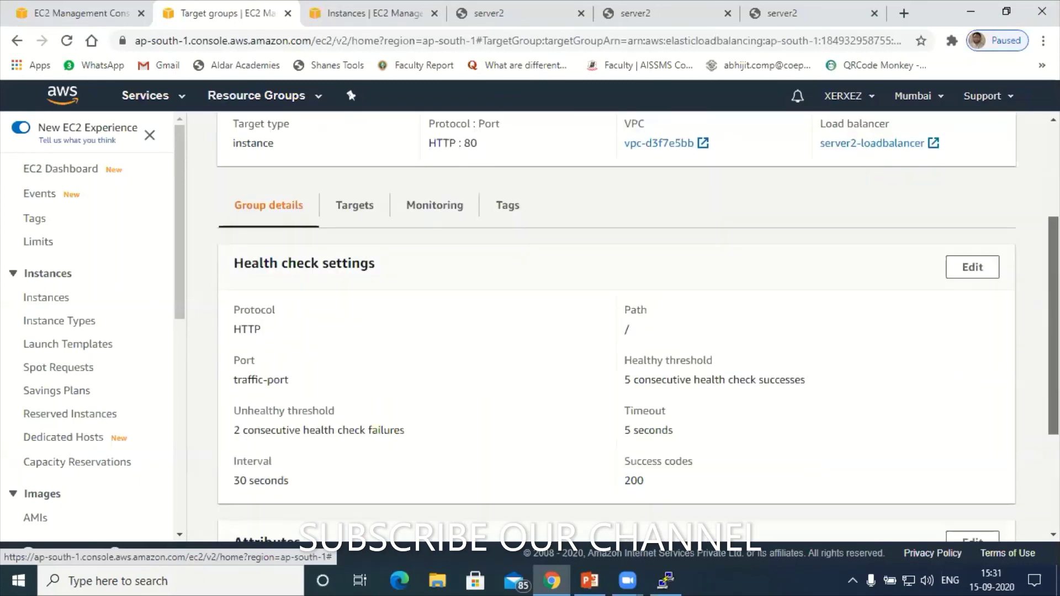
{"action": "scroll", "coordinate": [616, 331], "scroll_direction": "down", "scroll_amount": 2}
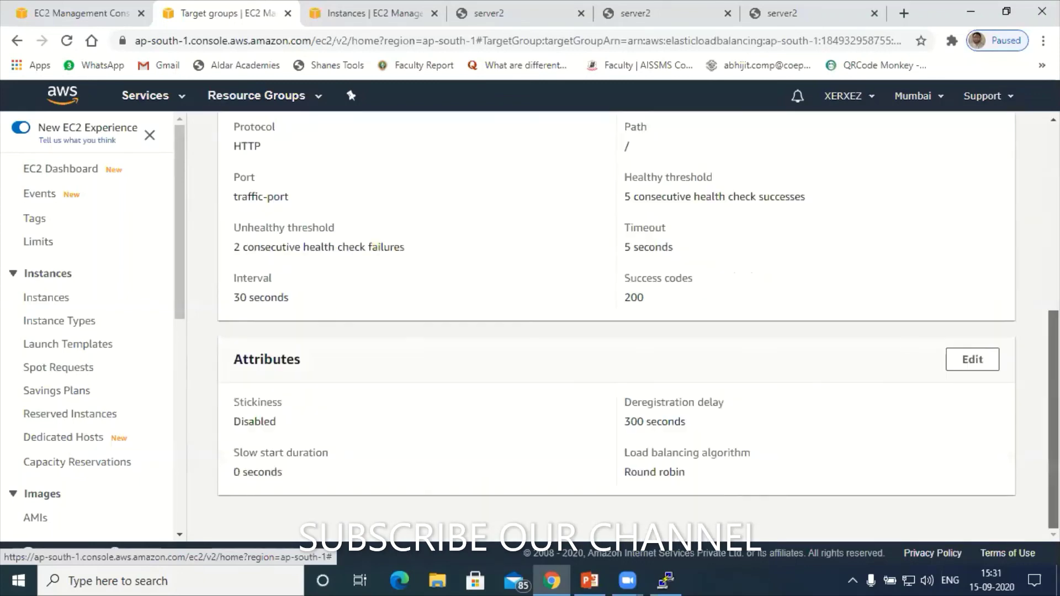
{"action": "scroll", "coordinate": [616, 331], "scroll_direction": "up", "scroll_amount": 5}
{"action": "scroll", "coordinate": [514, 171], "scroll_direction": "up", "scroll_amount": 2}
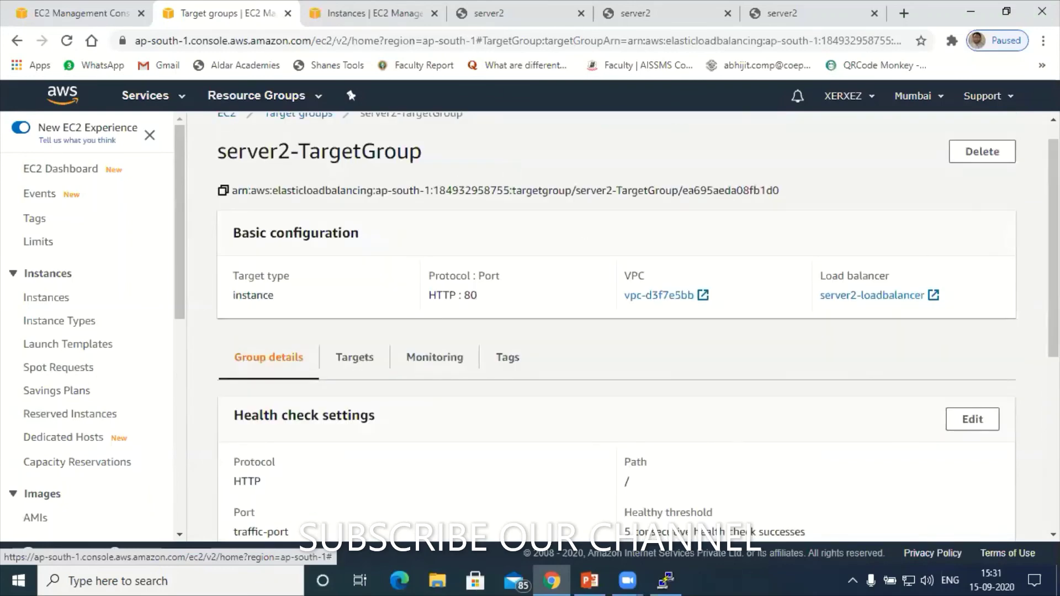
{"action": "scroll", "coordinate": [638, 328], "scroll_direction": "up", "scroll_amount": 1}
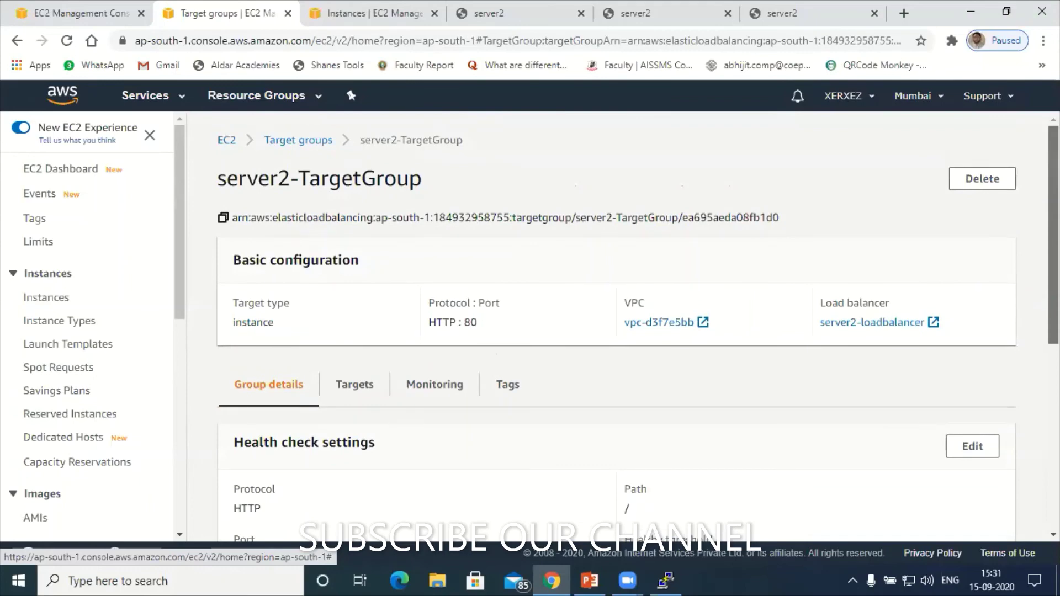
{"action": "scroll", "coordinate": [405, 379], "scroll_direction": "down", "scroll_amount": 5}
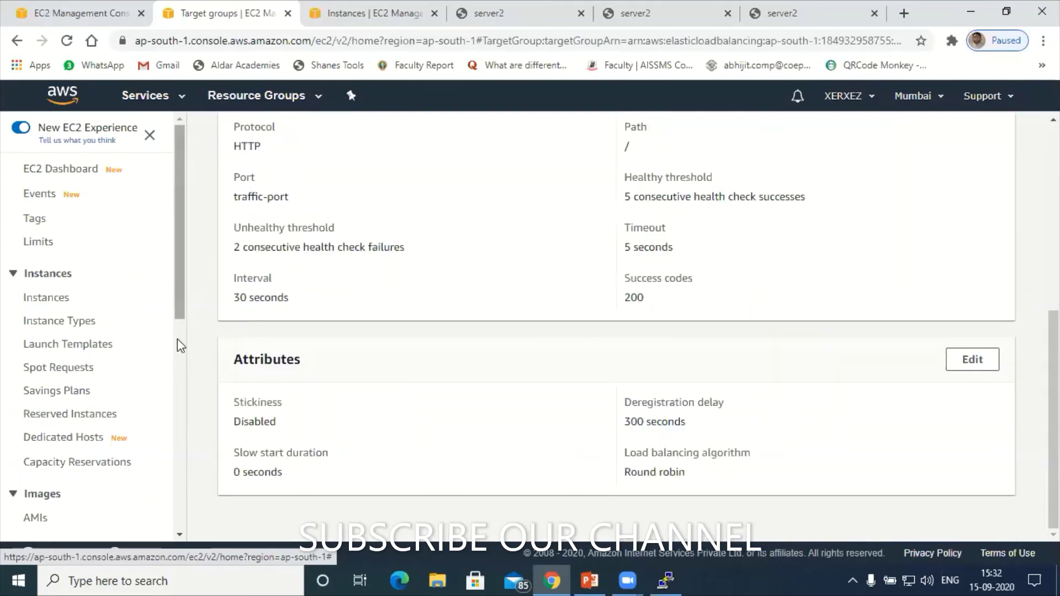
Step: Open the Auto Scaling groups list and view the details of the server2-image123 group
{"action": "scroll", "coordinate": [178, 340], "scroll_direction": "down", "scroll_amount": 2}
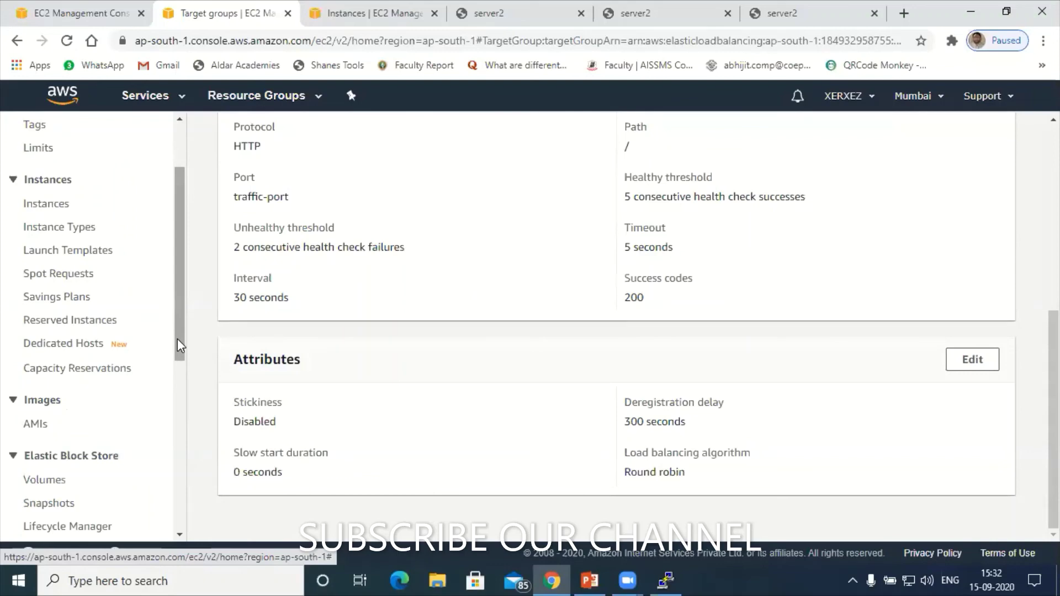
{"action": "scroll", "coordinate": [177, 411], "scroll_direction": "down", "scroll_amount": 3}
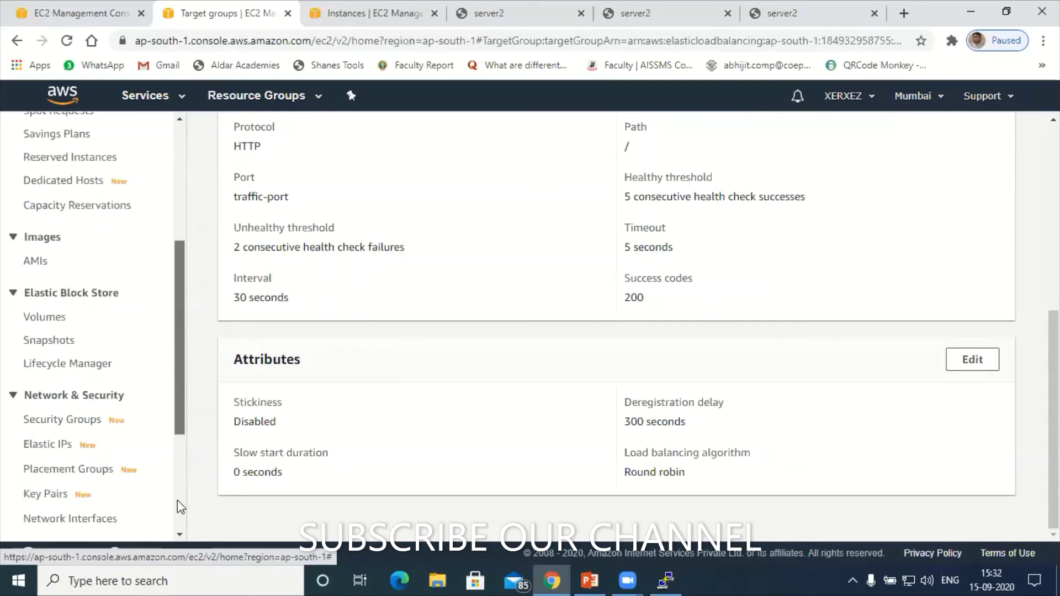
{"action": "scroll", "coordinate": [177, 500], "scroll_direction": "down", "scroll_amount": 4}
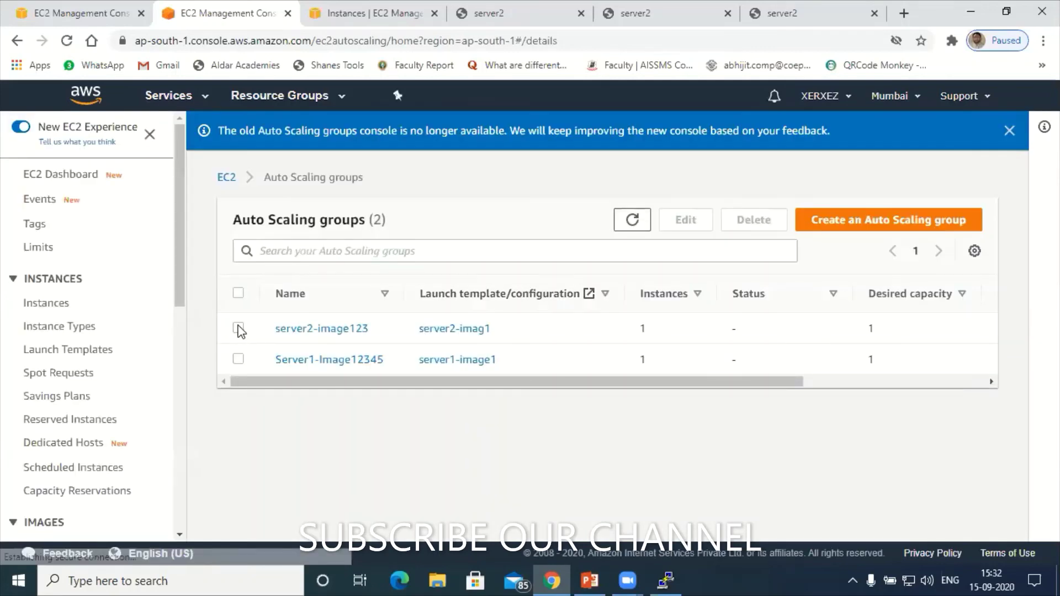
{"action": "left_click", "coordinate": [238, 329]}
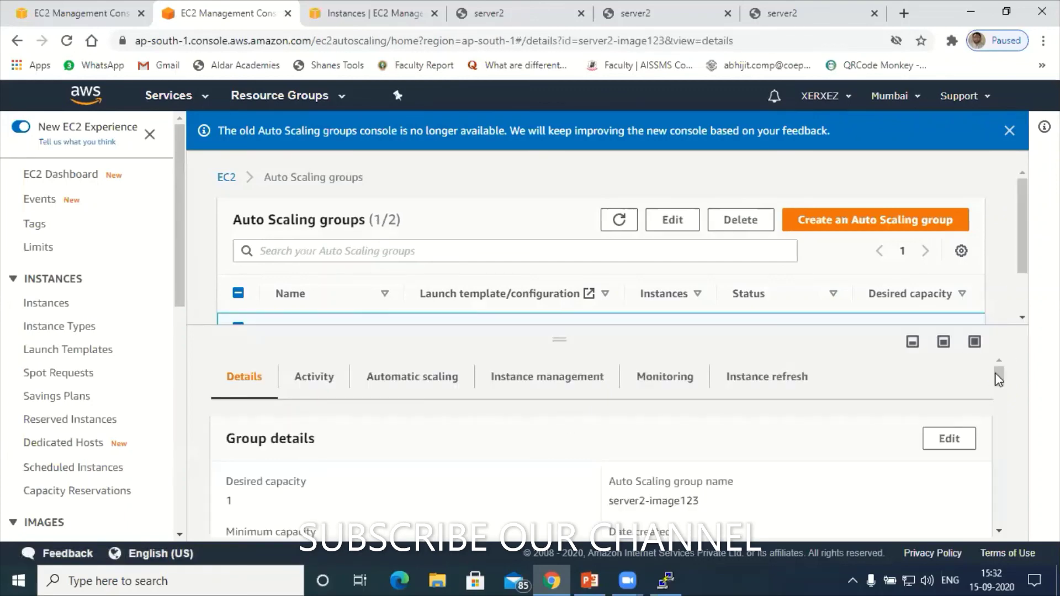
{"action": "scroll", "coordinate": [998, 379], "scroll_direction": "down", "scroll_amount": 1}
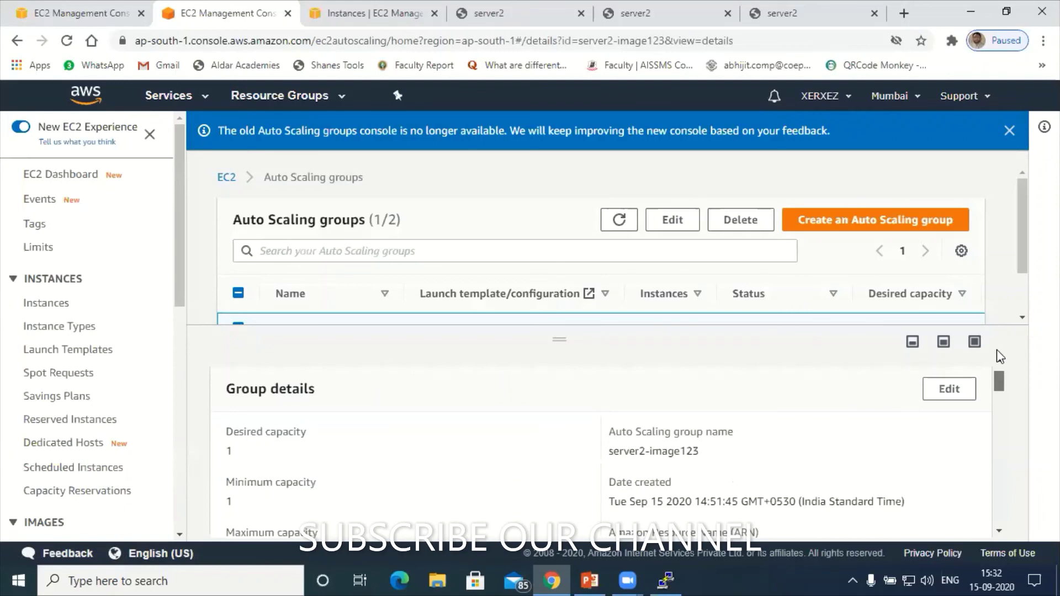
{"action": "scroll", "coordinate": [1000, 356], "scroll_direction": "up", "scroll_amount": 1}
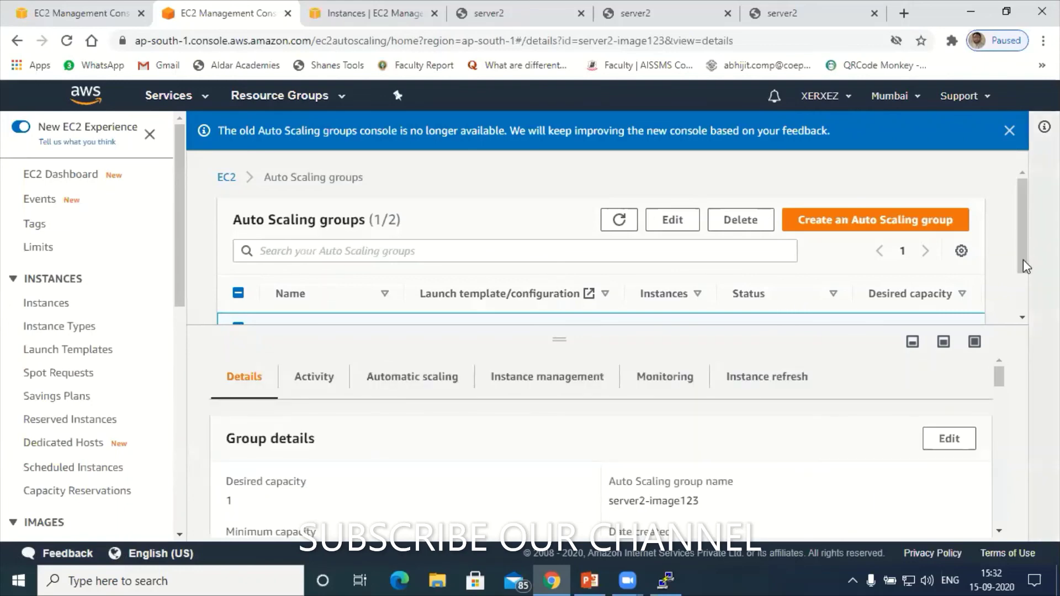
{"action": "scroll", "coordinate": [1025, 266], "scroll_direction": "down", "scroll_amount": 1}
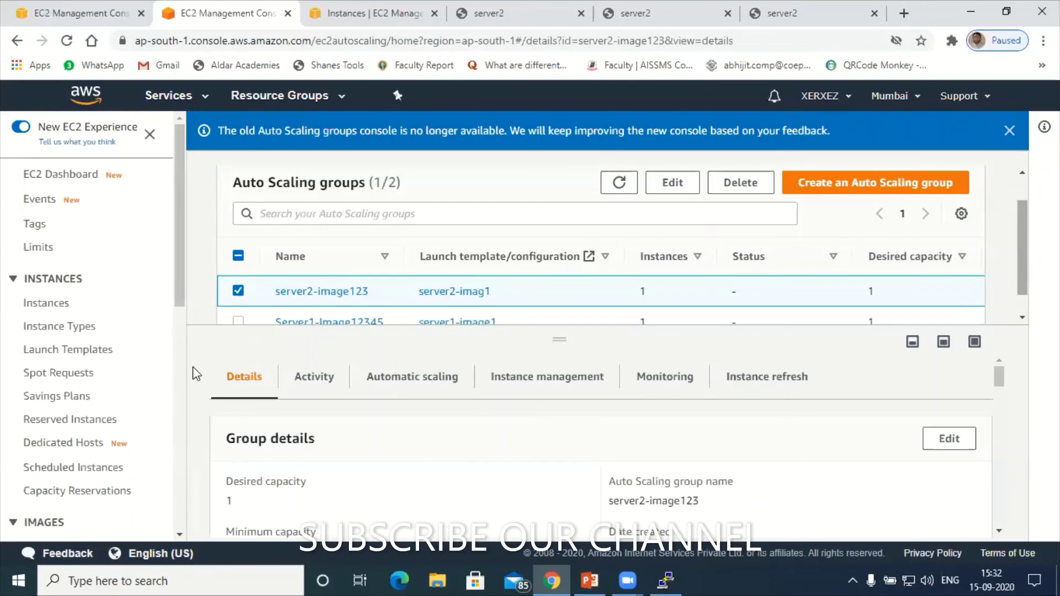
Step: Return to the load balancers list, select server2-loadbalancer and view the rules of its HTTP:80 listener
{"action": "scroll", "coordinate": [182, 373], "scroll_direction": "down", "scroll_amount": 1}
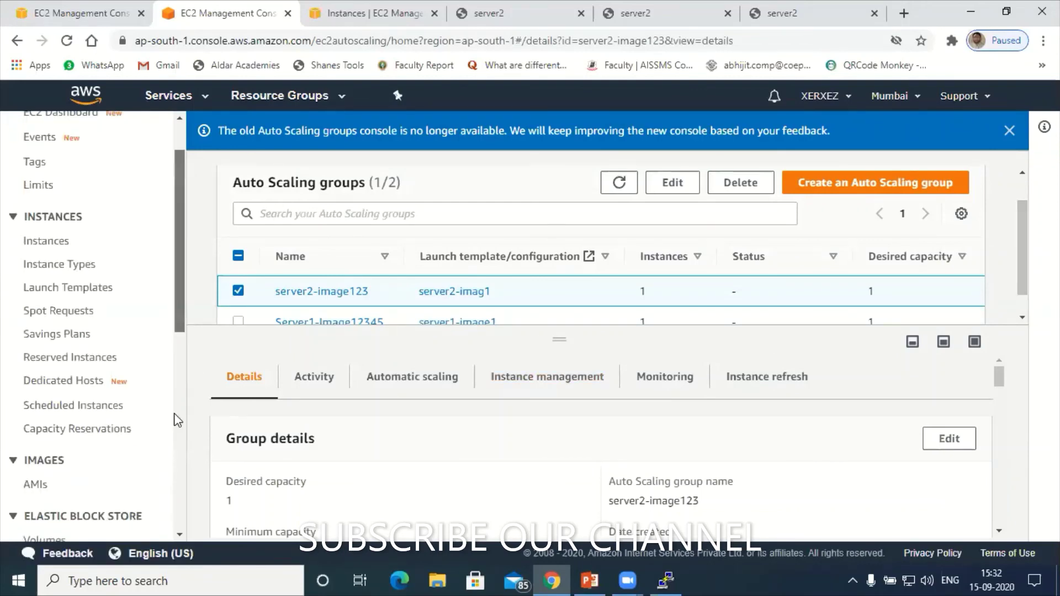
{"action": "scroll", "coordinate": [179, 449], "scroll_direction": "down", "scroll_amount": 3}
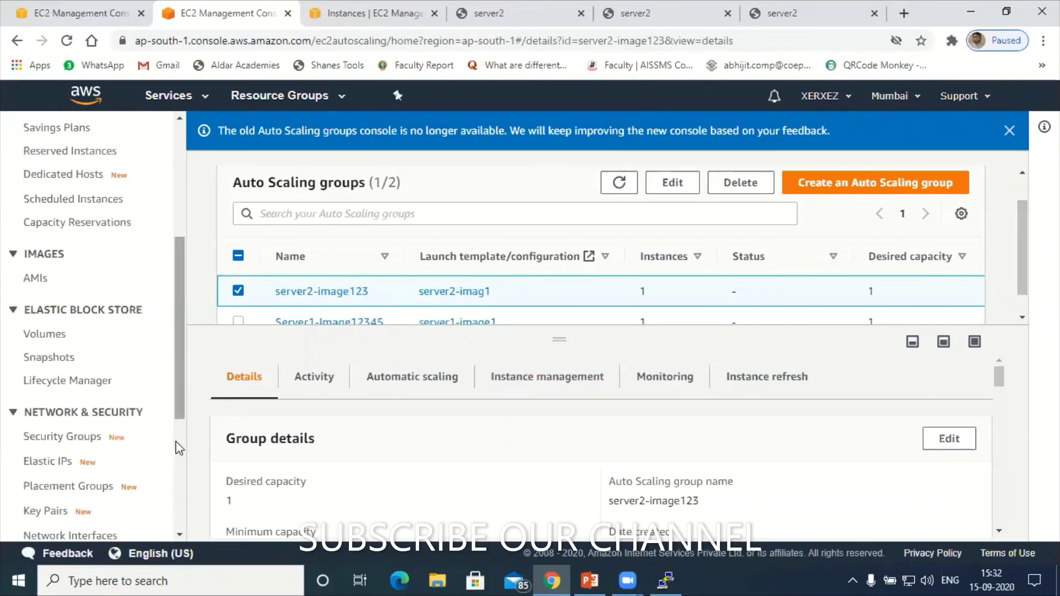
{"action": "scroll", "coordinate": [108, 467], "scroll_direction": "down", "scroll_amount": 3}
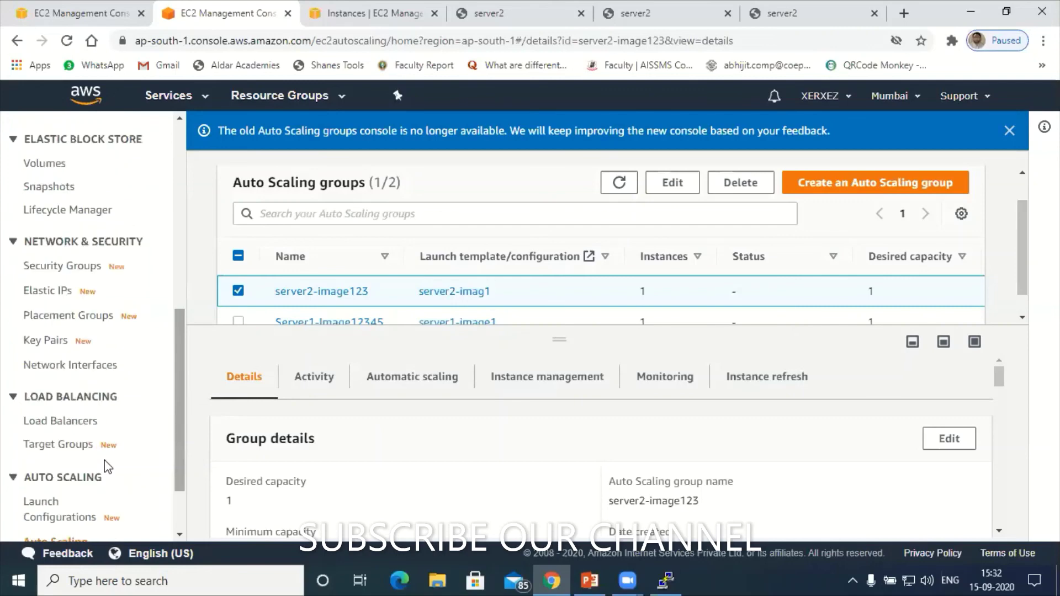
{"action": "left_click", "coordinate": [227, 411]}
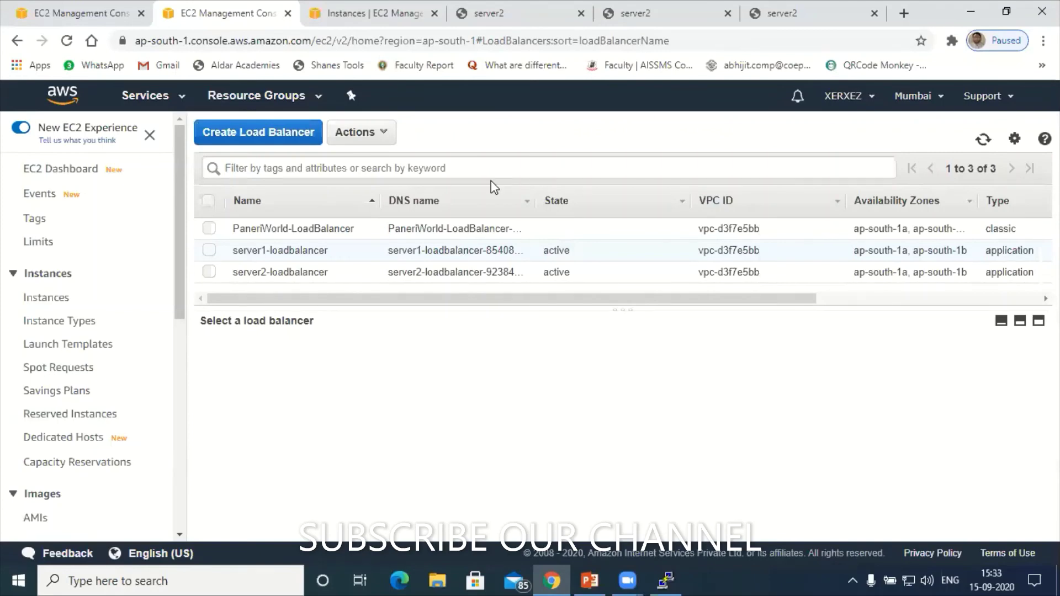
{"action": "left_click", "coordinate": [209, 273]}
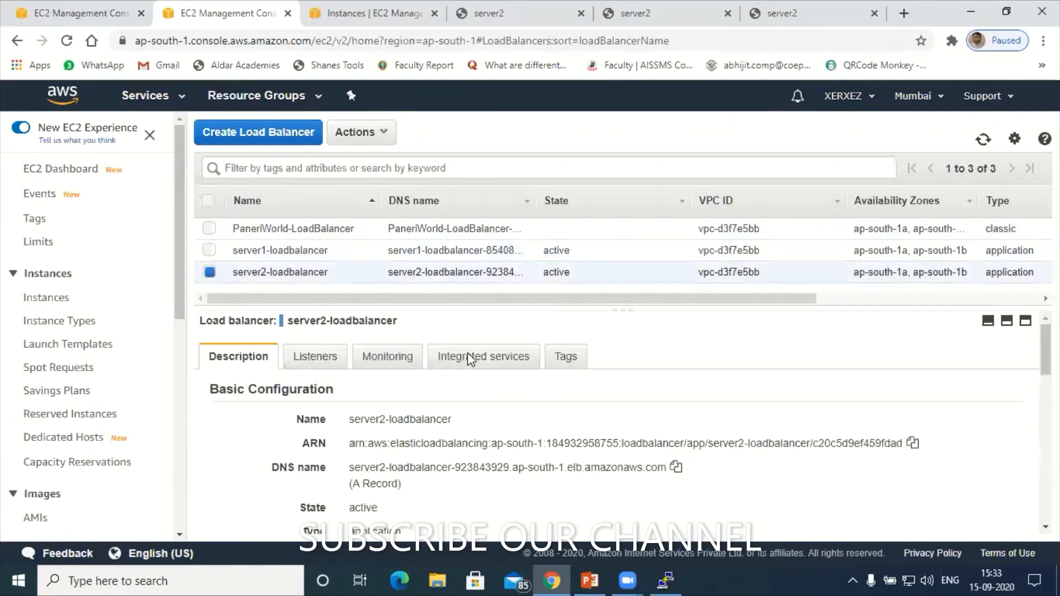
{"action": "left_click", "coordinate": [315, 356]}
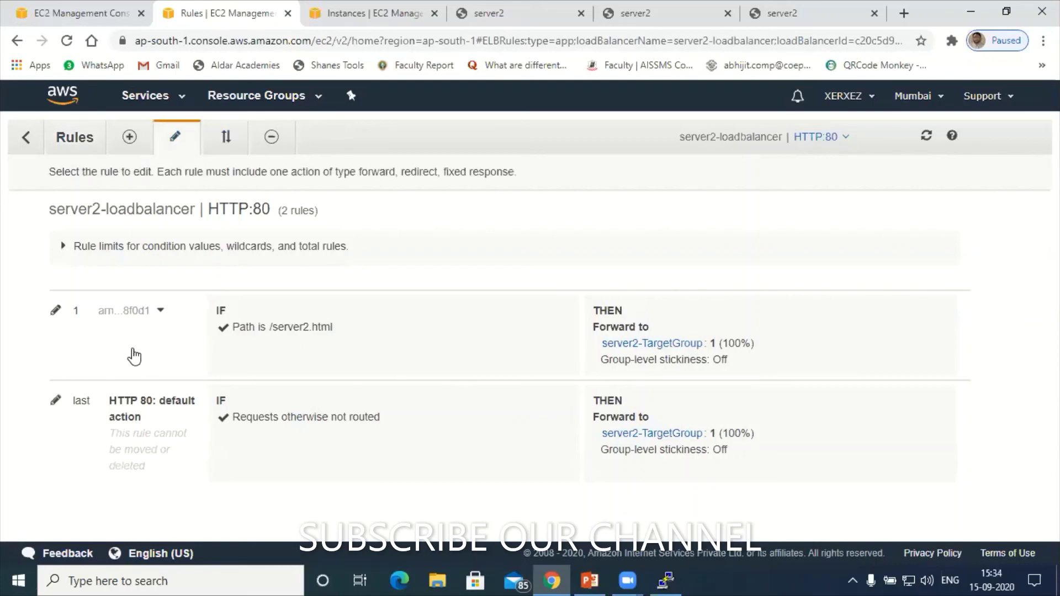
Step: Open the first rule's path condition for editing and compare it with the open server2 web pages and the instances list
{"action": "left_click", "coordinate": [279, 365]}
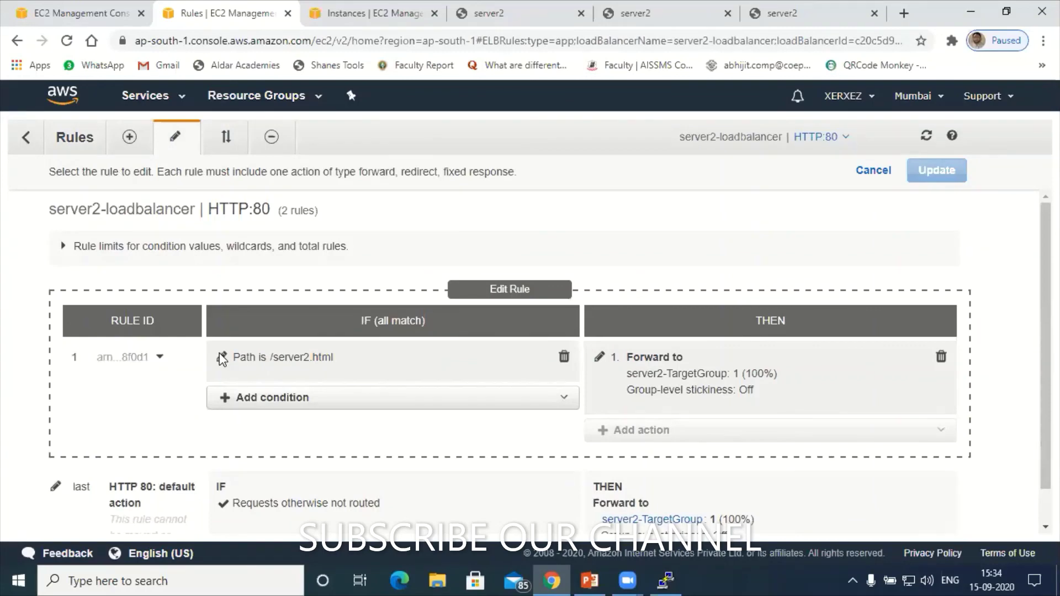
{"action": "left_click", "coordinate": [258, 377]}
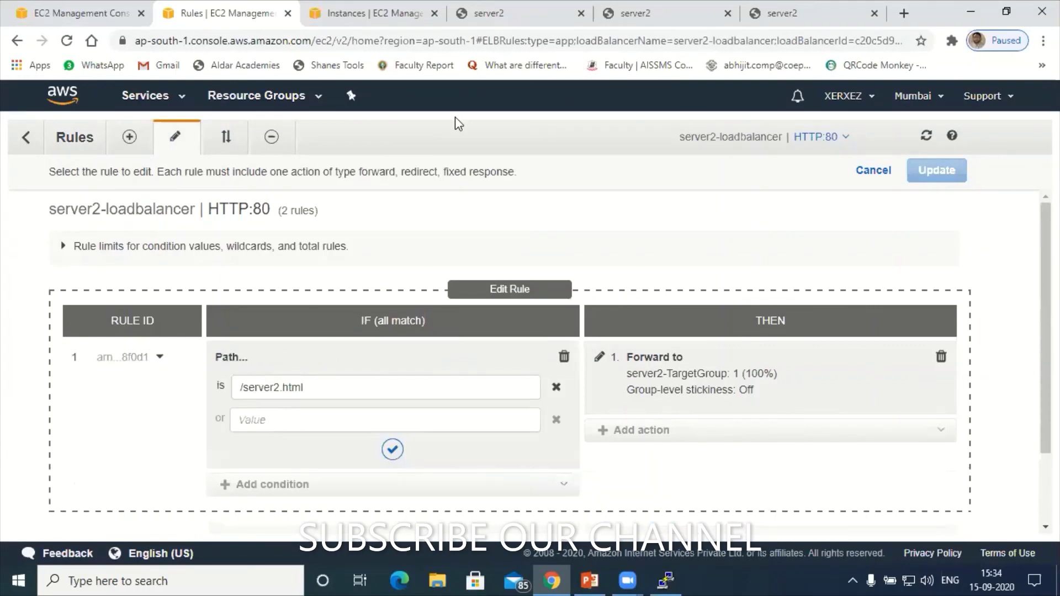
{"action": "left_click", "coordinate": [687, 9]}
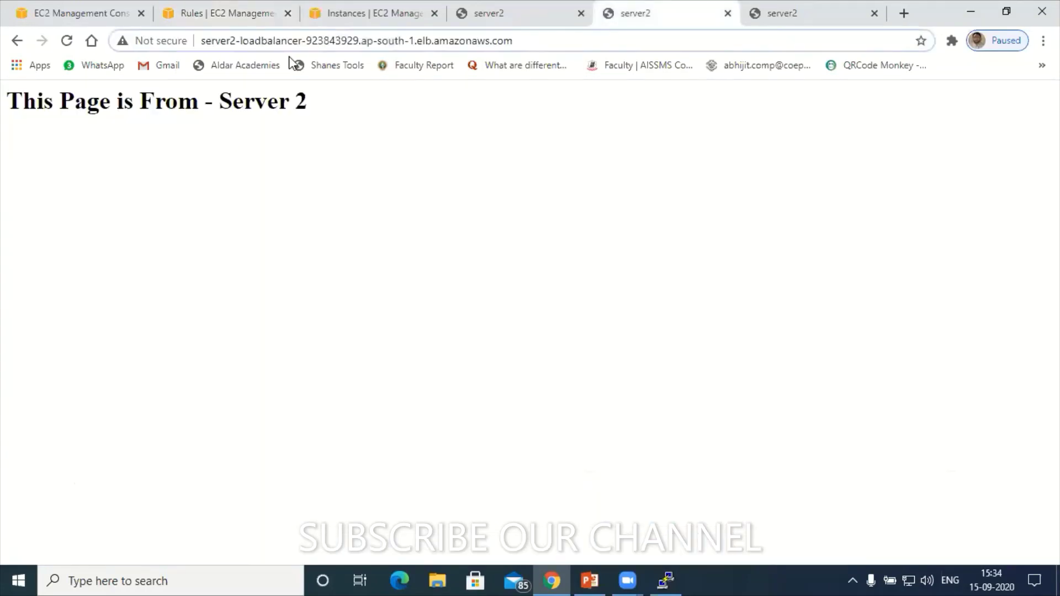
{"action": "left_click", "coordinate": [802, 11]}
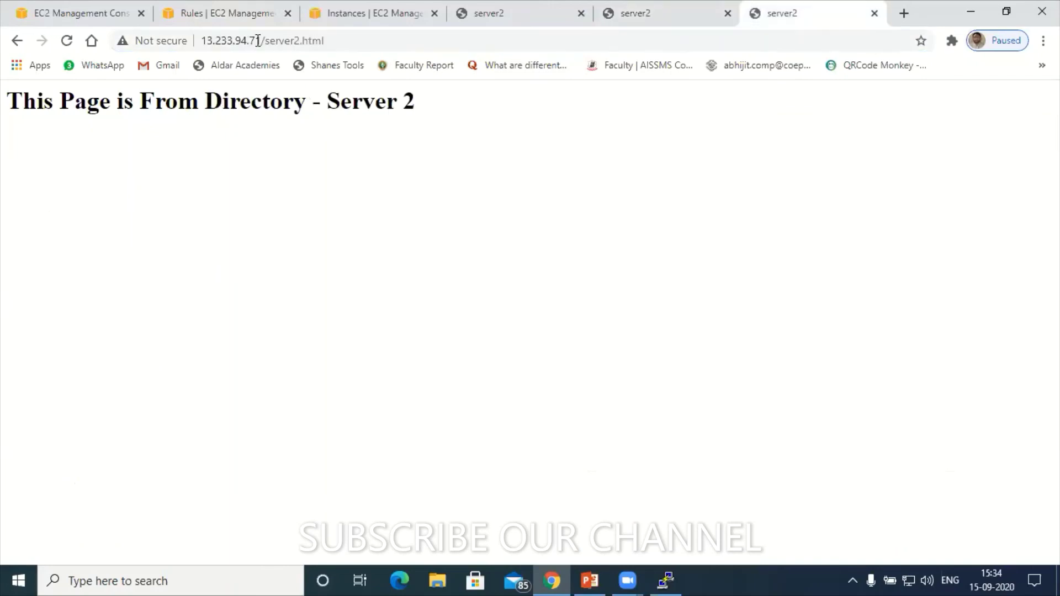
{"action": "double_click", "coordinate": [196, 39]}
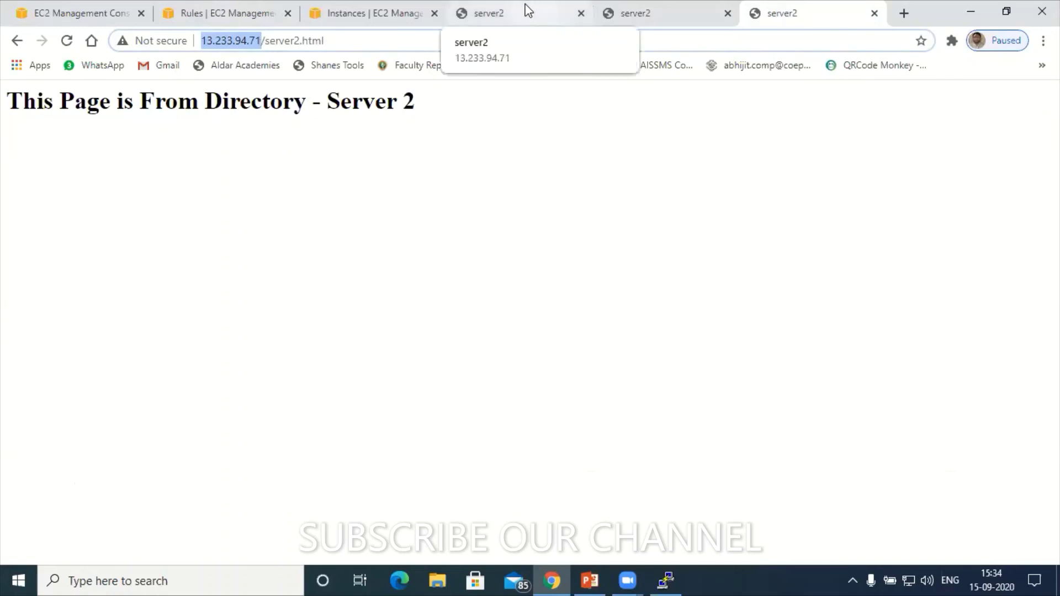
{"action": "left_click", "coordinate": [98, 12]}
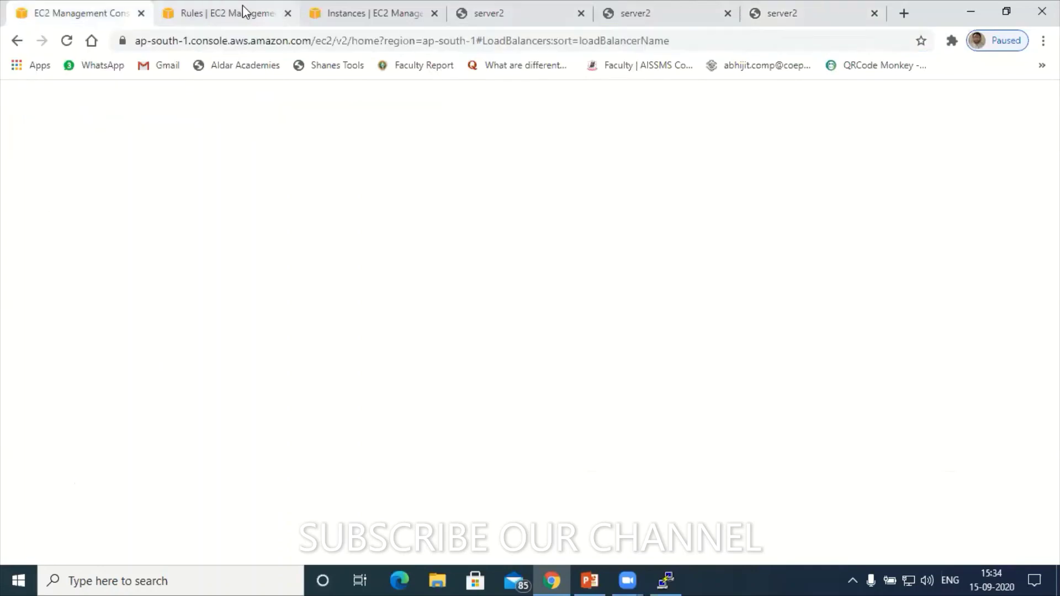
{"action": "left_click", "coordinate": [366, 5]}
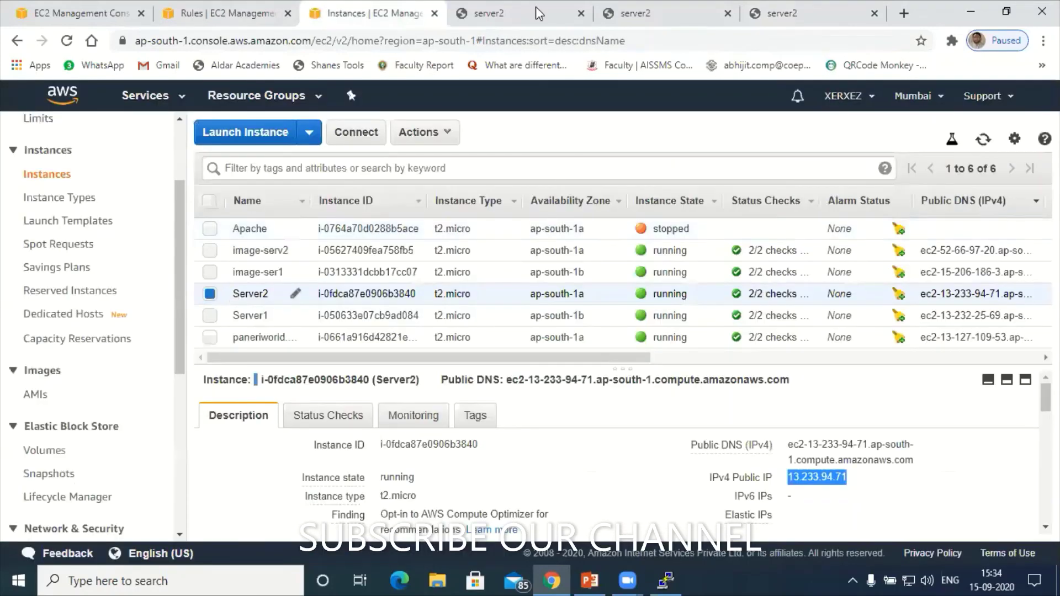
{"action": "left_click", "coordinate": [243, 8]}
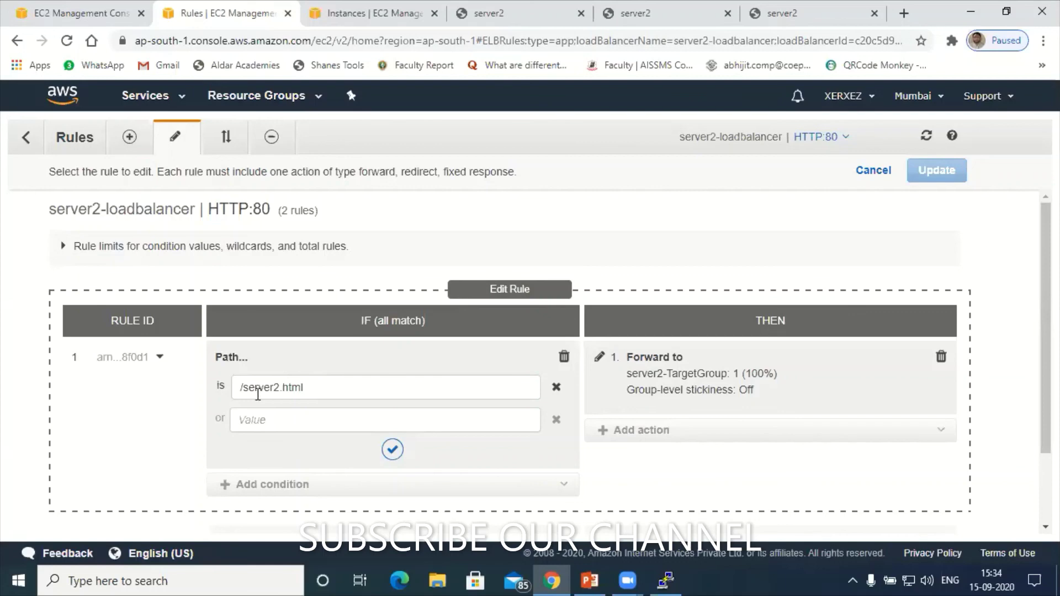
Step: Try /server* as the first rule's path value, restore /server2.html and cancel the rule edit
{"action": "left_click", "coordinate": [307, 388]}
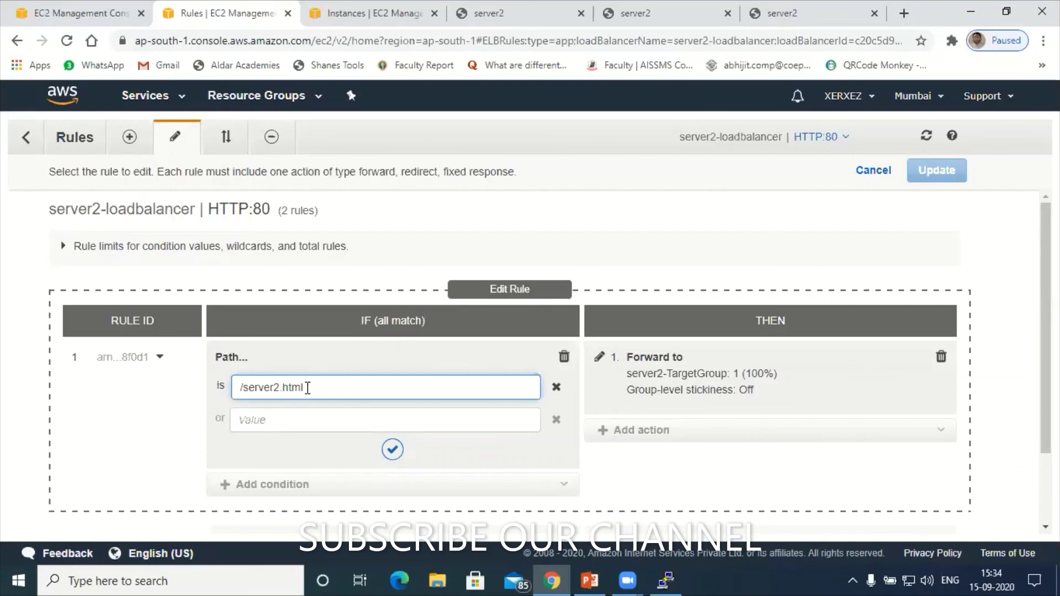
{"action": "key", "text": "BackSpace"}
{"action": "key", "text": "BackSpace"}
{"action": "key", "text": "BackSpace"}
{"action": "key", "text": "BackSpace"}
{"action": "key", "text": "BackSpace"}
{"action": "key", "text": "BackSpace"}
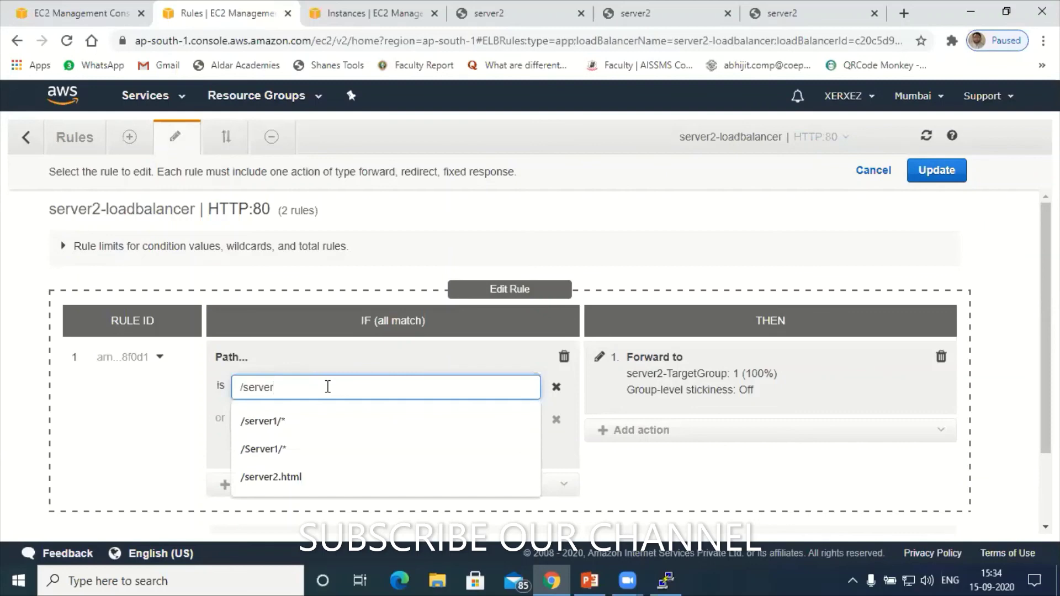
{"action": "type", "text": "*"}
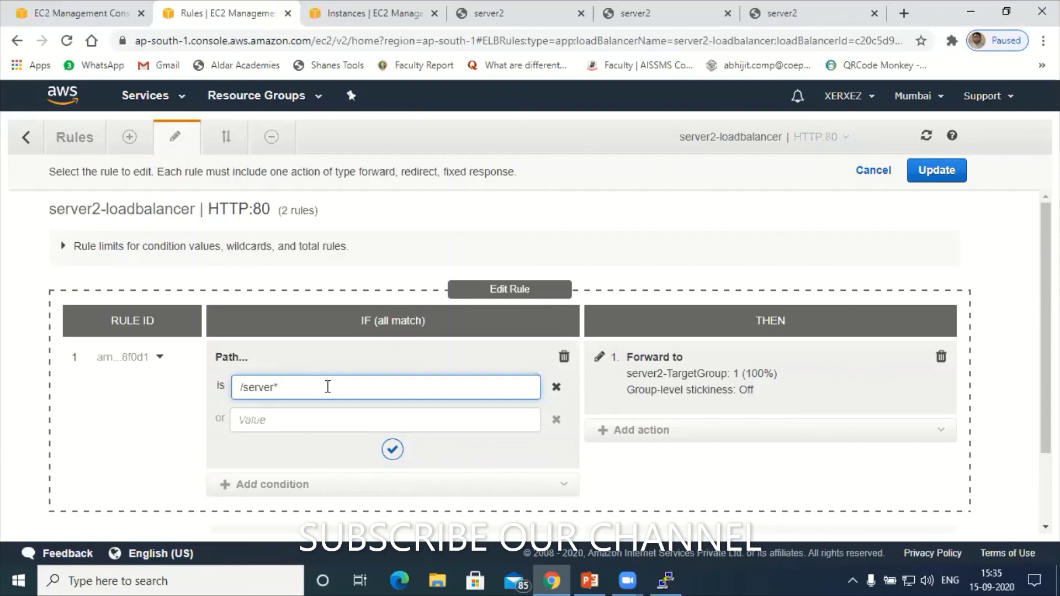
{"action": "key", "text": "BackSpace"}
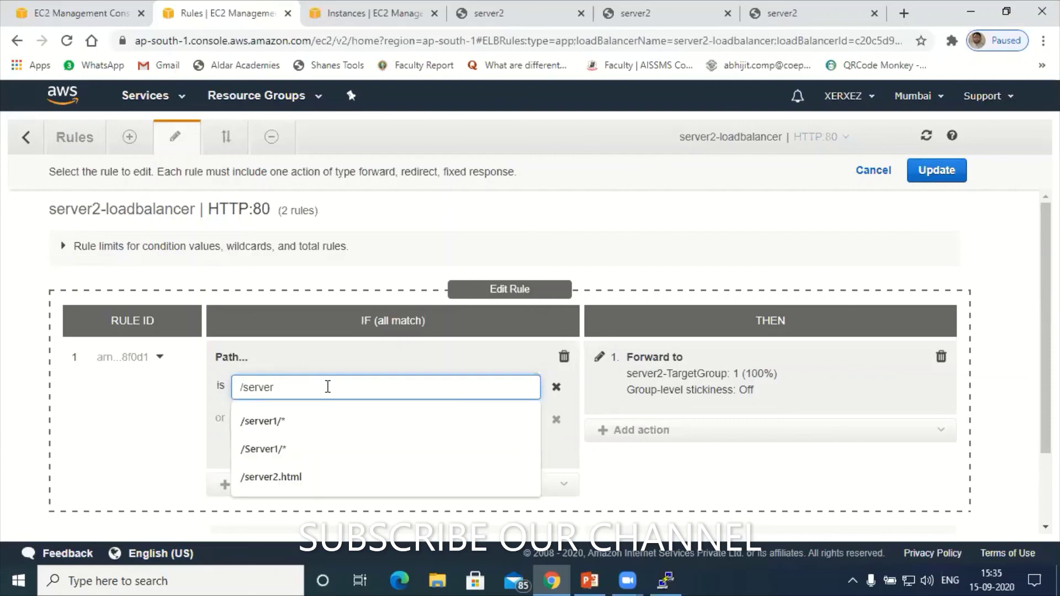
{"action": "left_click", "coordinate": [287, 476]}
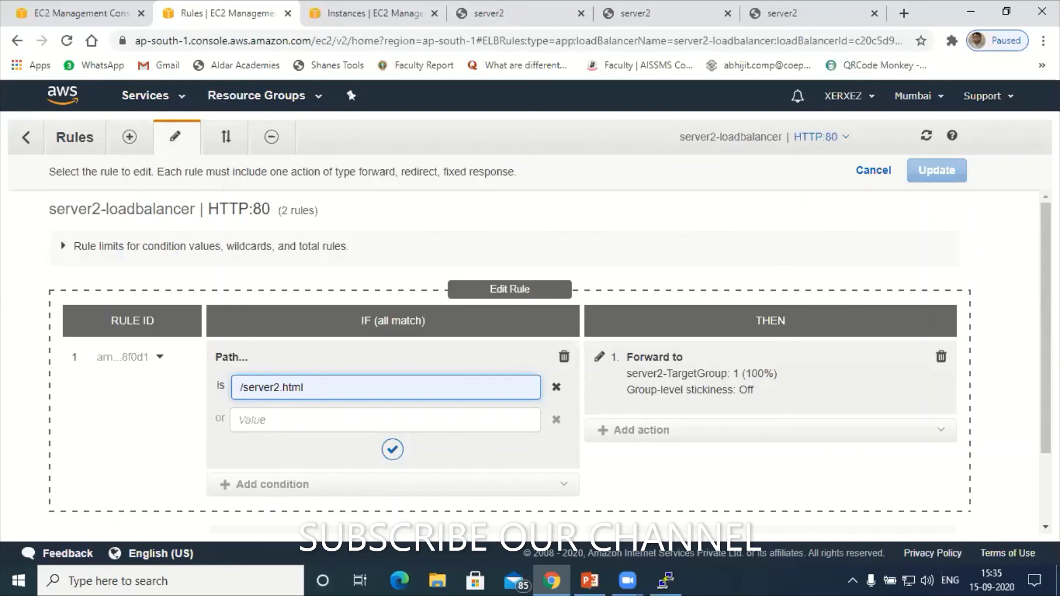
{"action": "scroll", "coordinate": [550, 361], "scroll_direction": "down", "scroll_amount": 1}
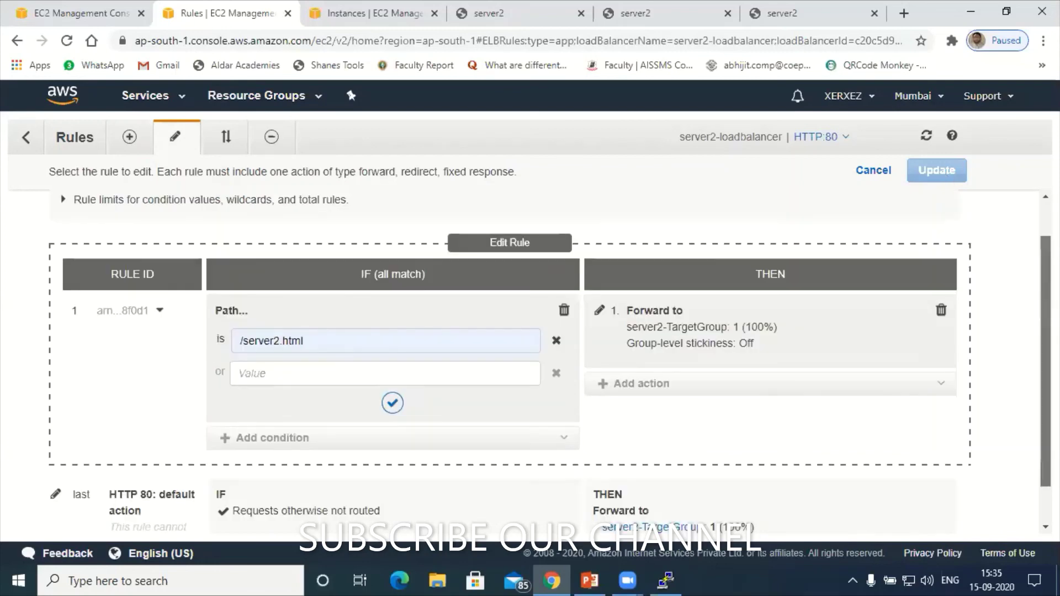
{"action": "scroll", "coordinate": [550, 362], "scroll_direction": "up", "scroll_amount": 1}
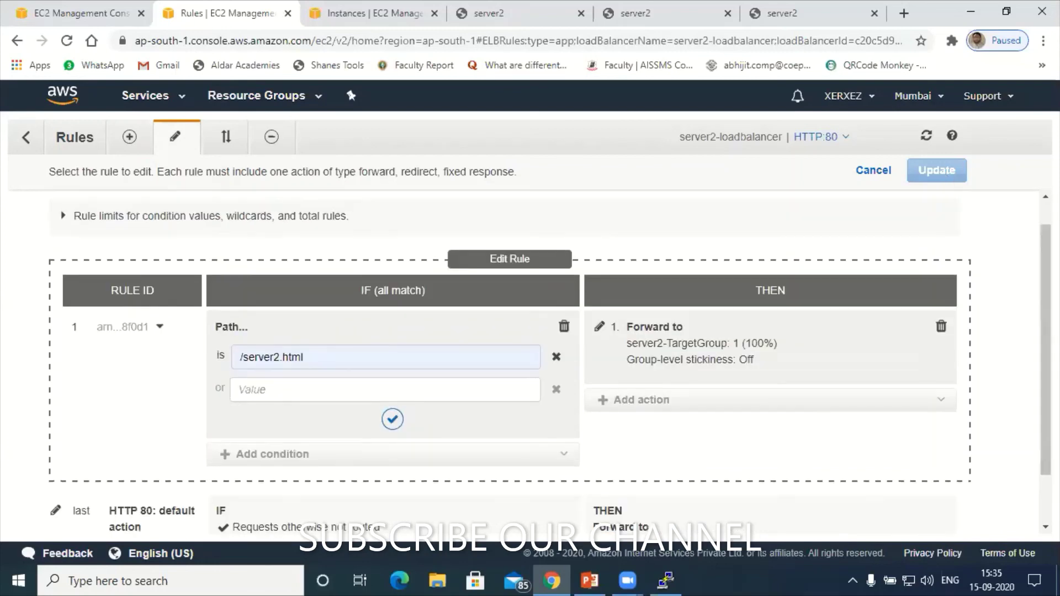
{"action": "left_click", "coordinate": [873, 171]}
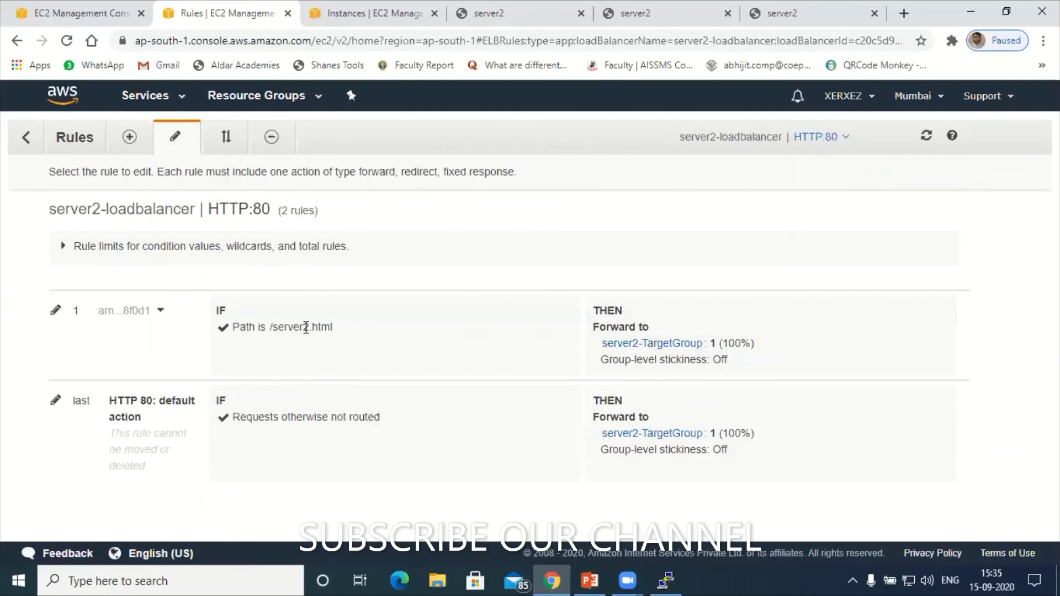
{"action": "left_click_drag", "start_coordinate": [270, 327], "coordinate": [333, 329]}
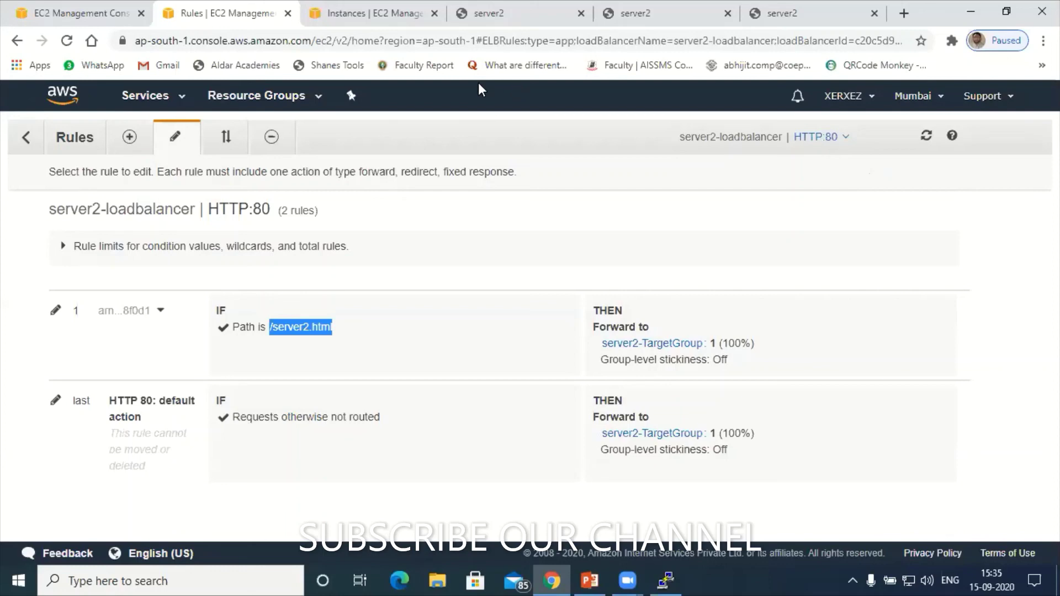
Step: Check the address of the last open server2 page against the Server2 instance and the HTTP:80 listener's path rule
{"action": "left_click", "coordinate": [831, 11]}
{"action": "left_click", "coordinate": [240, 41]}
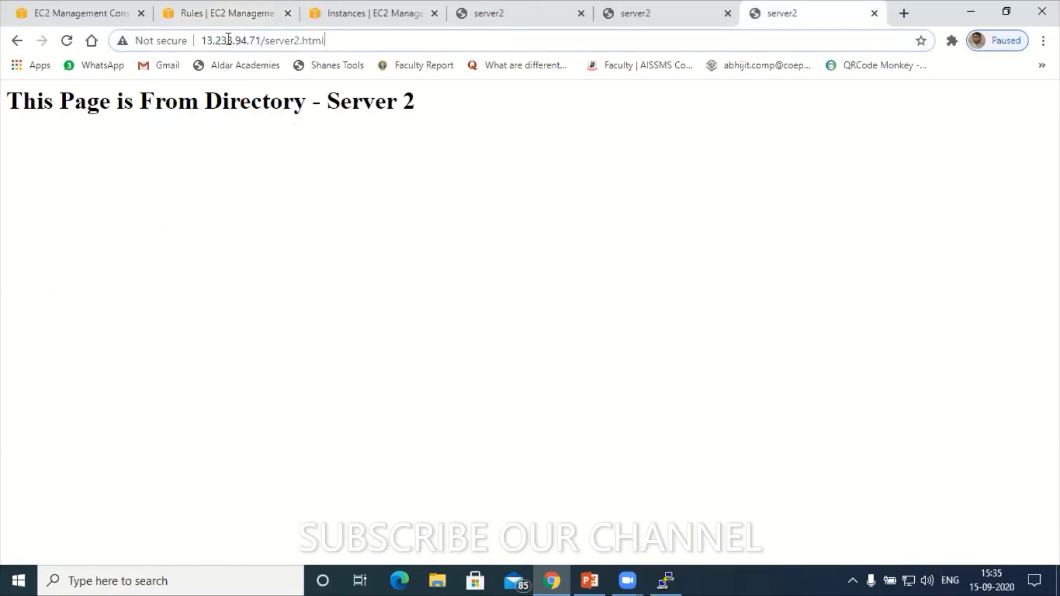
{"action": "triple_click", "coordinate": [200, 41]}
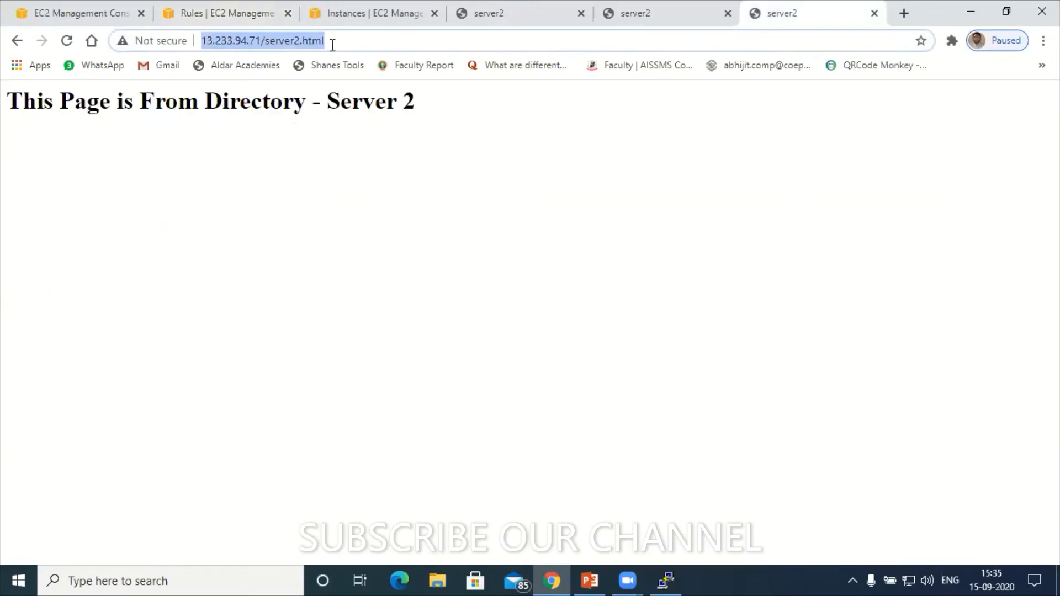
{"action": "key", "text": "BackSpace"}
{"action": "left_click", "coordinate": [380, 3]}
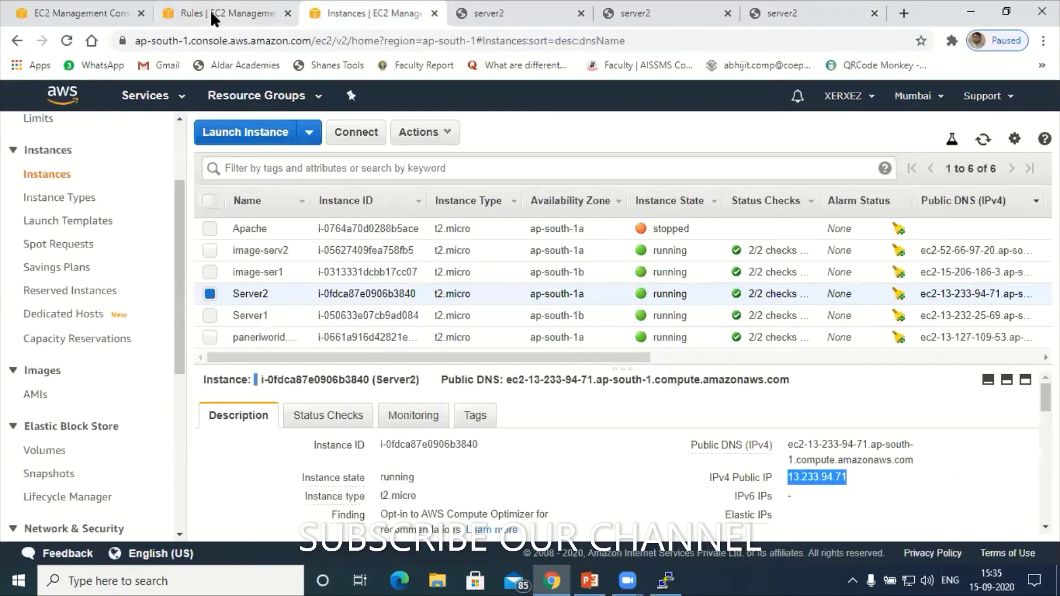
{"action": "left_click", "coordinate": [213, 17]}
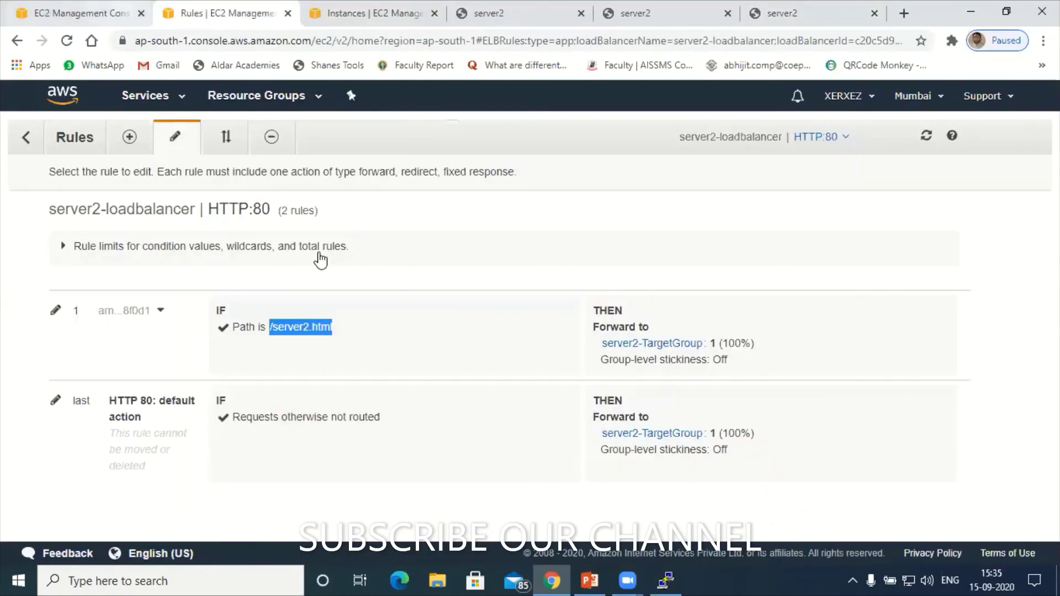
Step: Replace the load balancers list with the instances list, select Server2 and copy its IPv4 public IP
{"action": "key", "text": "ctrl+Page_Up"}
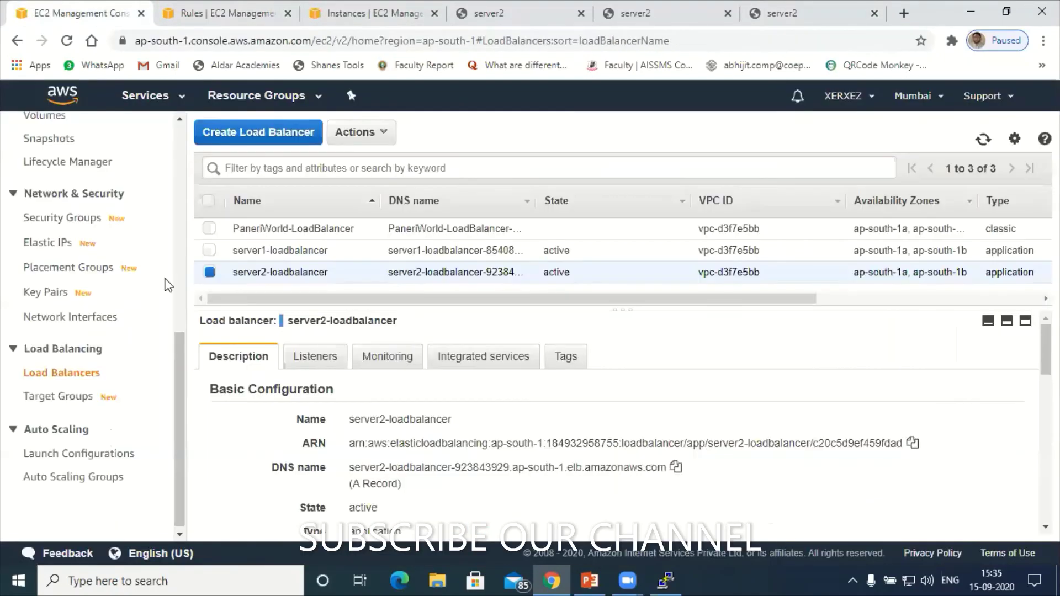
{"action": "scroll", "coordinate": [182, 249], "scroll_direction": "up", "scroll_amount": 5}
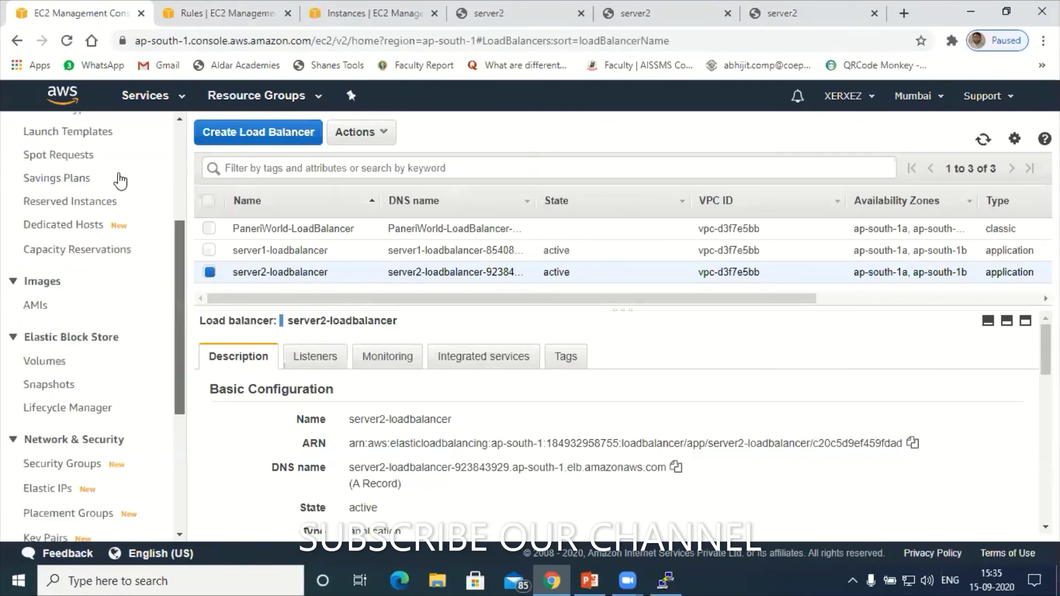
{"action": "scroll", "coordinate": [48, 301], "scroll_direction": "up", "scroll_amount": 4}
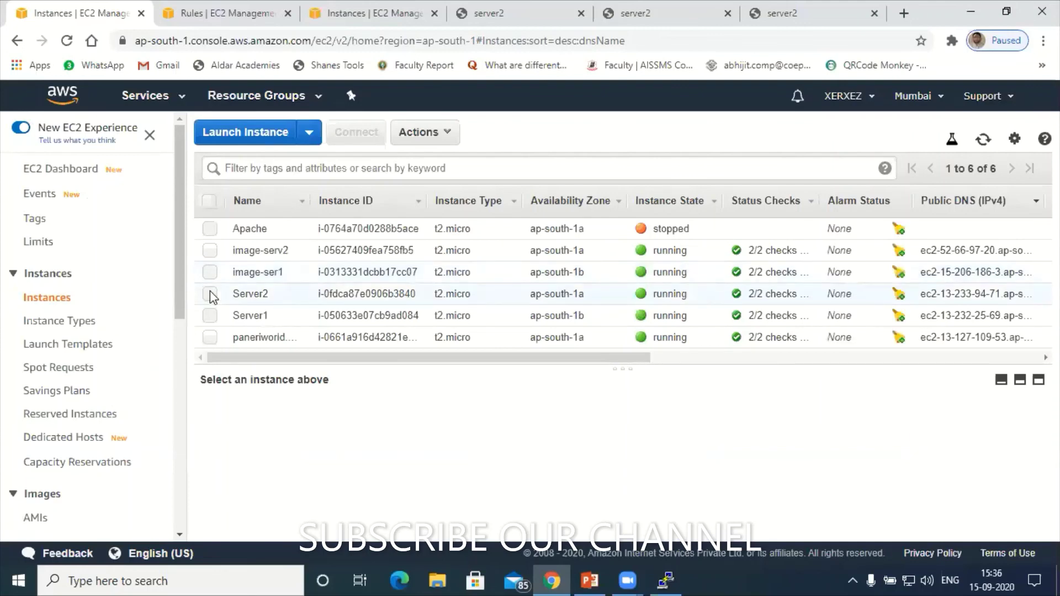
{"action": "left_click", "coordinate": [210, 294]}
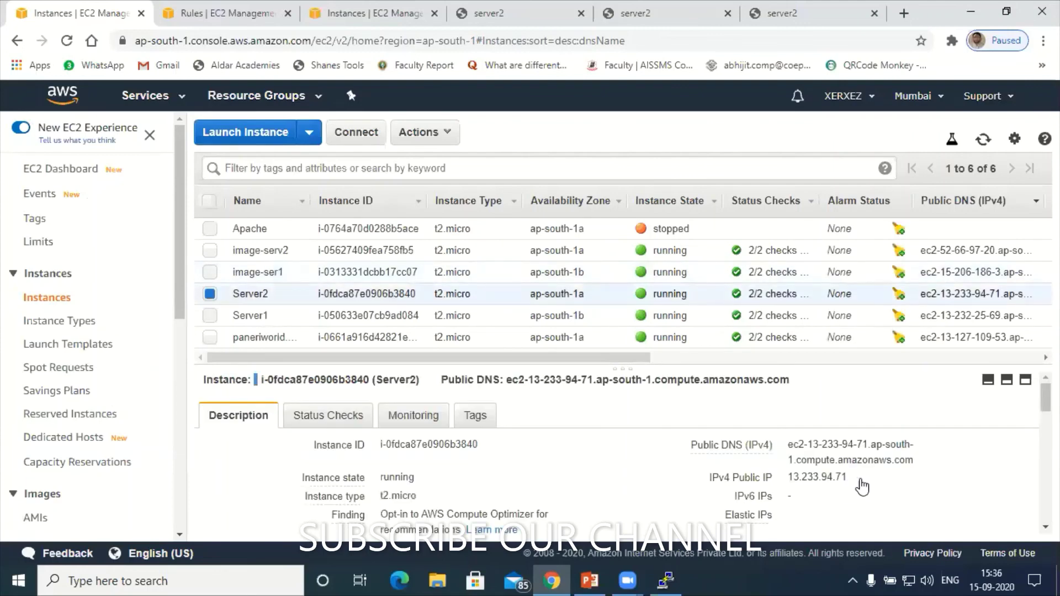
{"action": "left_click", "coordinate": [860, 478]}
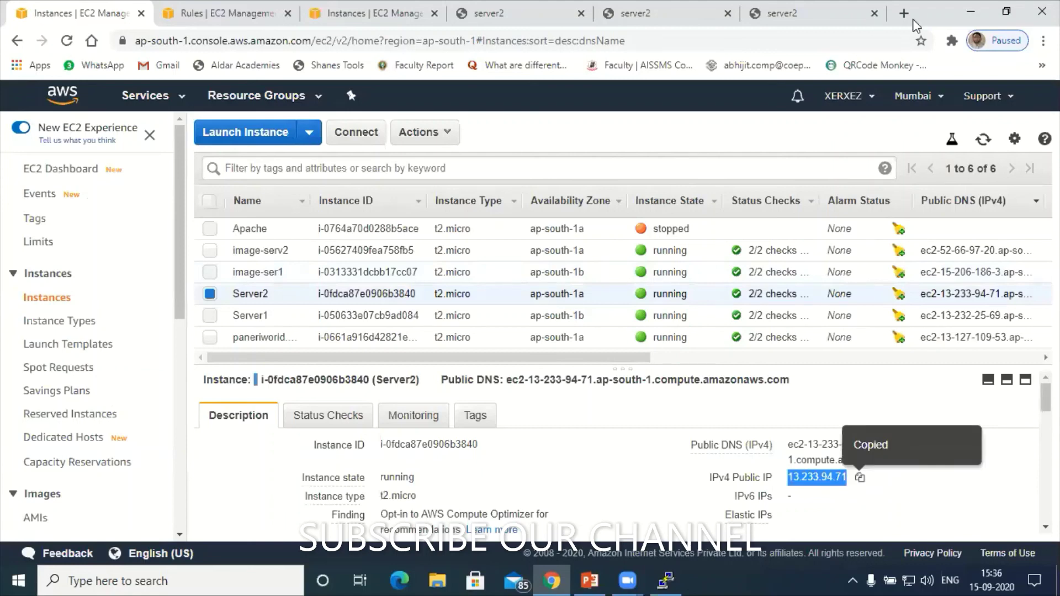
Step: Close the last server2 page and enter the address 13.233.94.71/server2.html in a new browser tab
{"action": "left_click", "coordinate": [874, 13]}
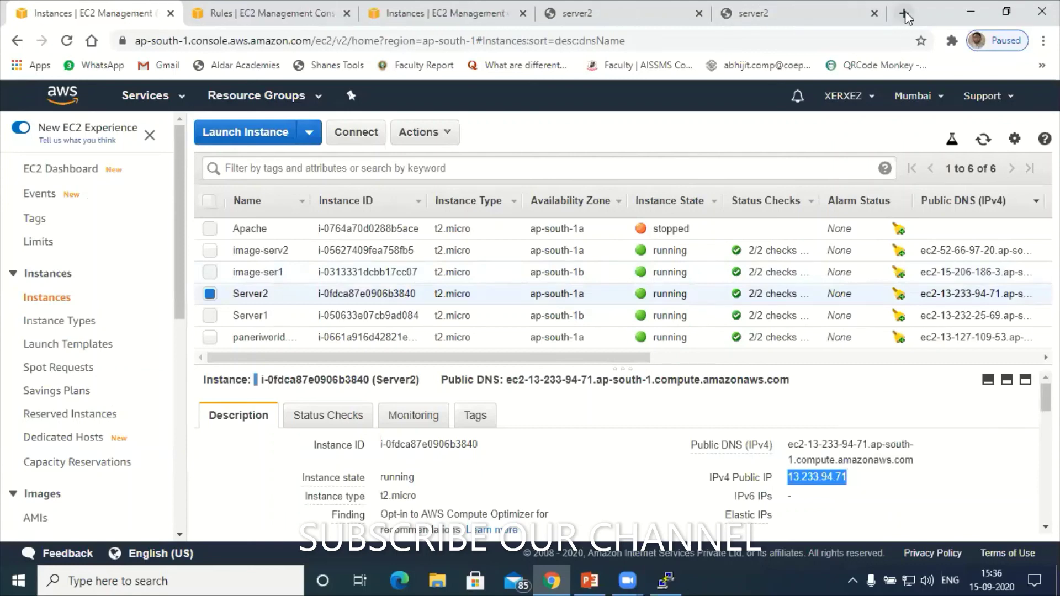
{"action": "left_click", "coordinate": [905, 14]}
{"action": "key", "text": "ctrl+v"}
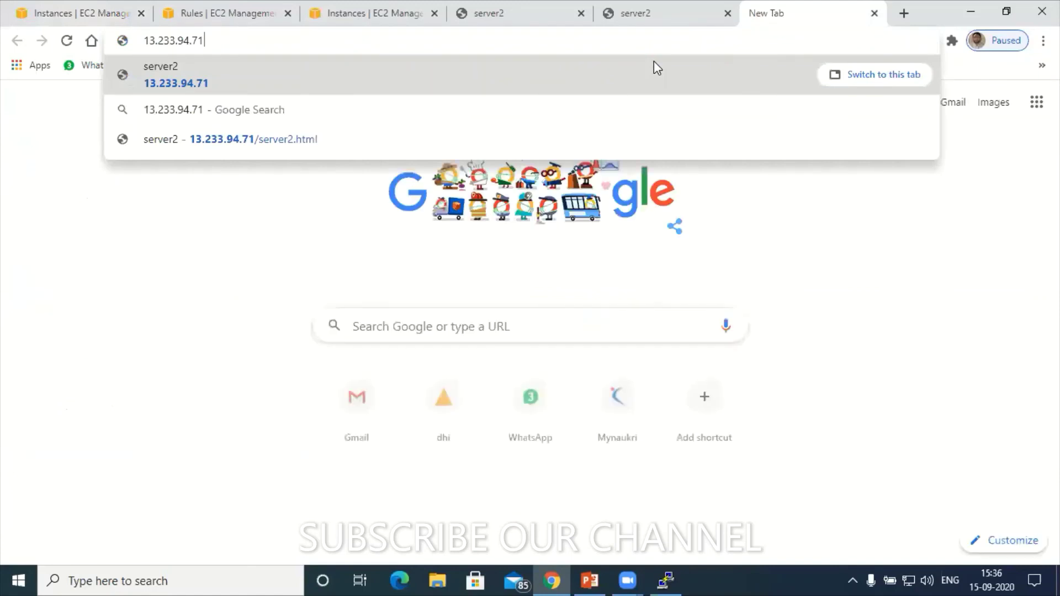
{"action": "type", "text": "/ser"}
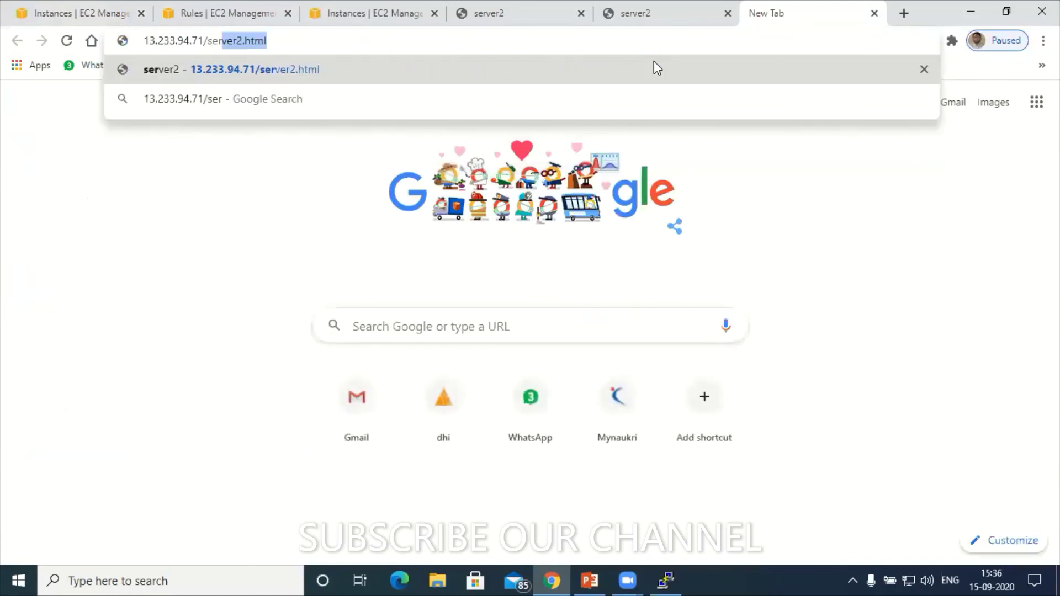